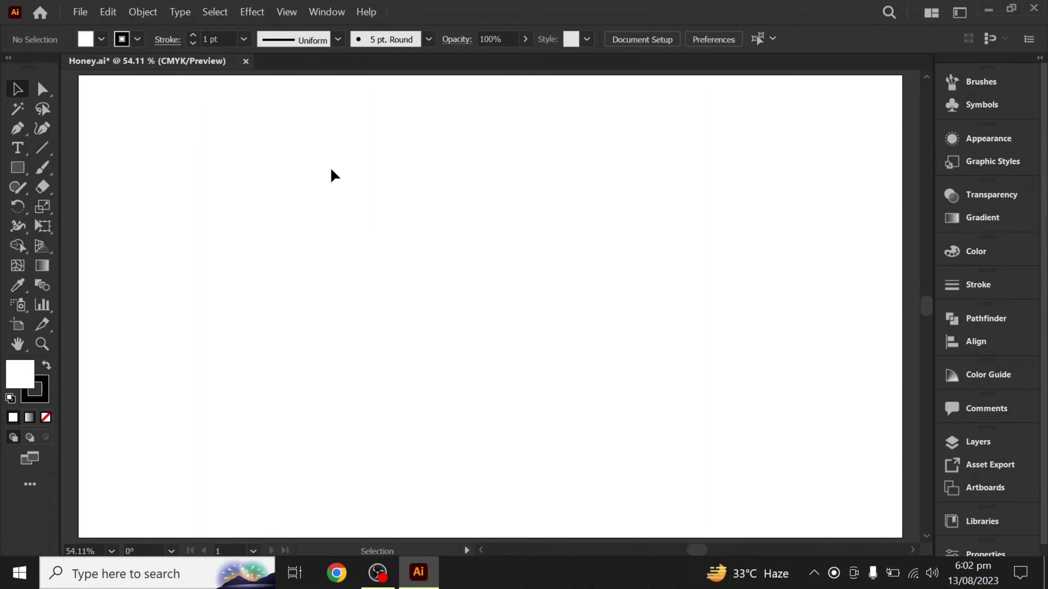
Place the pencil sketch image 1.png onto the Honey.ai artboard
left_click(82, 16)
left_click(222, 291)
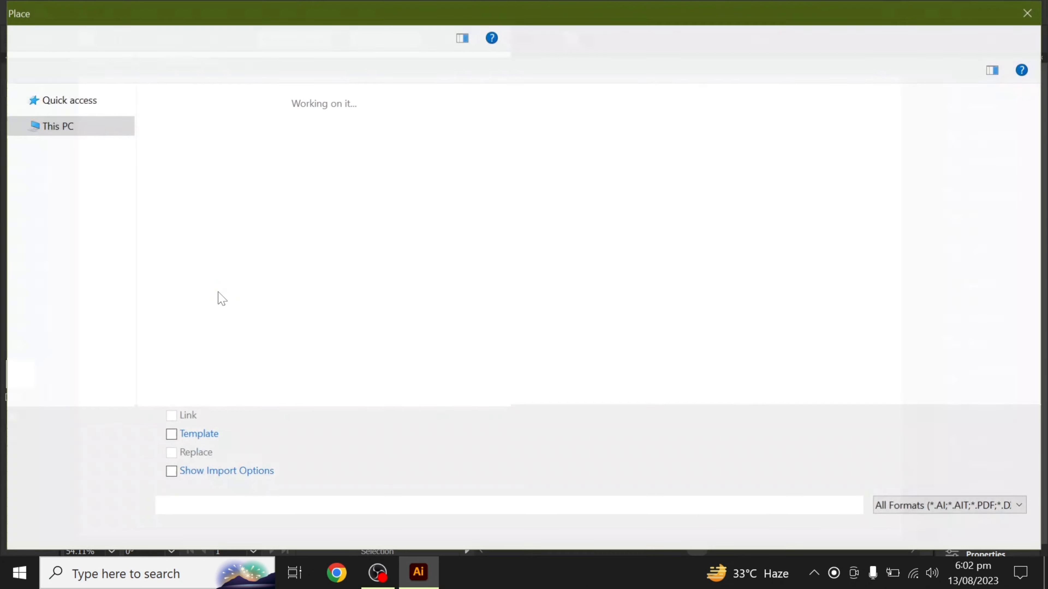
double_click(197, 151)
Enlarge and reposition the sketch to fill most of the page, then deselect it
left_click_drag(246, 153, 620, 433)
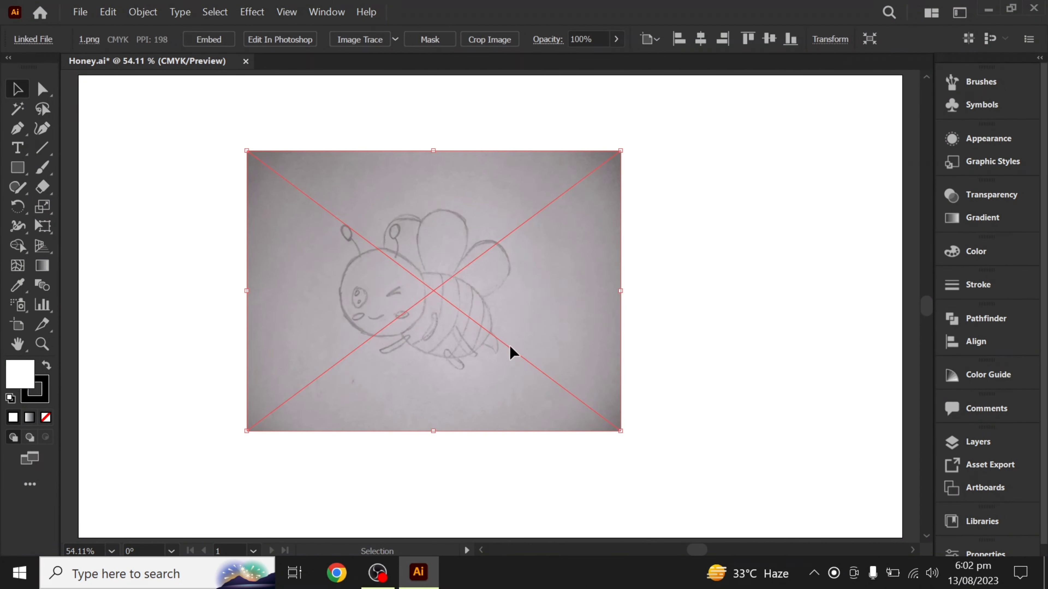
left_click_drag(510, 351, 533, 366)
left_click_drag(643, 447, 718, 496)
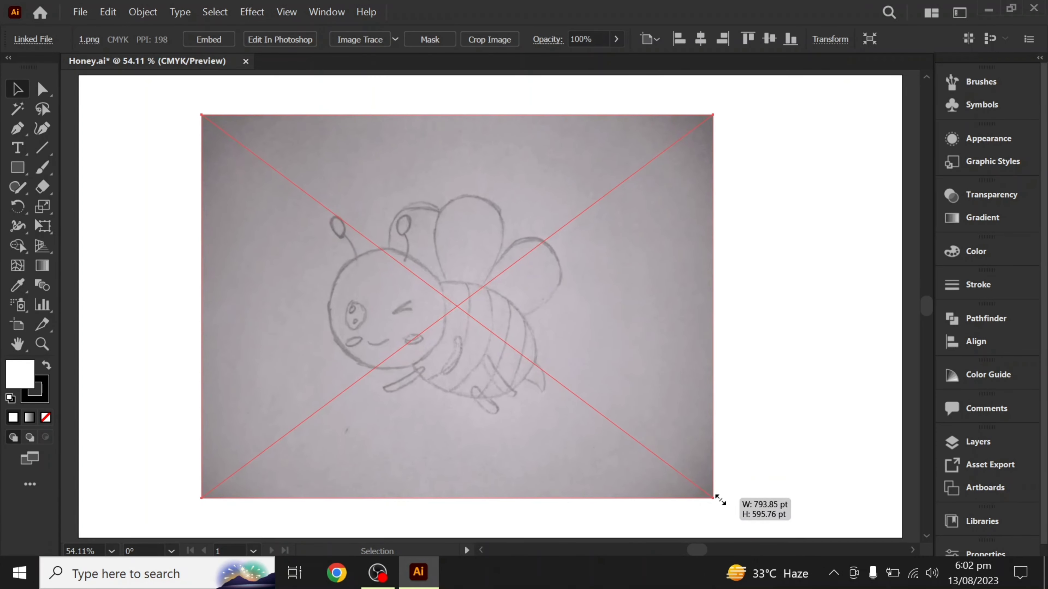
left_click_drag(643, 435, 660, 440)
left_click(617, 40)
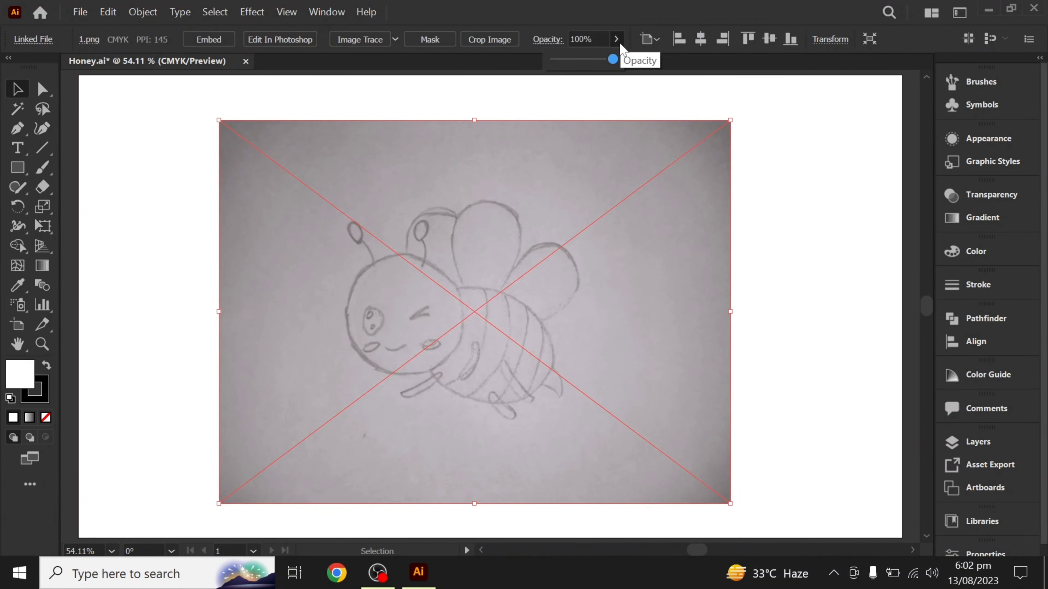
key("ctrl+2")
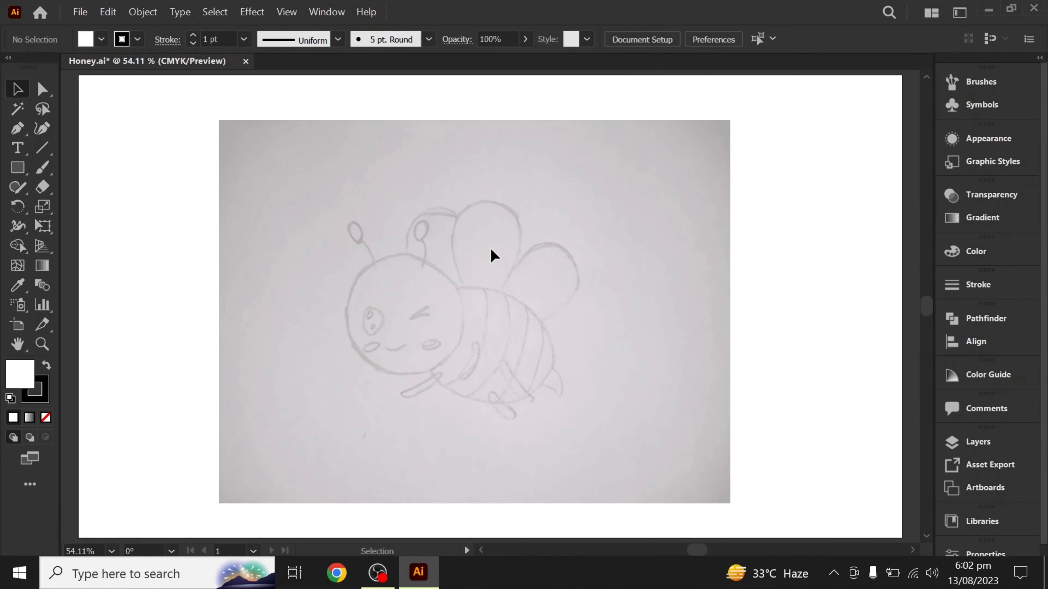
Draw an unfilled circle around the head and an ellipse over the upper body
left_click_drag(17, 177, 87, 209)
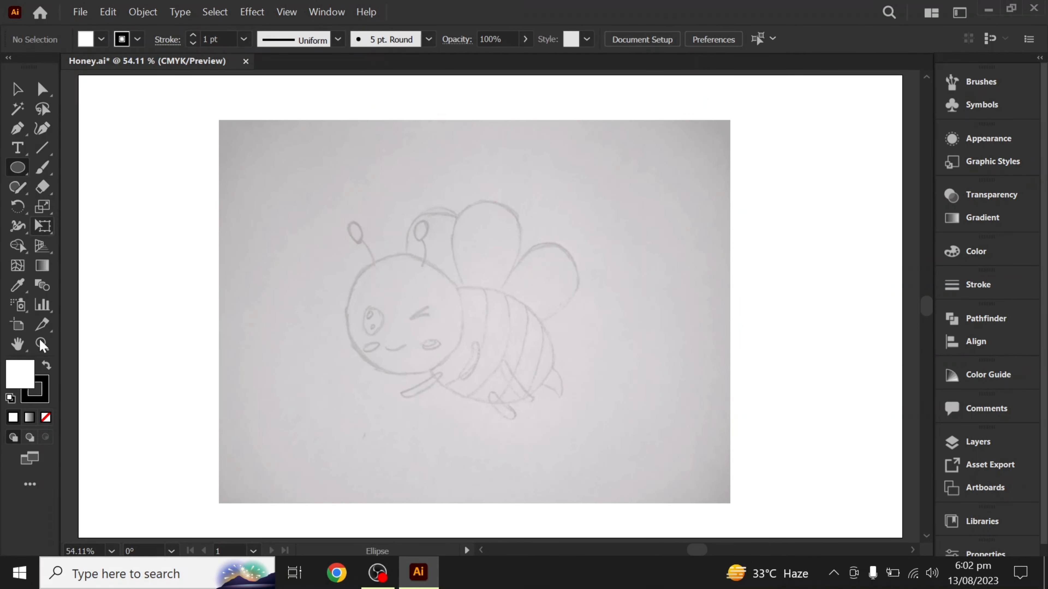
left_click(46, 418)
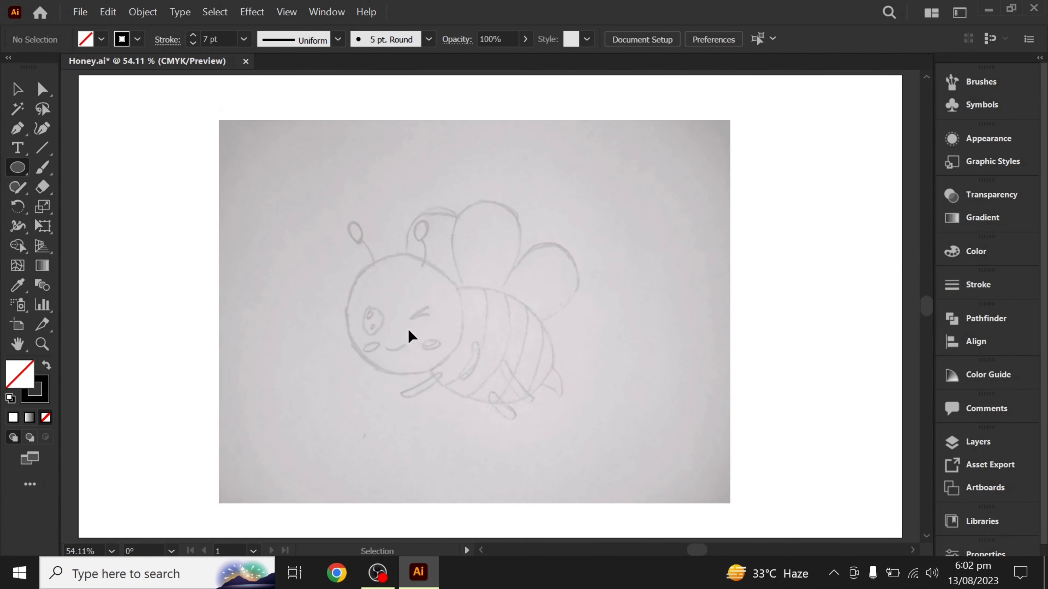
scroll(410, 336, "up", 2)
left_click_drag(402, 311, 313, 222)
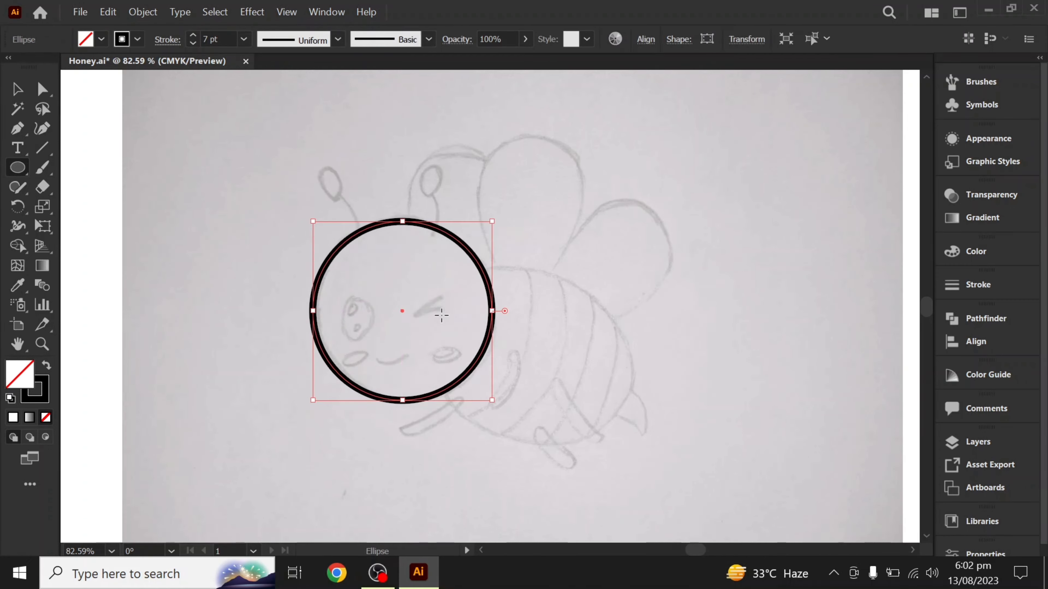
left_click_drag(460, 170, 669, 296)
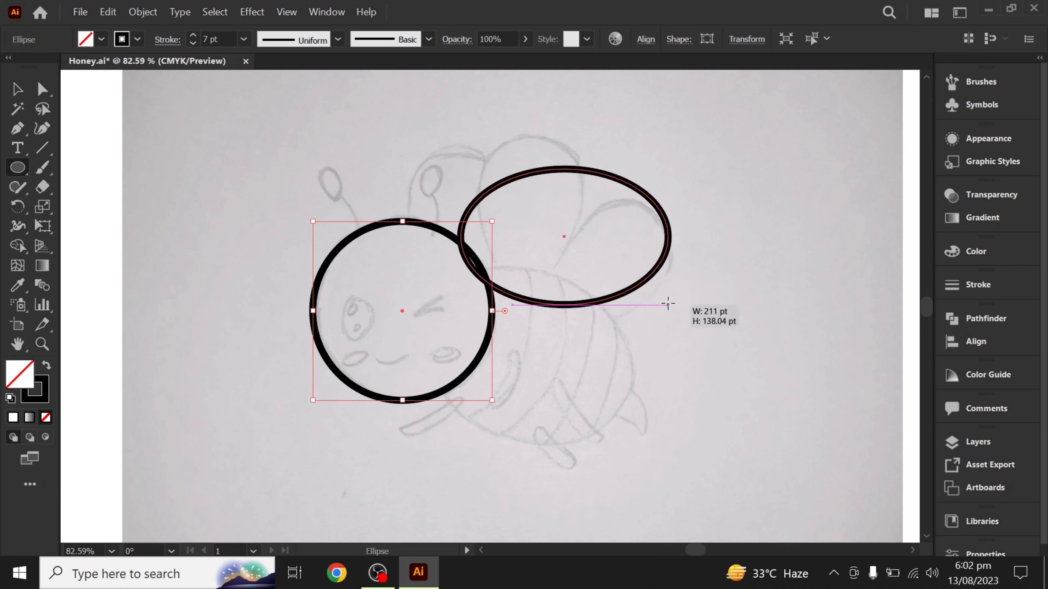
Tilt, stretch and resize the ellipse to fit the bee's body behind the head
key("v")
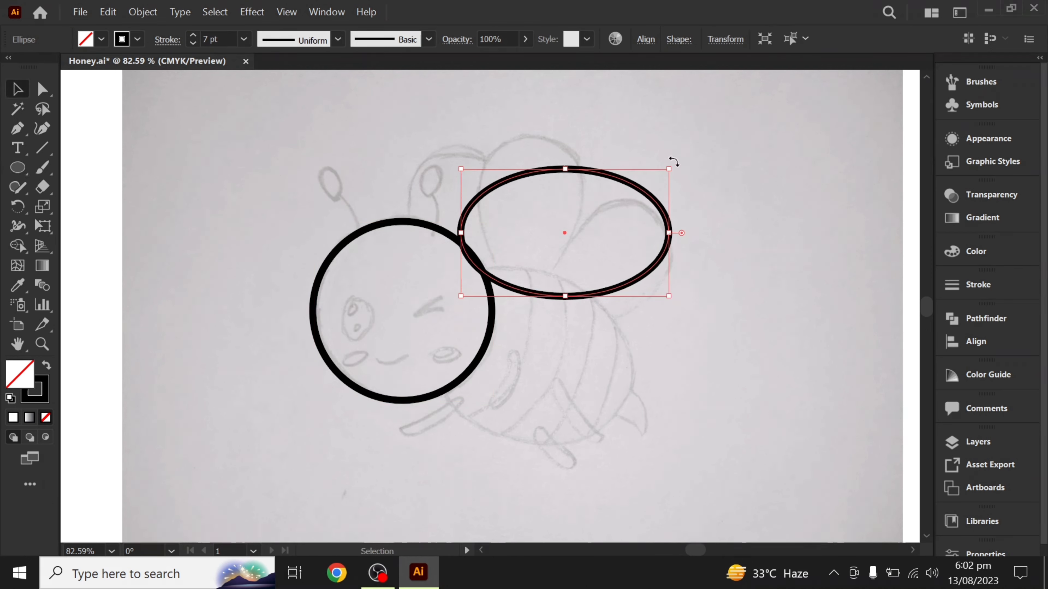
mouse_move(675, 168)
left_mouse_down()
mouse_move(702, 215)
mouse_move(607, 312)
left_mouse_up()
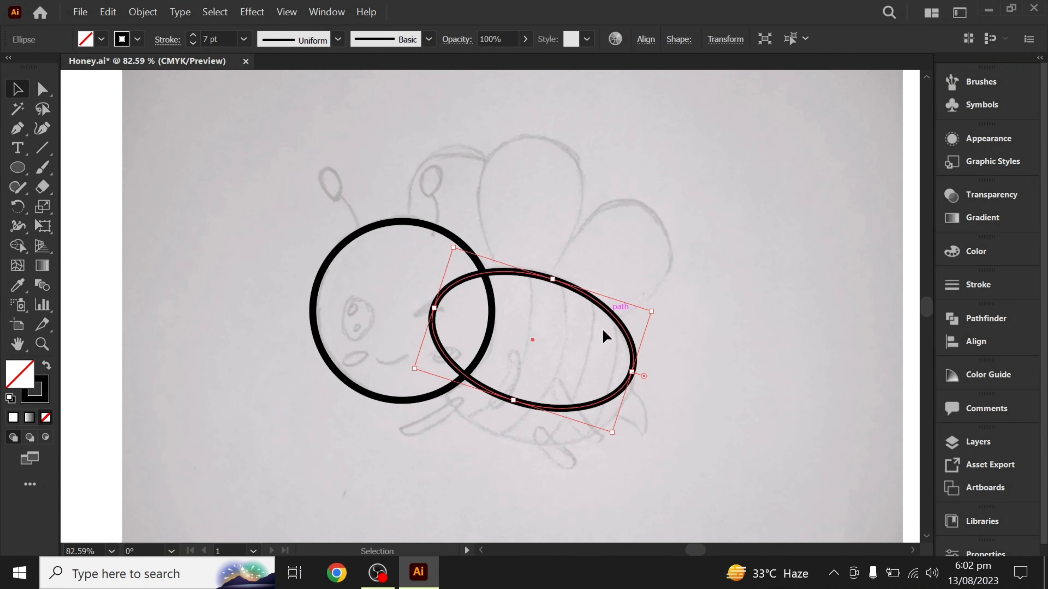
left_click_drag(512, 403, 503, 440)
left_click_drag(427, 327, 414, 322)
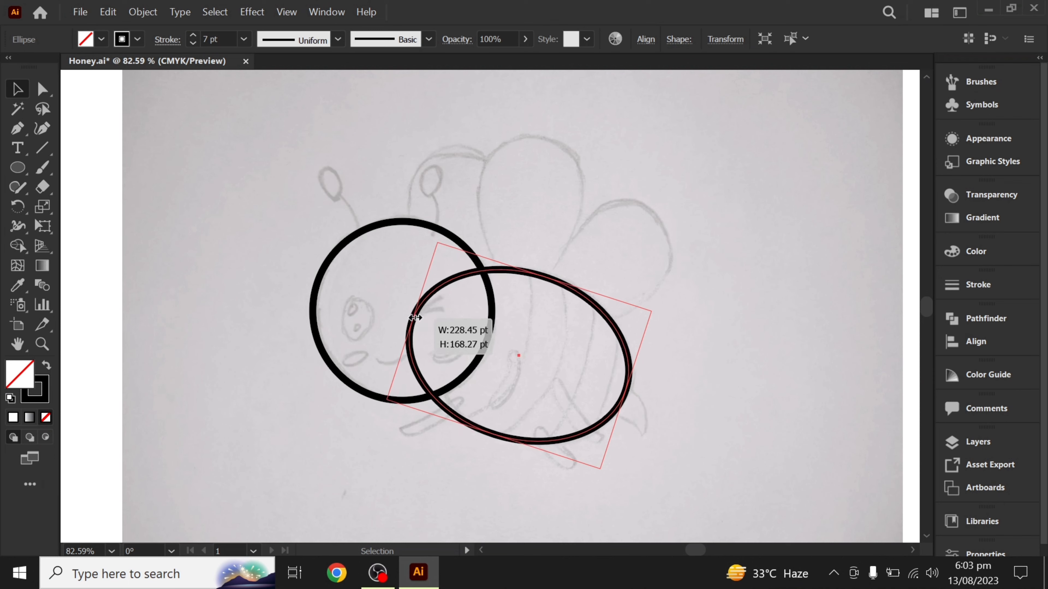
left_click_drag(496, 433, 496, 432)
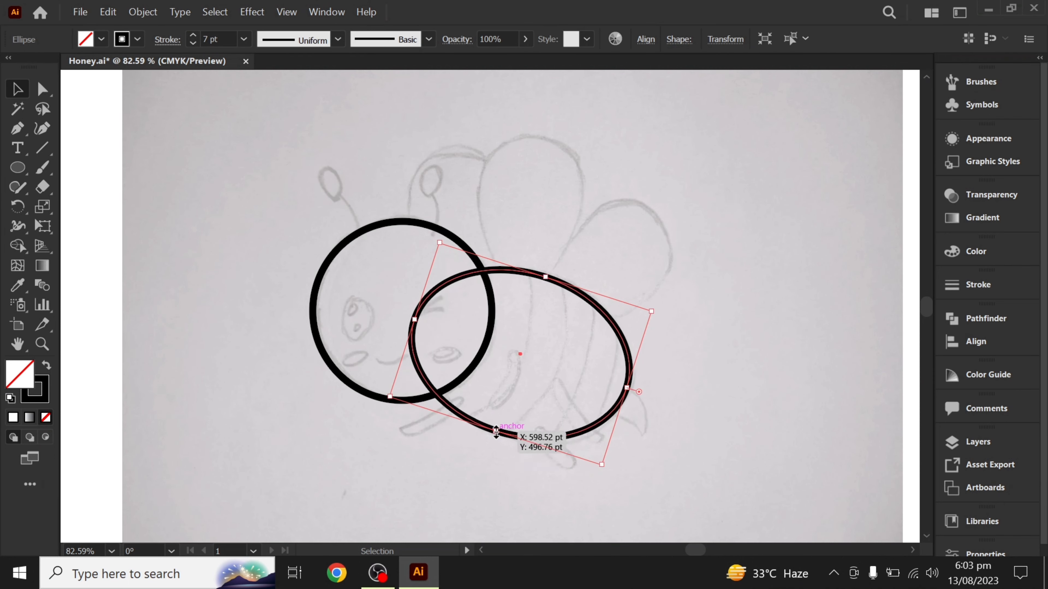
Merge the head–body overlap into the head circle with Shape Builder
key("ctrl+a")
left_click(17, 245)
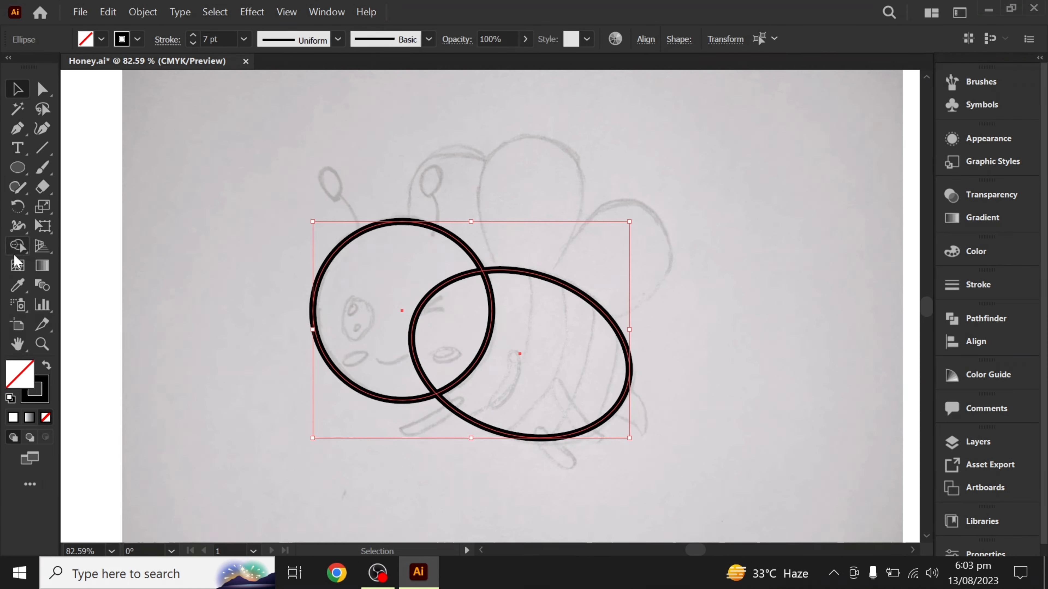
left_click_drag(423, 353, 369, 307)
key("ctrl+shift+a")
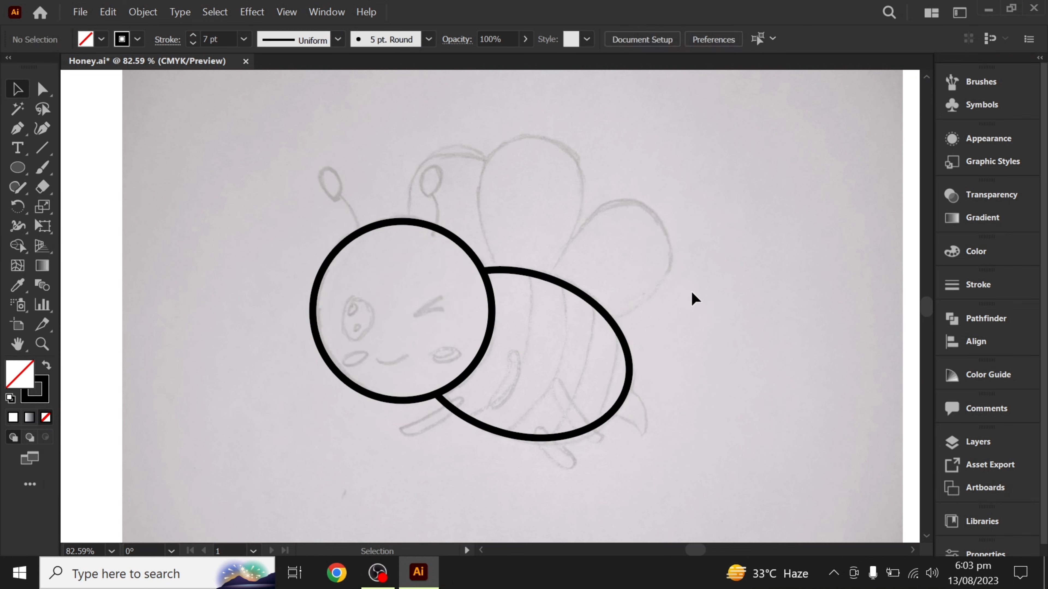
Draw the first tall triangular wing path rising from the body's top edge
key("p")
left_click(545, 276)
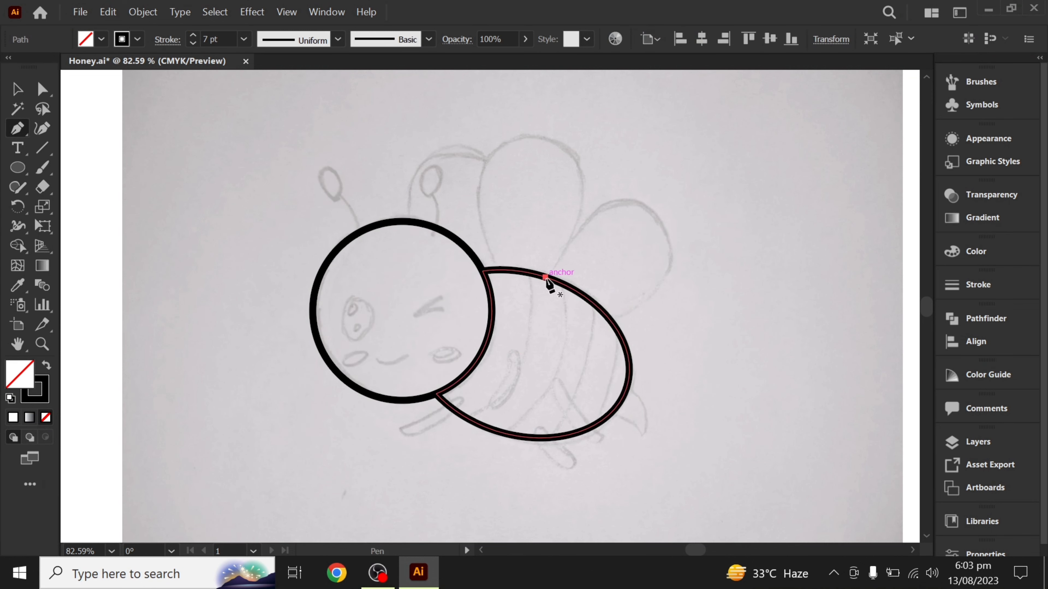
left_click_drag(536, 141, 536, 136)
left_click(537, 136)
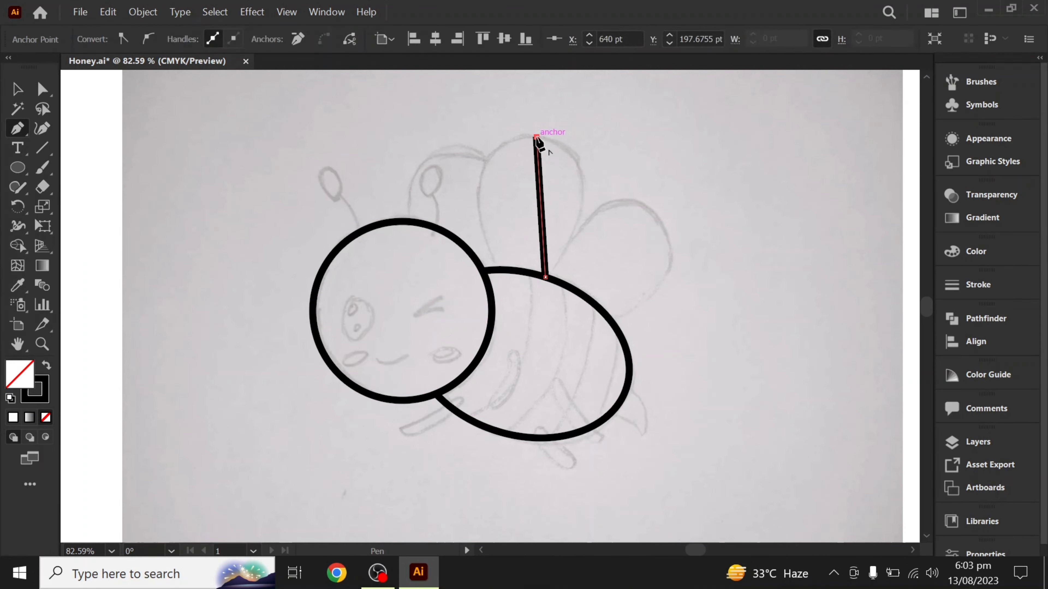
left_click(499, 271)
left_click(511, 292)
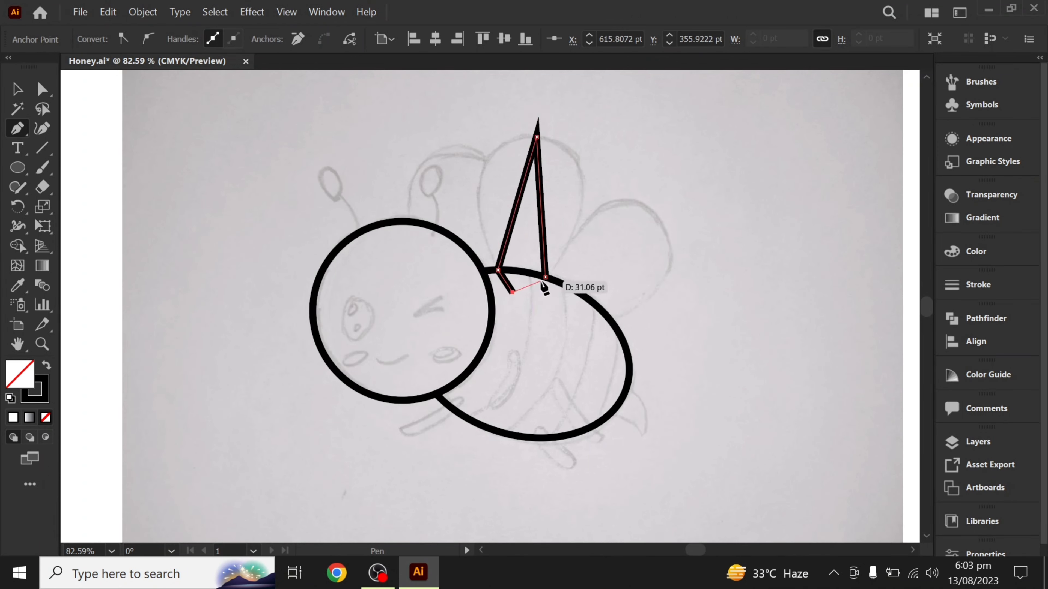
left_click(544, 276)
key("Escape")
Draw the second triangular wing path angled up to the right
left_click(610, 320)
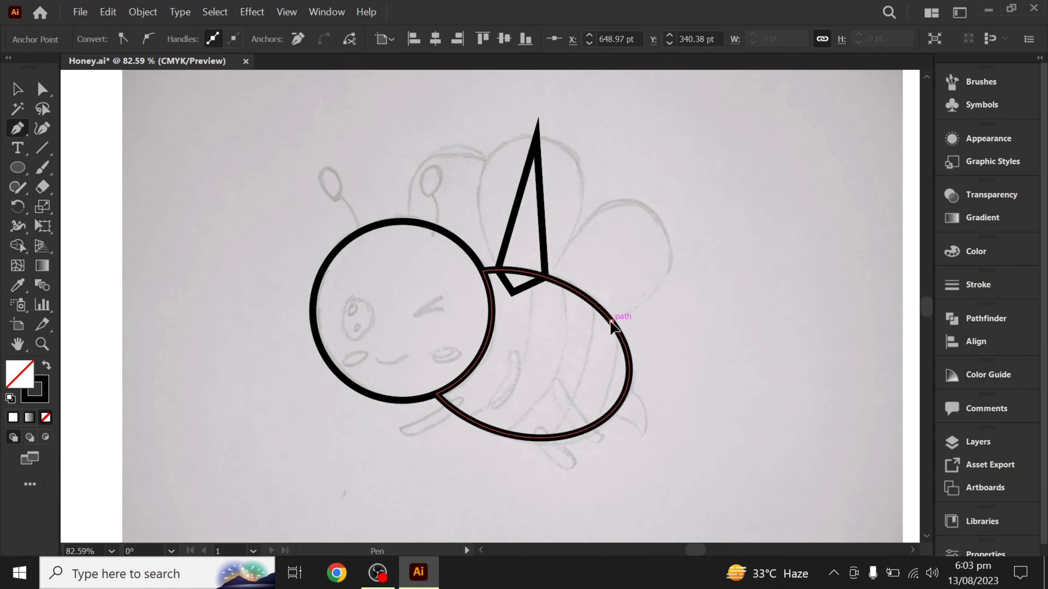
left_click(652, 212)
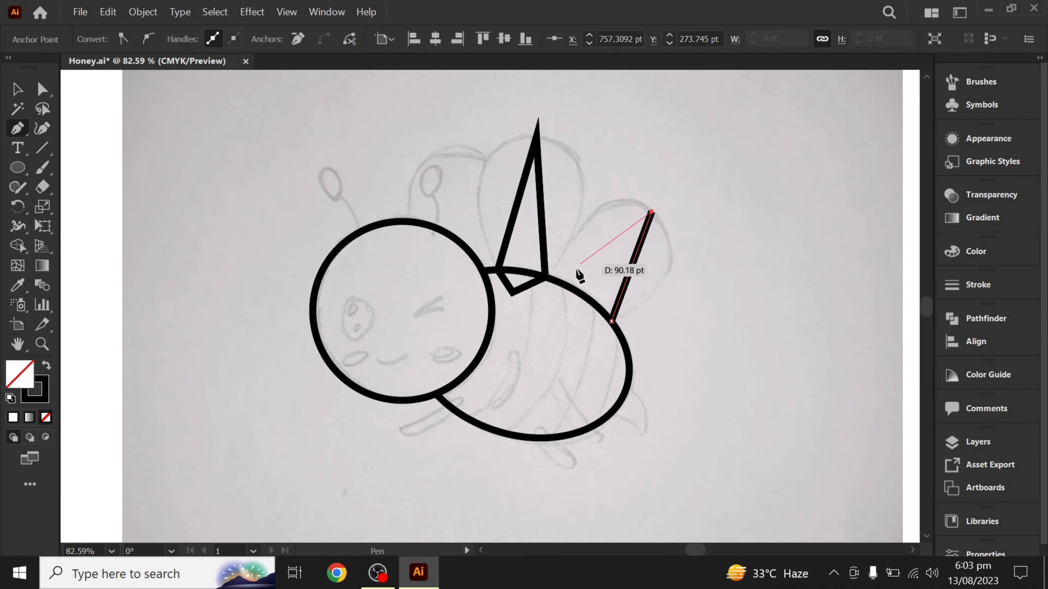
left_click(546, 277)
left_click(561, 314)
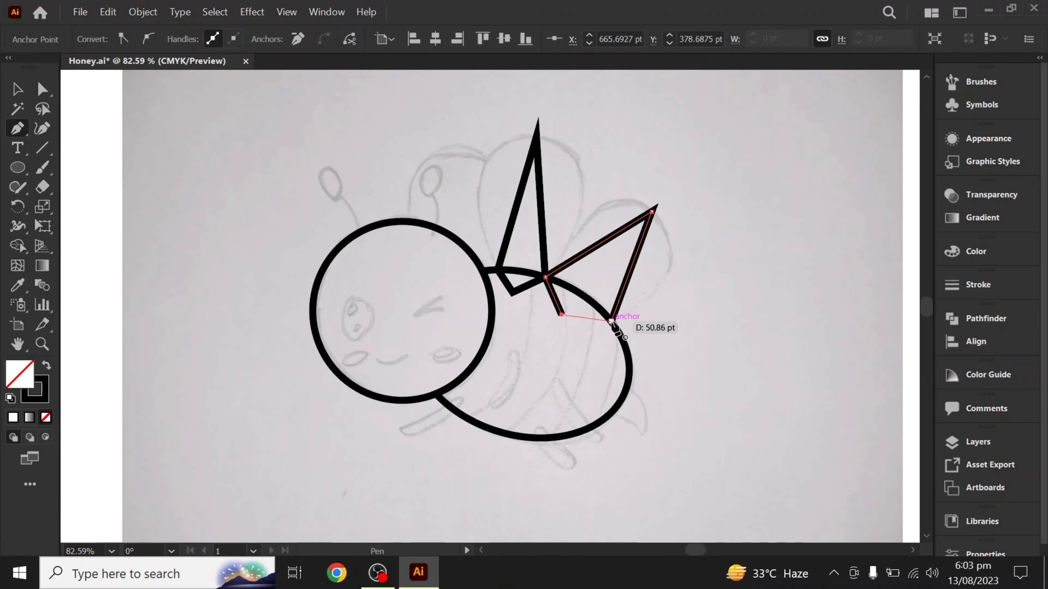
left_click(610, 320)
left_click(549, 398, "ctrl")
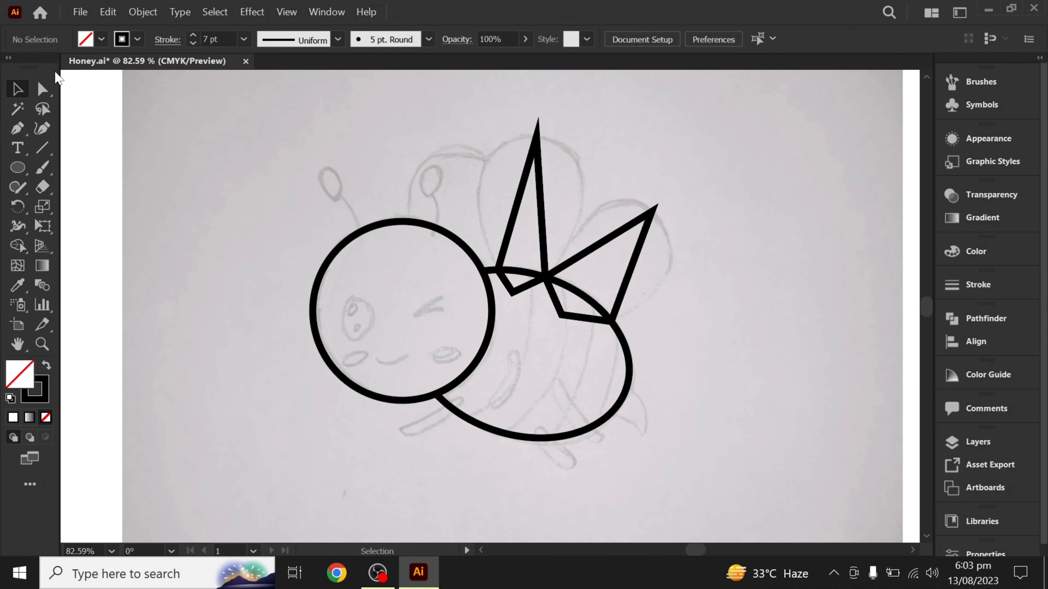
left_click(17, 89)
left_click(17, 129)
left_click(82, 188)
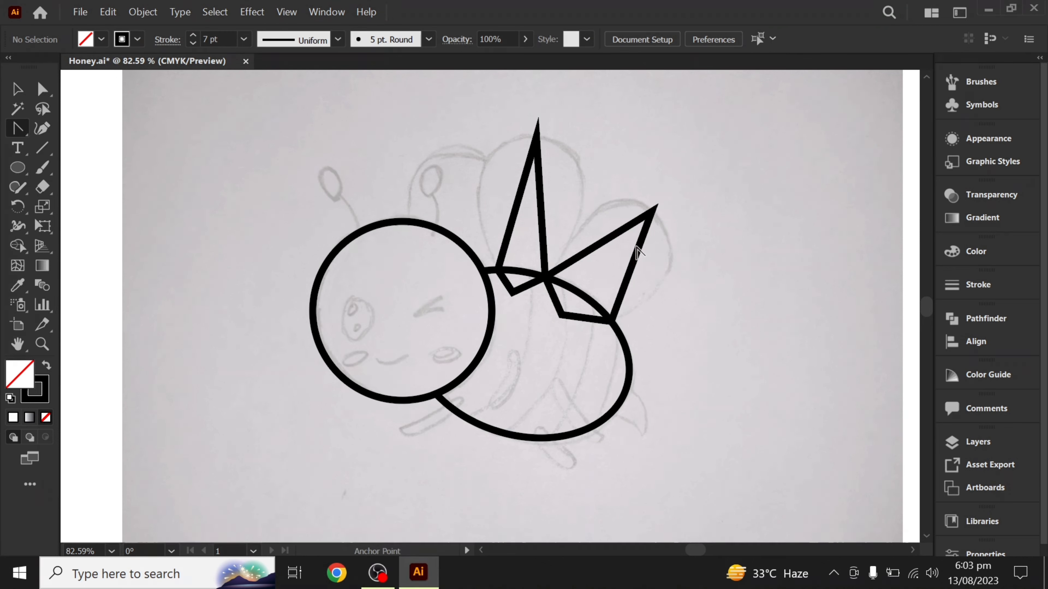
Curve the right wing's straight edges and round its top
mouse_move(638, 254)
left_mouse_down()
mouse_move(687, 269)
mouse_move(646, 304)
left_mouse_up()
left_click_drag(689, 258, 697, 251)
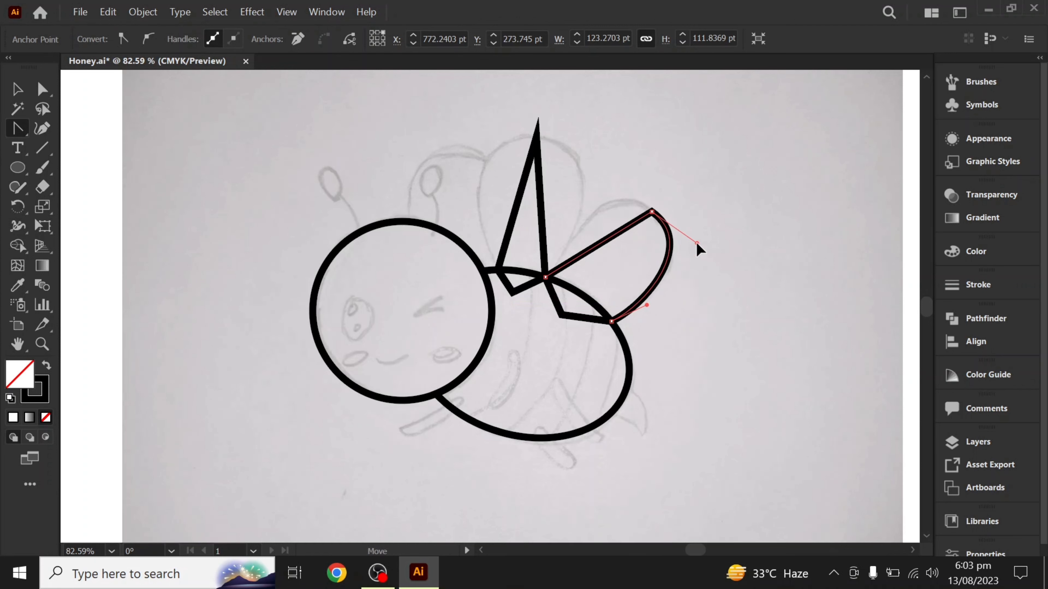
left_click_drag(614, 239, 601, 223)
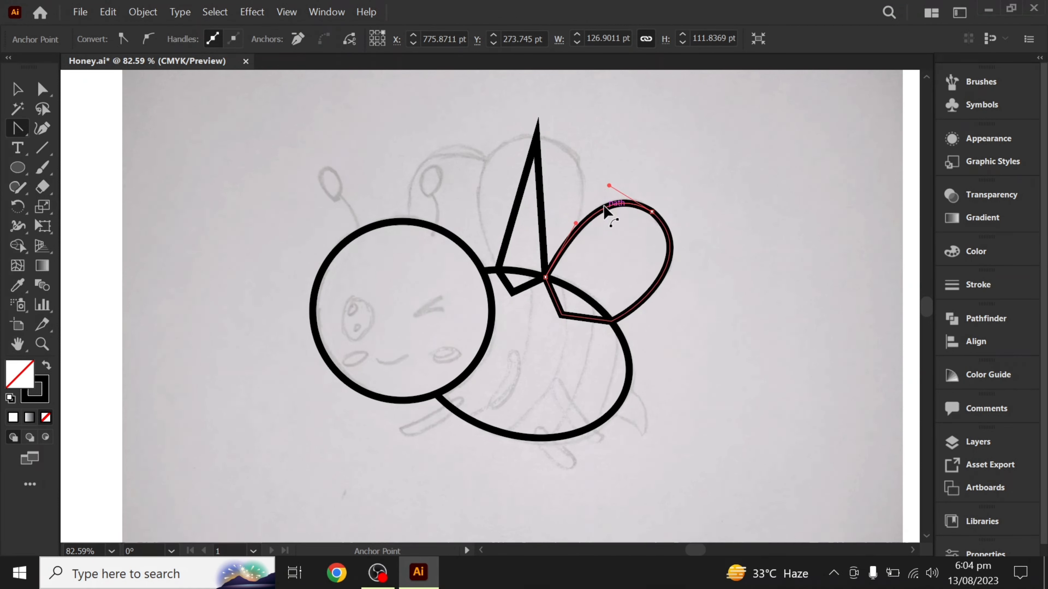
Round both edges of the tall wing into a teardrop lobe
left_click_drag(544, 190, 603, 155)
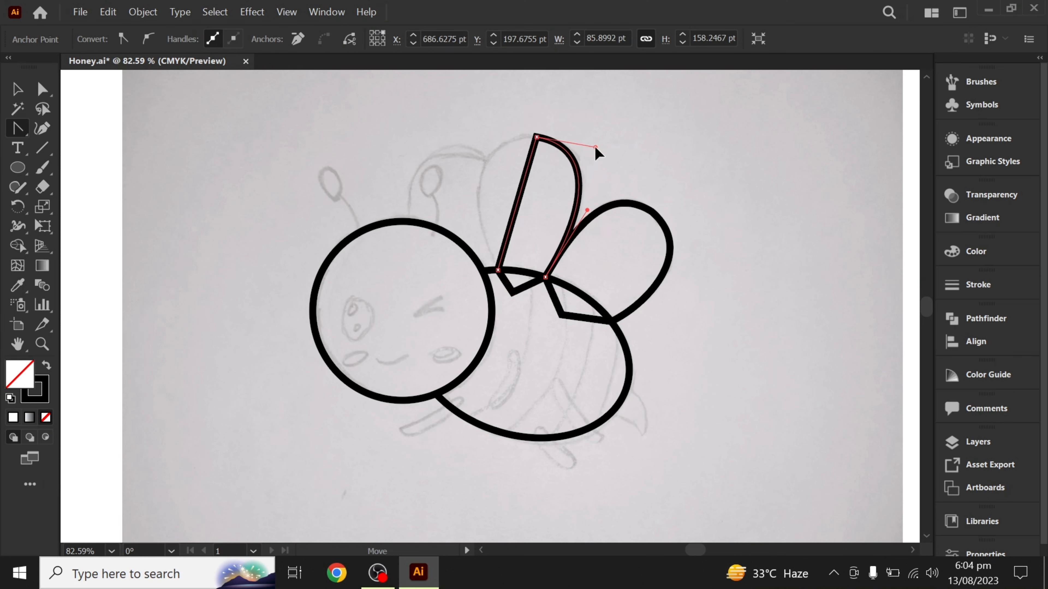
left_click_drag(586, 209, 589, 221)
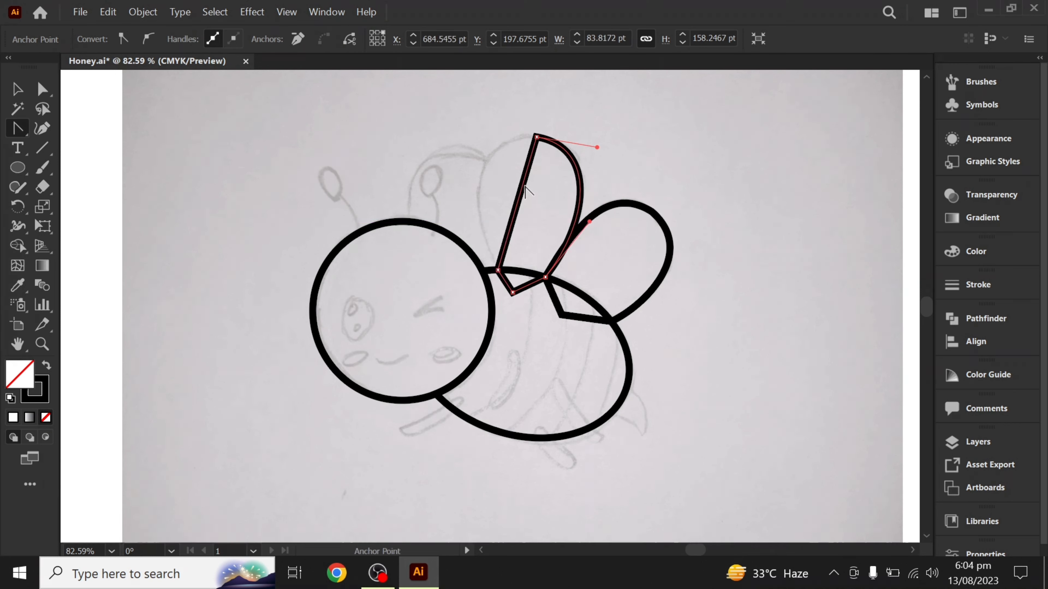
left_click_drag(522, 188, 472, 136)
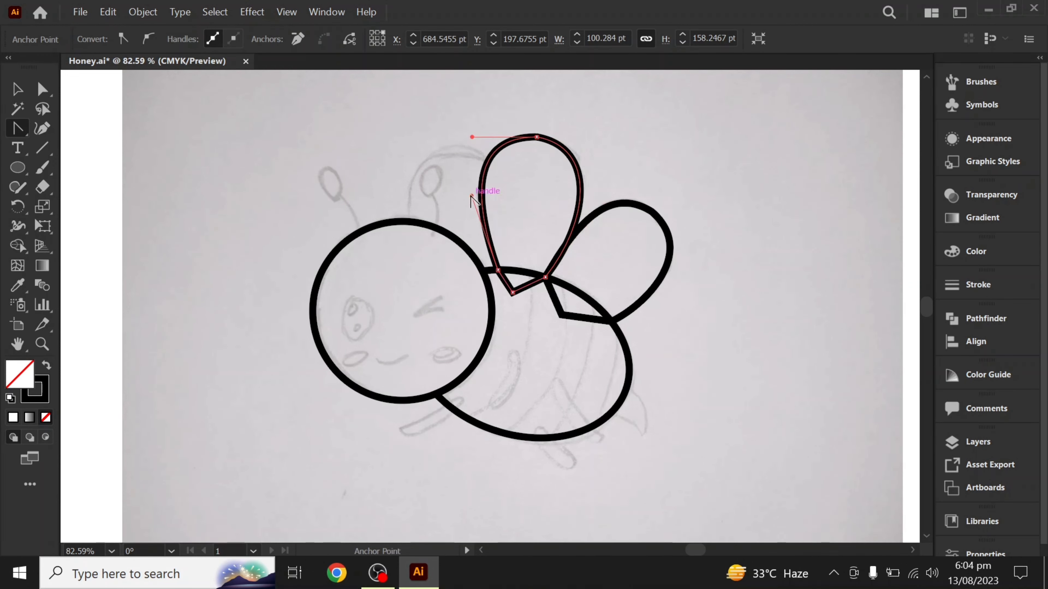
left_click_drag(471, 194, 471, 214)
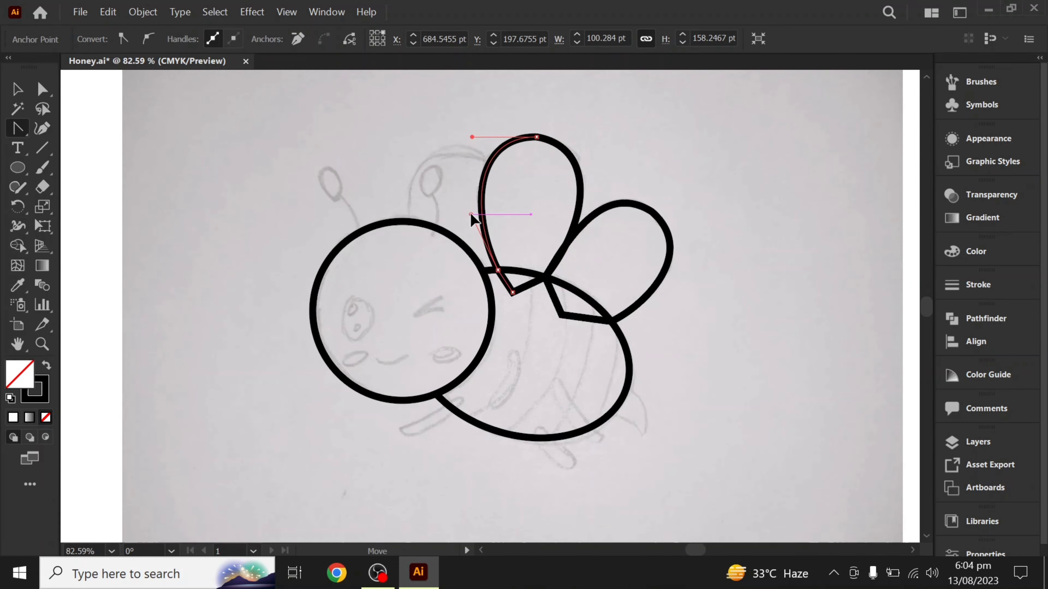
left_click(35, 87)
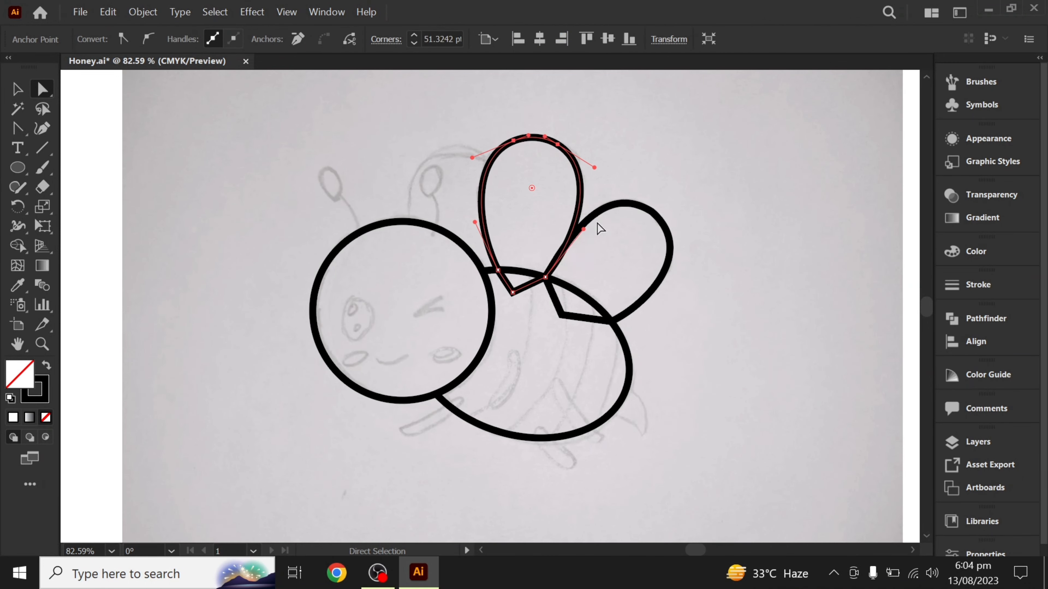
left_click(651, 211)
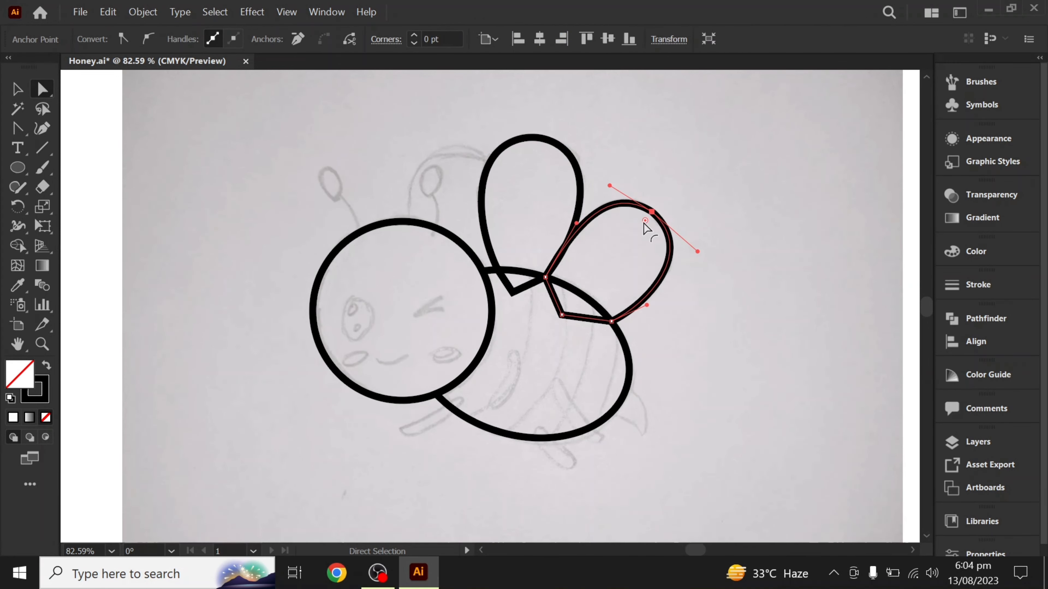
left_click(501, 223)
Draw a straight segment from the head's top to the tall wing's left side
key("p")
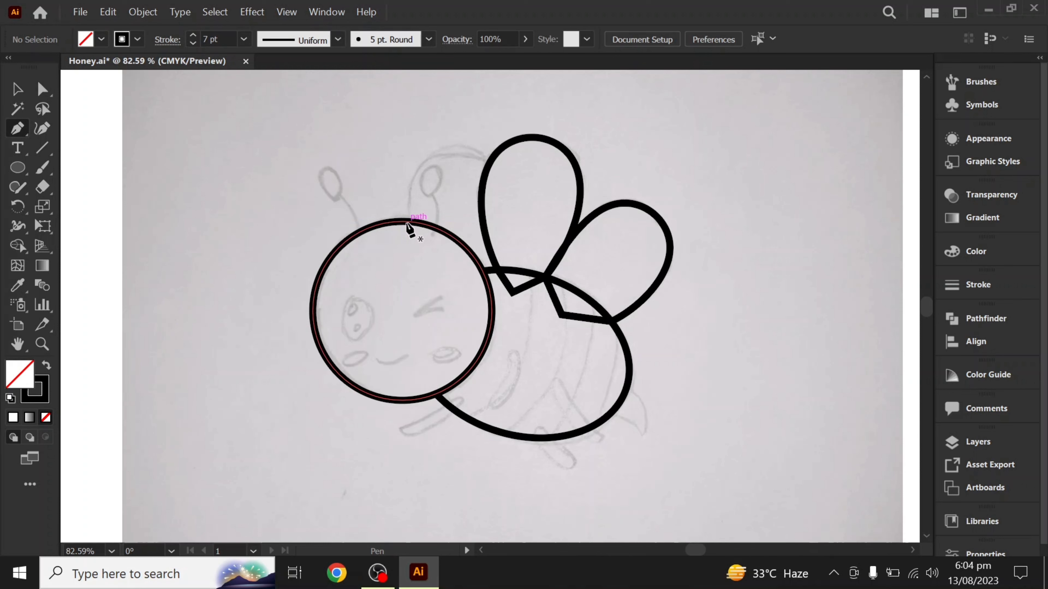
left_click(407, 221)
left_click(491, 159)
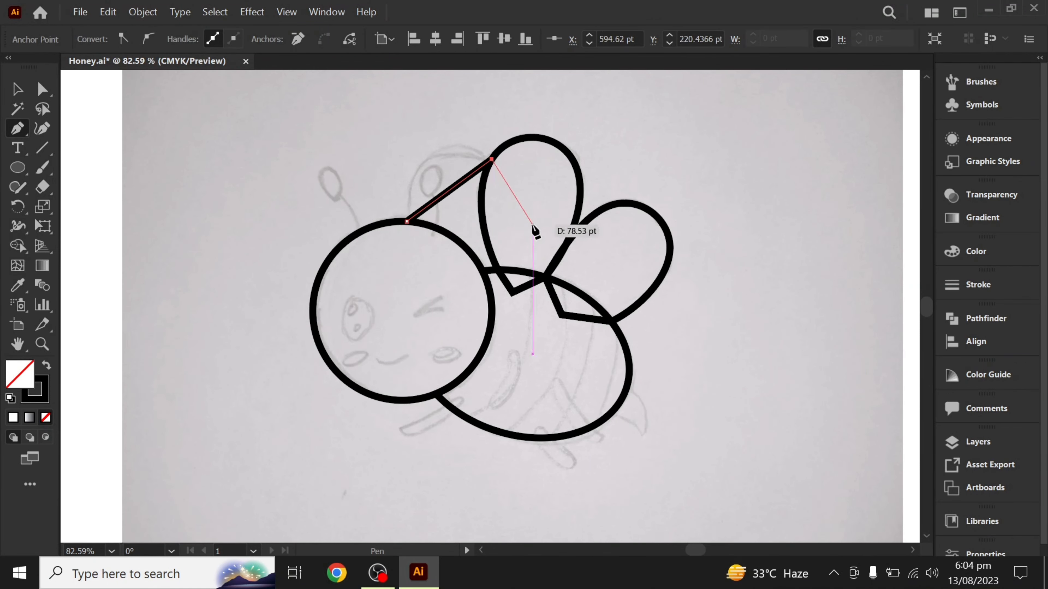
key("v")
Bend that segment into a raised arch forming a back wing, then select all paths
right_click(18, 133)
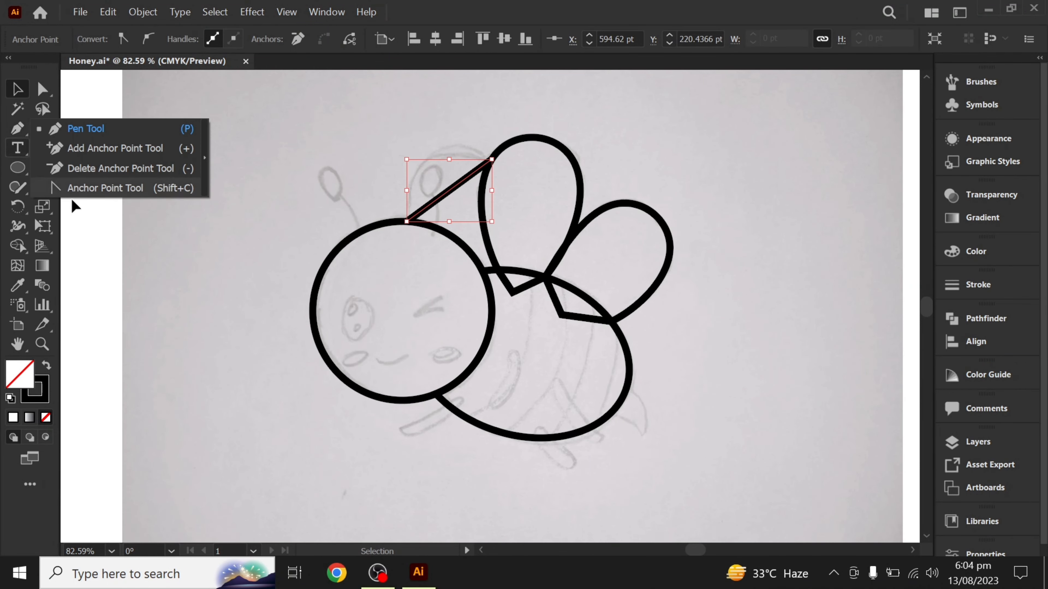
left_click(103, 188)
left_click_drag(451, 192, 395, 172)
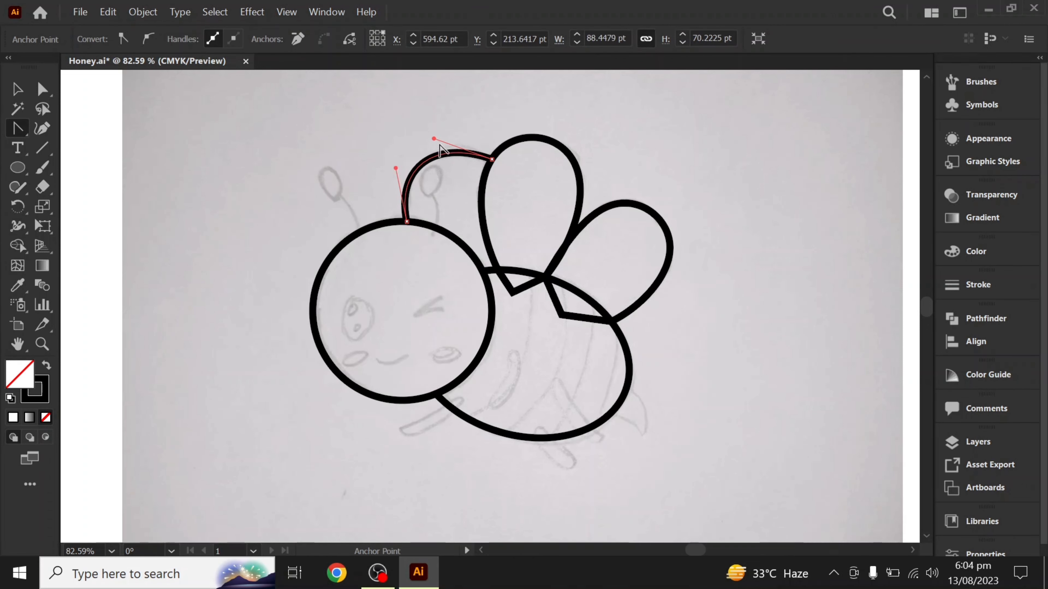
left_click_drag(434, 139, 437, 131)
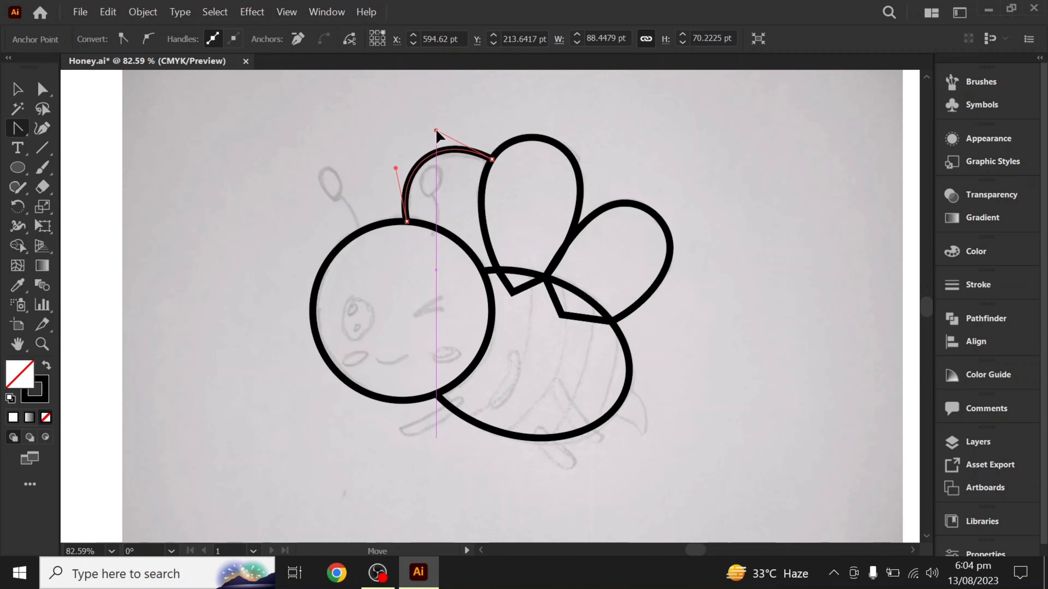
key("v")
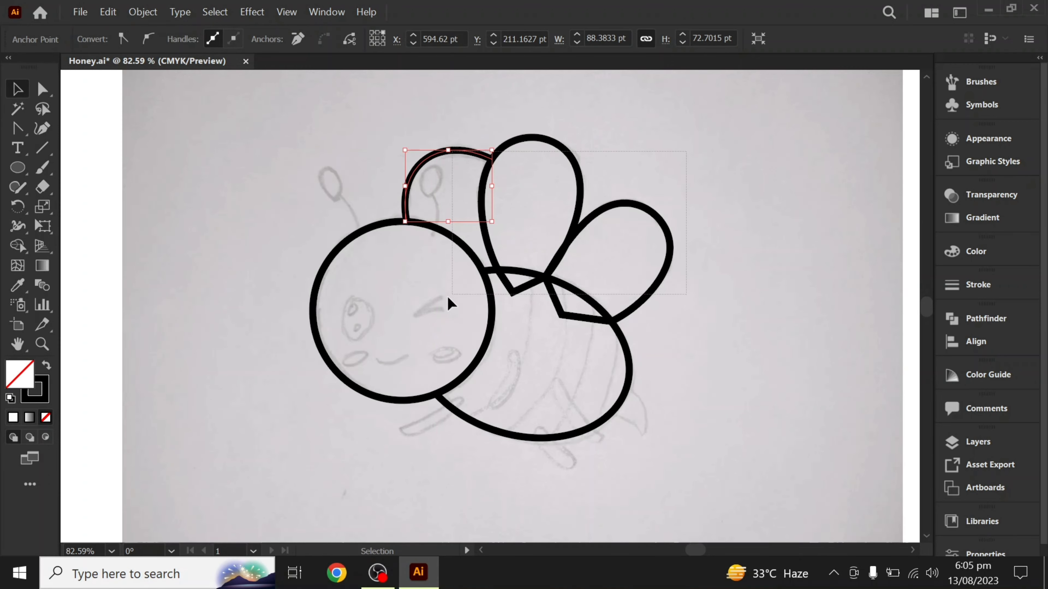
key("ctrl+a")
Shape Builder away the wing tips inside the body, checking the wing–body junction up close
left_click(16, 247)
left_click_drag(582, 347, 512, 291)
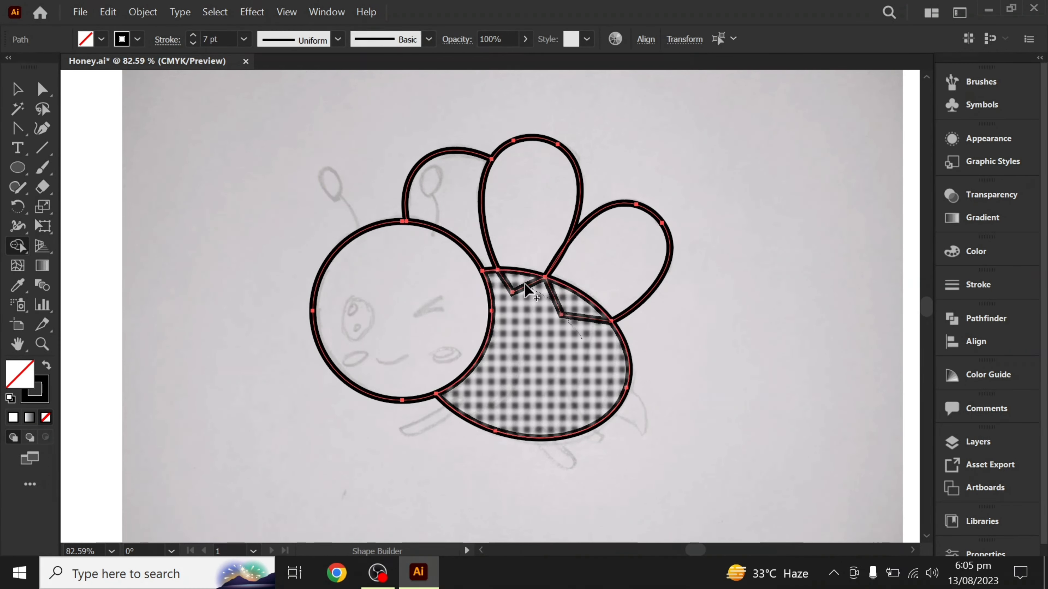
key("v")
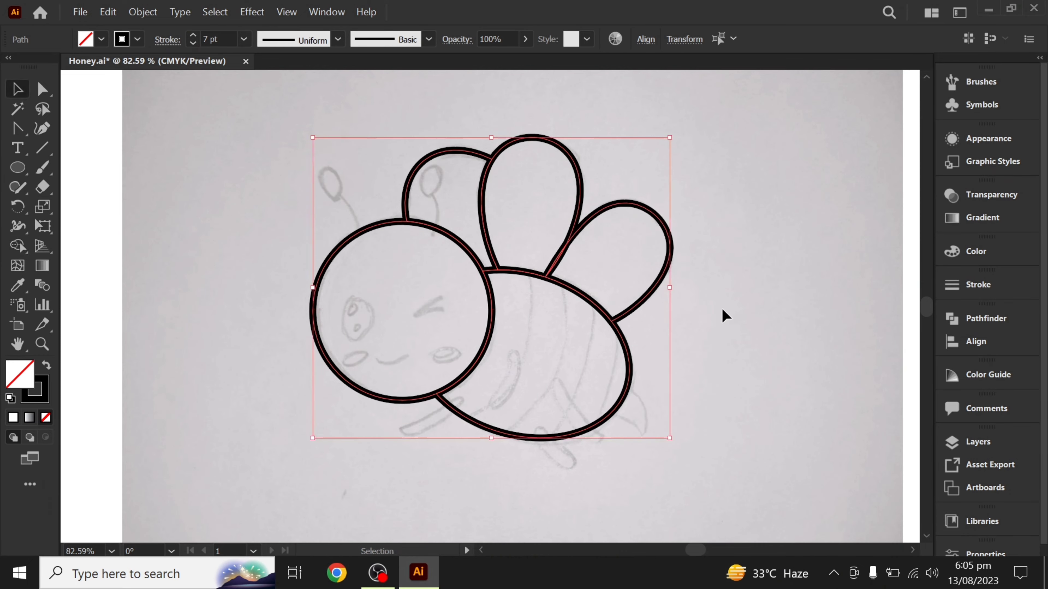
left_click(709, 301)
left_click(541, 275)
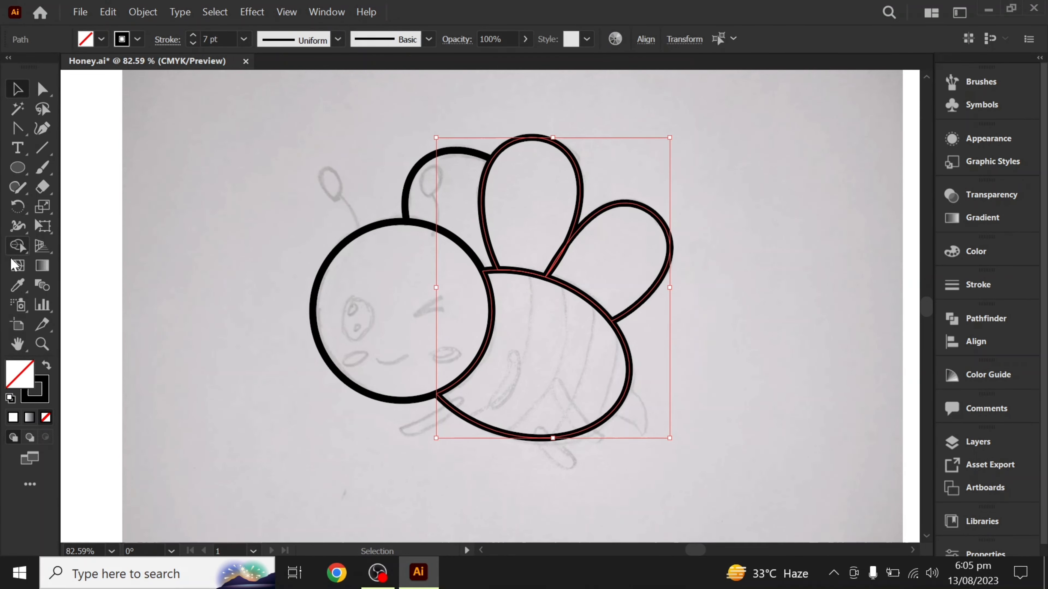
key("shift+m")
left_click_drag(541, 230, 776, 350)
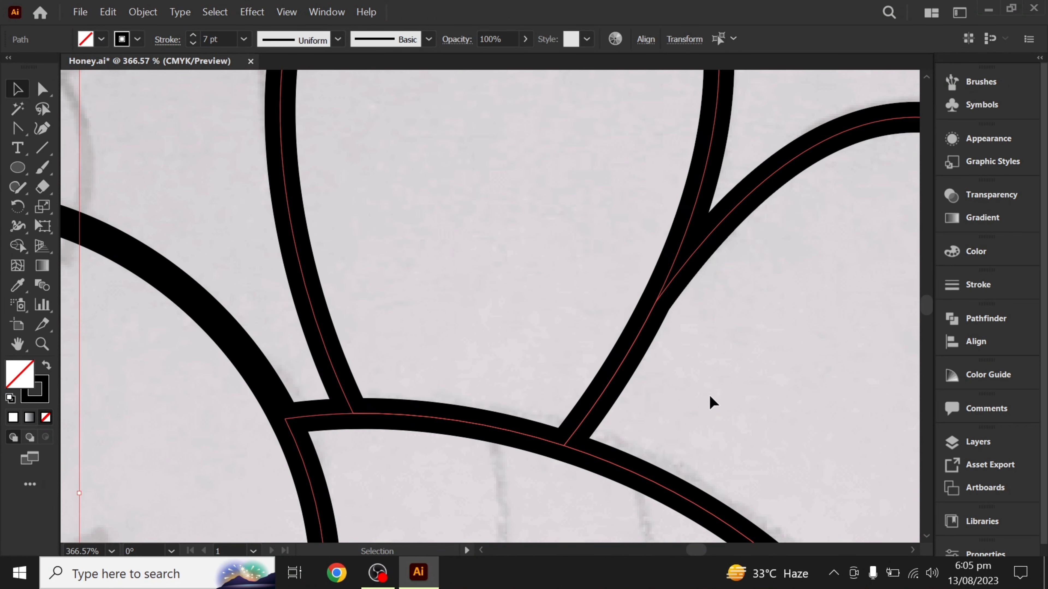
key("v")
key("ctrl+0")
left_click(661, 377)
scroll(507, 369, "up", 2)
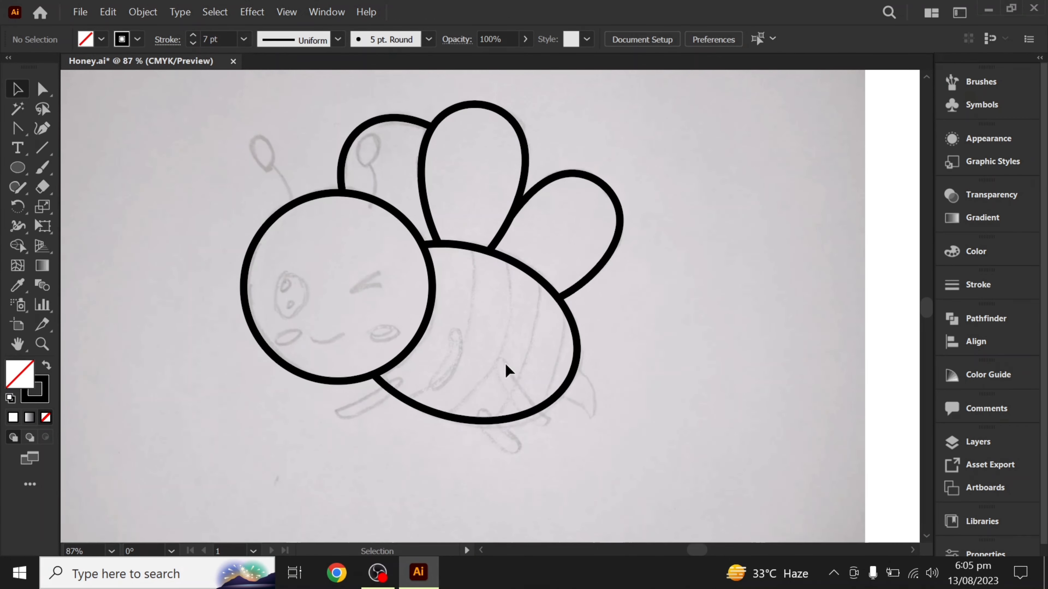
Draw the first slanted, pointed stripe shape across the body's left side
key("p")
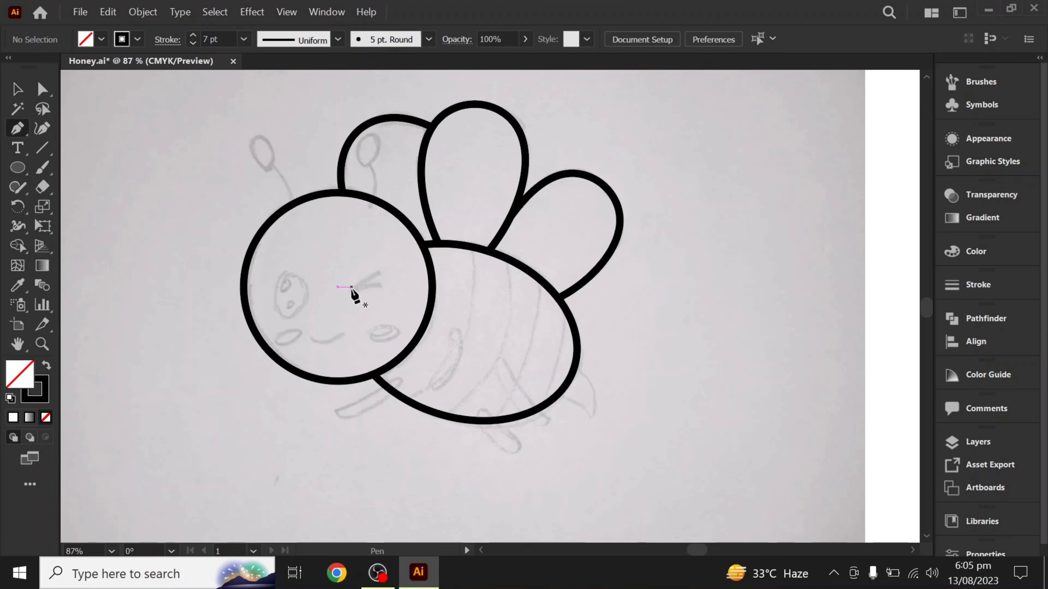
left_click(471, 247)
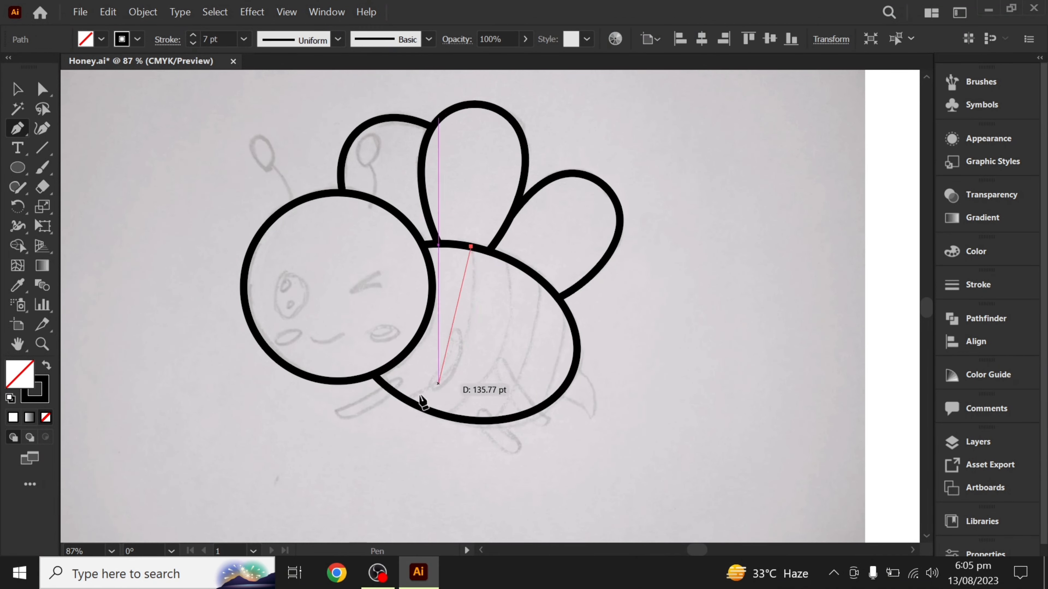
left_click(404, 398)
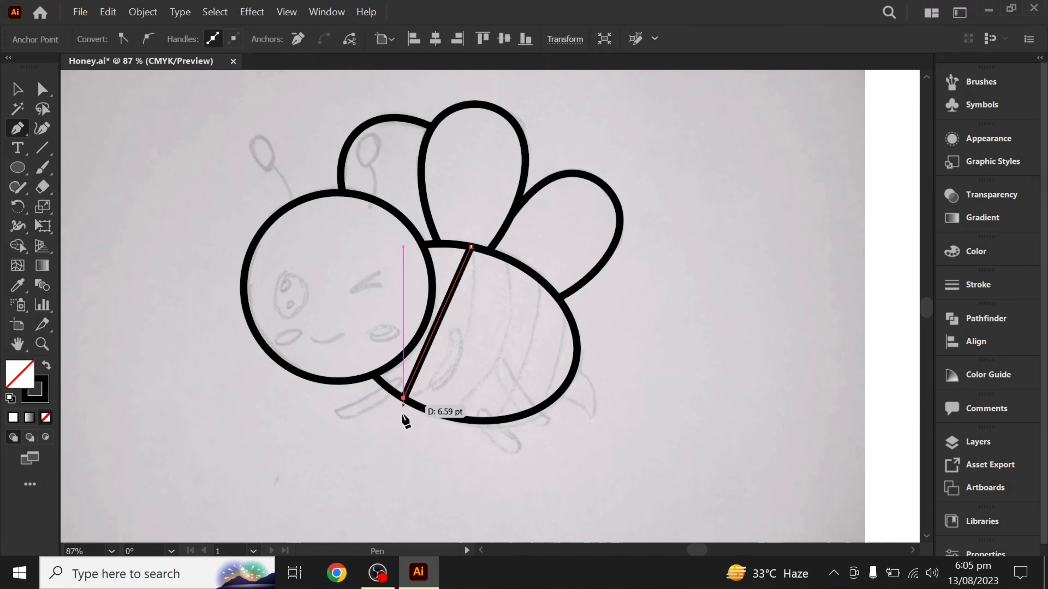
left_click(403, 426)
left_click(443, 414)
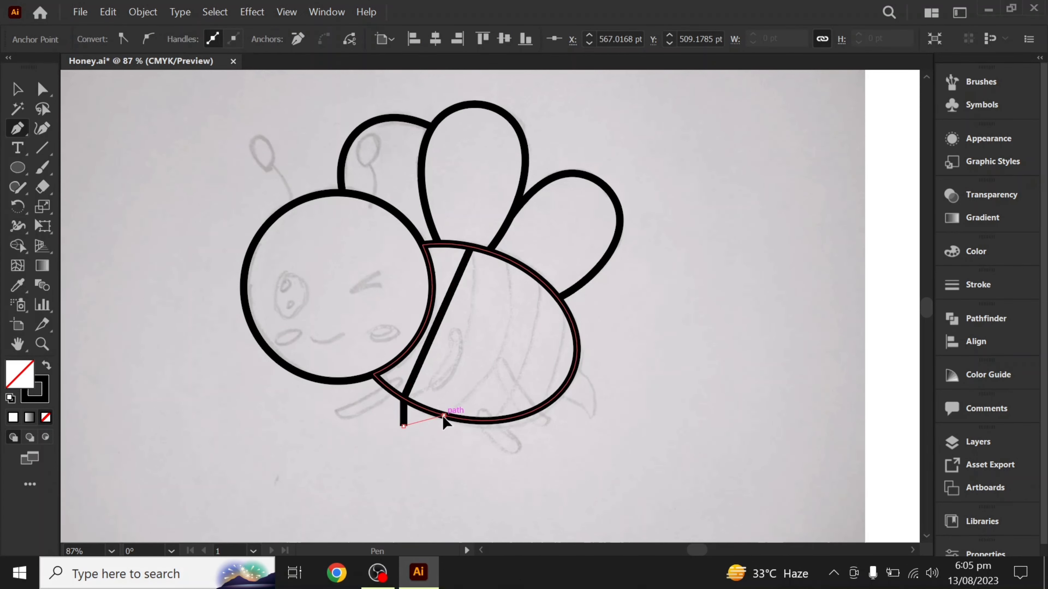
left_click(504, 257)
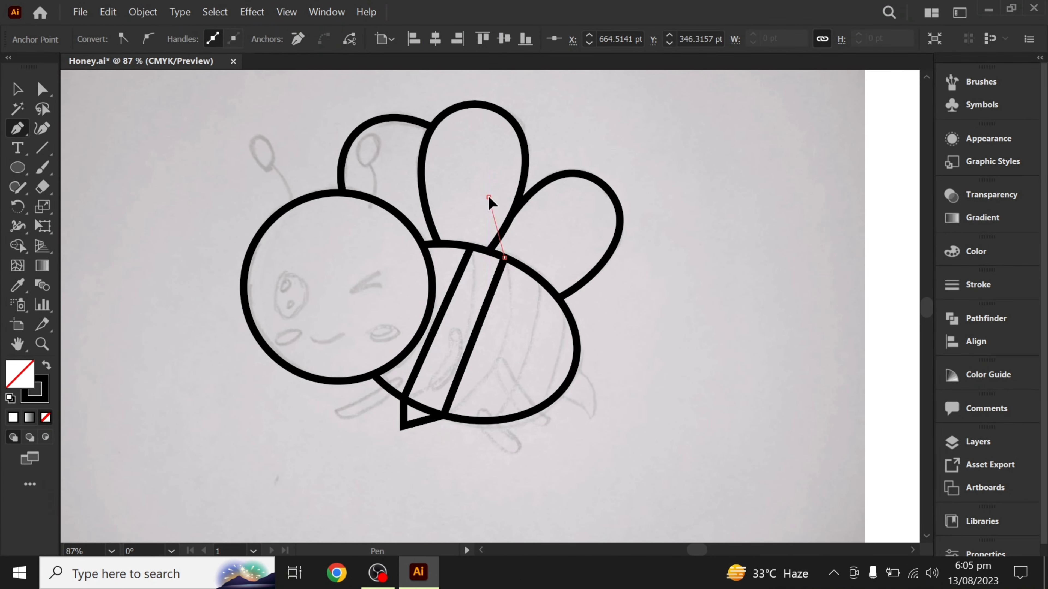
left_click_drag(471, 246, 502, 155)
key("ctrl+z")
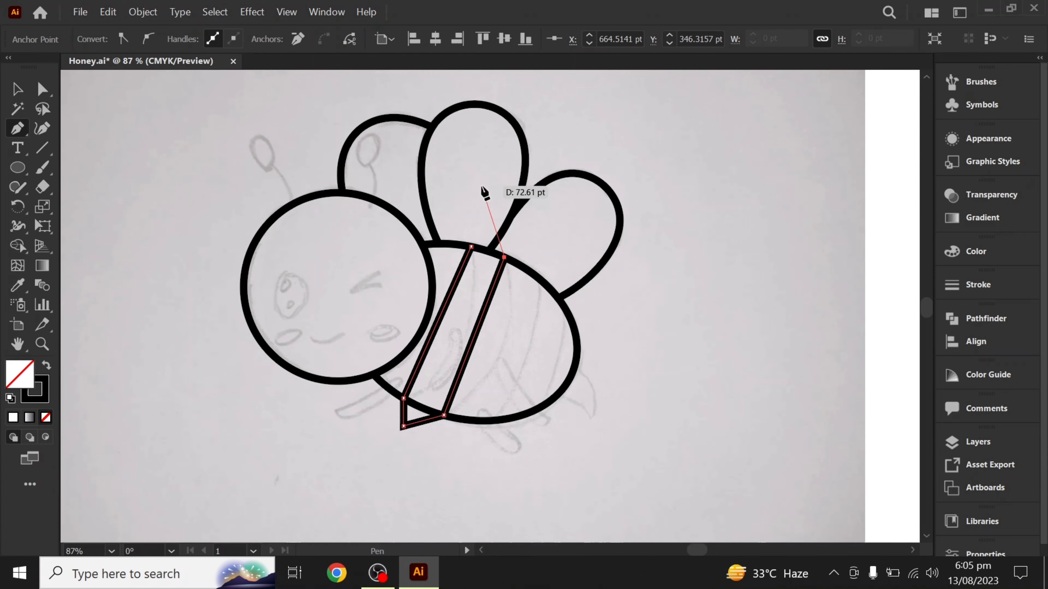
left_click(481, 186)
left_click(471, 247)
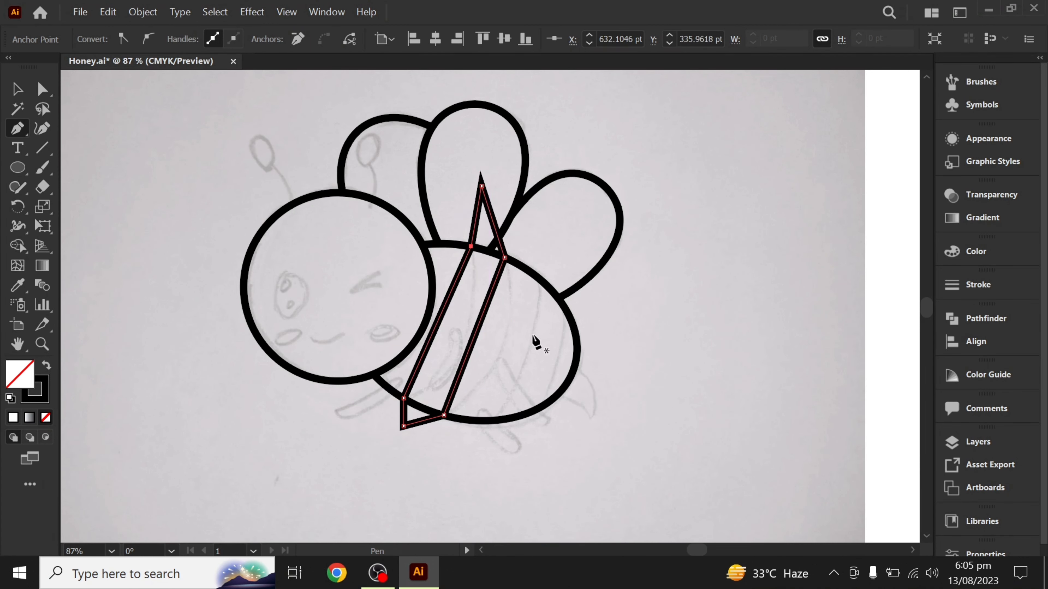
Draw a second pointed stripe crossing the middle of the body
left_click(492, 420)
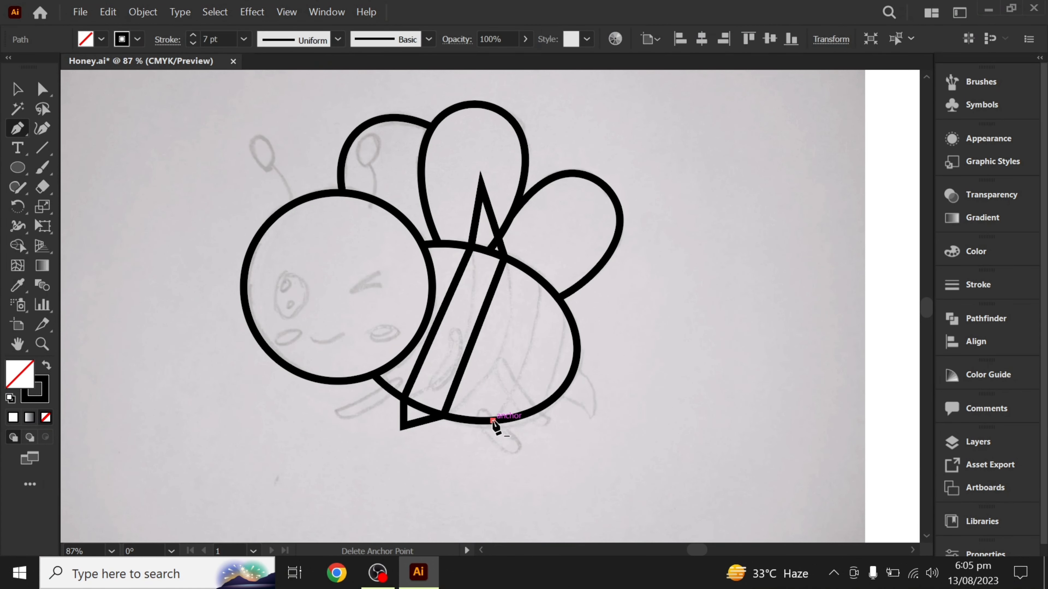
left_click(538, 277)
left_click(551, 254)
left_click(564, 308)
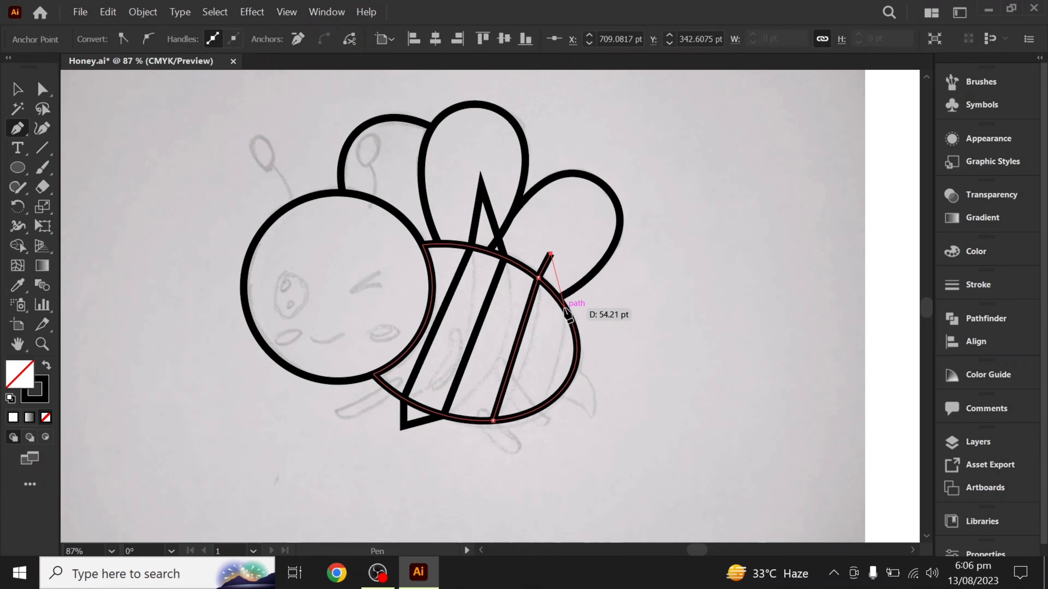
left_click(539, 408)
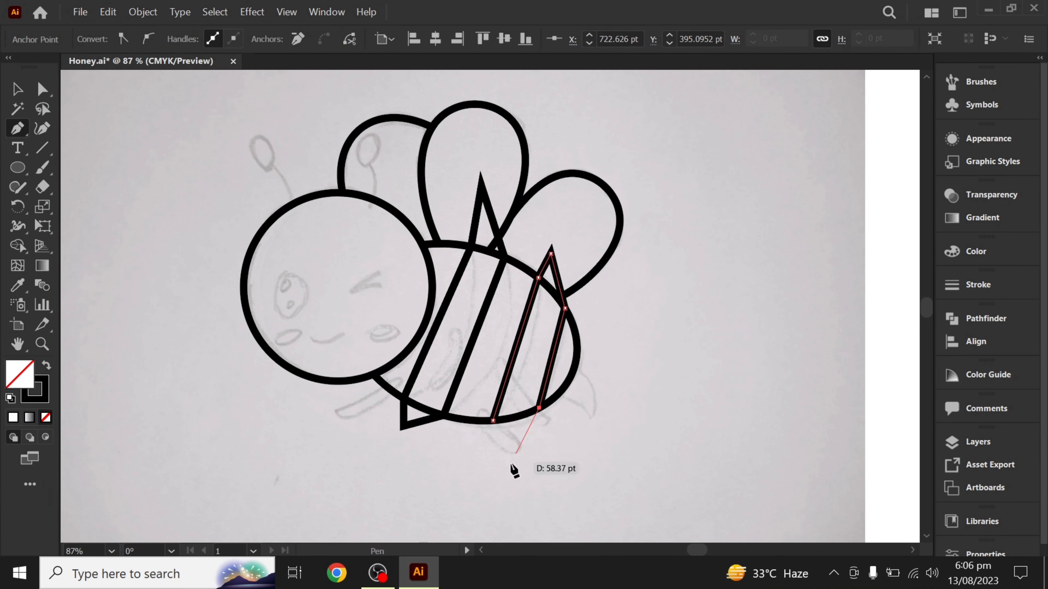
left_click(505, 473)
left_click(492, 419)
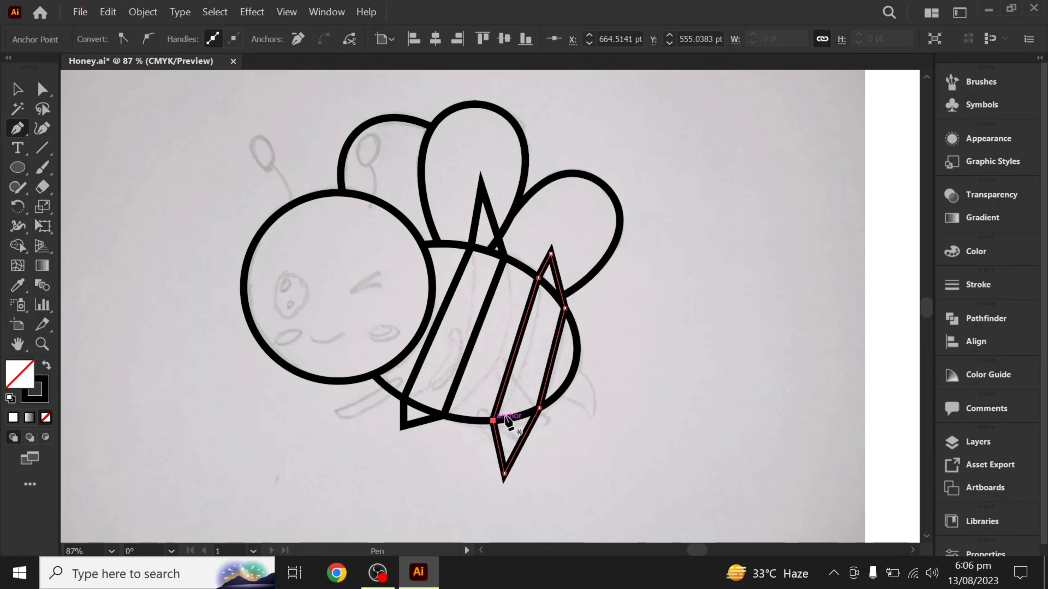
Draw a small triangular stinger shape at the body's right edge
left_click(575, 369)
left_click(590, 420)
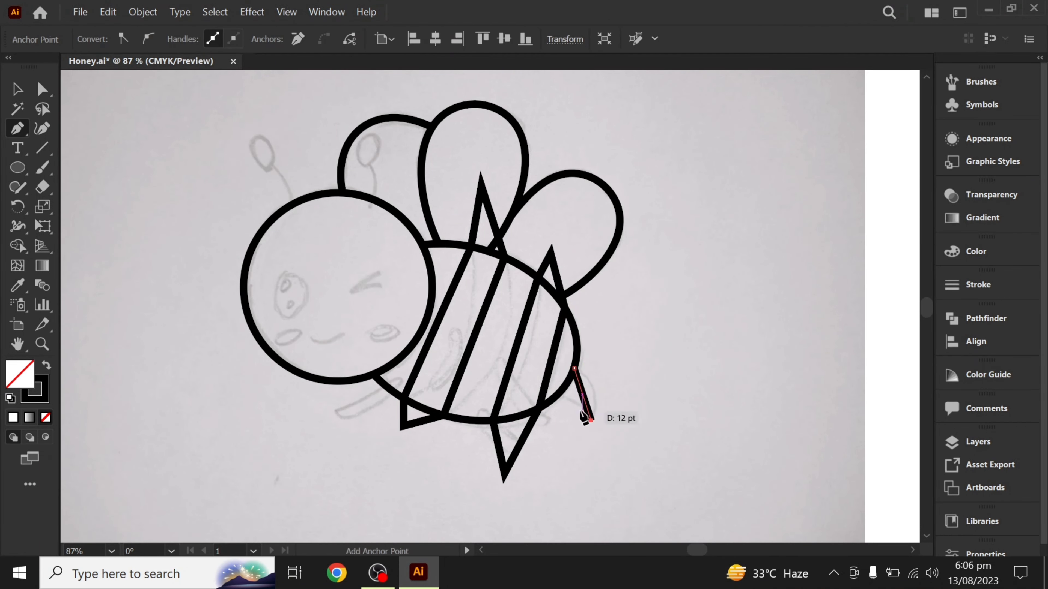
left_click(558, 395)
Bend the left stripe's edge and the stinger's lower edge into curves, then return to 100% zoom
key("v")
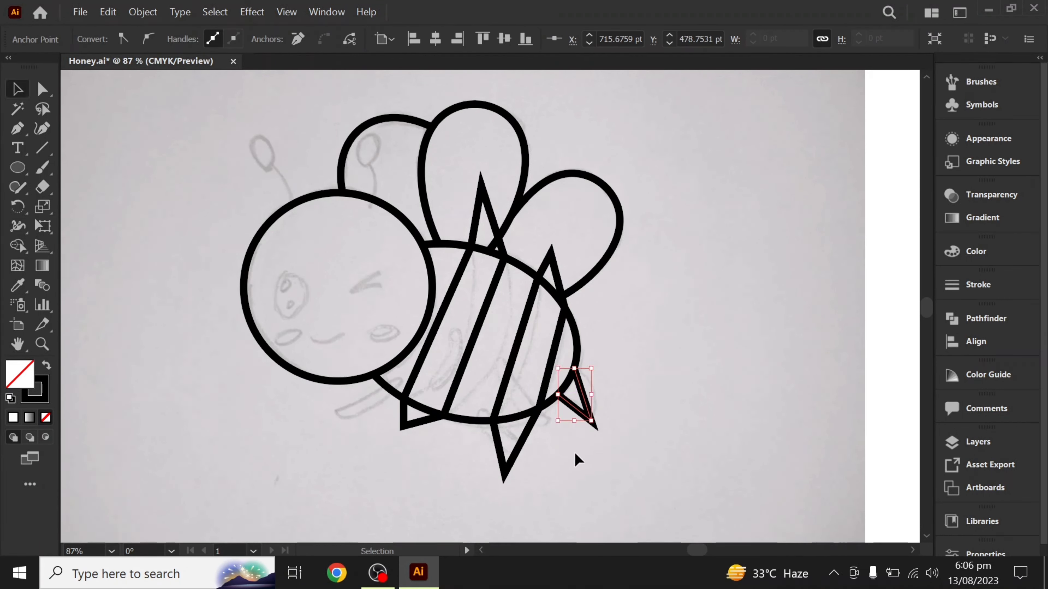
key("shift+c")
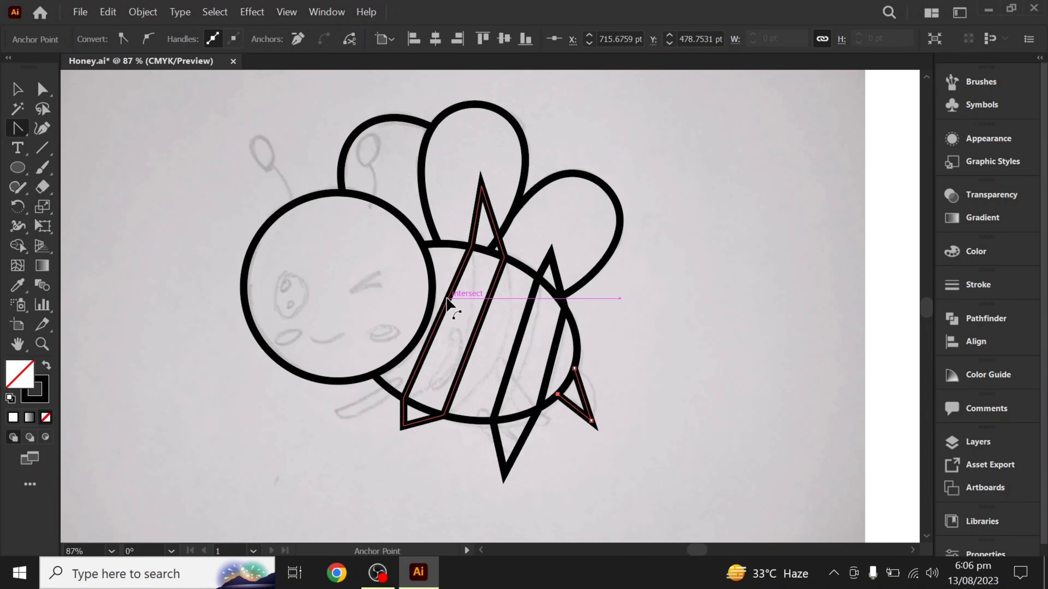
mouse_move(443, 313)
left_mouse_down()
mouse_move(447, 348)
mouse_move(559, 371)
mouse_move(598, 397)
left_mouse_up()
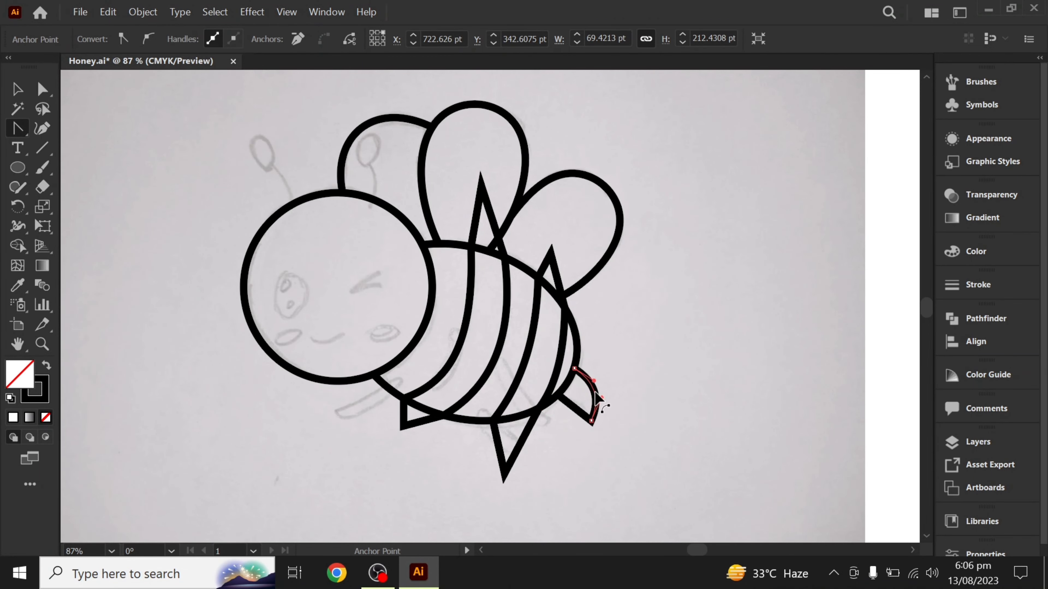
scroll(596, 404, "up", 3)
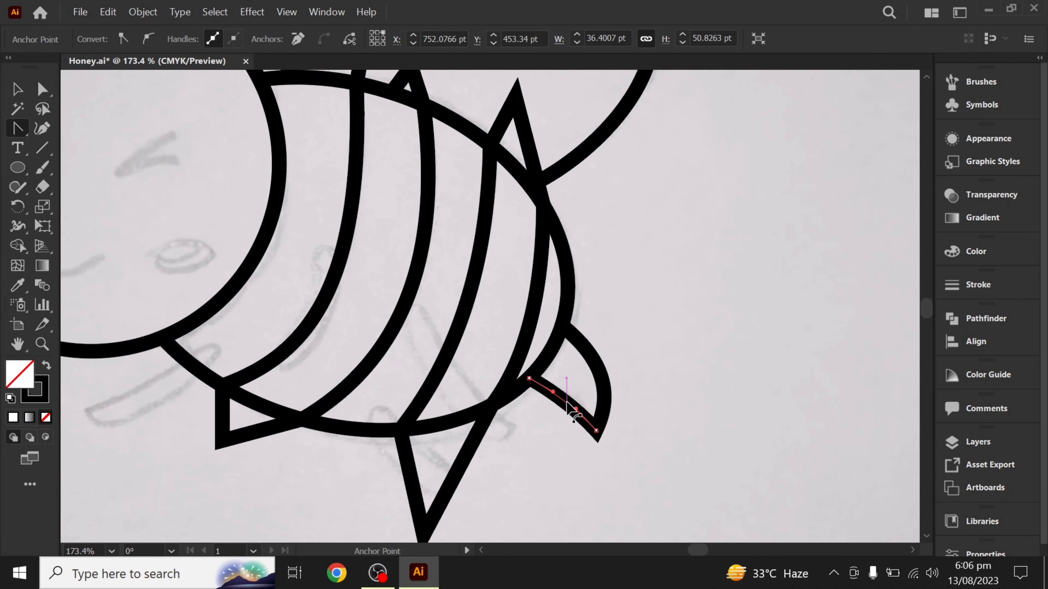
left_click_drag(574, 397, 598, 497)
key("v")
key("ctrl+1")
key("shift+m")
Delete the spike beside the wing and the triangle below the body with Shape Builder, then zoom out
key("ctrl+a")
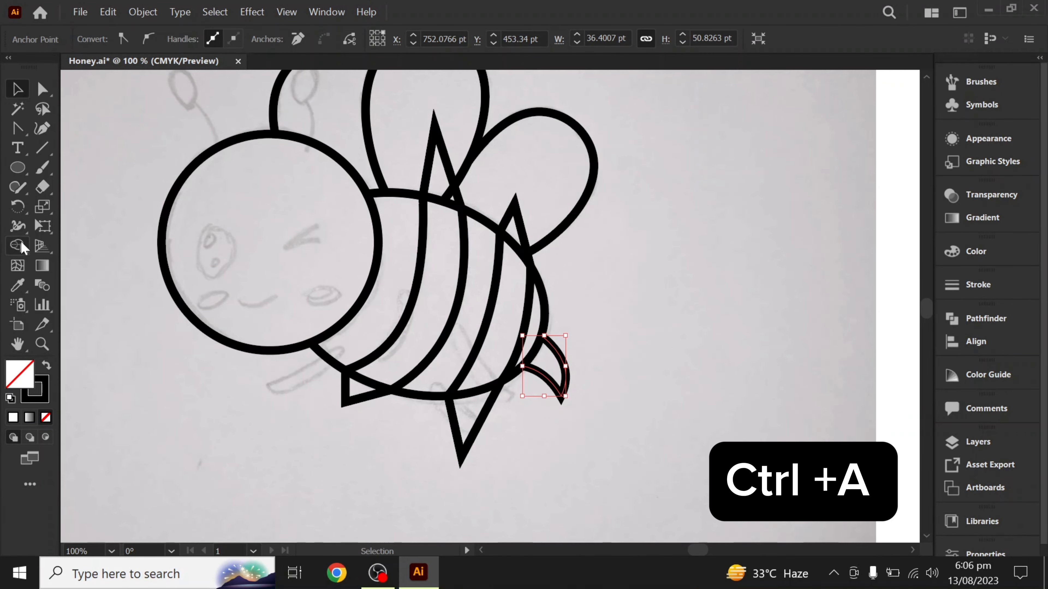
key("ctrl+a")
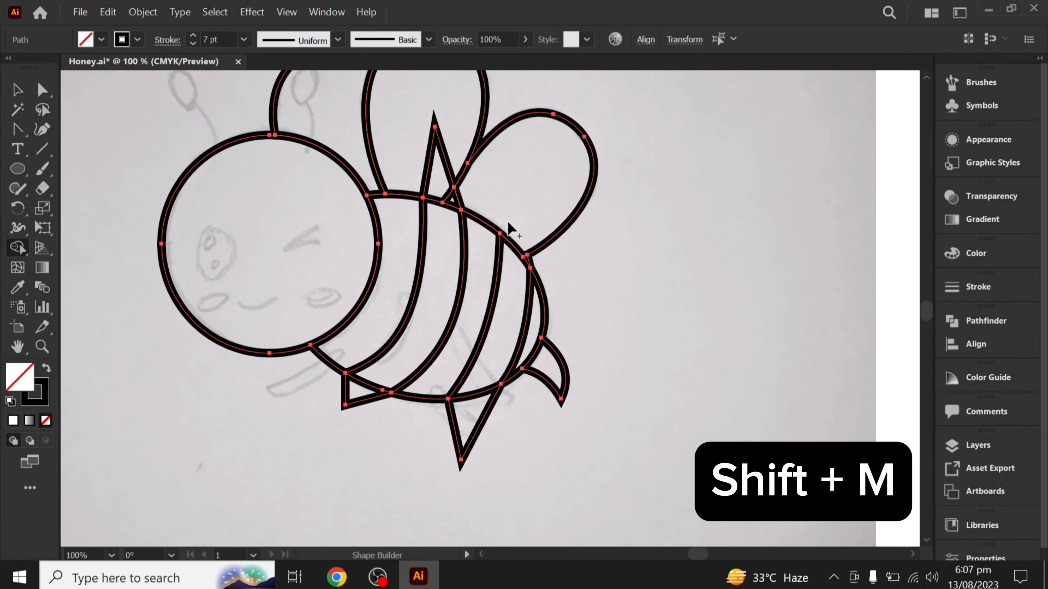
left_click_drag(456, 202, 432, 178)
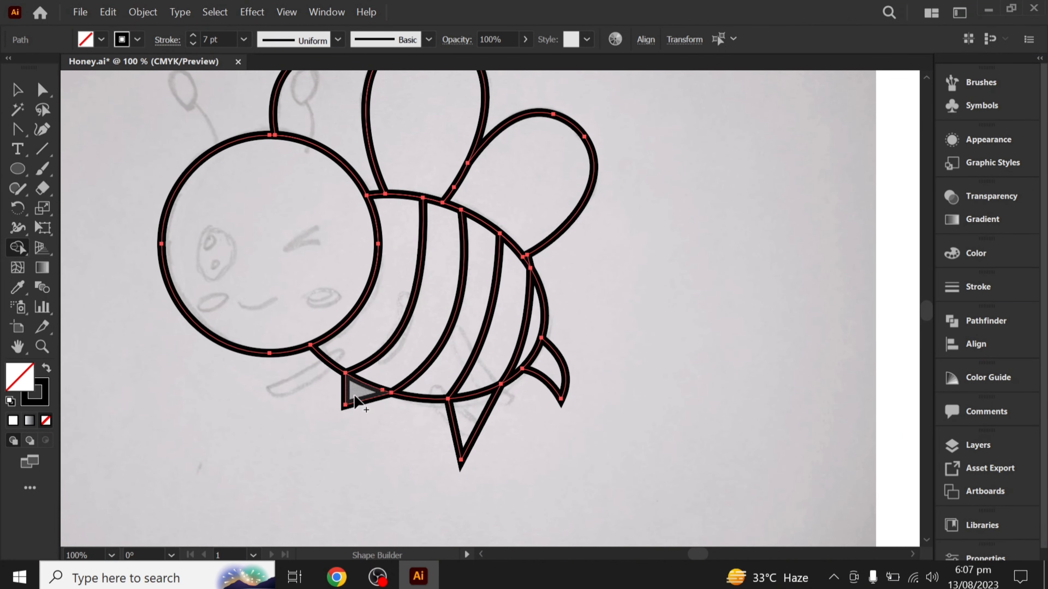
left_click_drag(491, 434, 501, 425)
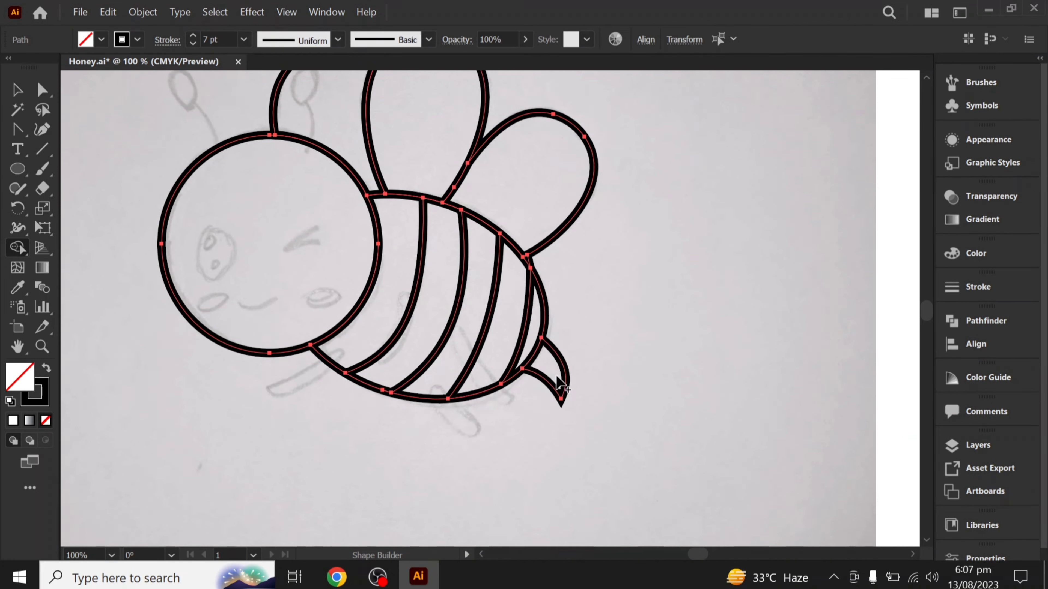
key("v")
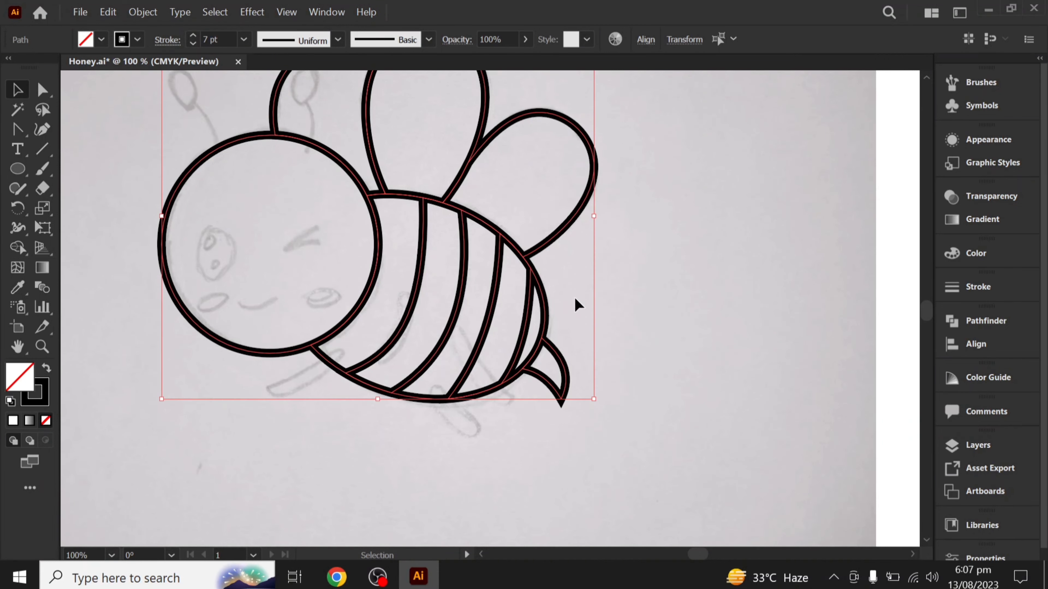
left_click(619, 327)
key("ctrl+minus")
Draw two straight antenna lines from the head outline to their sketched tips
scroll(507, 318, "up", 2)
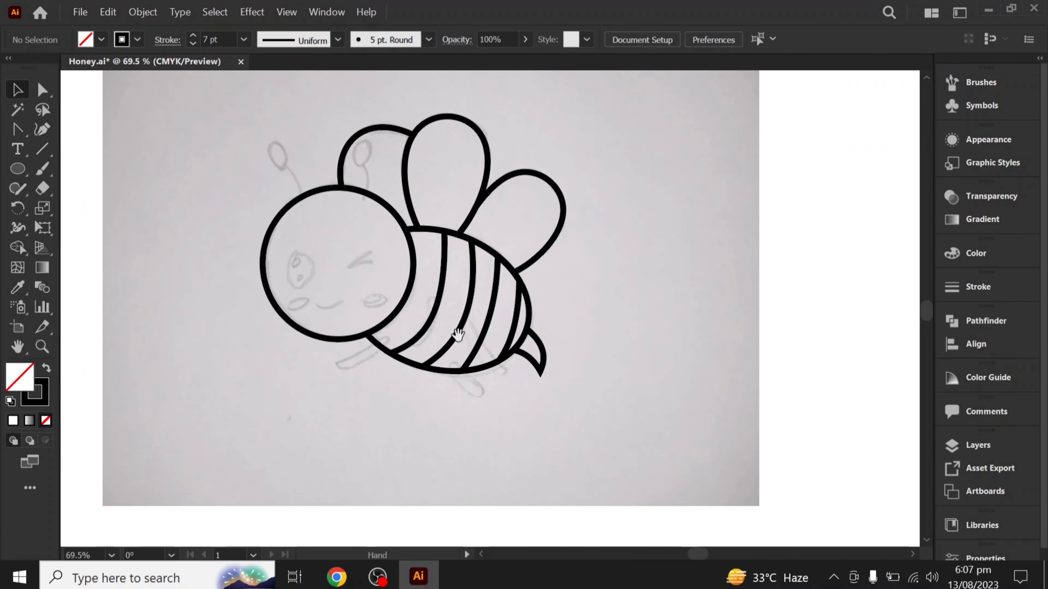
scroll(474, 371, "up", 2)
scroll(406, 361, "up", 1)
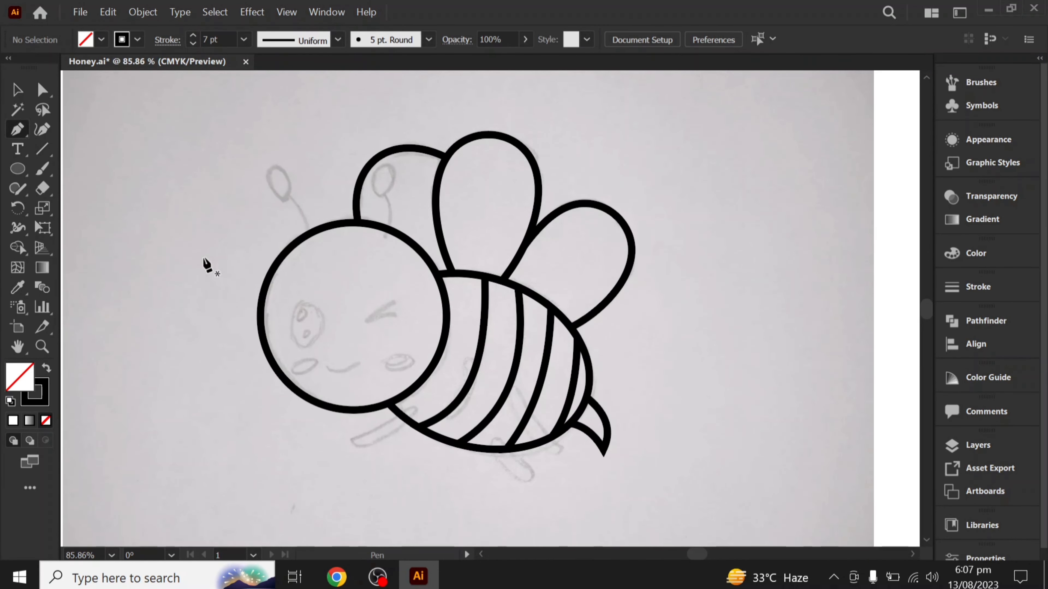
left_click(286, 194)
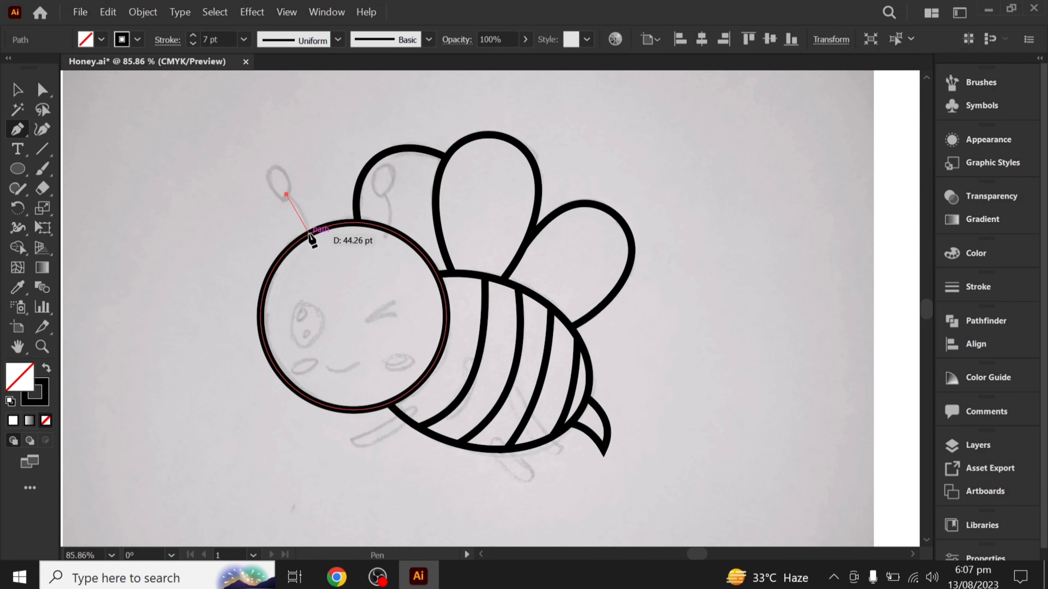
left_click(309, 234)
key("Return")
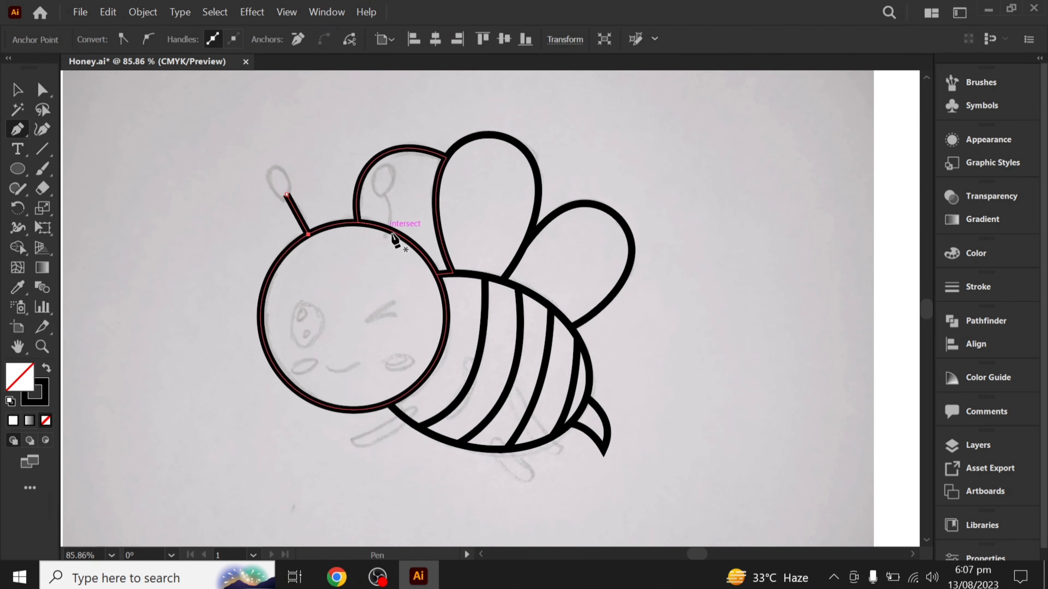
left_click(383, 238)
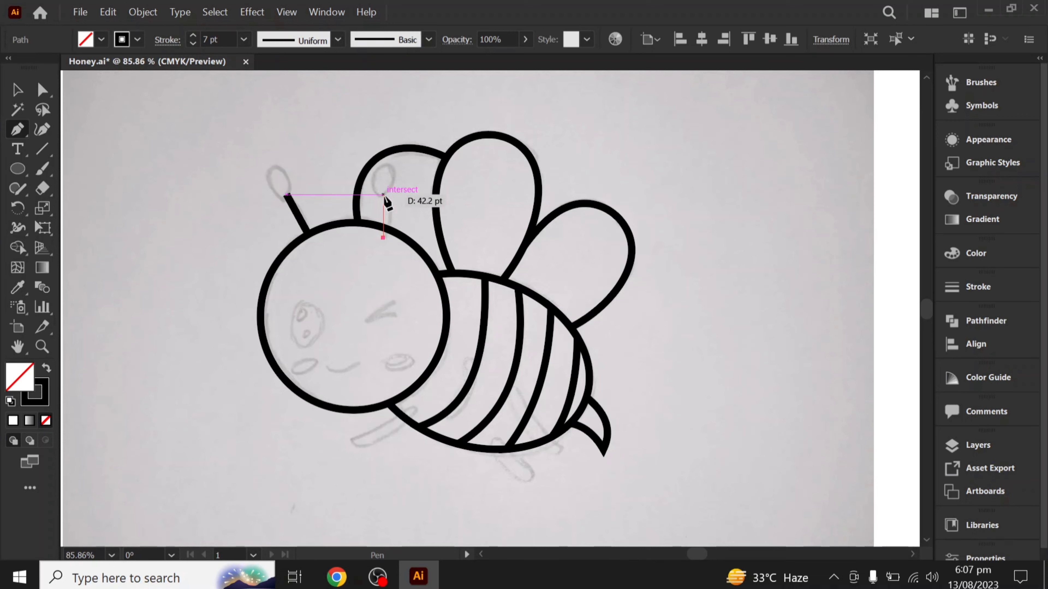
left_click(383, 194)
Bend the right and left antennas into curves
scroll(403, 306, "up", 3)
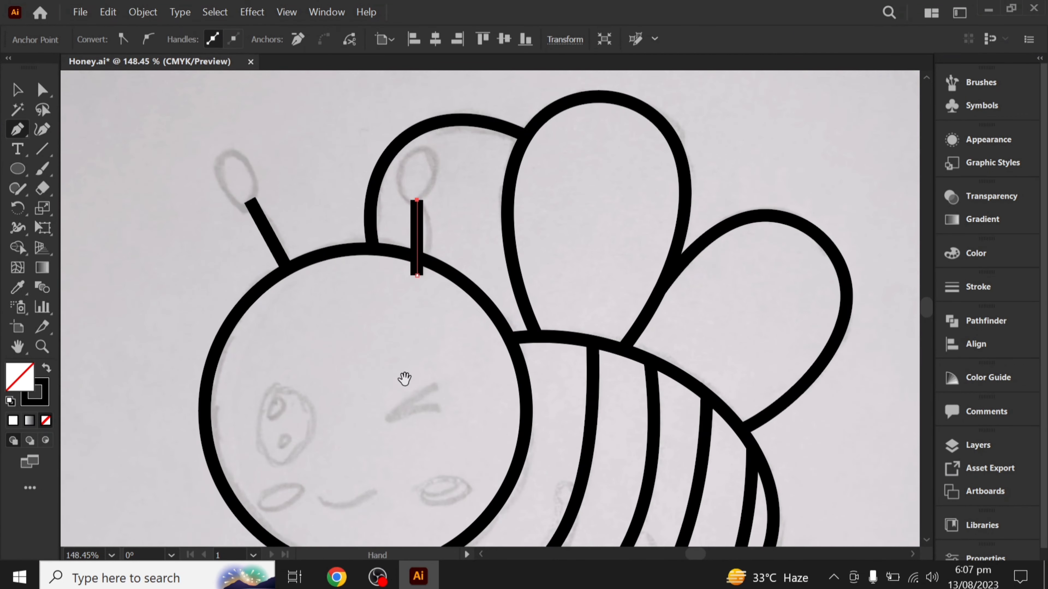
scroll(402, 376, "up", 2)
left_click(428, 348, "ctrl")
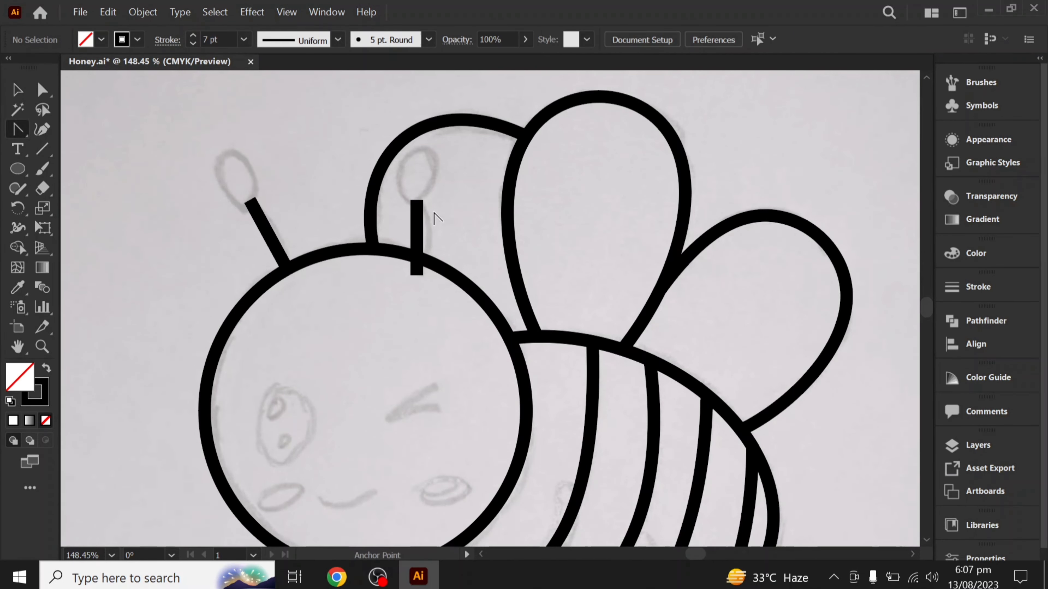
left_click_drag(416, 235, 429, 231)
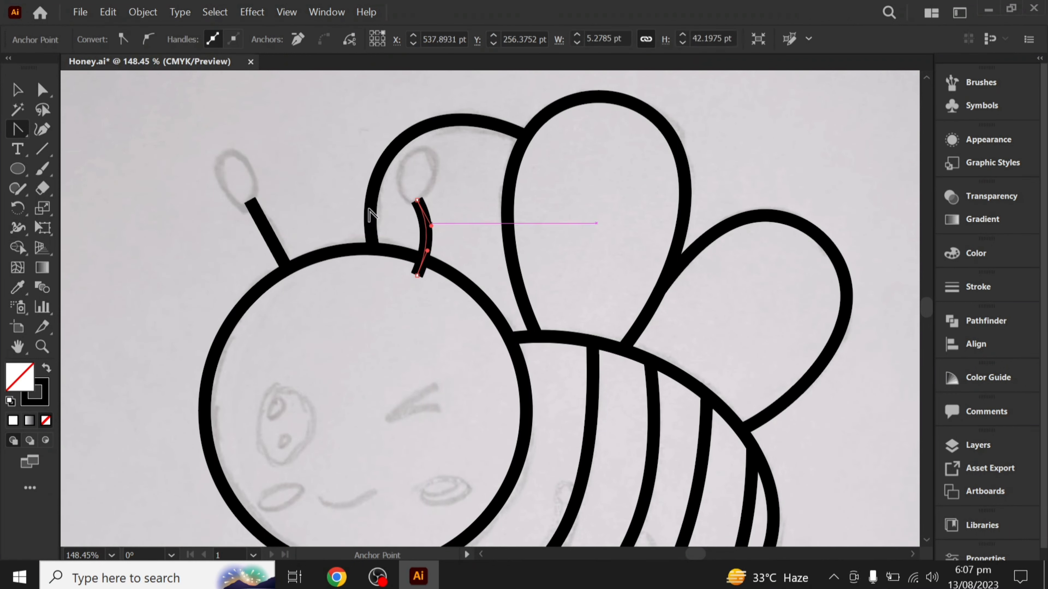
left_click_drag(266, 235, 274, 234)
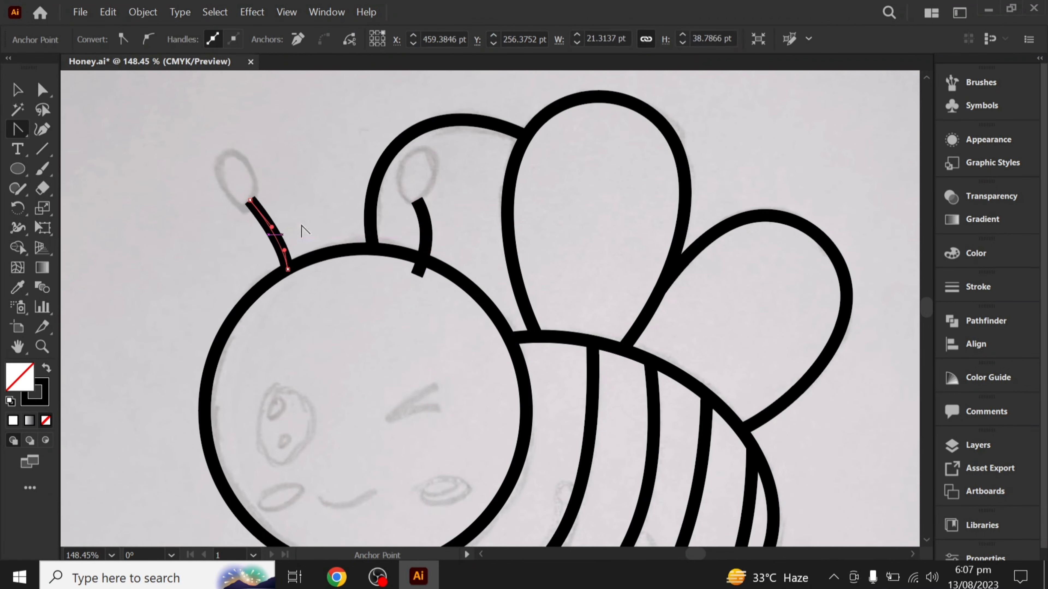
Give both antennas a Round stroke cap
key("v")
left_click(316, 212)
left_click(419, 228)
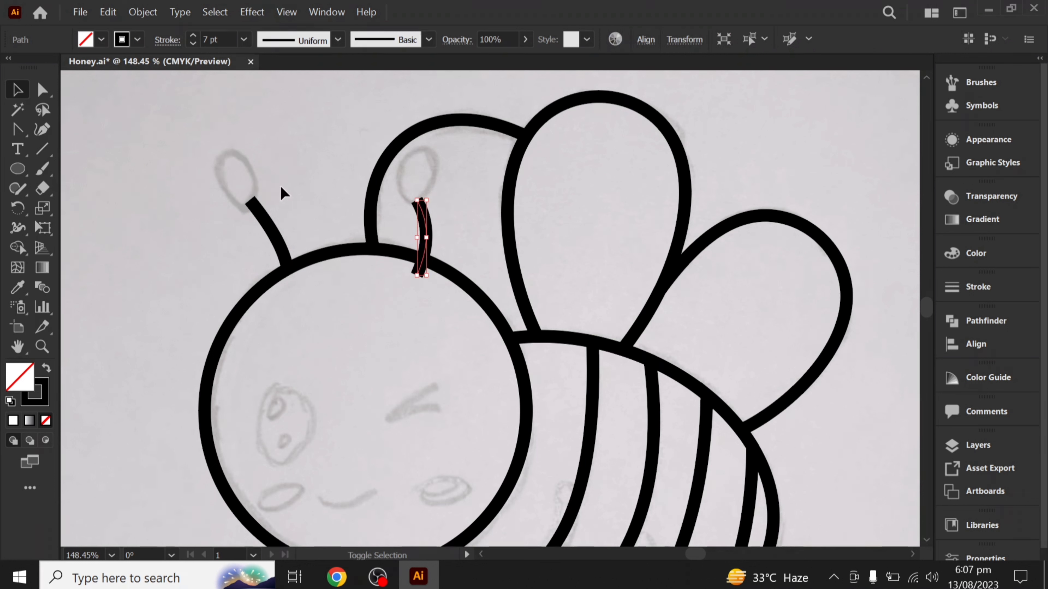
left_click(252, 227, "shift")
left_click(167, 39)
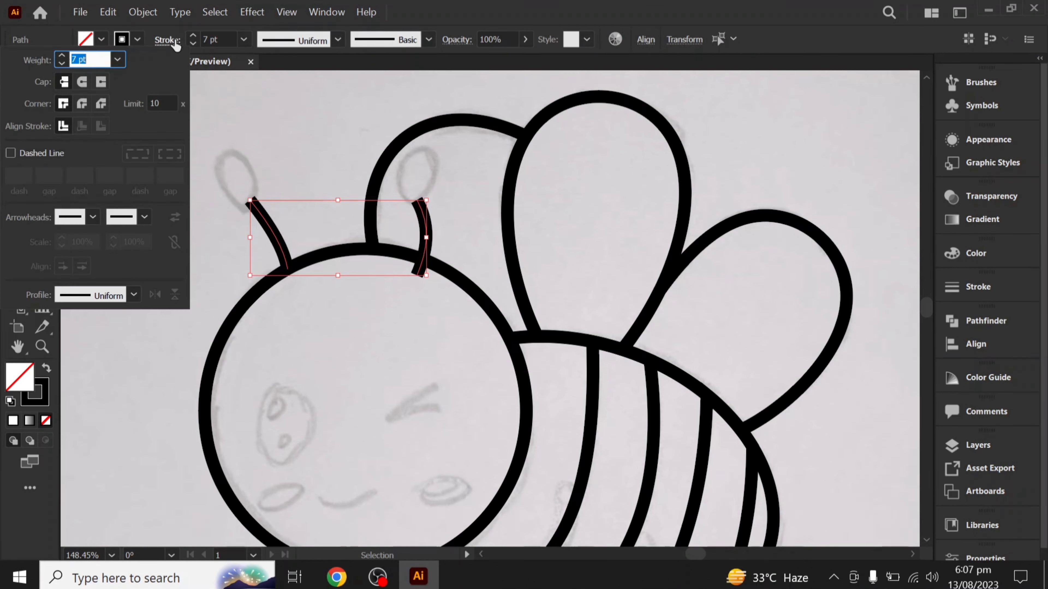
left_click(82, 89)
left_click(269, 137)
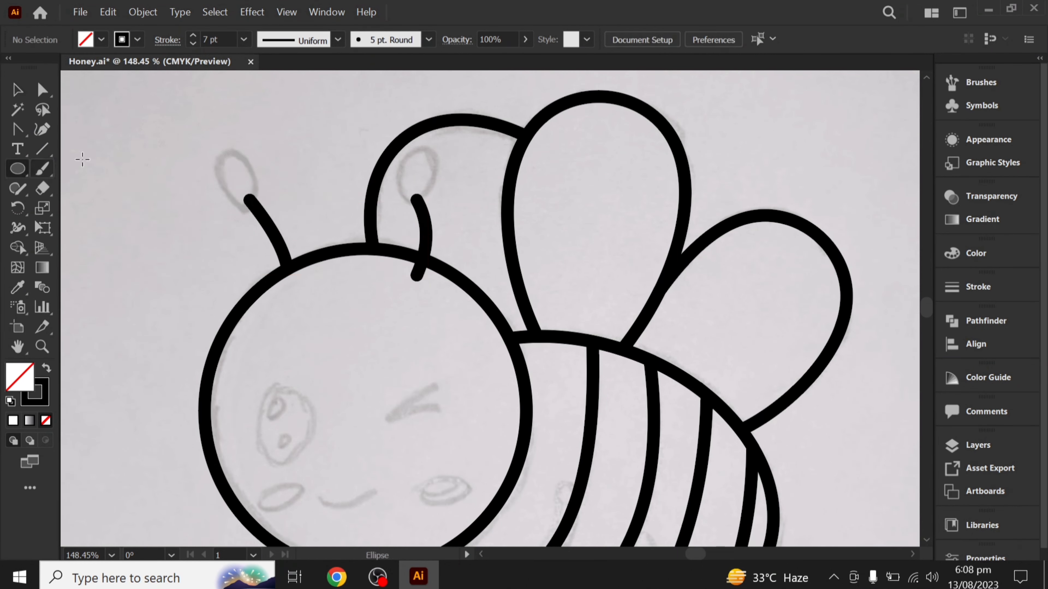
Draw an oval, tilt it about 30° clockwise and set it on the left antenna tip
left_click_drag(119, 120, 165, 192)
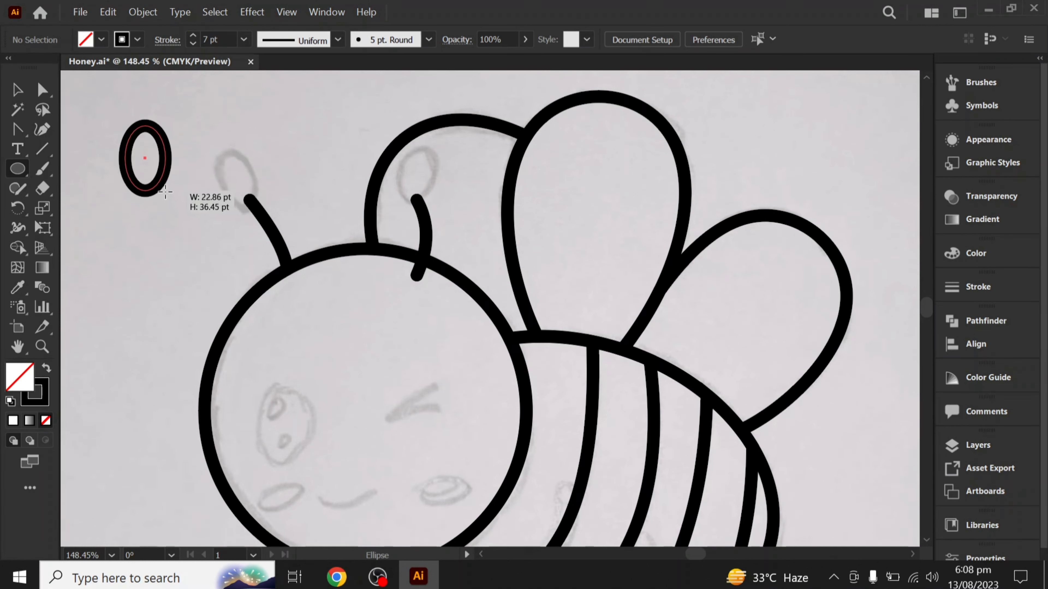
key("v")
mouse_move(171, 197)
left_mouse_down()
mouse_move(184, 185)
mouse_move(258, 187)
left_mouse_up()
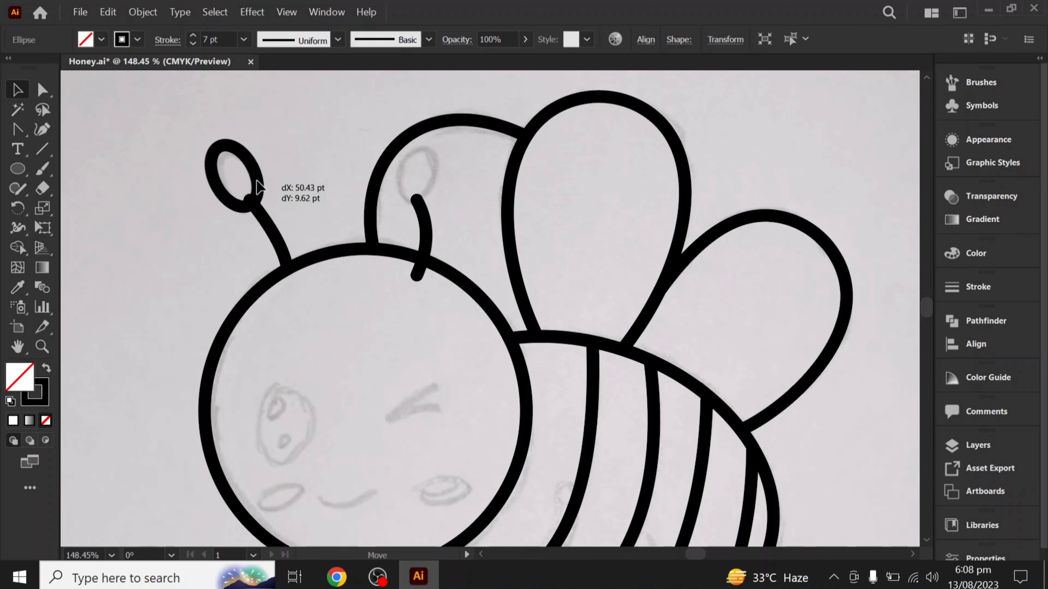
left_click(280, 192)
Copy the oval to the right antenna tip, shrink it, and recentre the bee at 100%
left_click_drag(265, 171, 429, 212)
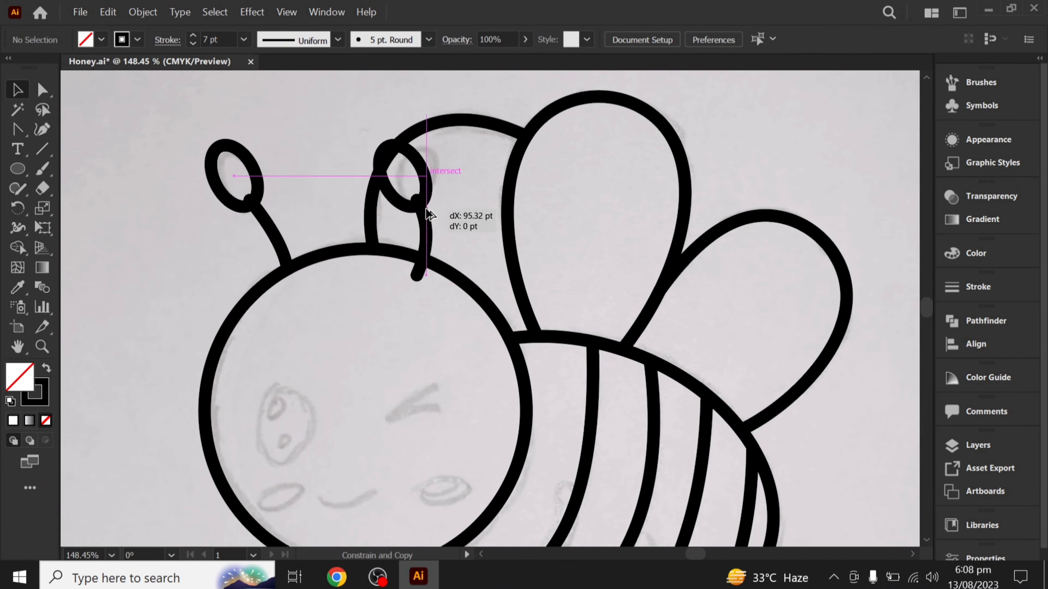
left_click_drag(379, 142, 388, 152)
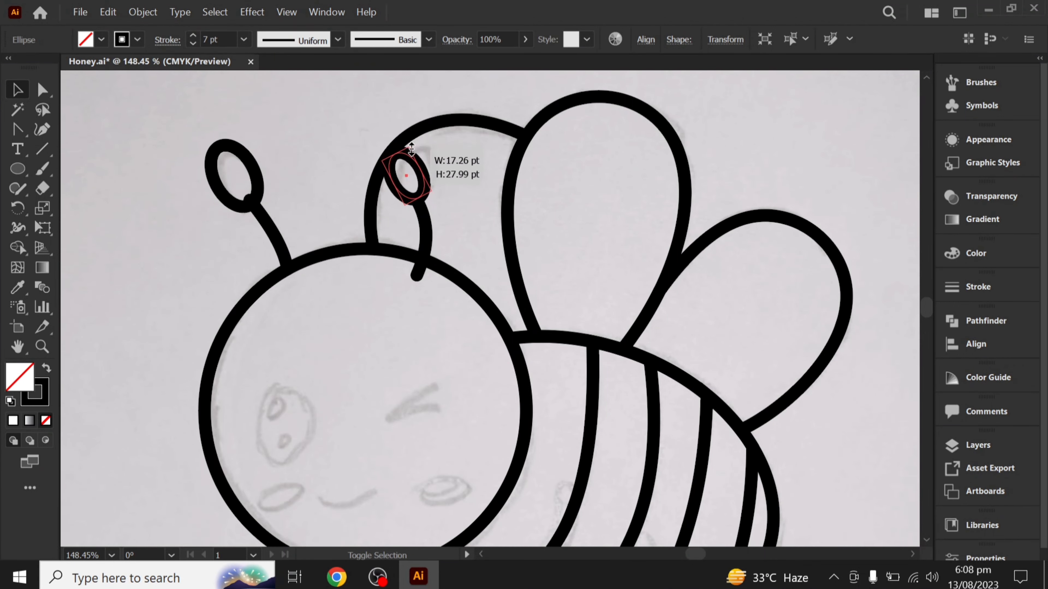
left_click(459, 196)
left_click_drag(423, 188, 427, 199)
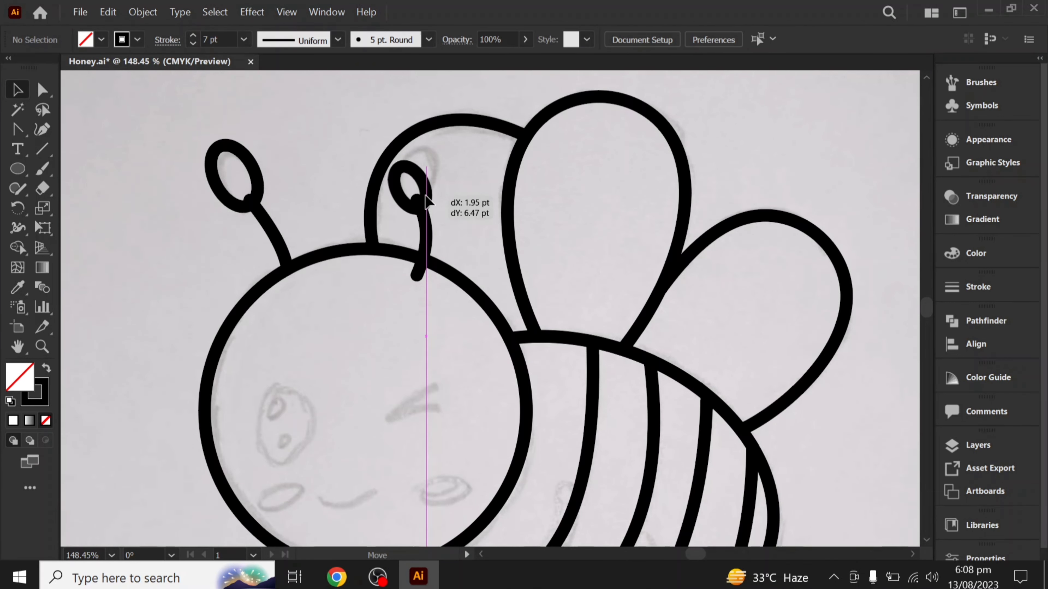
left_click(468, 217)
key("ctrl+1")
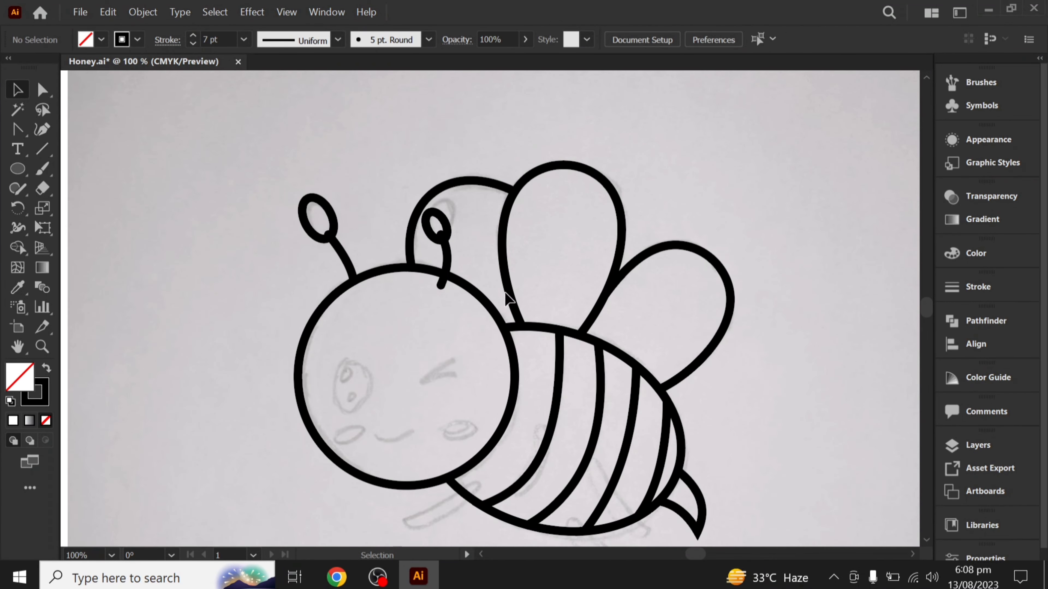
left_click_drag(524, 273, 513, 194)
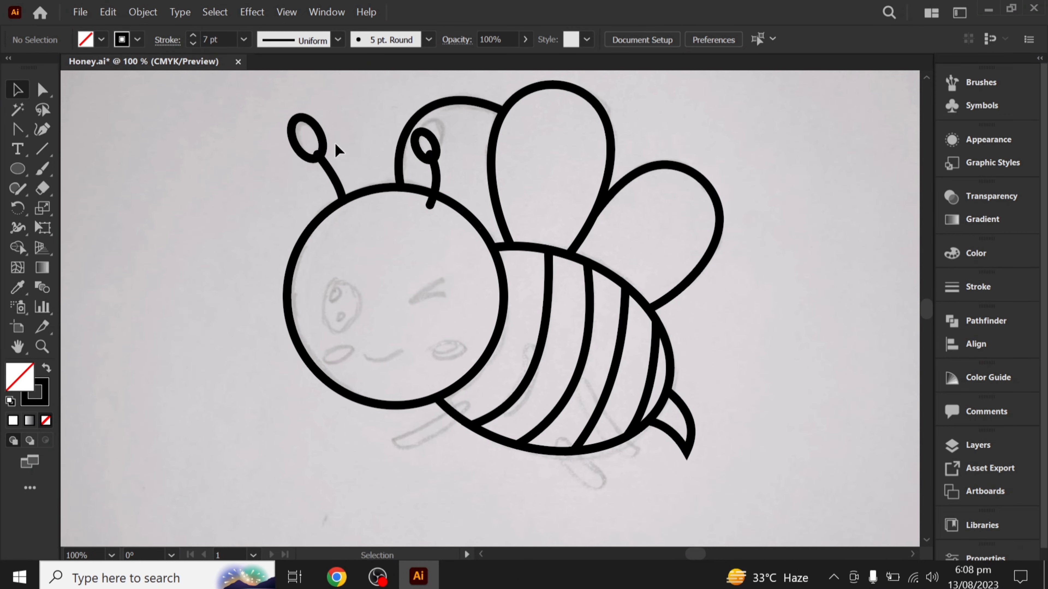
Draw an upright oval over the sketched left eye
left_click(19, 172)
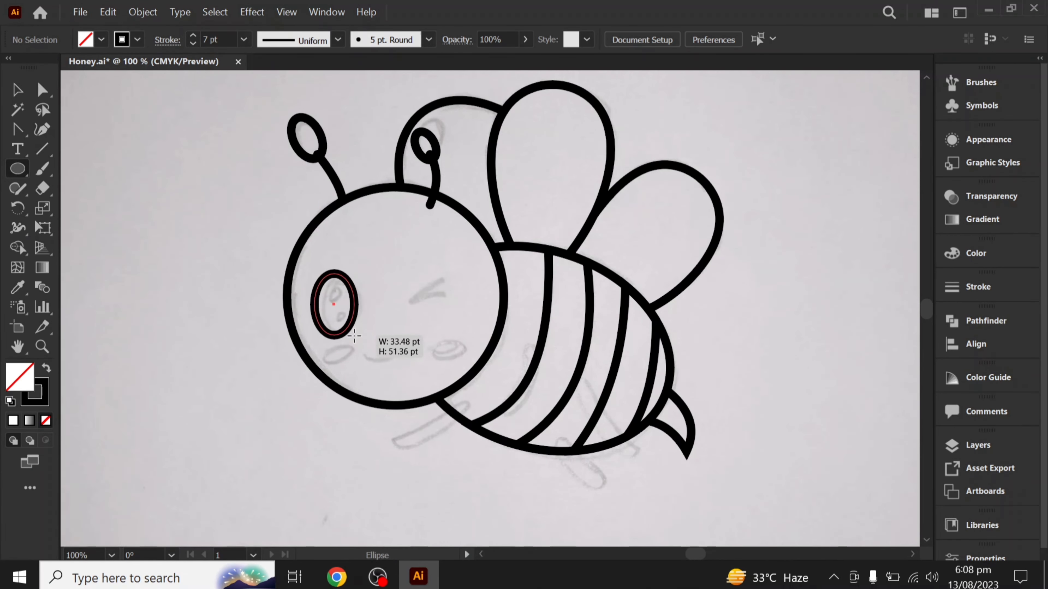
key("v")
mouse_move(314, 274)
left_mouse_down()
mouse_move(355, 336)
mouse_move(367, 335)
mouse_move(359, 318)
left_mouse_up()
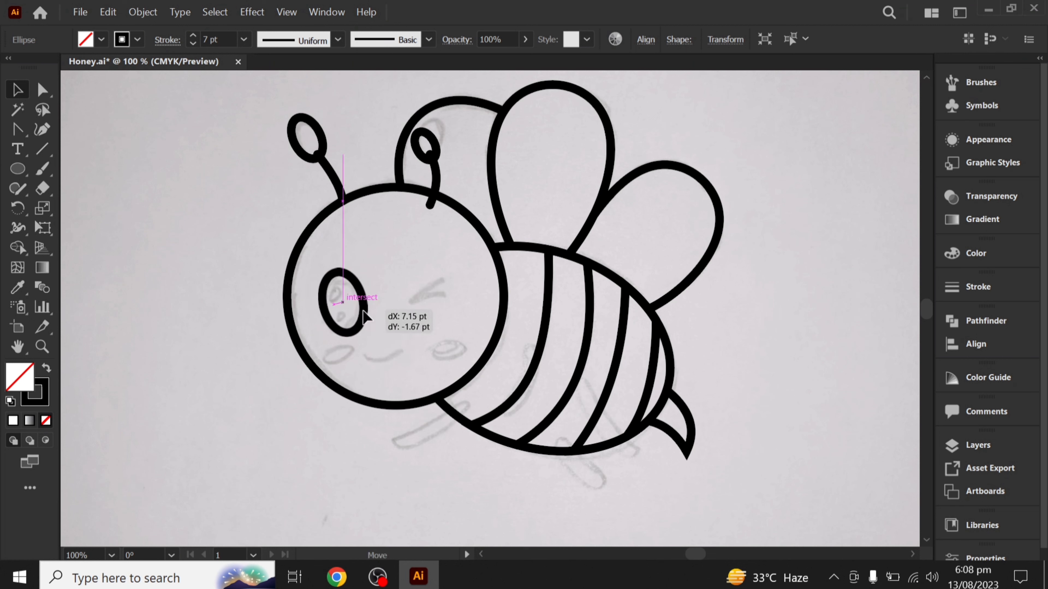
left_click_drag(354, 271, 350, 288)
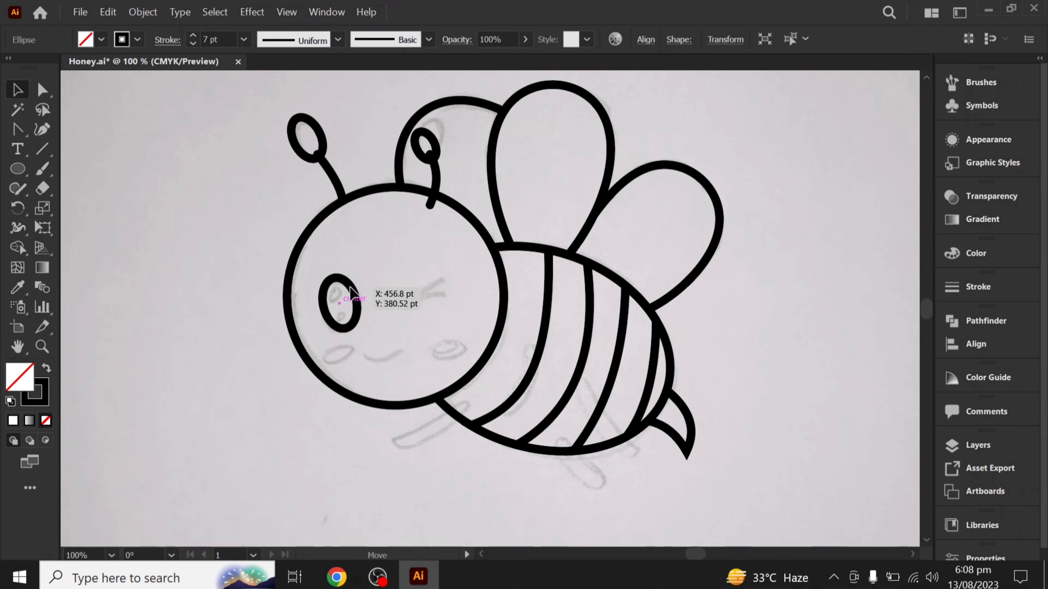
left_click(345, 313)
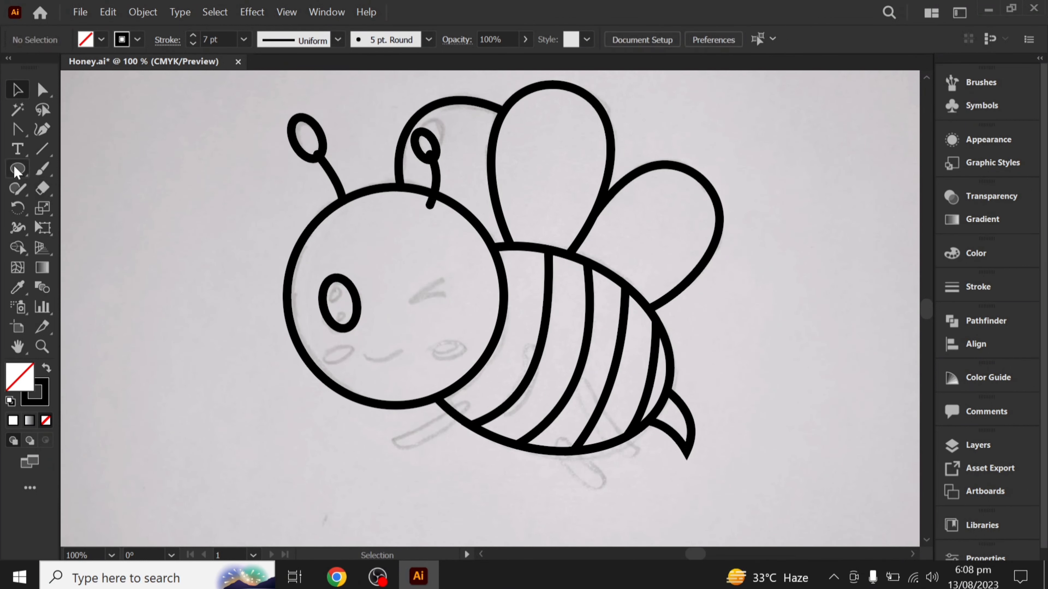
Add a pair of small tilted cheek ovals and start the mouth line between them
left_click_drag(385, 337, 419, 358)
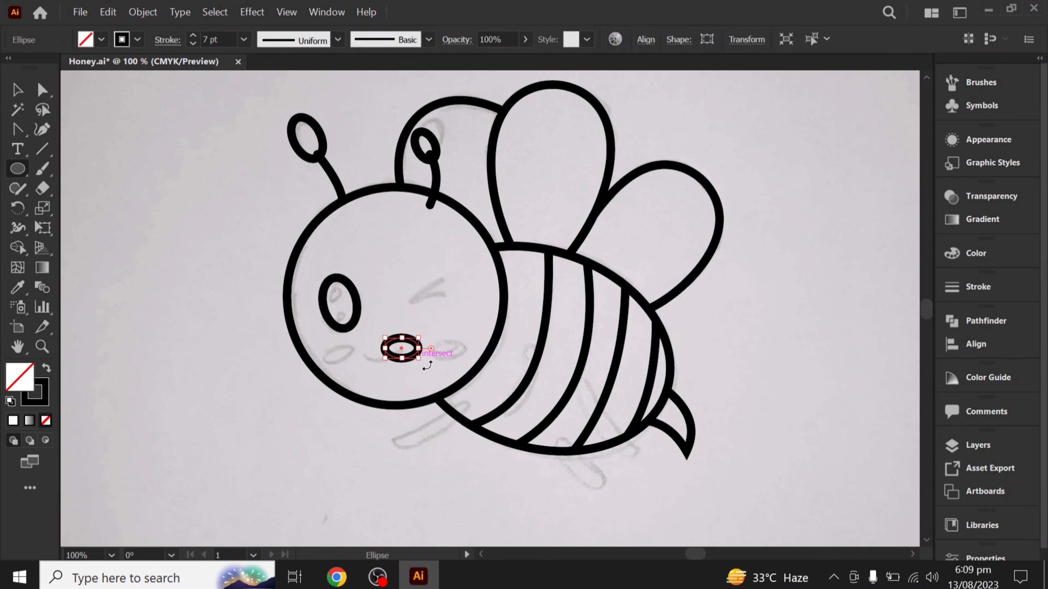
key("v")
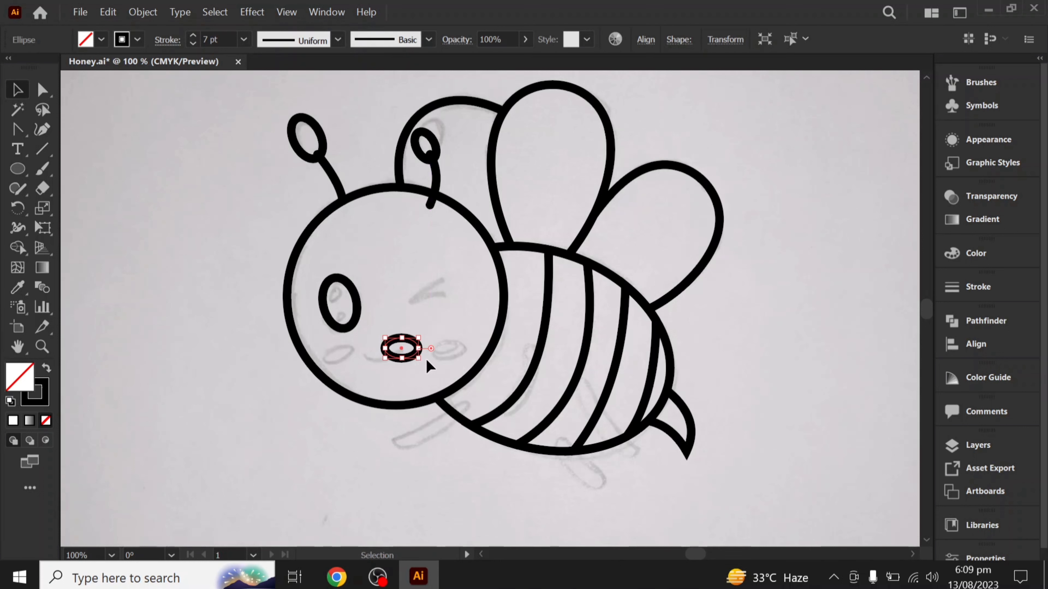
left_click_drag(428, 362, 348, 364)
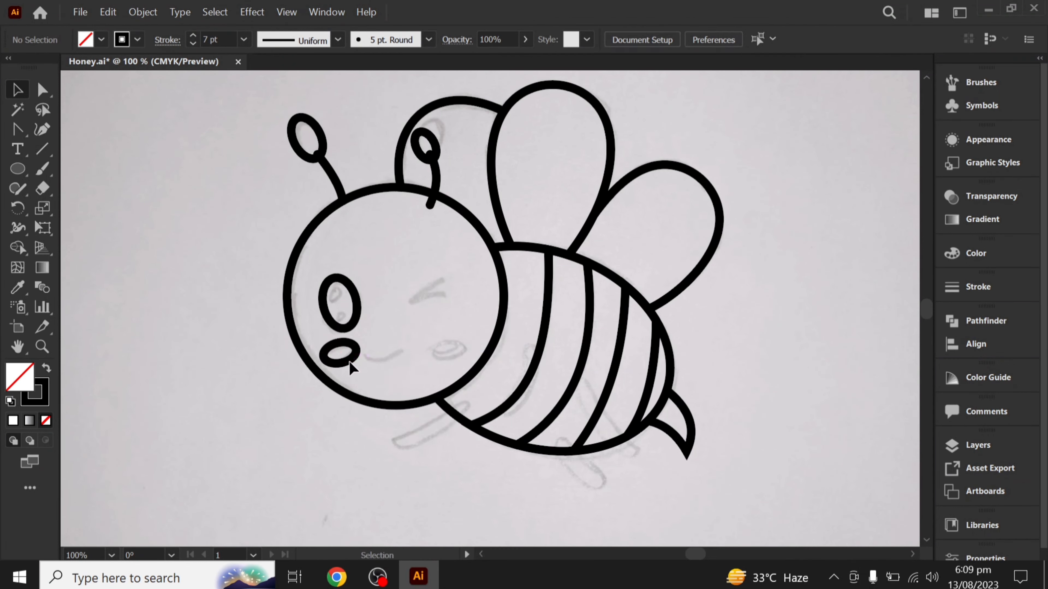
left_click_drag(349, 360, 451, 349)
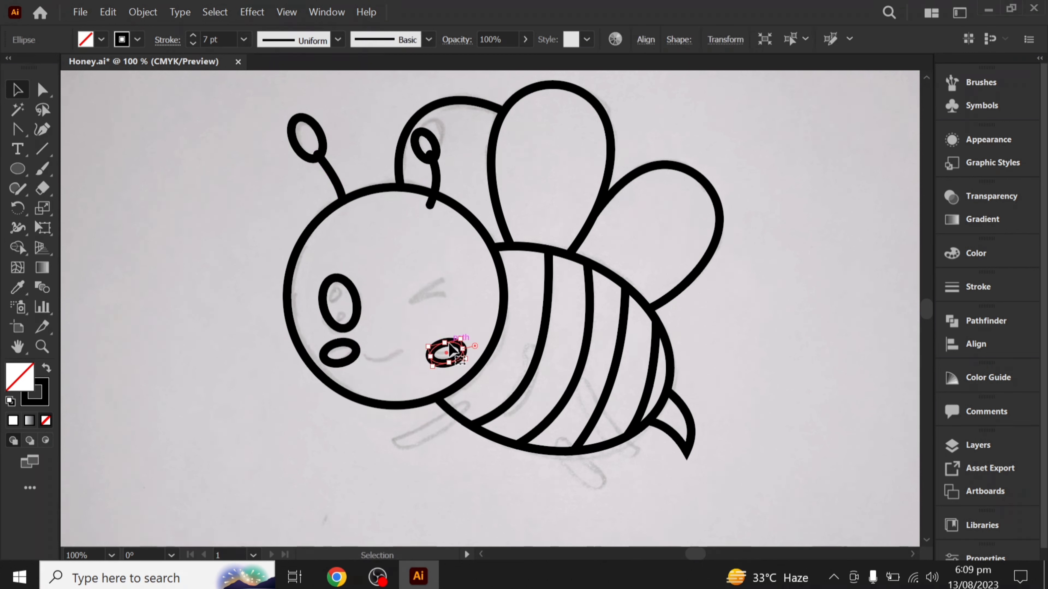
left_click(412, 352)
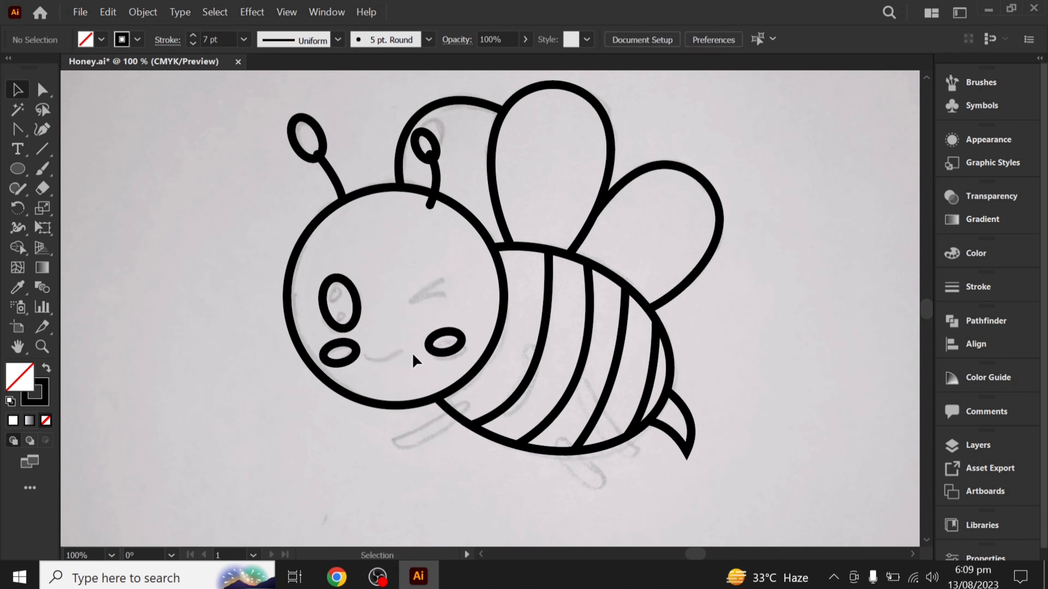
key("p")
left_click(371, 348)
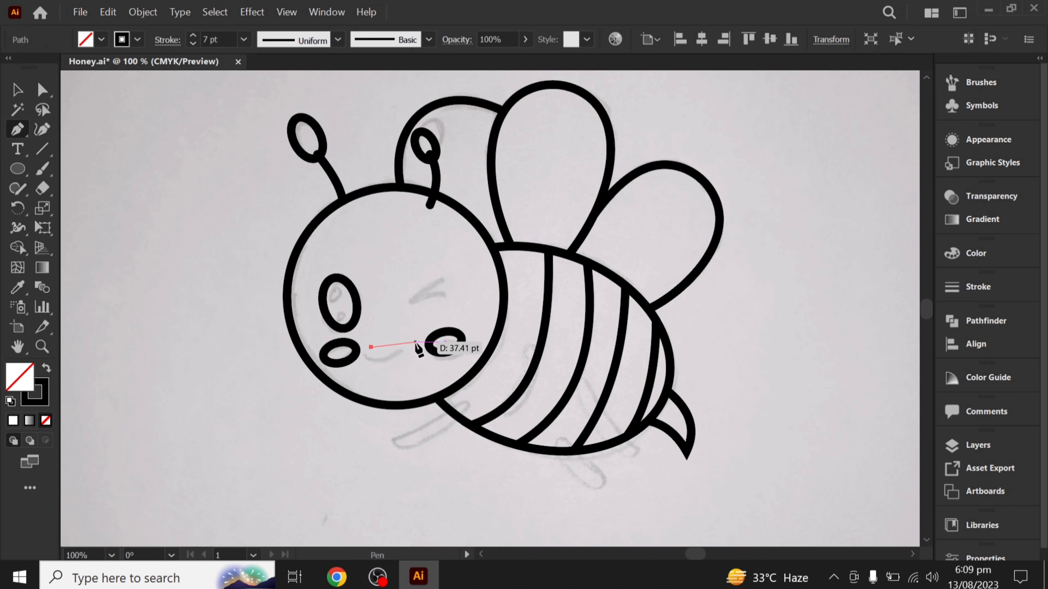
Finish the mouth line and apply Width Profile 1 for a tapered smile, then widen and reposition it
left_click(413, 343)
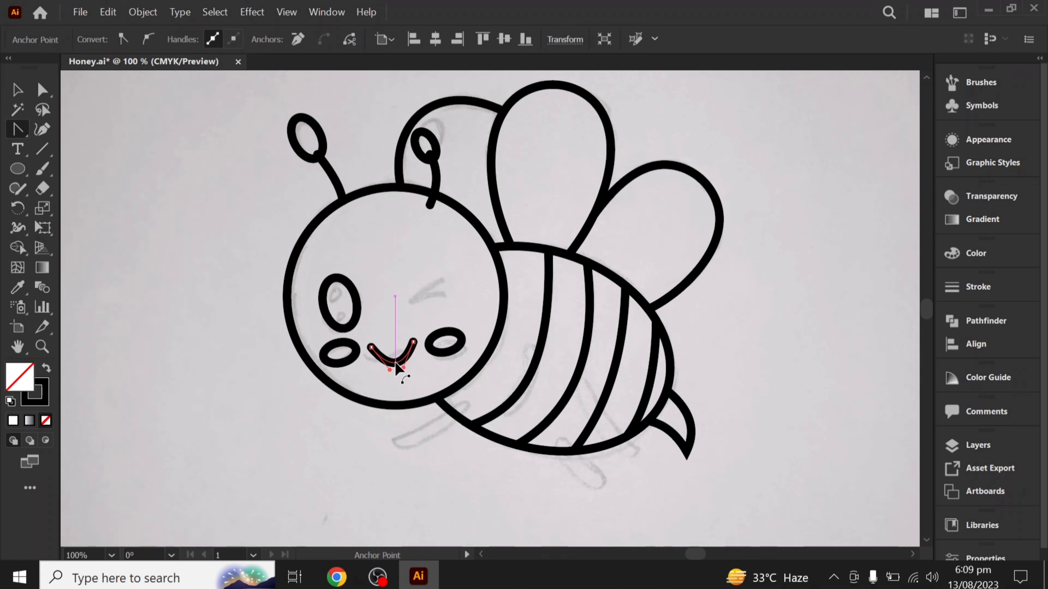
key("v")
left_click(402, 316)
left_click(392, 363)
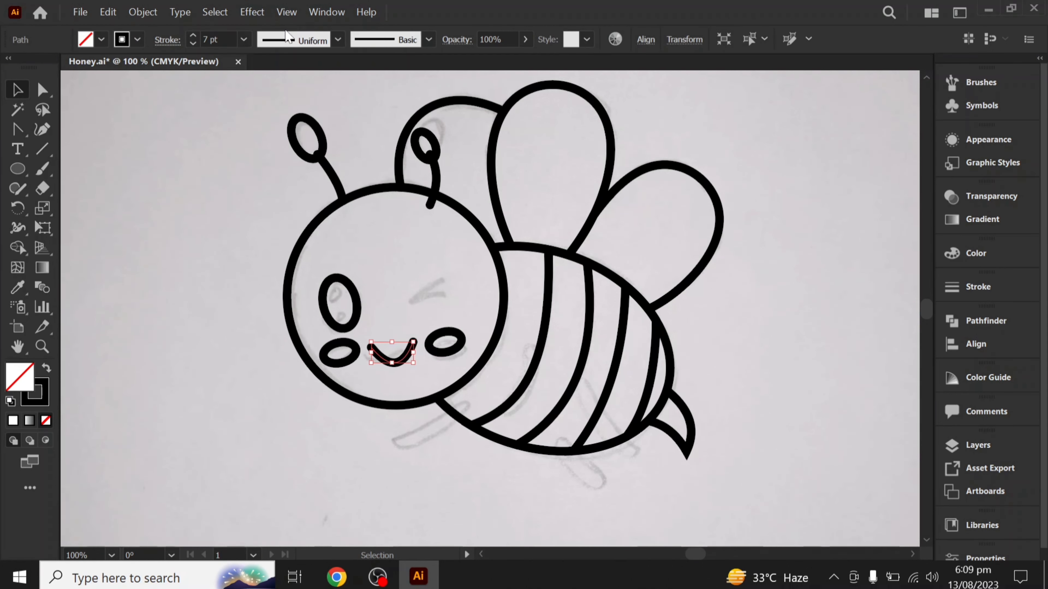
left_click(337, 40)
left_click(291, 94)
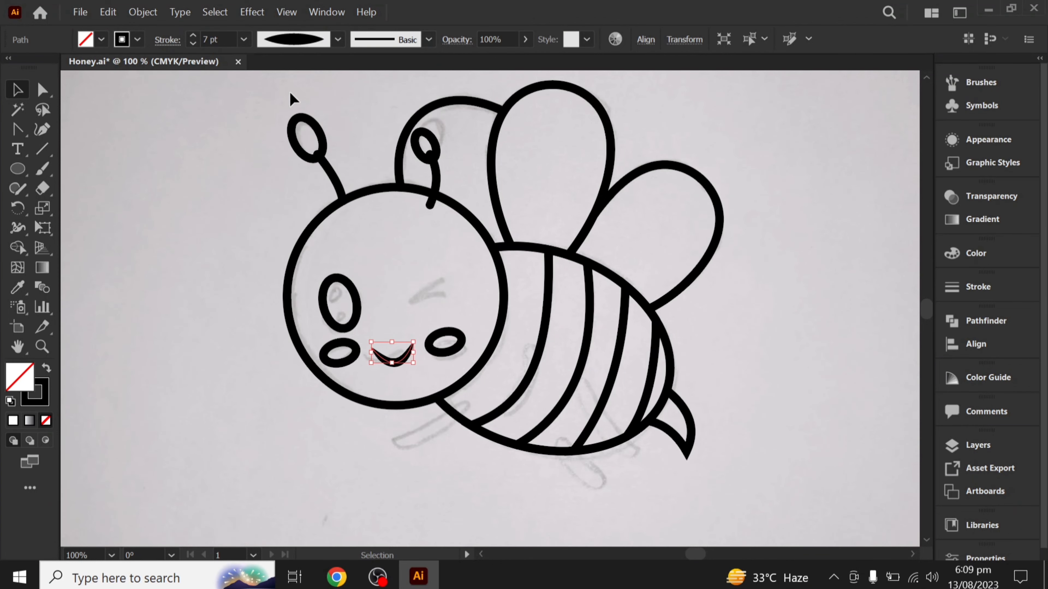
scroll(449, 308, "up", 5, "alt")
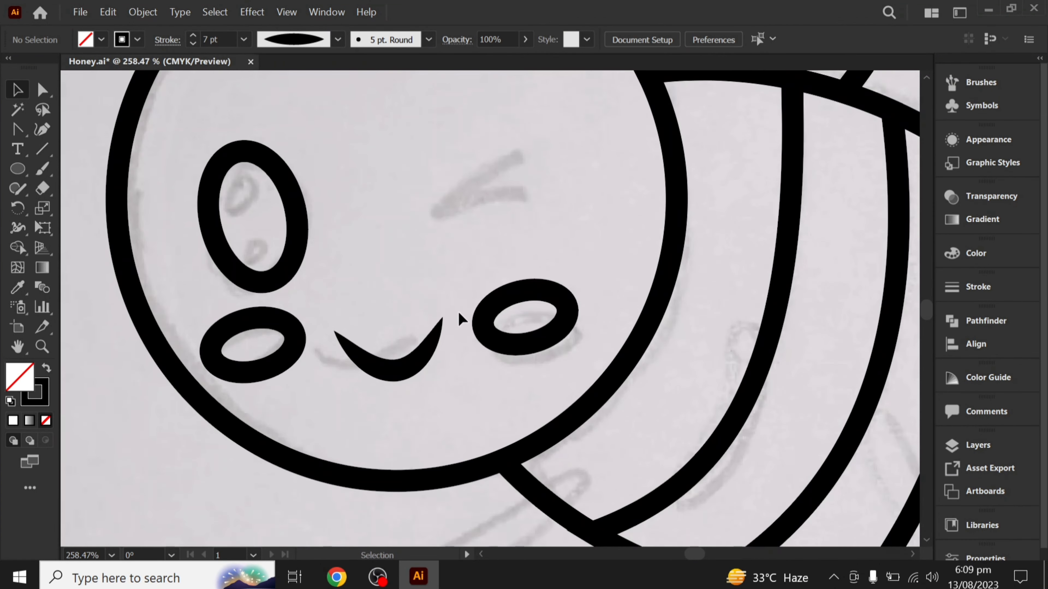
left_click_drag(439, 340, 449, 340)
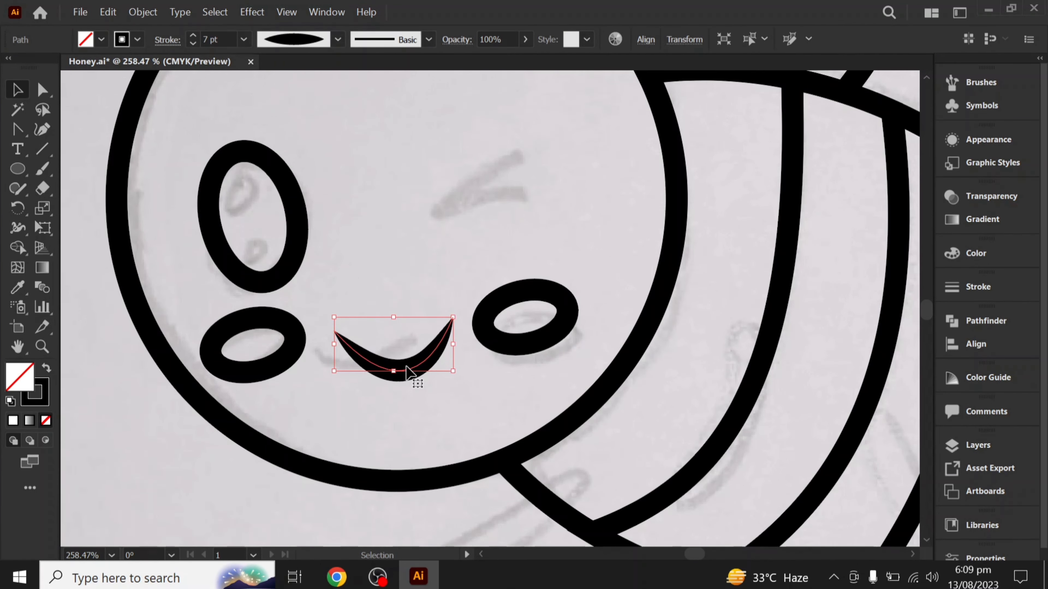
left_click_drag(406, 371, 400, 373)
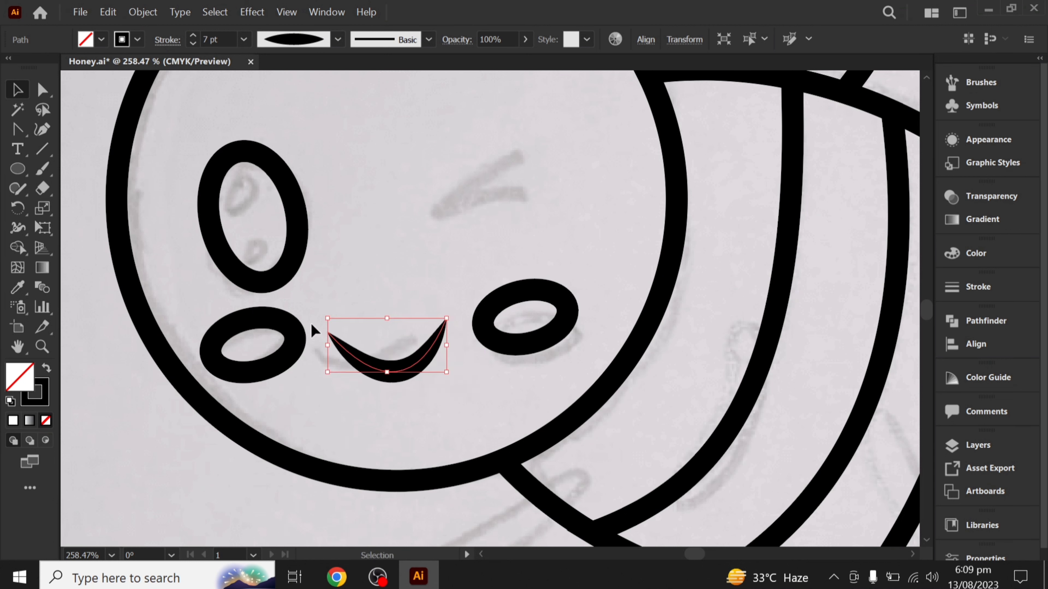
Shrink both the left and right cheek ovals slightly
left_click(301, 323)
left_click_drag(300, 316, 289, 323)
left_click(497, 308)
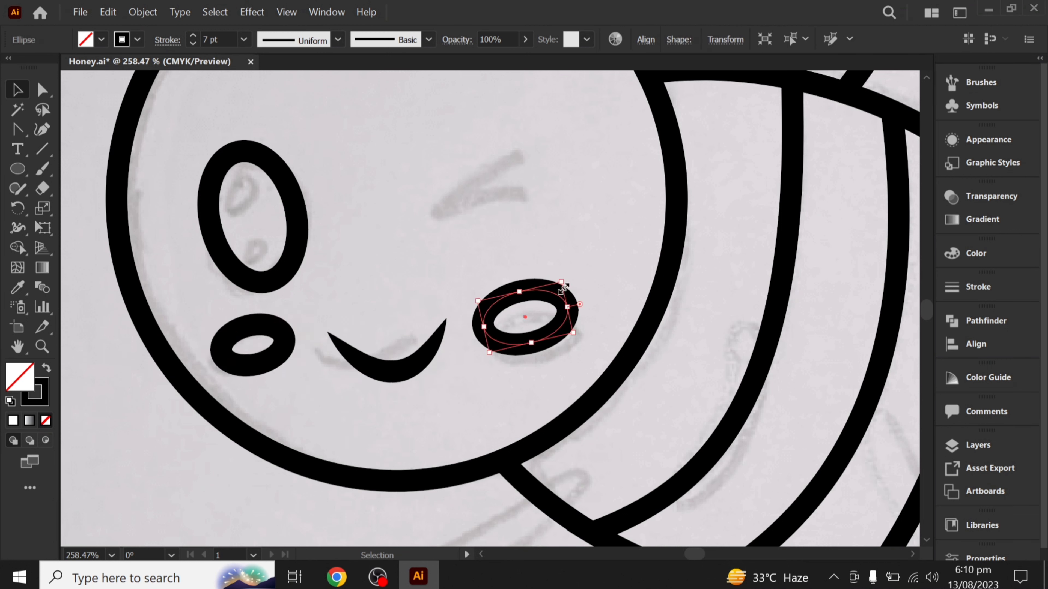
left_click_drag(562, 285, 554, 291)
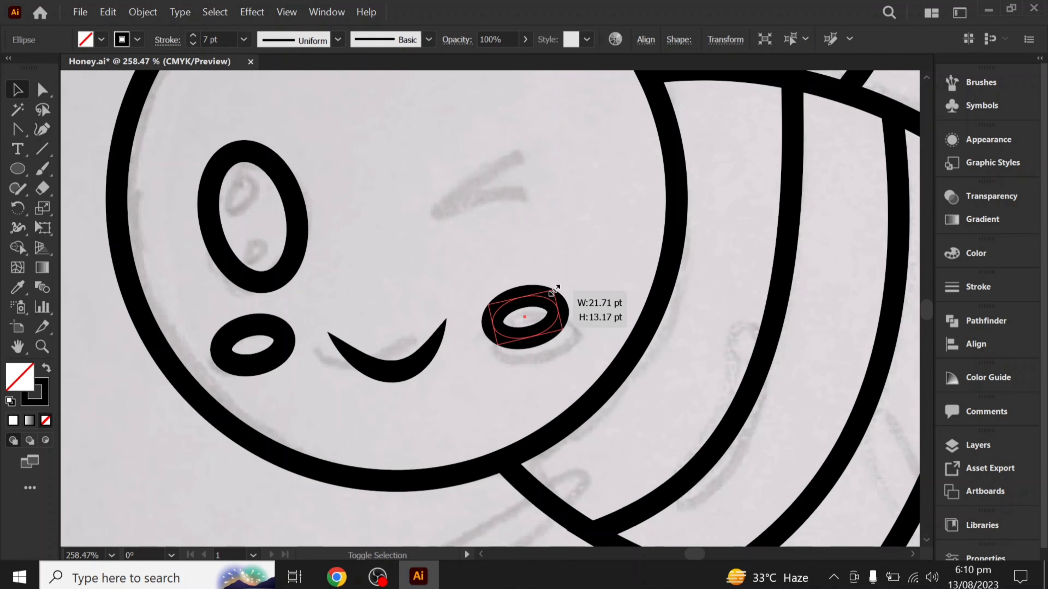
left_click(593, 286)
Pen a V-shaped winking eye and curve both of its arms
left_click_drag(503, 231, 468, 321)
key("p")
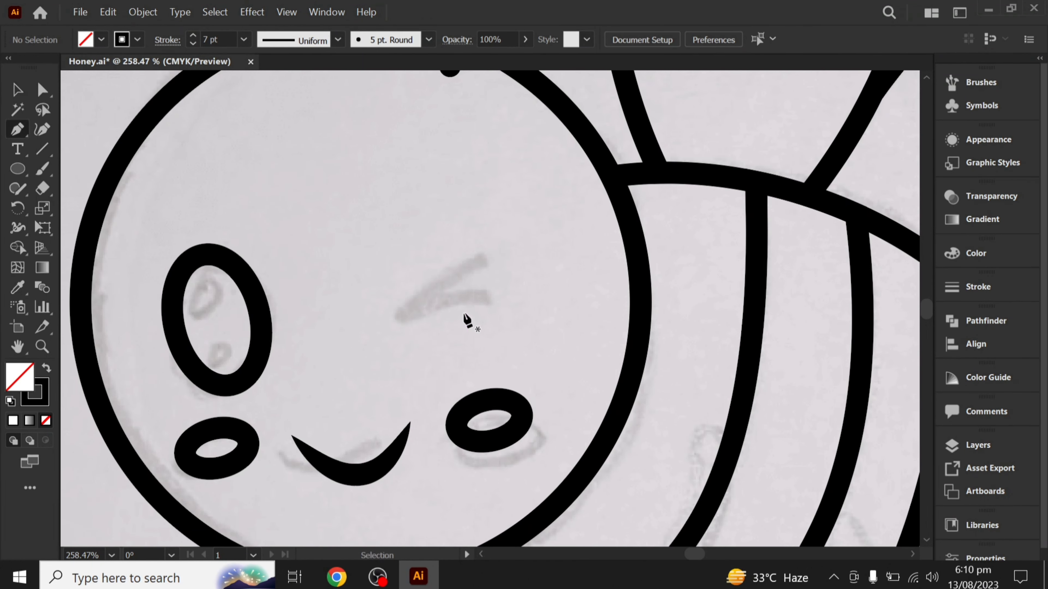
left_click(393, 320)
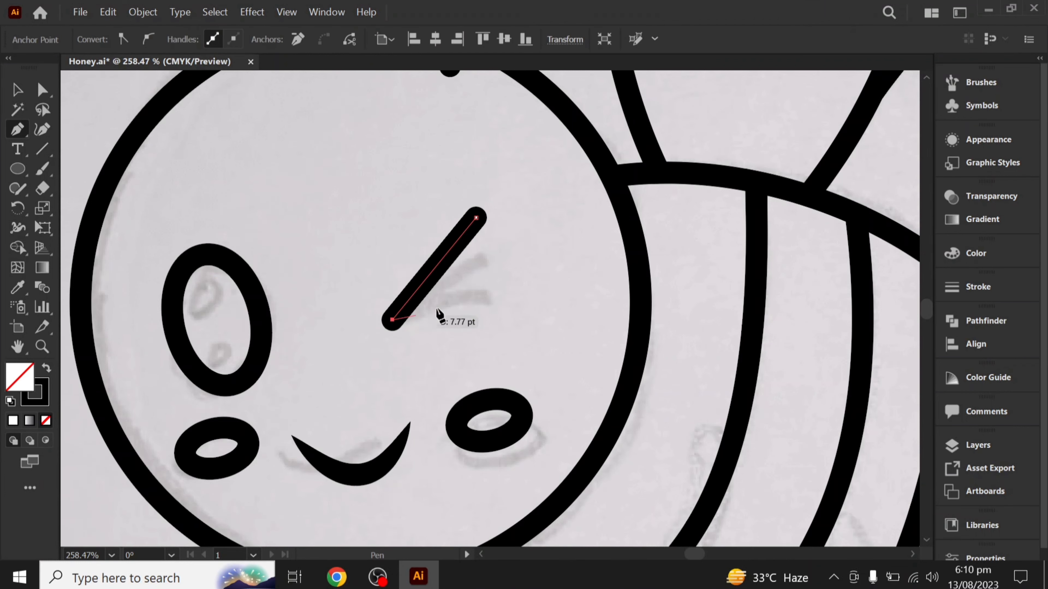
left_click(495, 295)
key("shift+c")
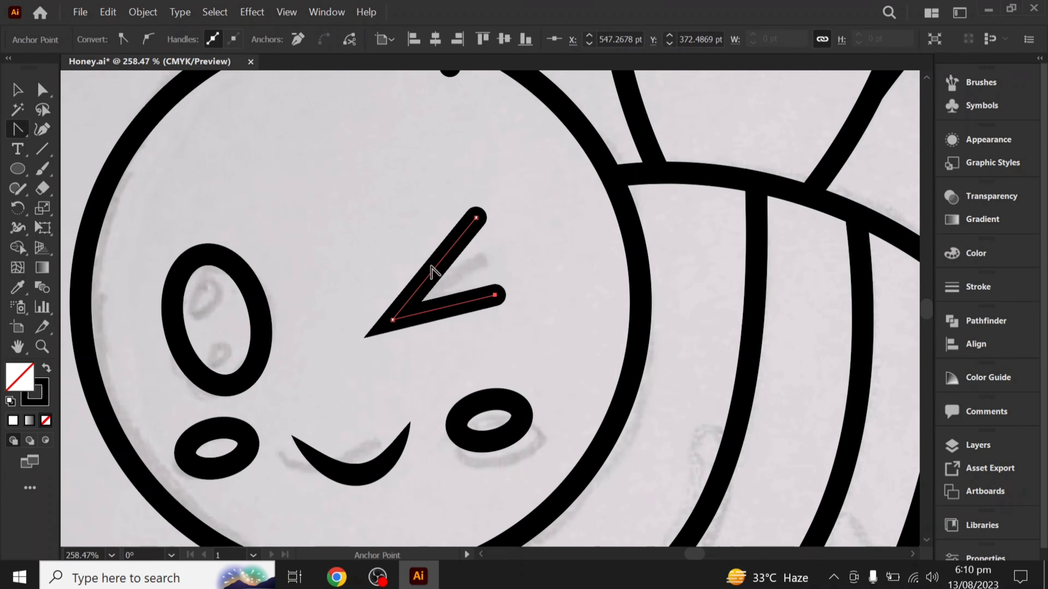
left_click_drag(433, 270, 417, 235)
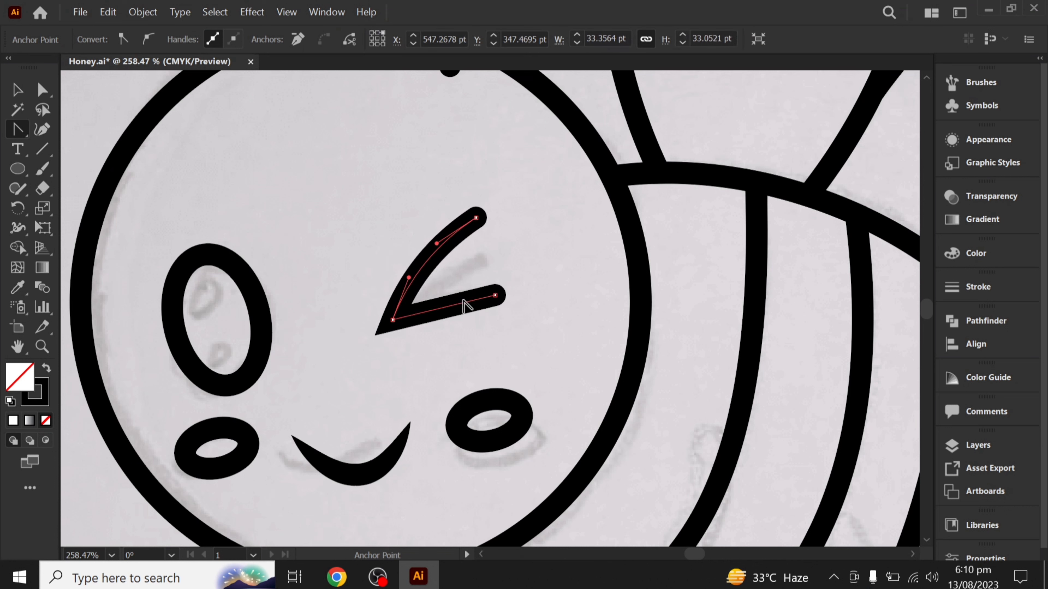
left_click_drag(467, 299, 460, 294)
key("v")
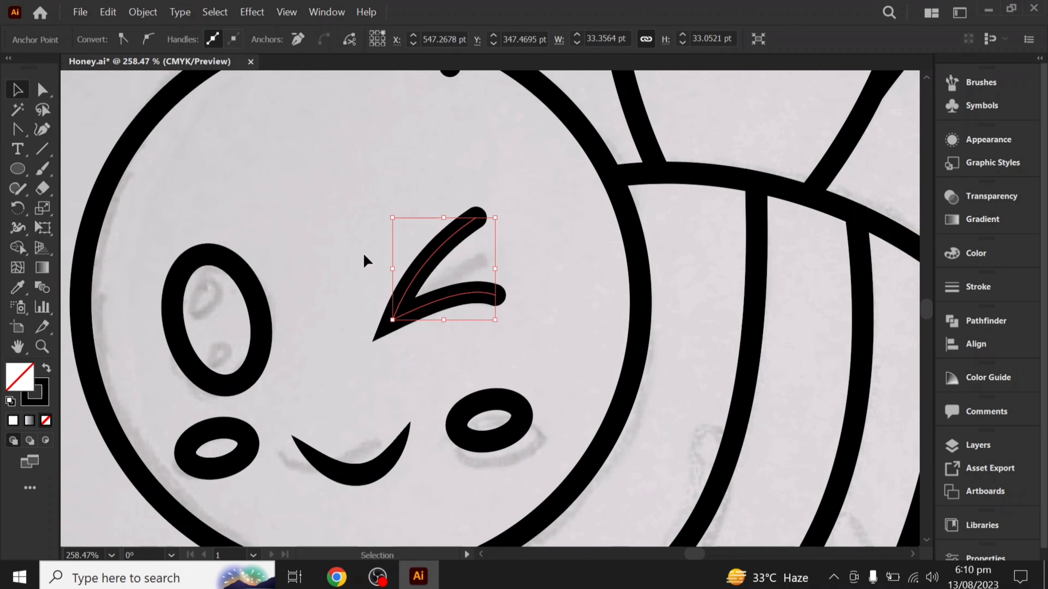
Give the wink and the tail stinger Round Join corners
left_click(173, 41)
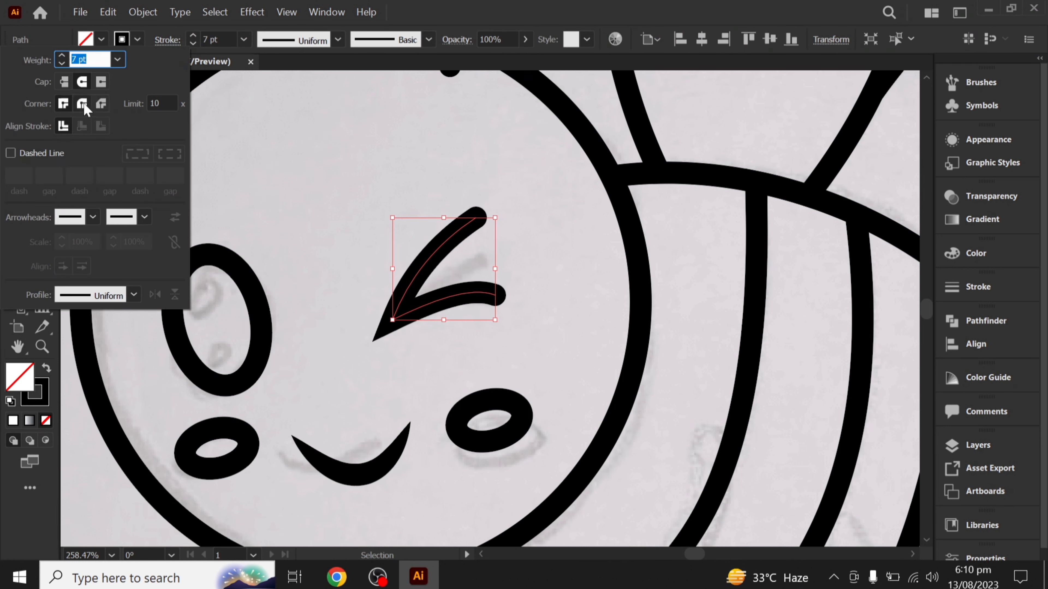
key("Escape")
key("ctrl+minus")
key("ctrl+minus")
key("ctrl+minus")
scroll(735, 447, "up", 5)
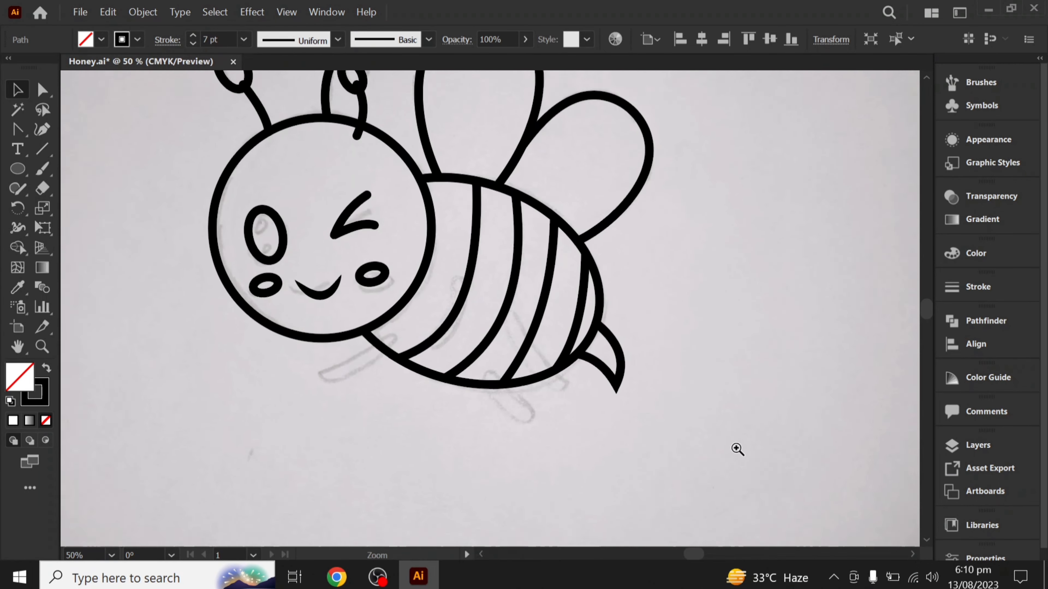
scroll(685, 386, "up", 4)
left_click(616, 369)
left_click(167, 40)
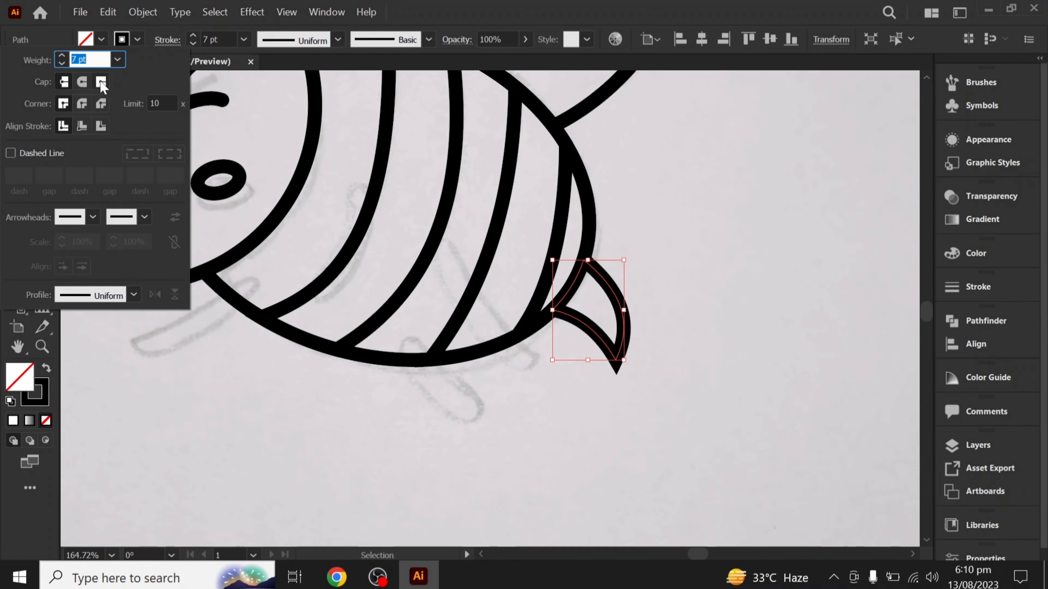
left_click(82, 104)
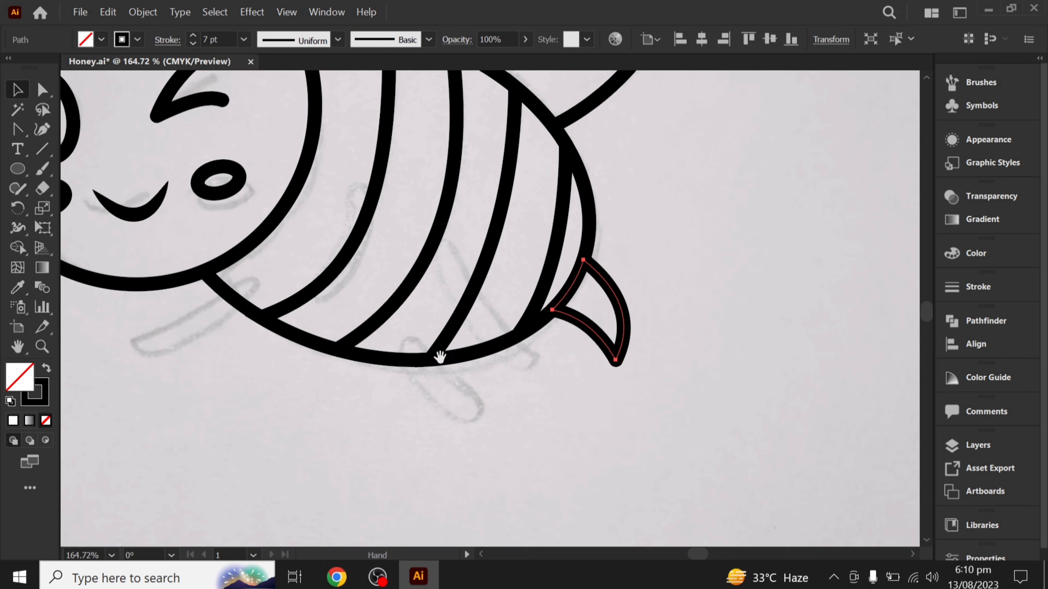
key("ctrl+minus")
key("ctrl+minus")
key("ctrl+minus")
left_click_drag(508, 447, 537, 447)
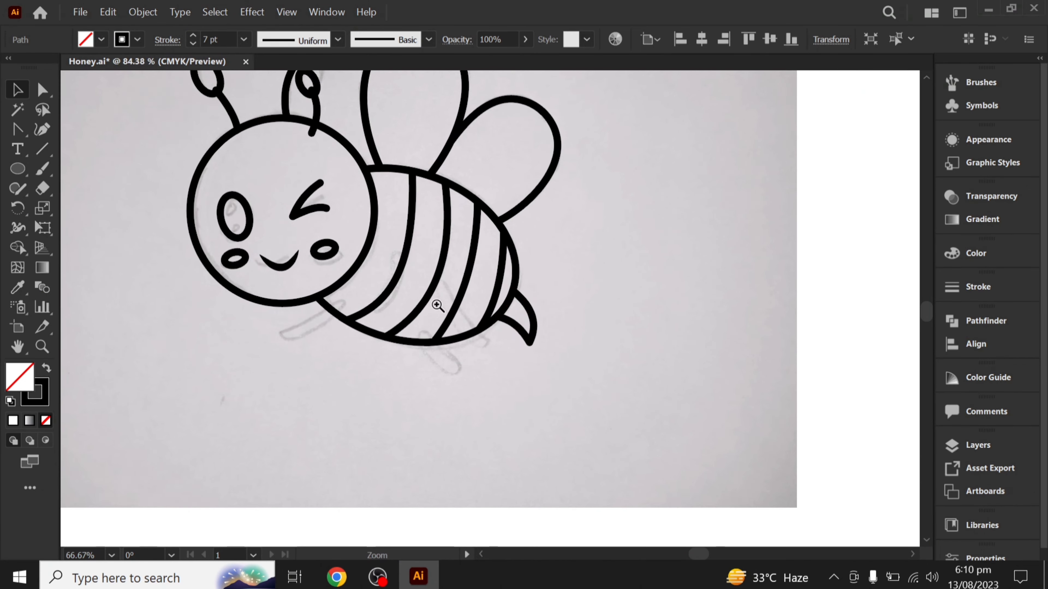
left_click(627, 444)
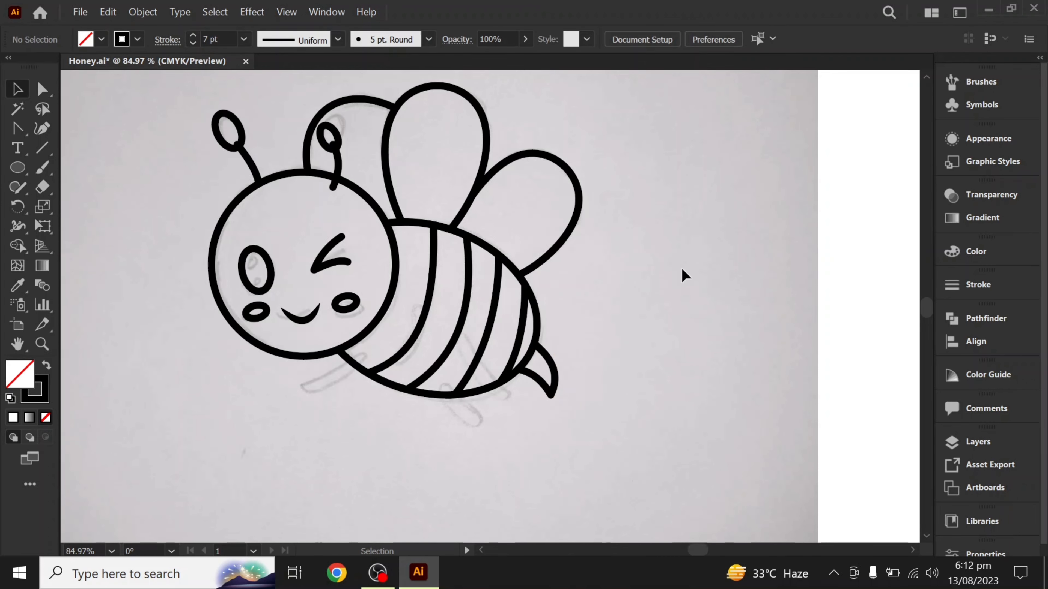
Draw a tall thin rectangle below the head and add anchors at its top and bottom middles
scroll(413, 349, "up", 2, "alt")
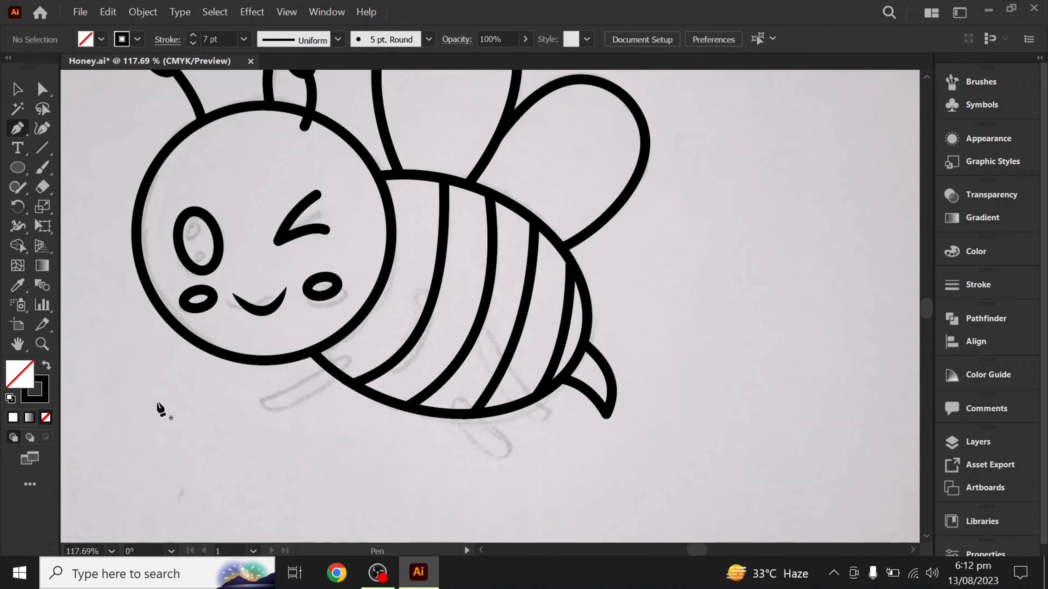
scroll(291, 404, "up", 2, "alt")
left_click(17, 169)
left_click(91, 169)
left_click_drag(214, 388, 244, 507)
key("v")
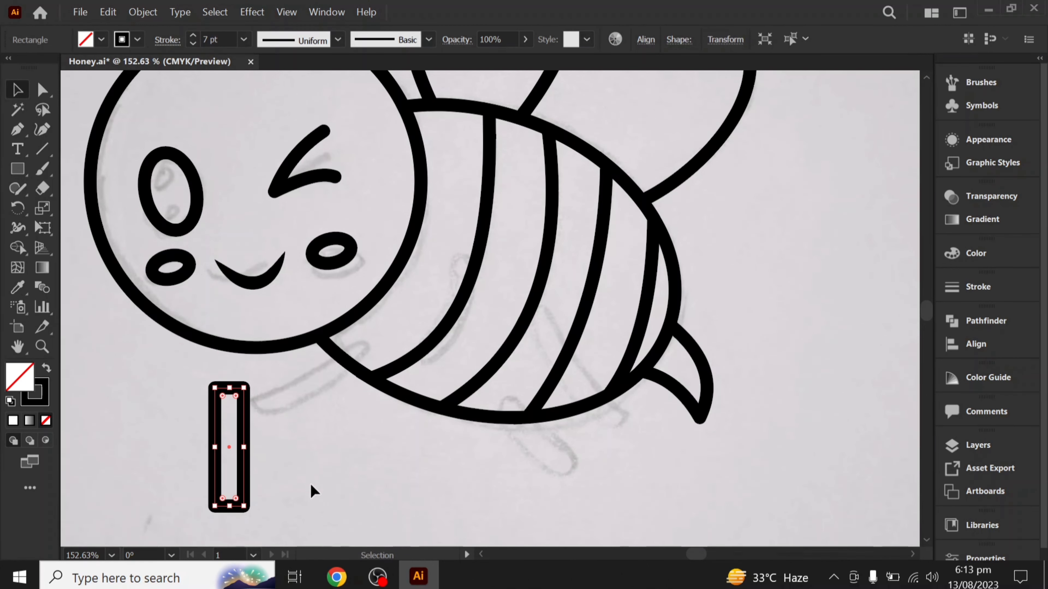
left_click_drag(17, 129, 43, 154)
left_click(45, 154)
scroll(246, 492, "up", 3, "alt")
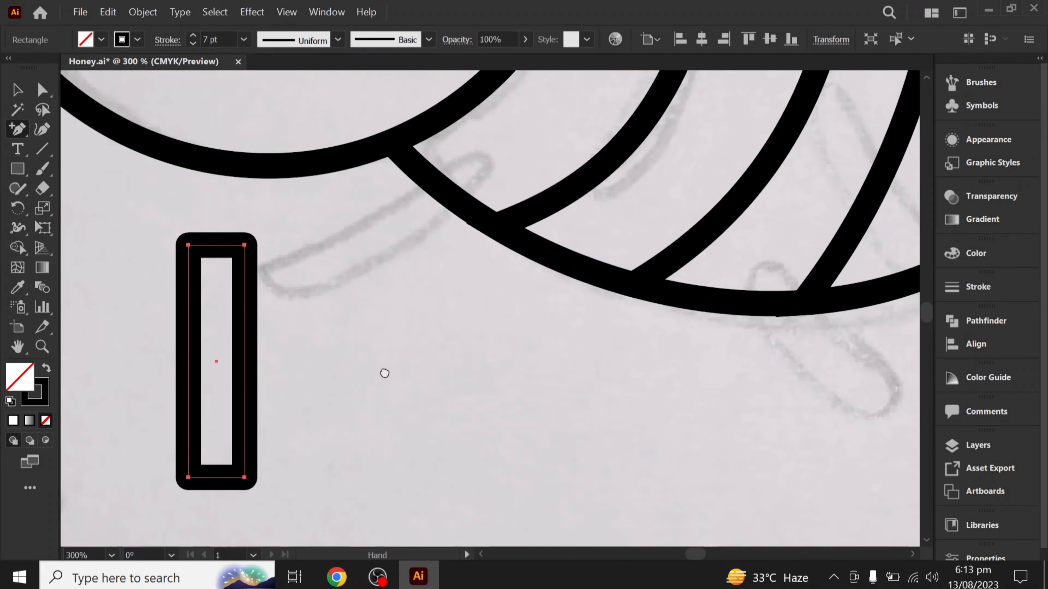
left_click(246, 353)
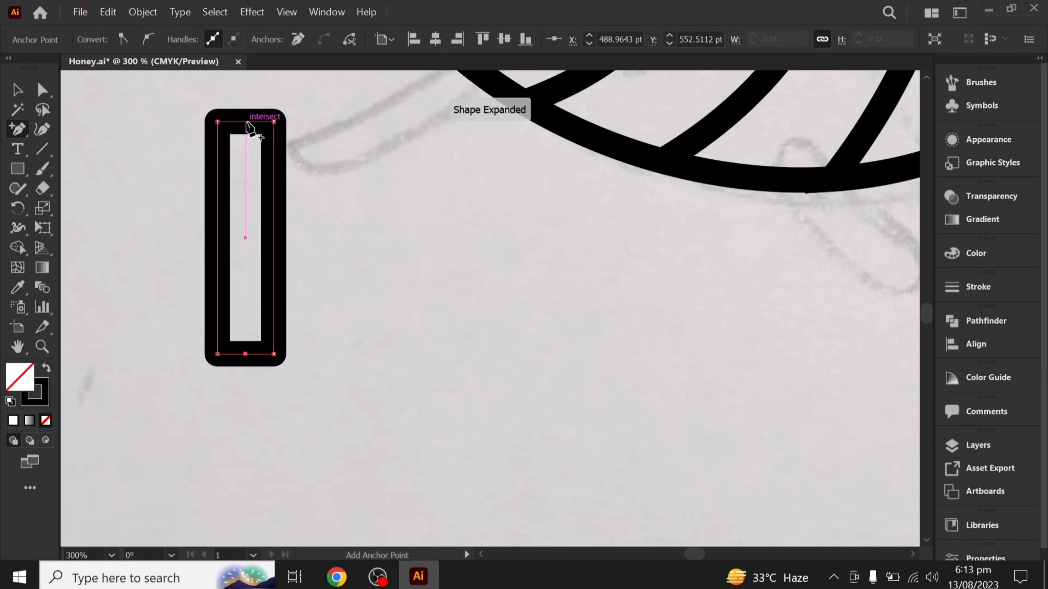
left_click(245, 122)
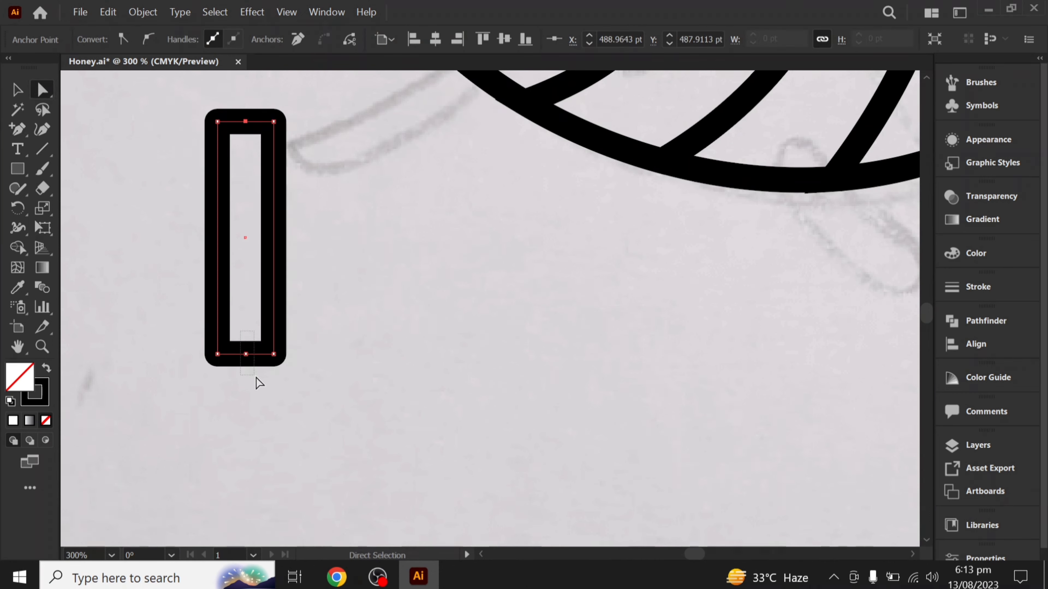
Pull the top and bottom anchors into points and set a miter join
key("shift+Down")
key("shift+Down")
key("shift+Down")
left_click_drag(231, 99, 254, 139)
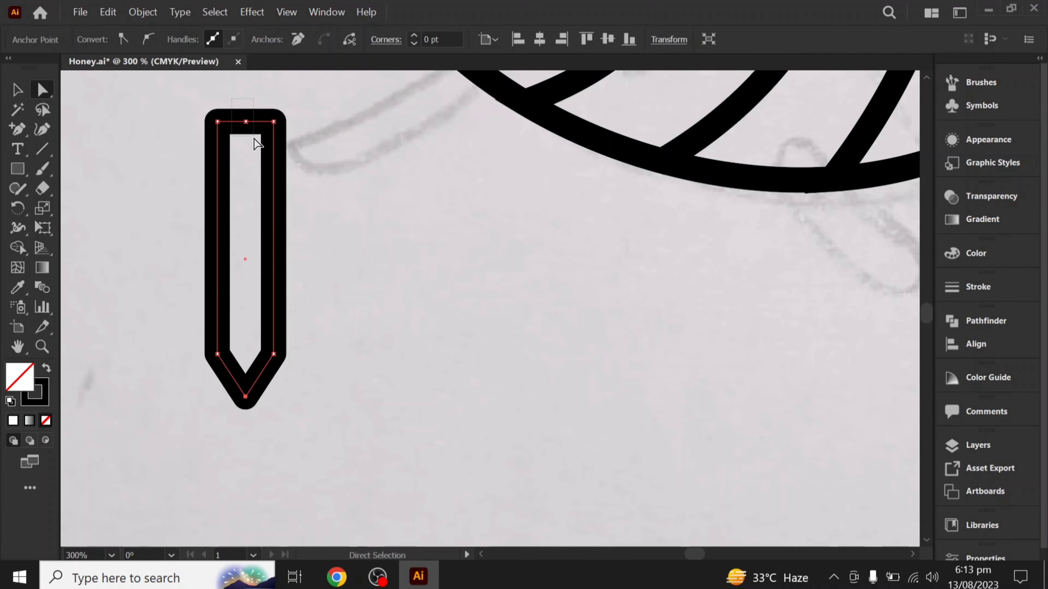
key("shift+Up")
key("shift+Up")
key("v")
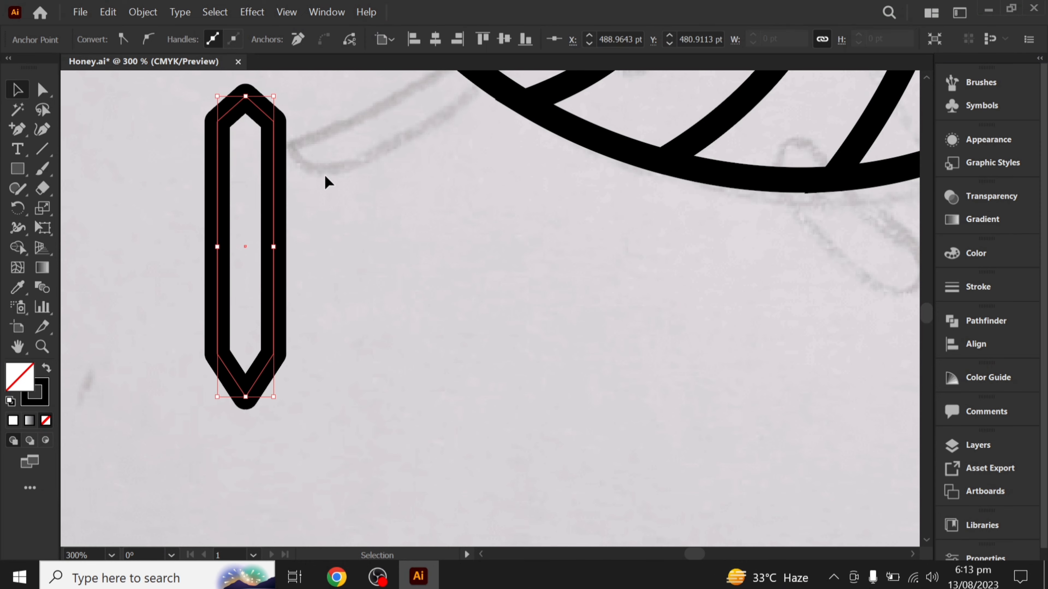
left_click(330, 173)
left_click(280, 165)
left_click(167, 40)
left_click(63, 103)
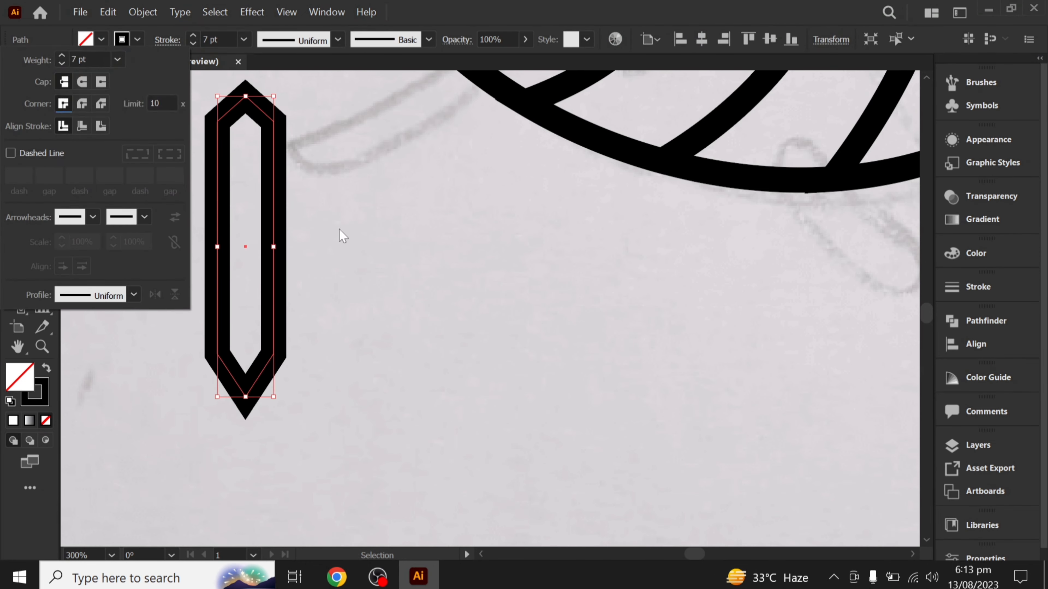
Round all corners into a pill and bend both sides into a gentle curve
key("a")
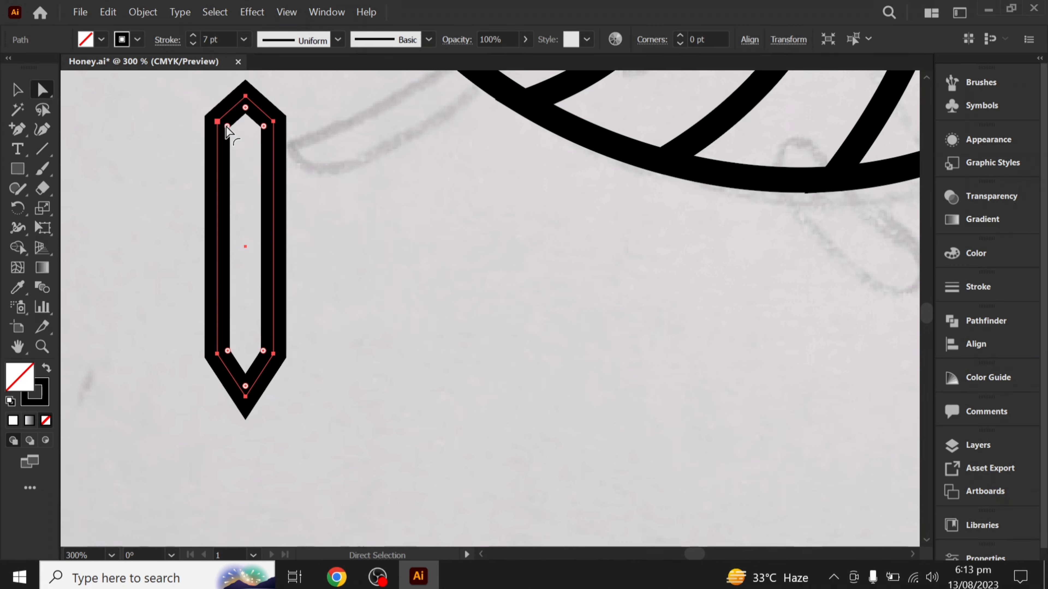
left_click_drag(228, 131, 325, 217)
left_click(324, 217)
left_click(270, 248)
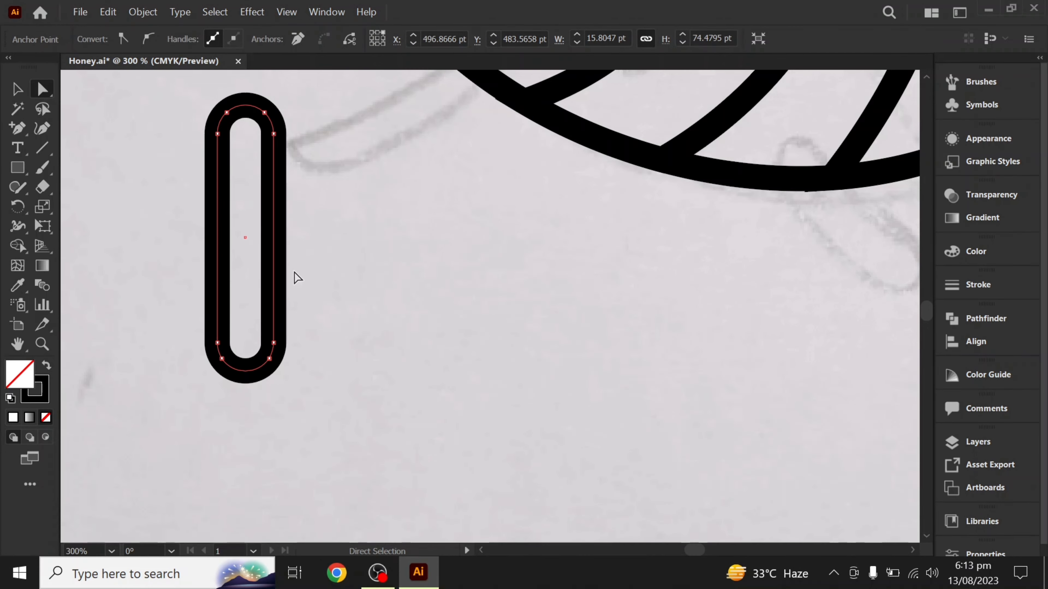
key("shift+c")
left_click_drag(219, 240, 211, 241)
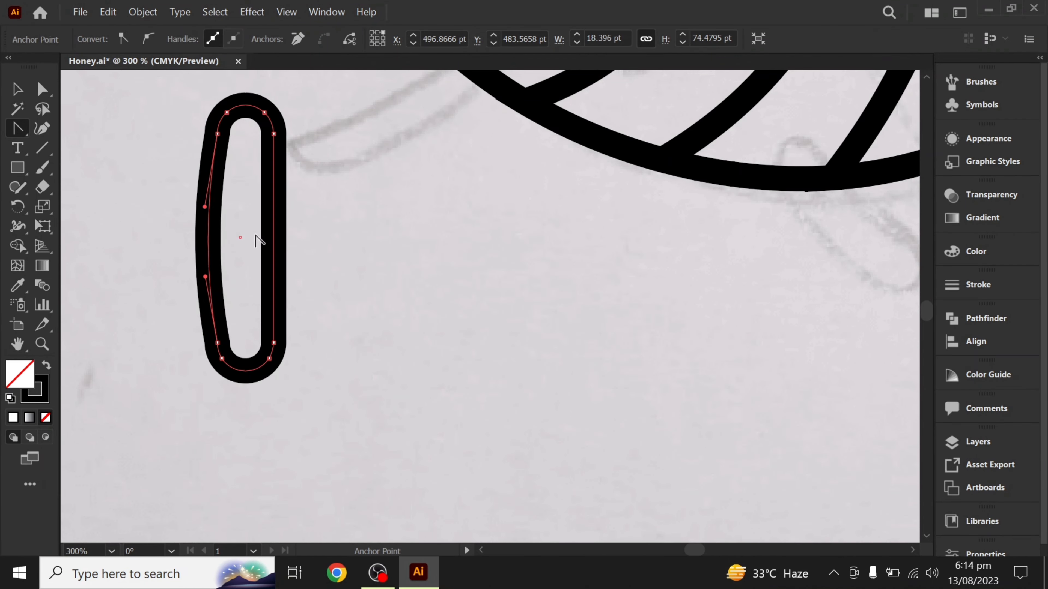
left_click_drag(274, 241, 264, 241)
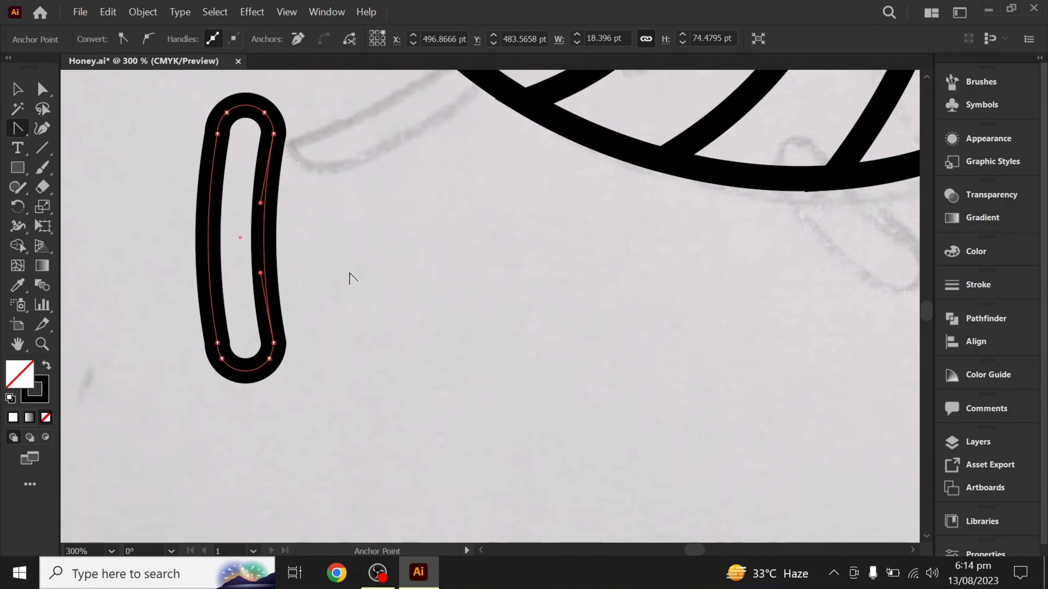
Rotate the pill-shaped leg to lie diagonally
key("v")
key("ctrl+minus")
key("ctrl+minus")
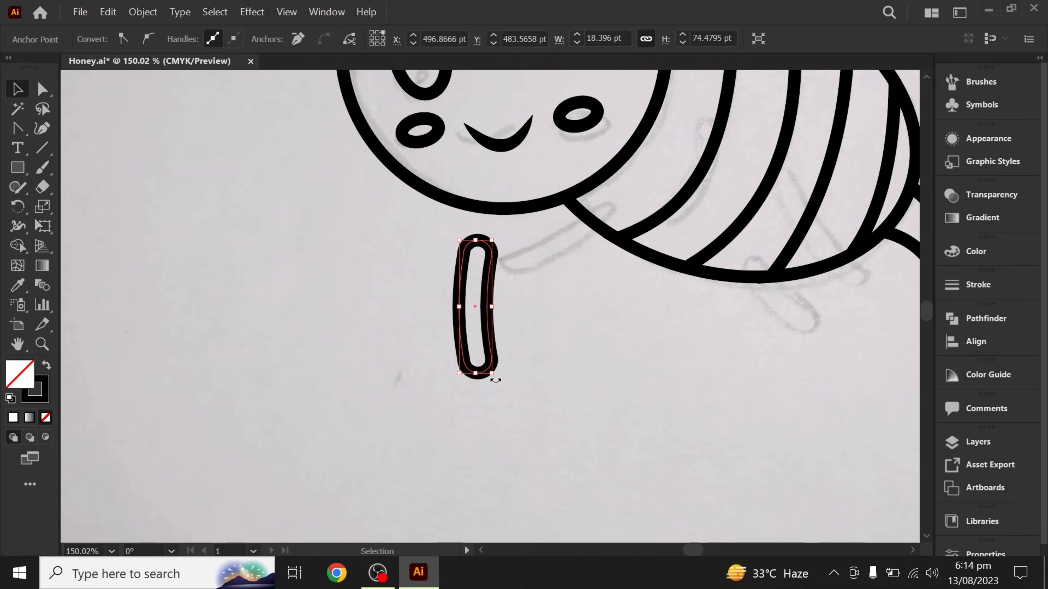
left_click_drag(495, 380, 512, 219)
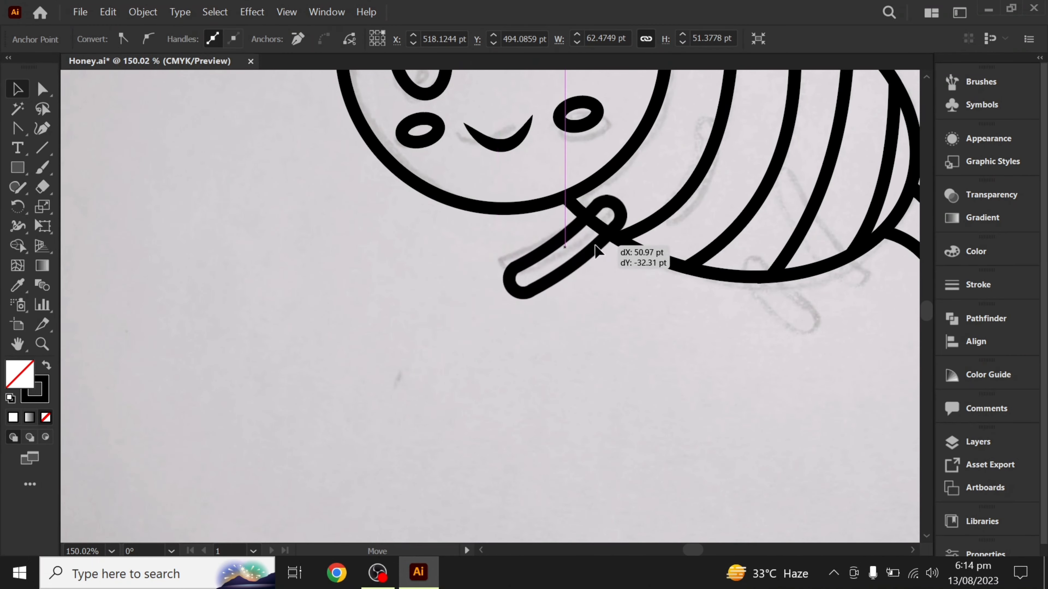
Copy the leg and paste copies in front, spreading them out to the right
left_click_drag(509, 296, 356, 327)
left_click(108, 16)
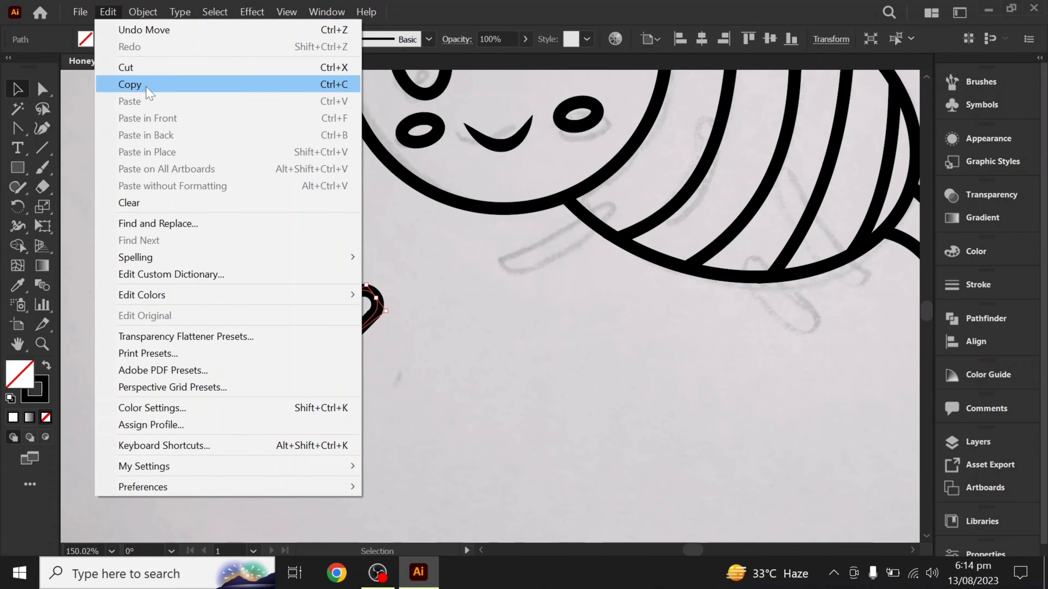
left_click(133, 84)
left_click(114, 16)
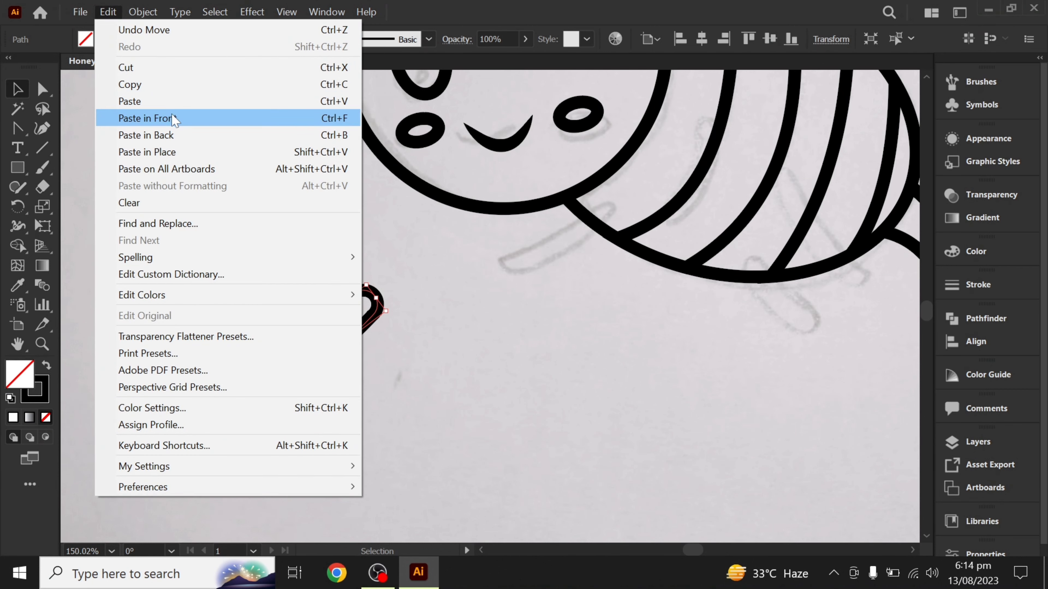
left_click(132, 119)
left_click_drag(361, 328, 454, 329)
left_click(351, 343)
key("ctrl+f")
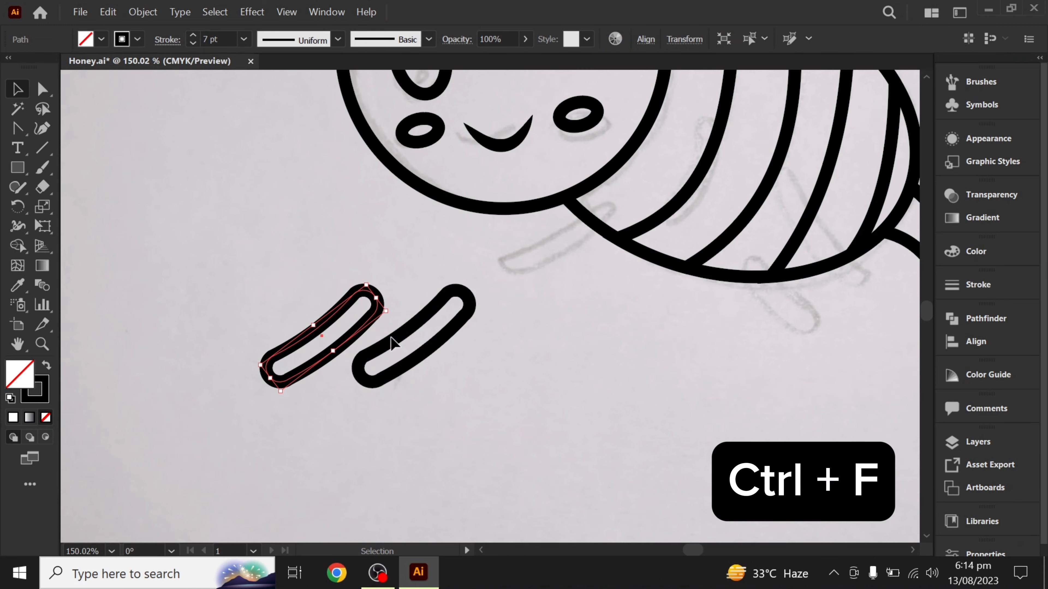
left_click_drag(545, 361, 635, 370)
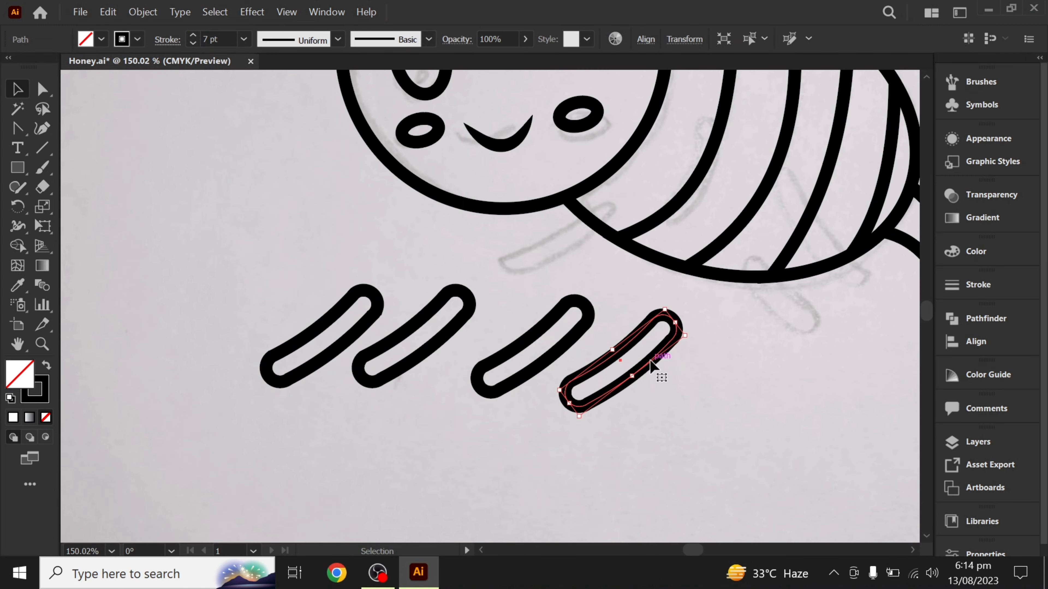
Place one leg under the bee's head and stand another upright on the body
key("ctrl+minus")
key("ctrl+minus")
left_click_drag(586, 301, 450, 309)
left_click(234, 365)
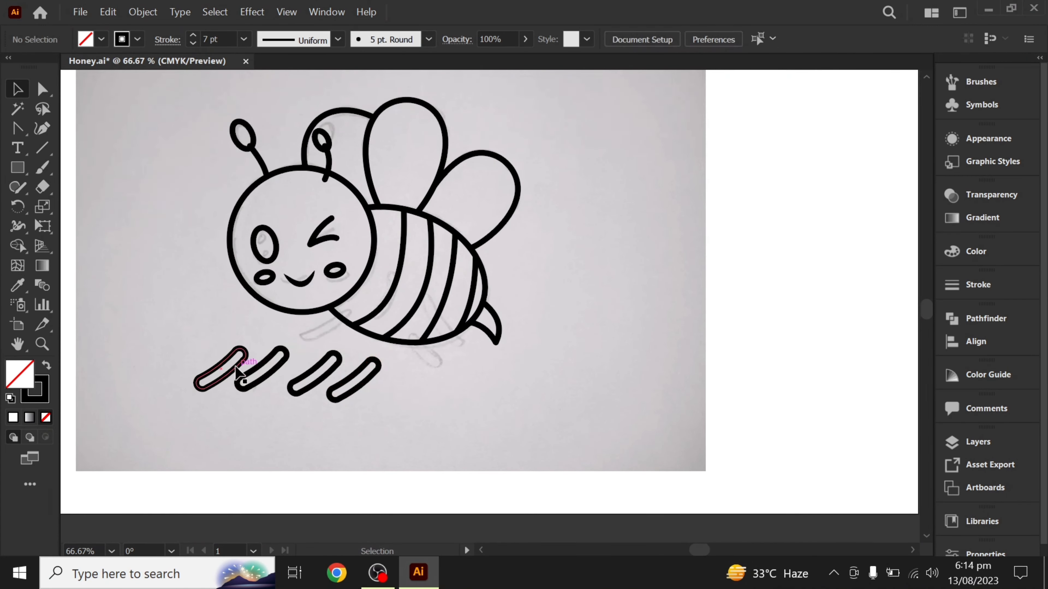
scroll(197, 382, "up", 1)
scroll(198, 382, "up", 1)
mouse_move(197, 382)
left_mouse_down()
mouse_move(393, 302)
mouse_move(362, 310)
left_mouse_up()
left_click(469, 394)
left_click(413, 391)
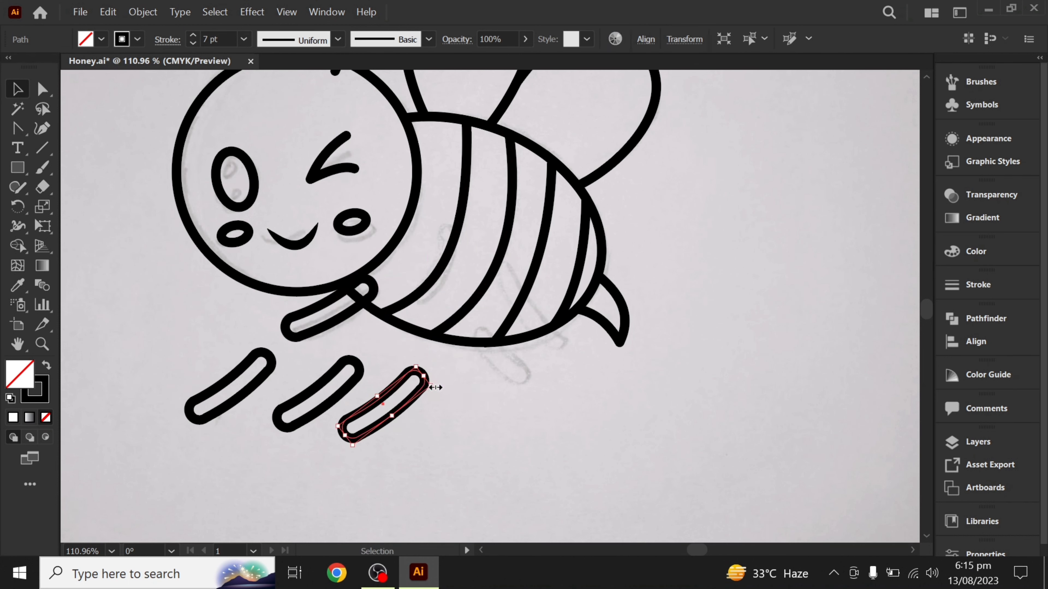
left_click_drag(435, 388, 443, 250)
Move the remaining legs onto the lower body, rotating one to a steep angle
mouse_move(335, 406)
left_mouse_down()
mouse_move(558, 407)
mouse_move(583, 446)
left_mouse_up()
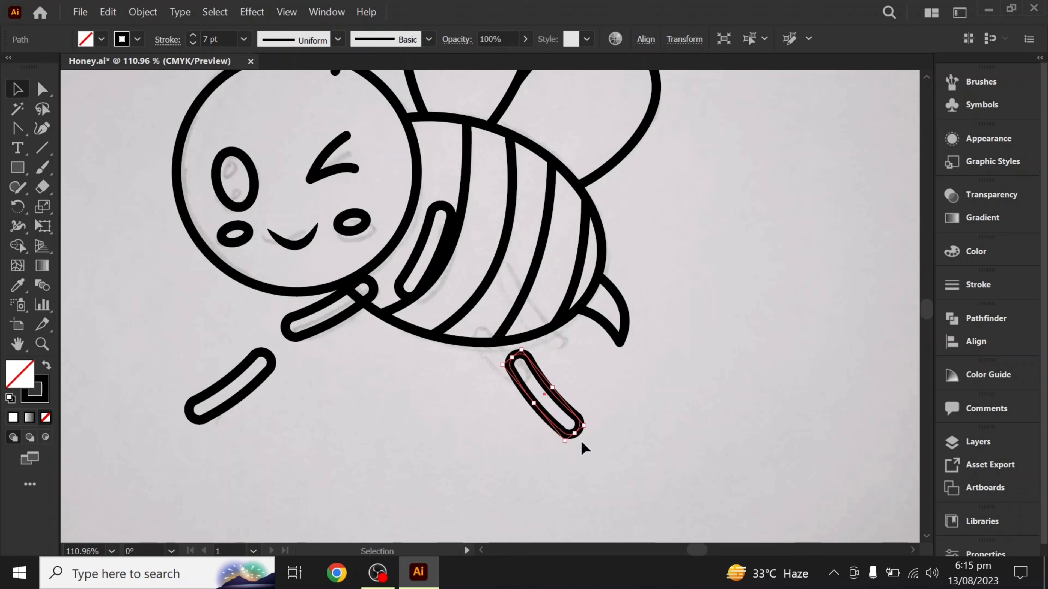
left_click_drag(564, 407, 549, 319)
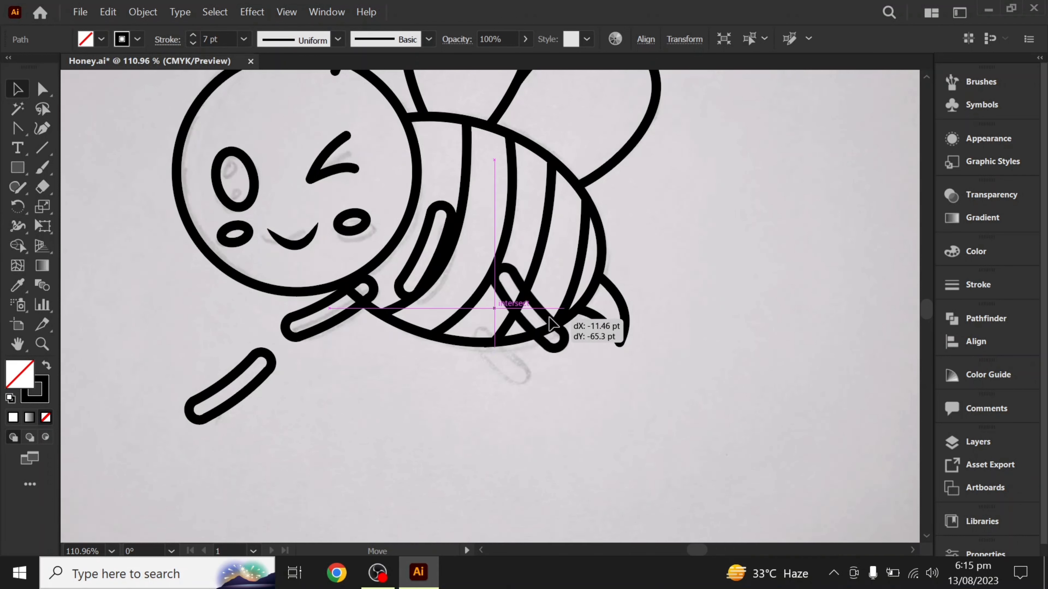
left_click(270, 369)
left_click_drag(285, 369, 264, 456)
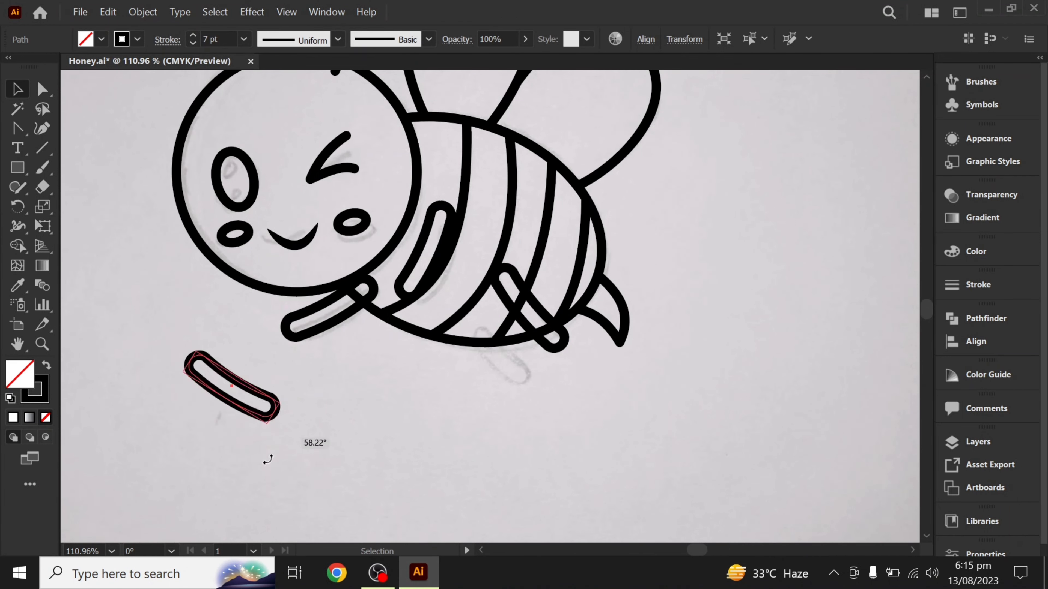
left_click_drag(253, 403, 527, 384)
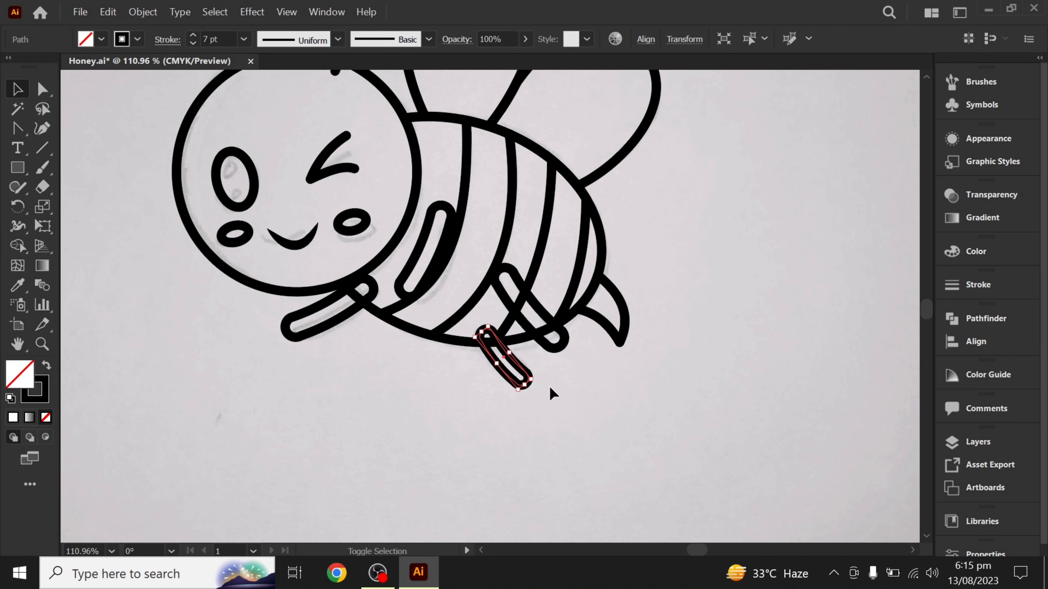
left_click(532, 392)
left_click(521, 371)
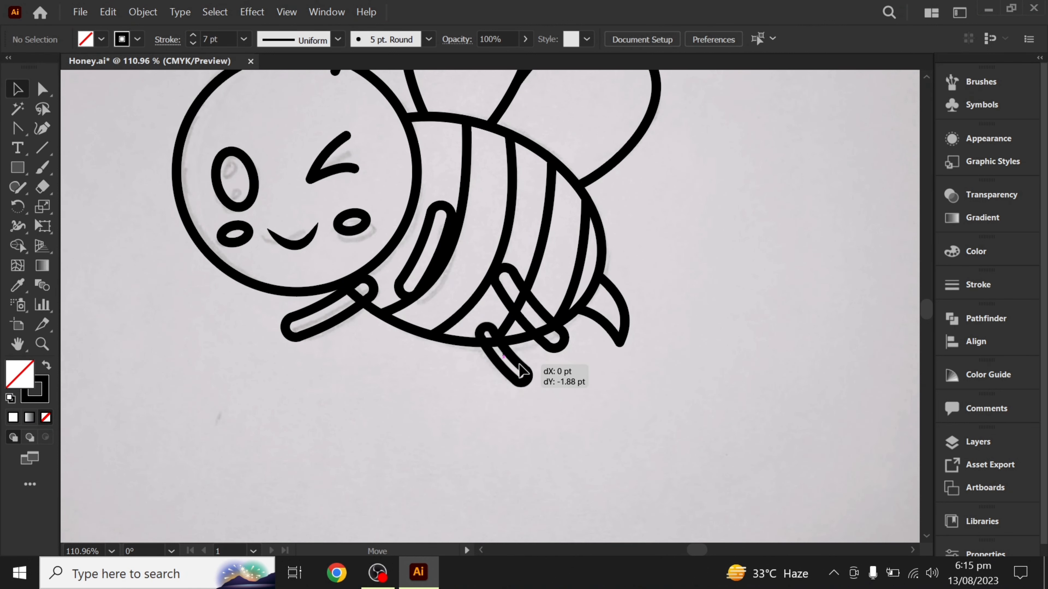
left_click(594, 416)
key("ctrl+0")
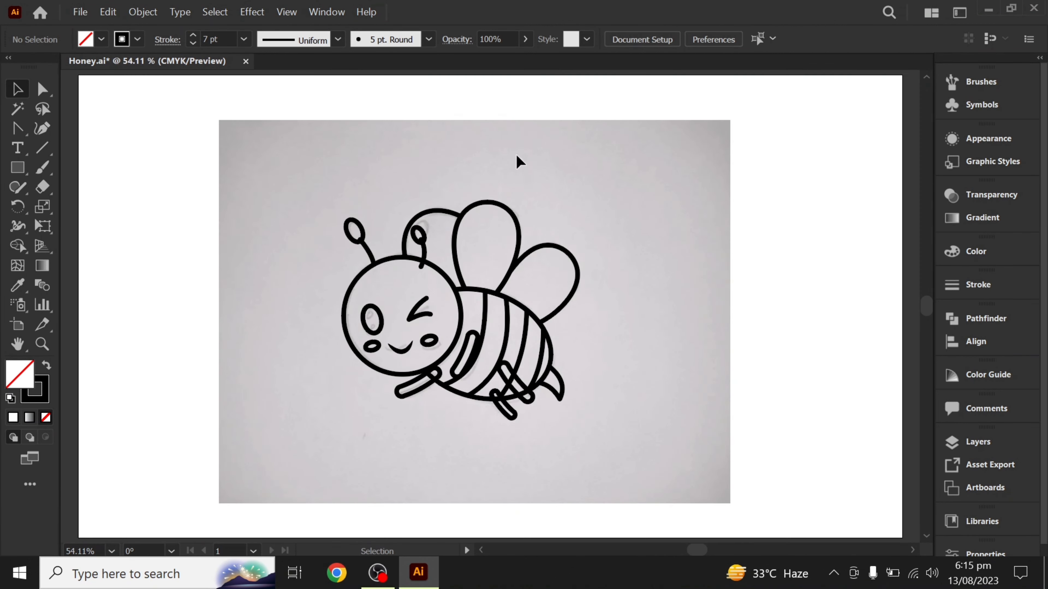
right_click(517, 157)
Unlock and delete the background sketch image
left_click(656, 167)
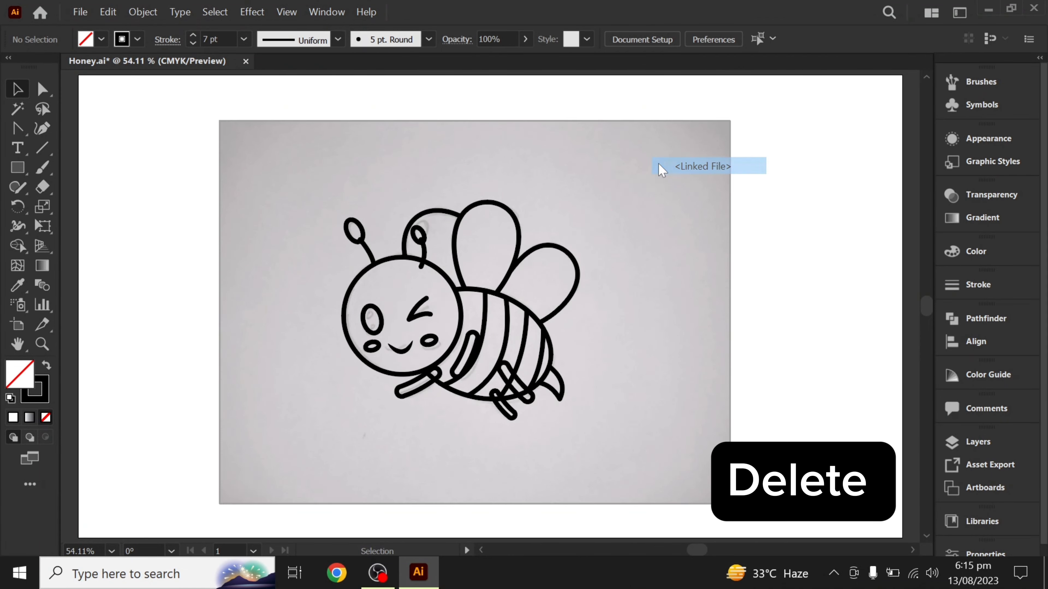
key("Delete")
left_click_drag(506, 285, 546, 338)
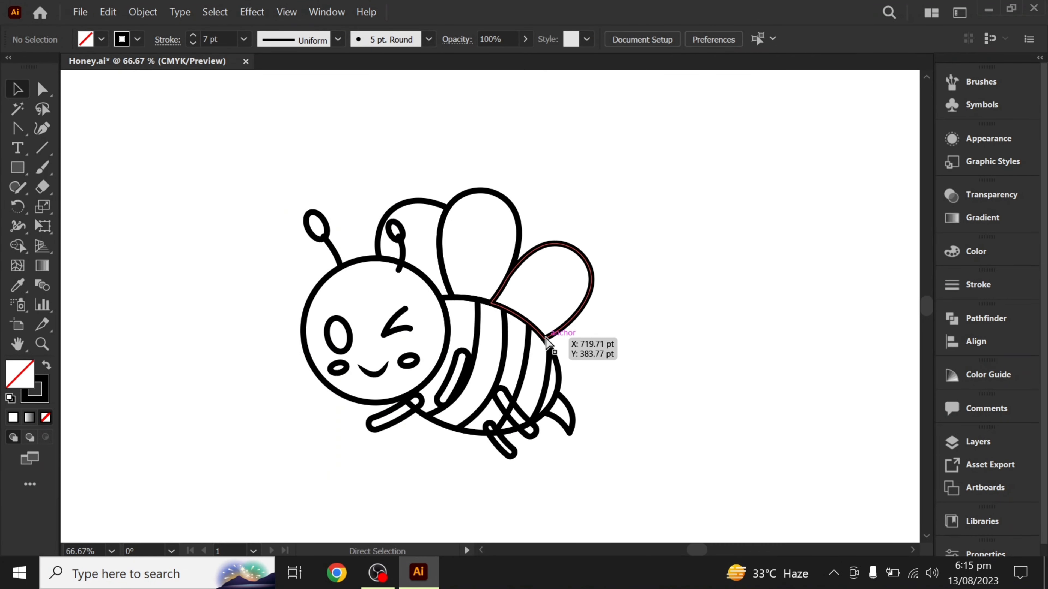
key("ctrl+0")
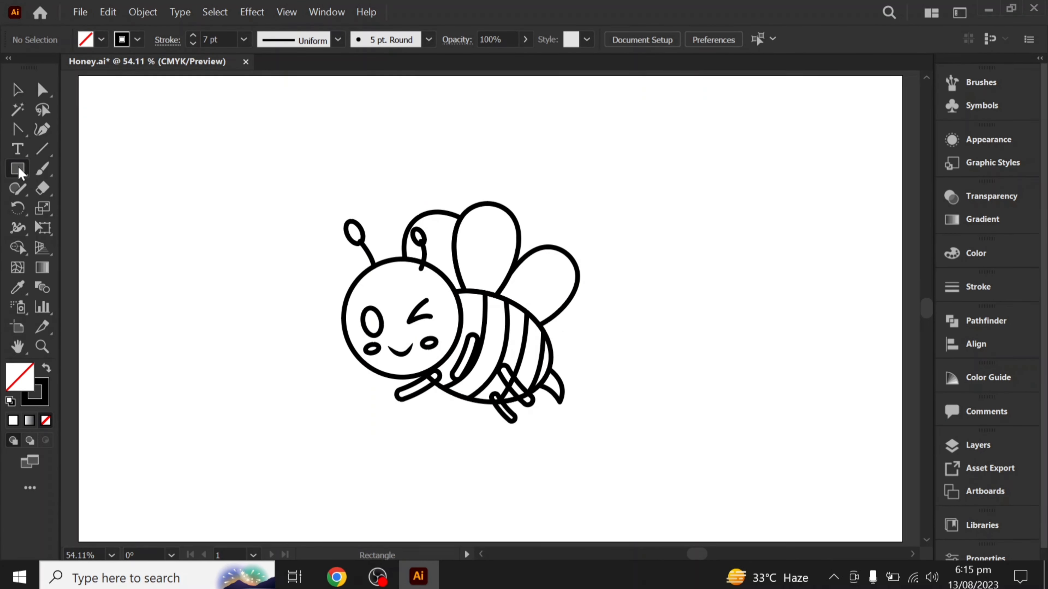
Draw a cyan, stroke-less rectangle over the whole artboard and send it behind the bee
left_click(101, 39)
left_click(91, 67)
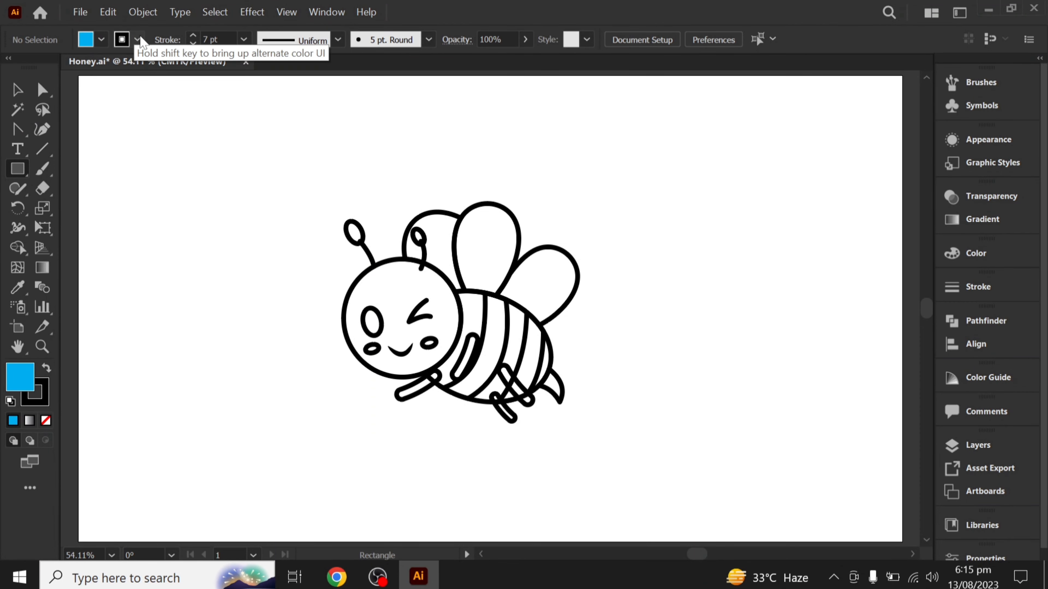
left_click(137, 39)
left_click(10, 69)
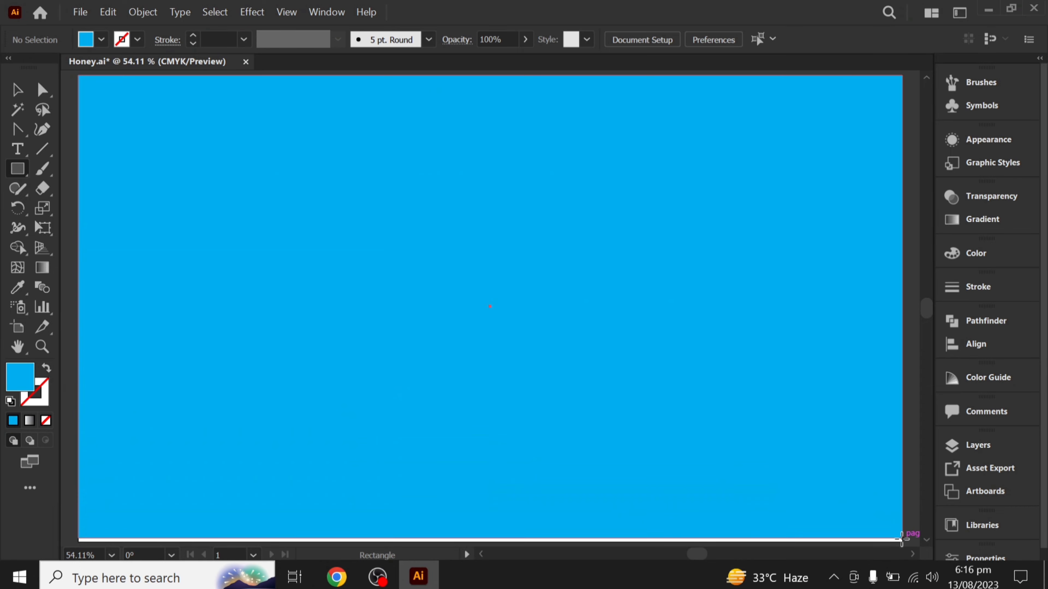
left_click_drag(77, 74, 902, 542)
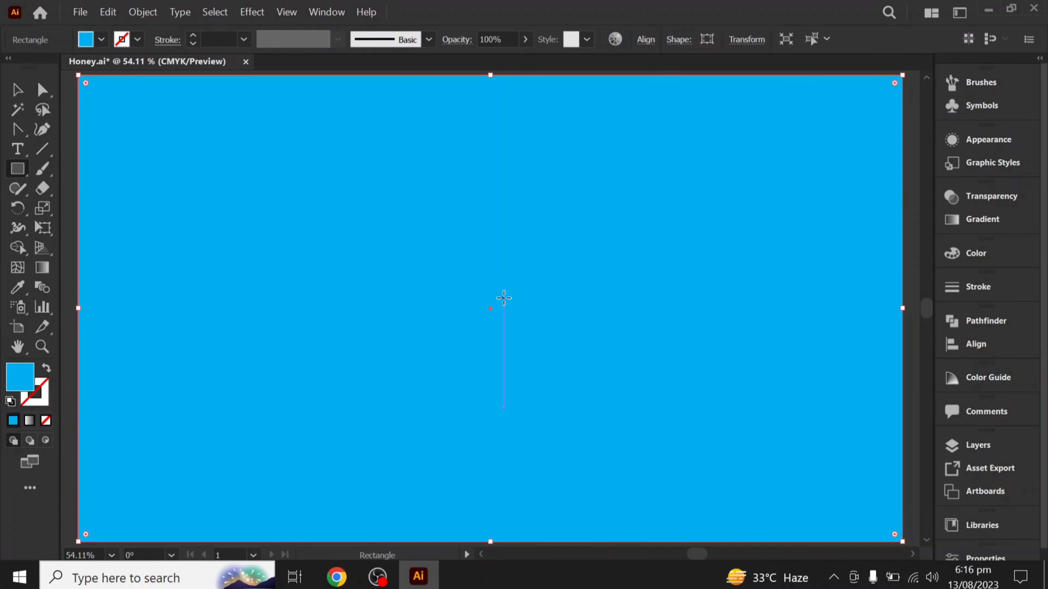
right_click(501, 297)
left_click(701, 535)
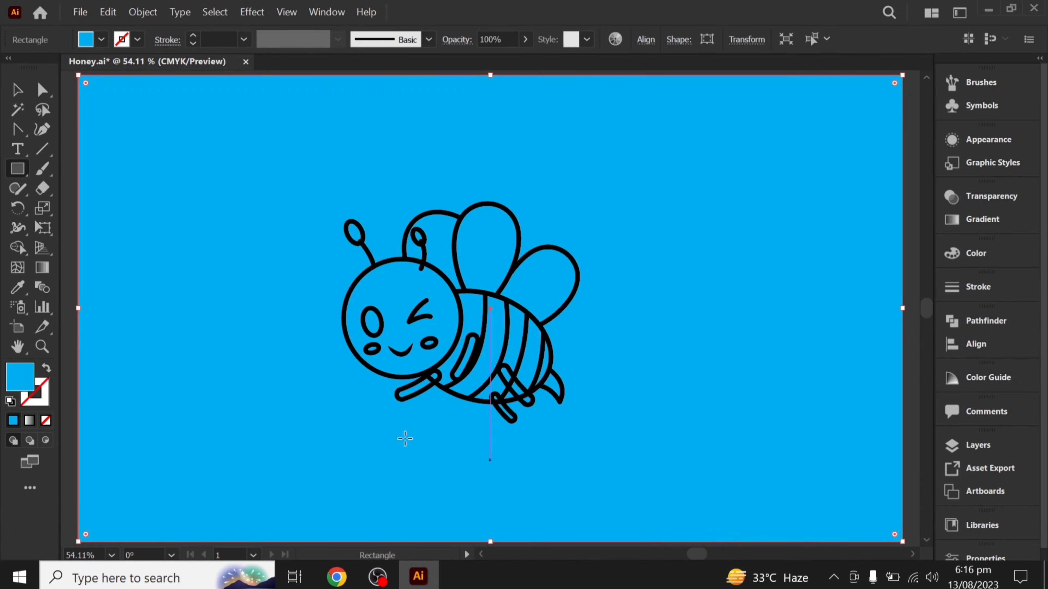
Change the background fill to a lighter, slightly greener cyan in the Color Picker
double_click(20, 376)
left_click_drag(697, 321, 689, 245)
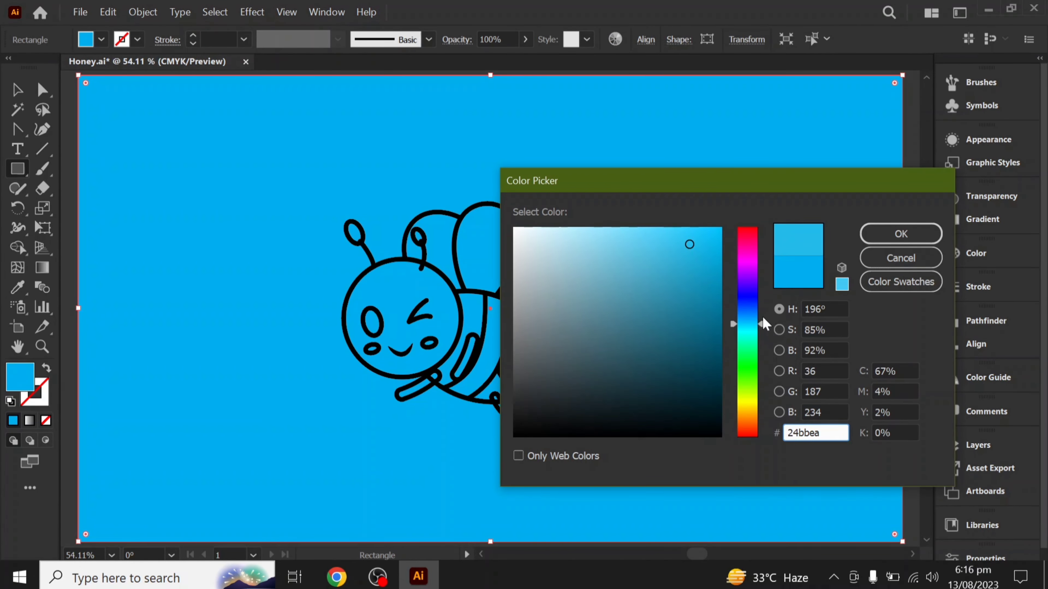
left_click_drag(764, 323, 765, 330)
left_click(901, 234)
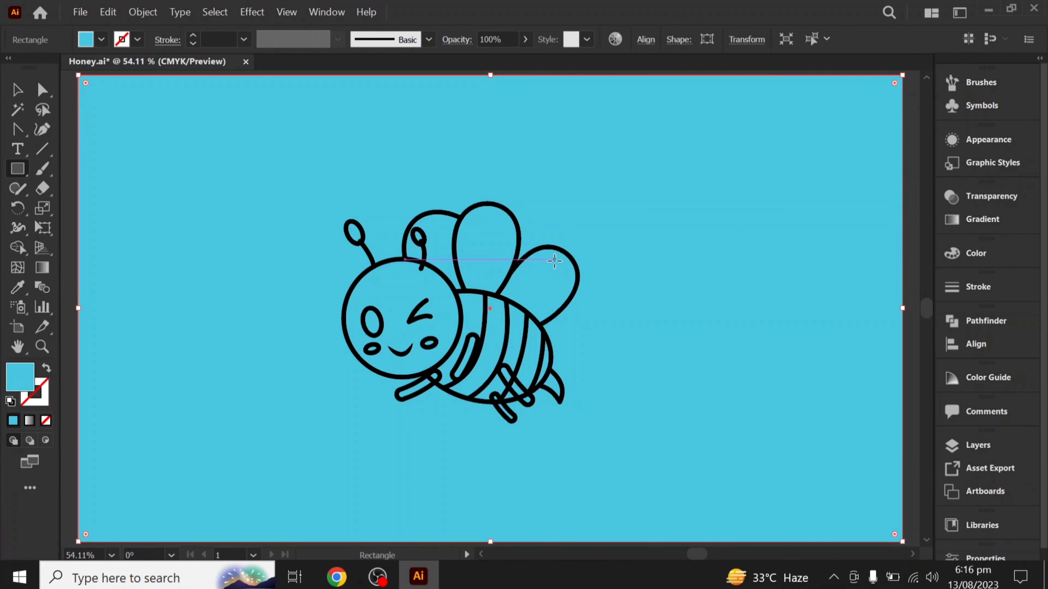
double_click(17, 374)
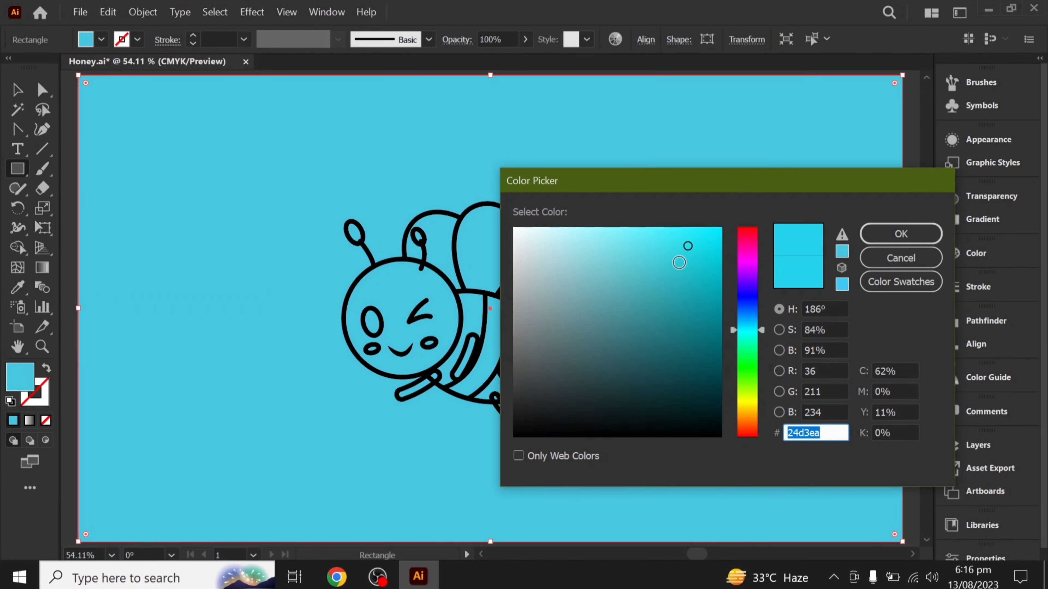
left_click_drag(685, 243, 652, 244)
left_click(900, 233)
Select the bee and enlarge it from its corner handle
key("ctrl+shift+a")
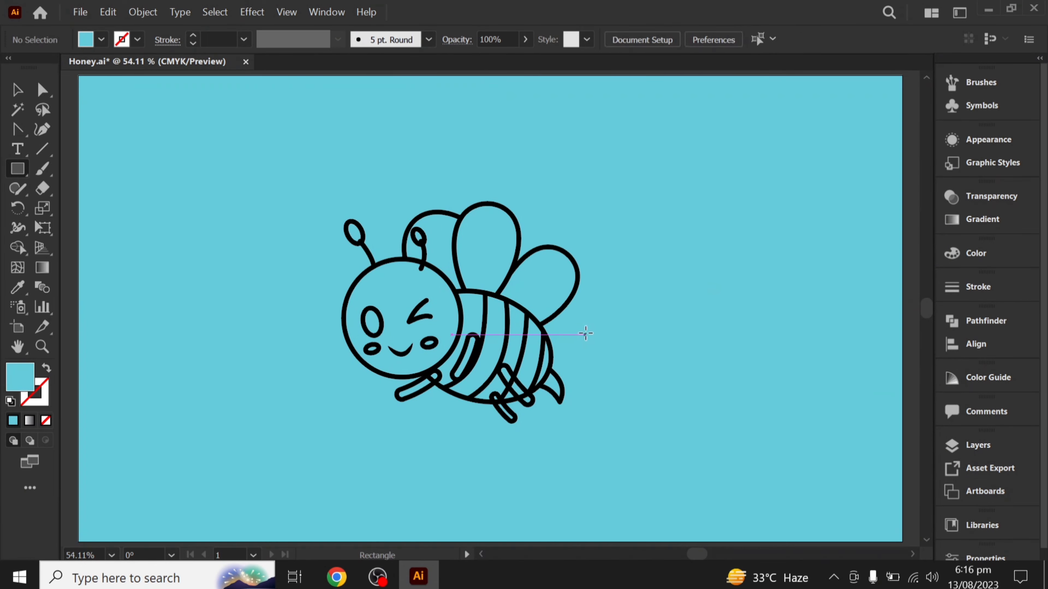
left_click(561, 392)
left_click_drag(578, 423, 620, 403)
Copy the head circle twice, offset the copies, and subtract their overlap to form a crescent
left_click_drag(600, 361, 606, 355)
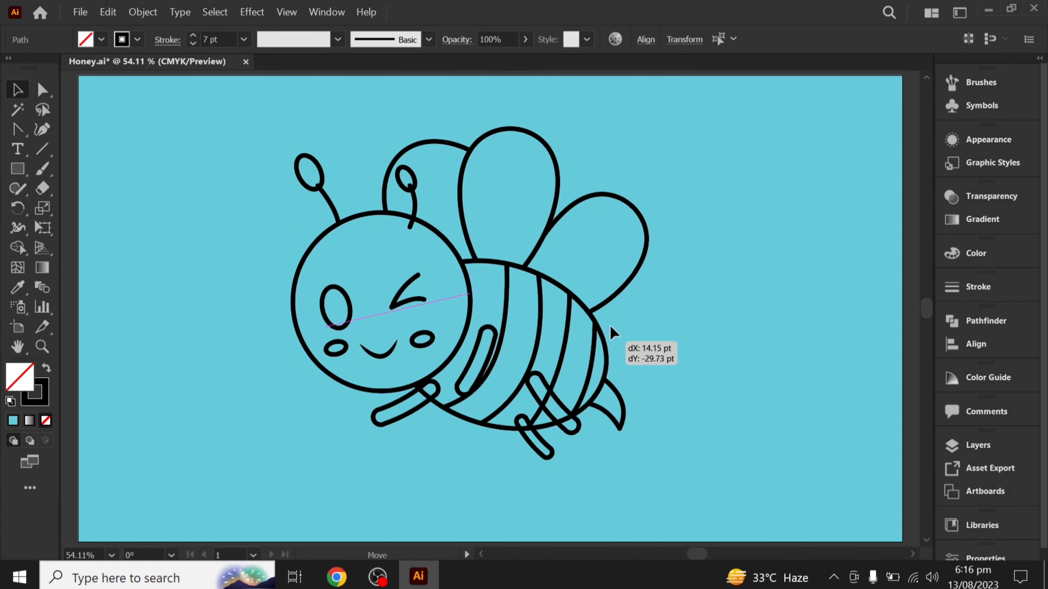
left_click(690, 388)
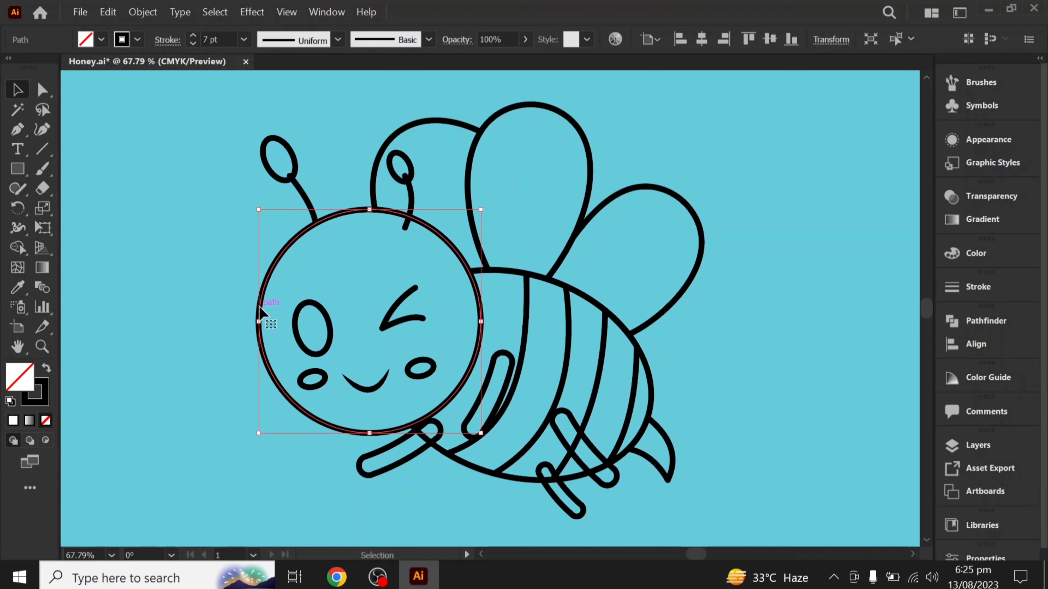
left_click_drag(264, 310, 57, 253)
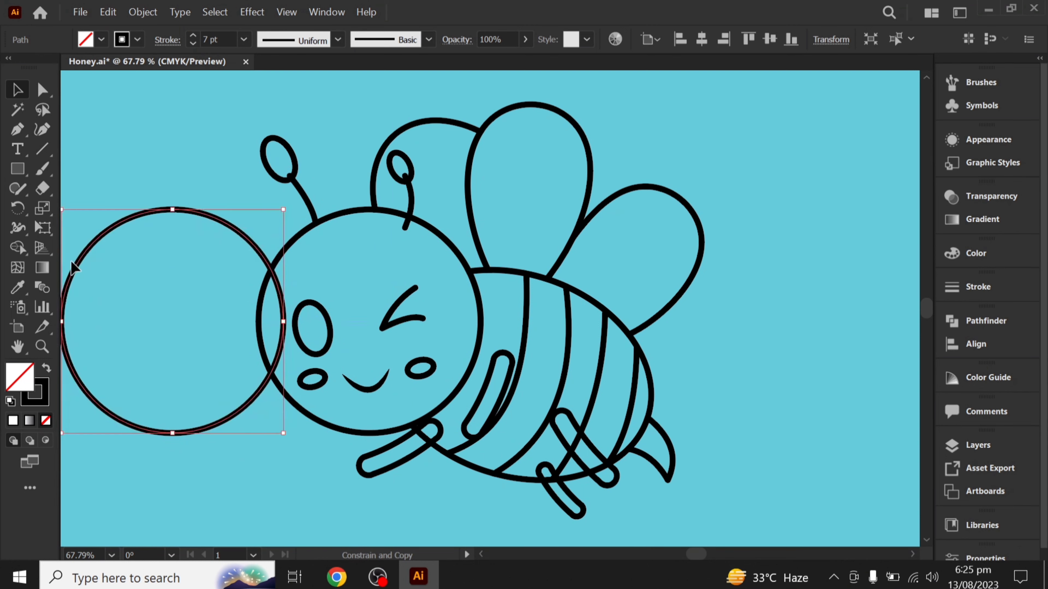
mouse_move(456, 413)
left_mouse_down()
mouse_move(390, 413)
mouse_move(493, 407)
mouse_move(486, 359)
left_mouse_up()
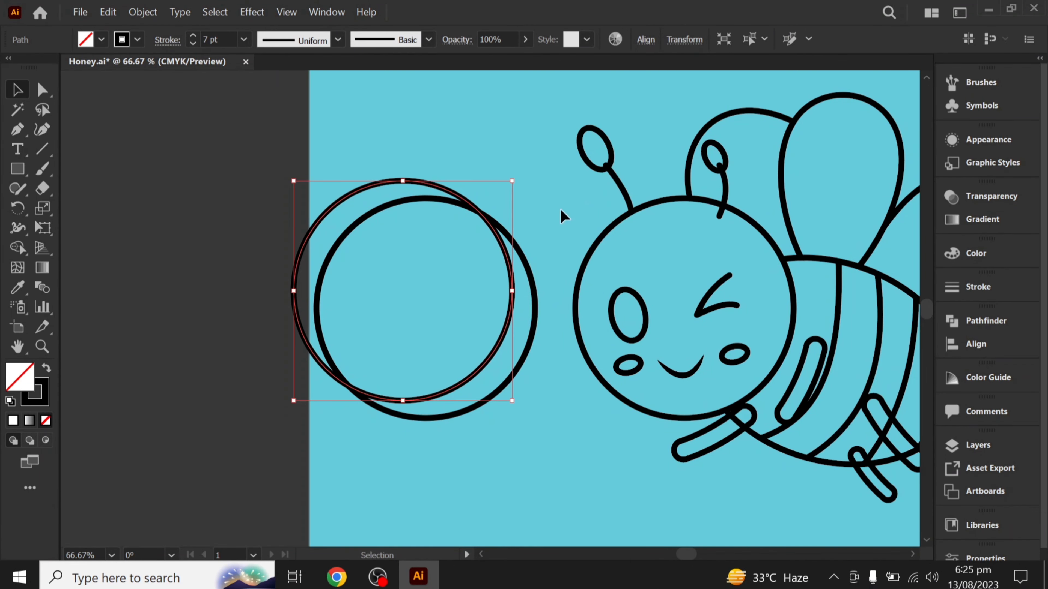
left_click(535, 307, "shift")
key("shift+m")
left_click_drag(456, 286, 280, 202)
Fit the crescent along the head's lower-right edge and make it solid black
key("v")
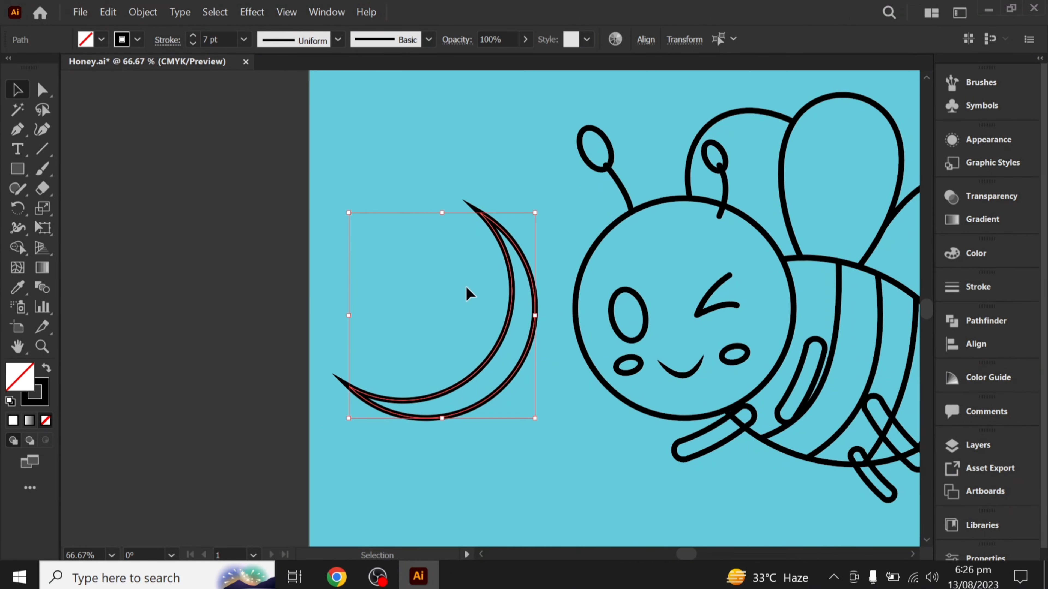
left_click_drag(523, 362, 784, 366)
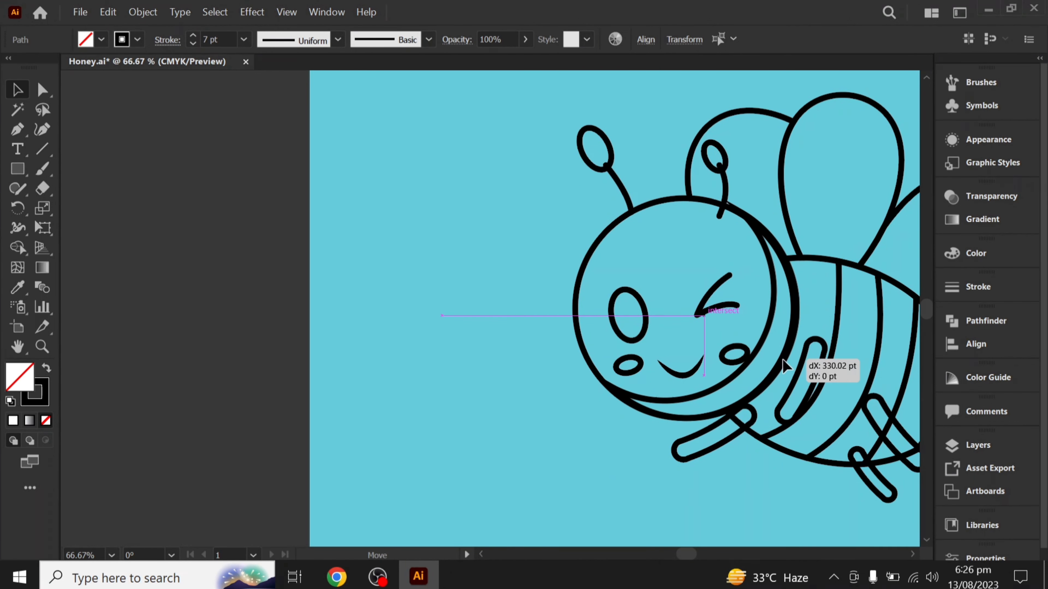
scroll(842, 411, "up", 2)
scroll(839, 413, "down", 3)
scroll(837, 414, "up", 5)
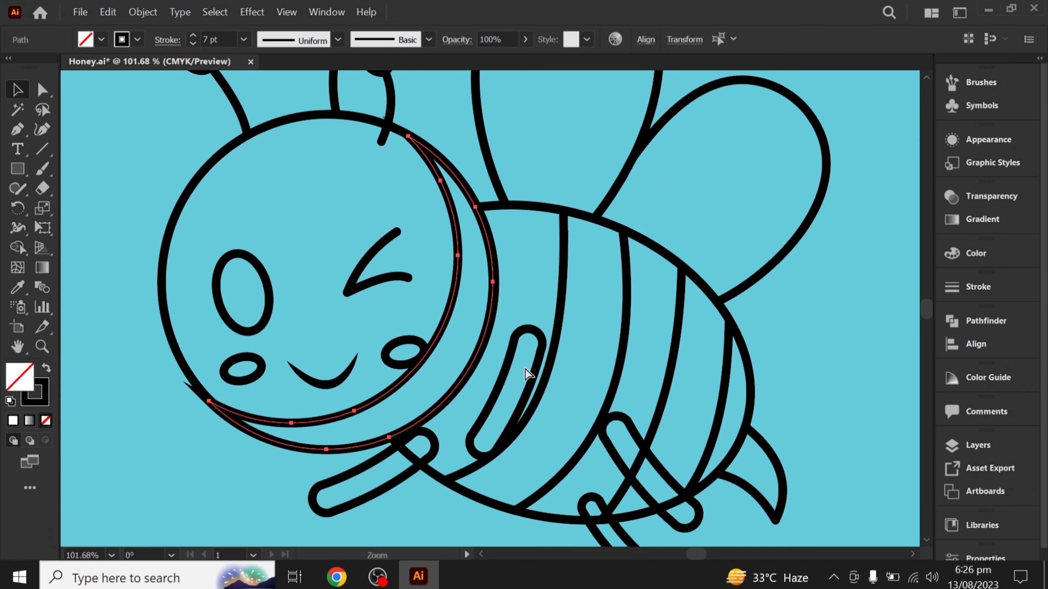
left_click_drag(488, 353, 468, 328)
key("shift+x")
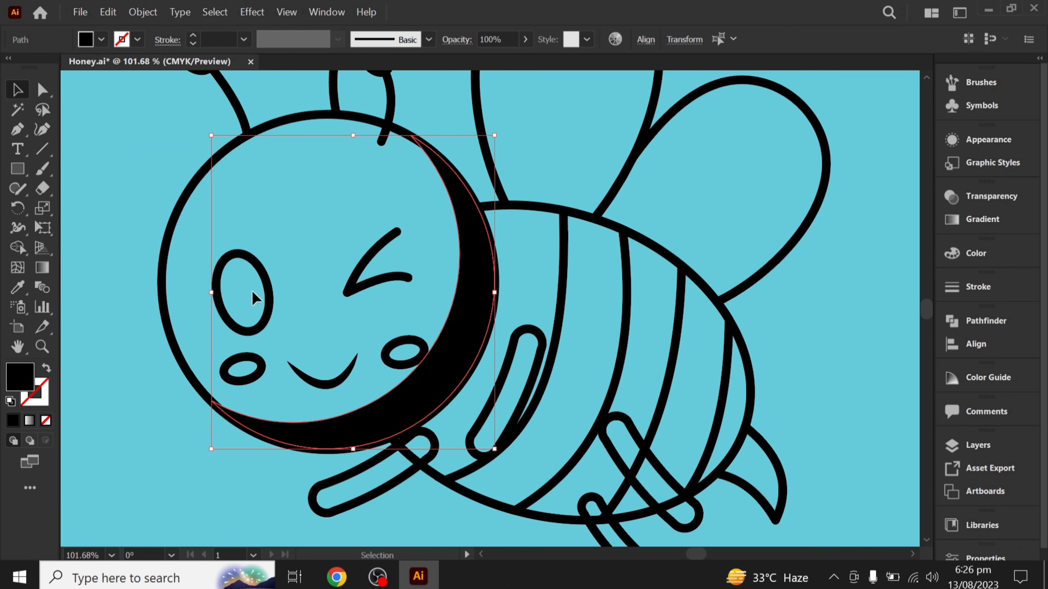
Fill the bee's head circle with orange from the Fill swatches
left_click(136, 205)
left_click(192, 250)
left_click(101, 39)
left_click(24, 79)
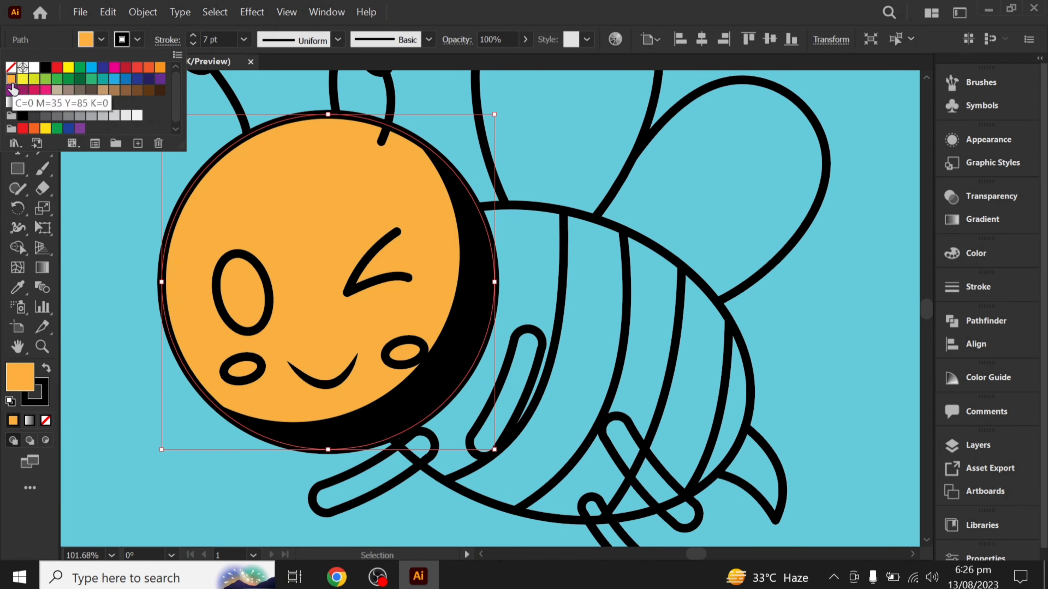
left_click(101, 39)
left_click(104, 276)
Set the black crescent's transparency blend mode to Multiply
left_click(467, 332)
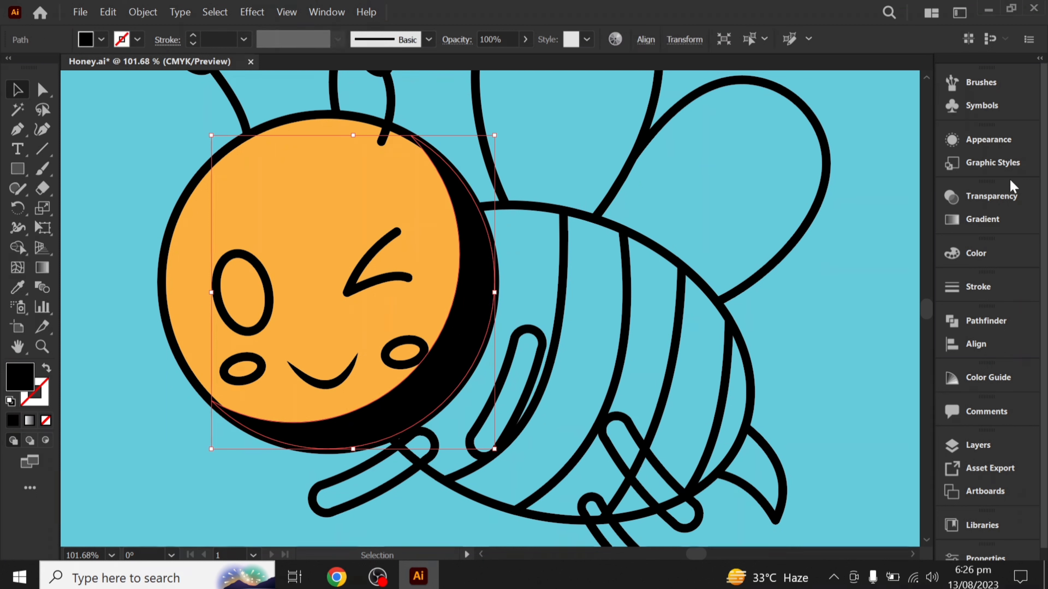
left_click(990, 196)
left_click(808, 206)
left_click(776, 264)
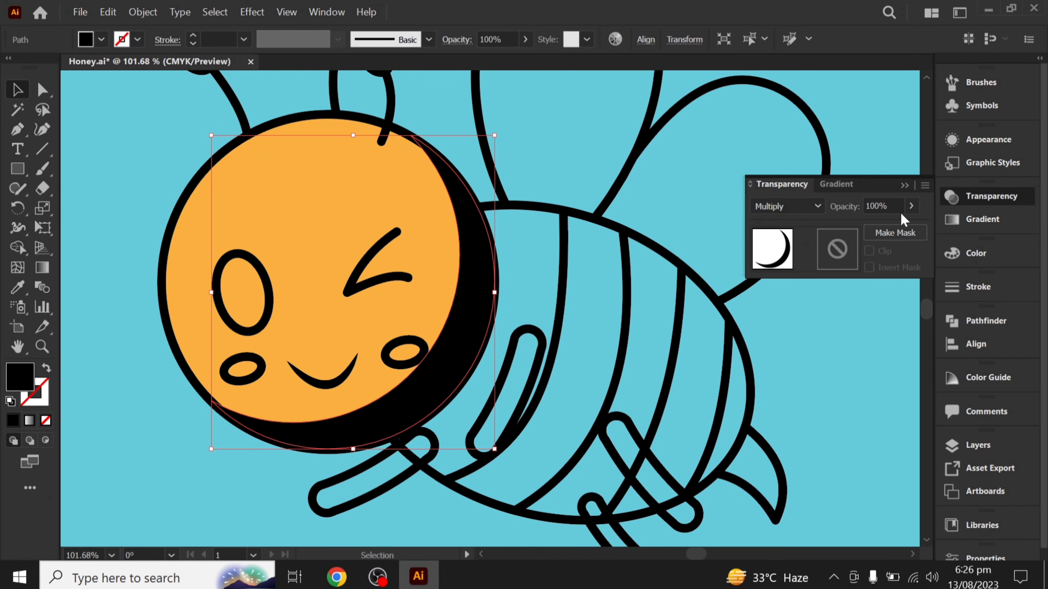
left_click(911, 206)
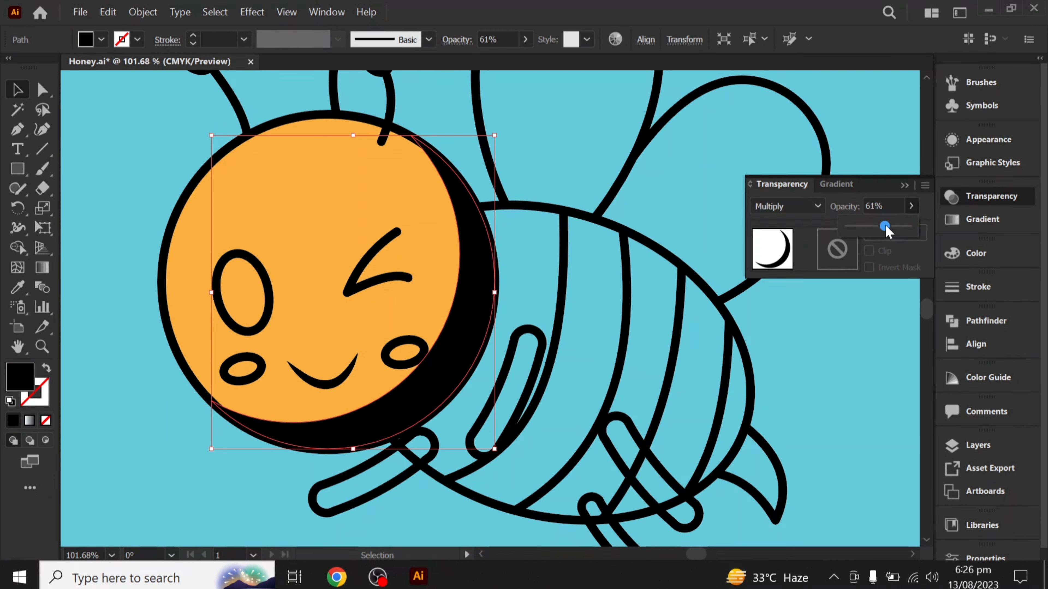
left_click(531, 172)
Nudge the shadow slightly lower and reduce its opacity to 23%
mouse_move(492, 324)
left_mouse_down()
mouse_move(475, 311)
mouse_move(516, 341)
mouse_move(434, 313)
mouse_move(483, 318)
left_mouse_up()
left_click_drag(485, 318, 485, 319)
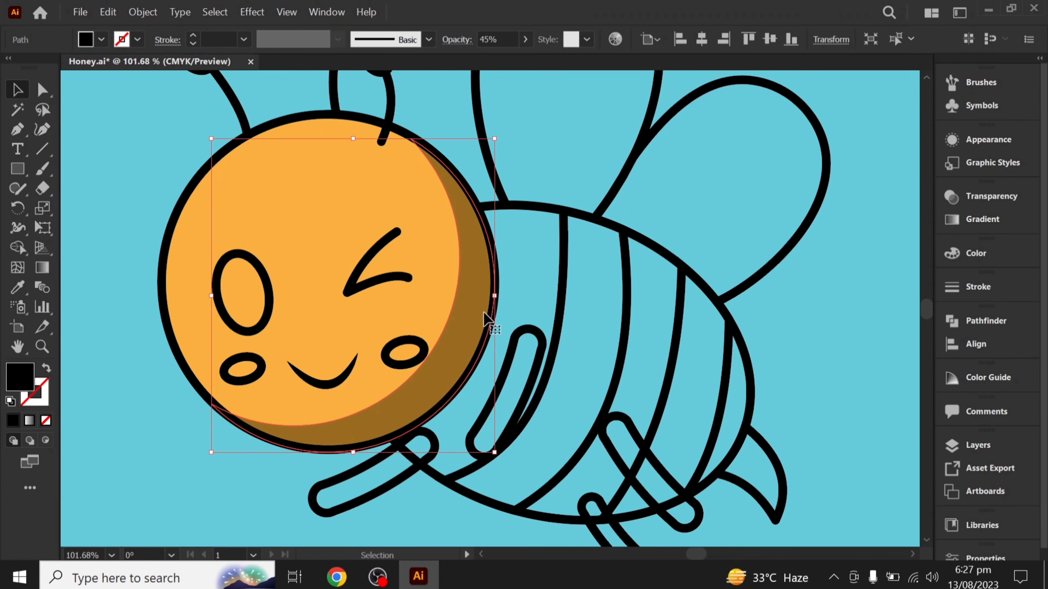
left_click(530, 40)
left_click_drag(482, 63, 479, 62)
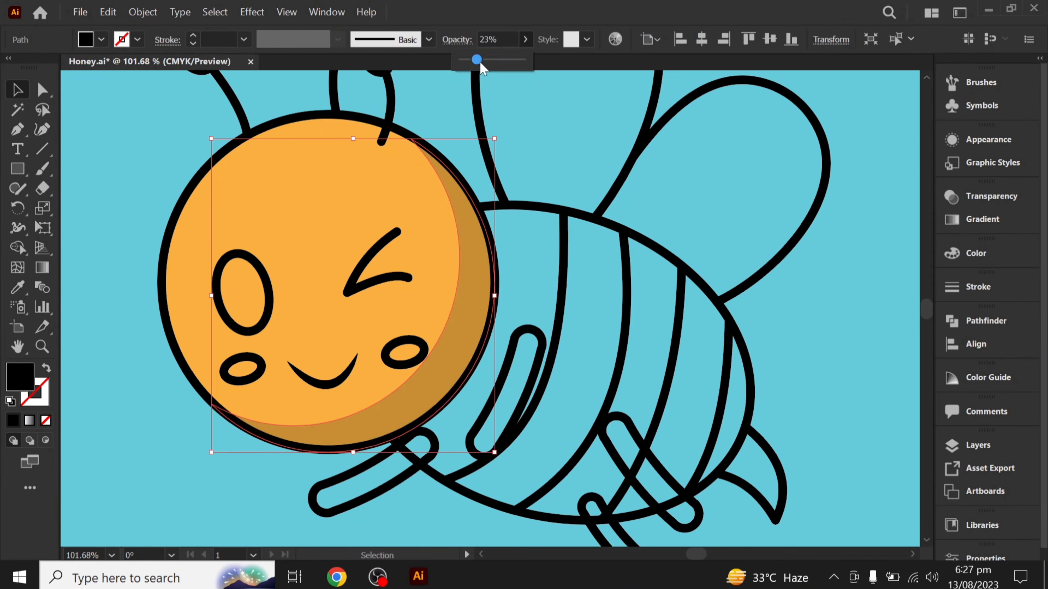
left_click(547, 130)
Fill the open eye ellipse solid black
key("ctrl+minus")
key("ctrl+minus")
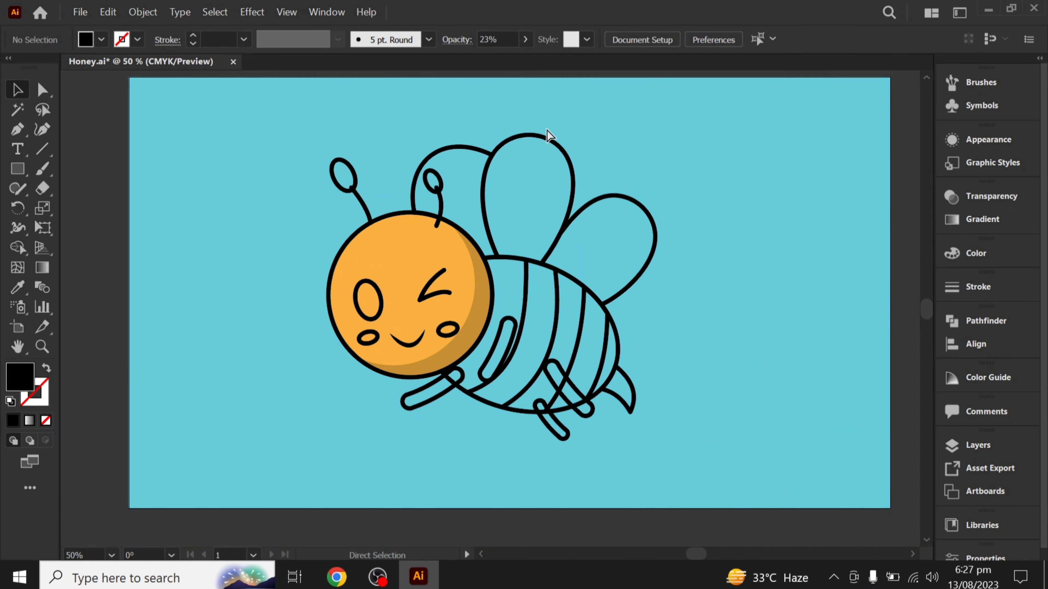
left_click(382, 304)
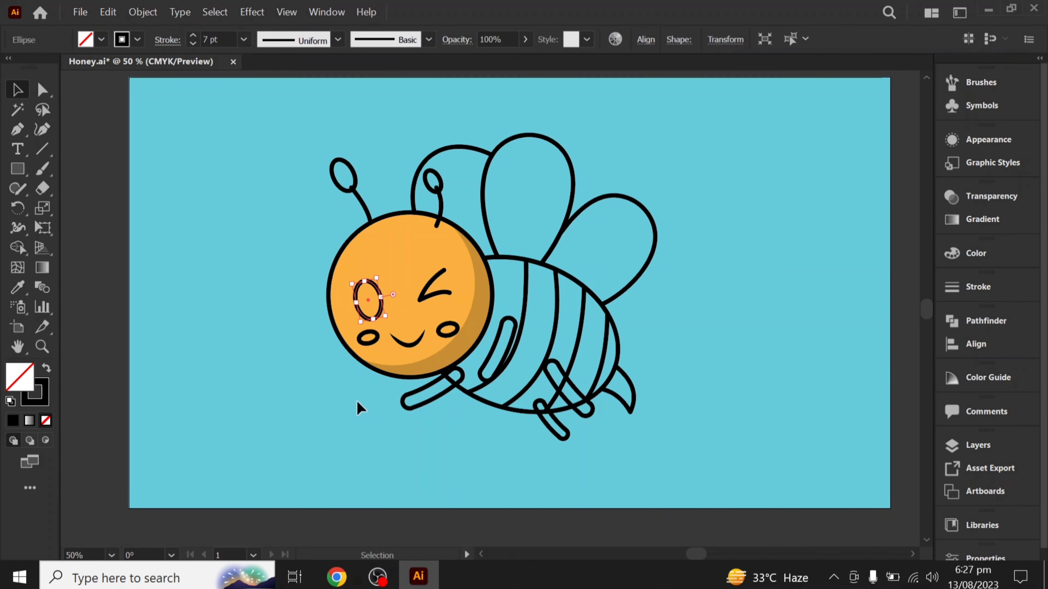
left_click(46, 368)
left_click(339, 403)
Add a white copy of the eye on top, scaled down into a highlight
scroll(407, 321, "up", 3)
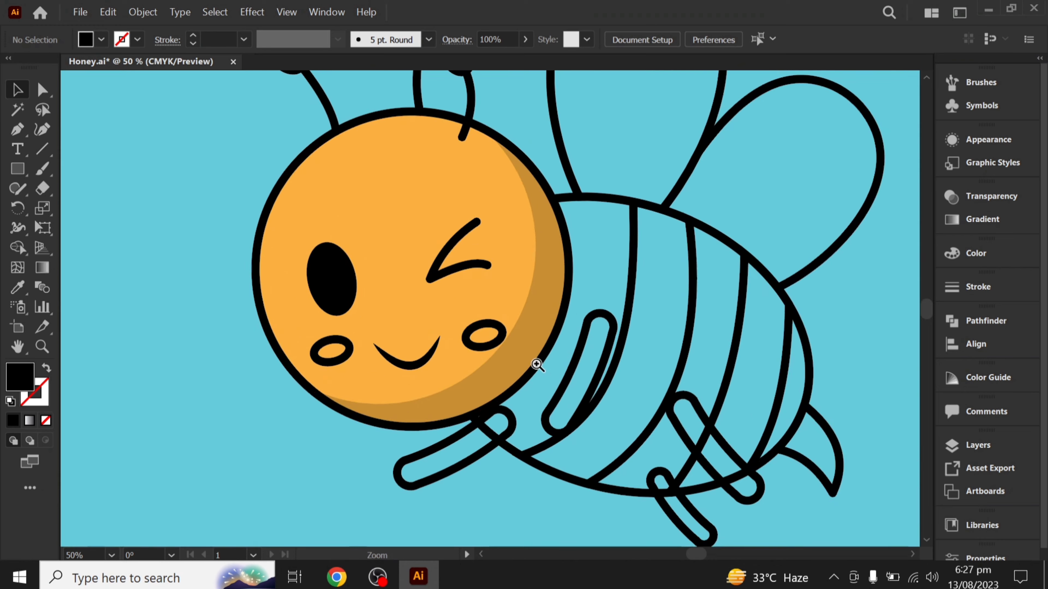
key("a")
left_click(392, 301)
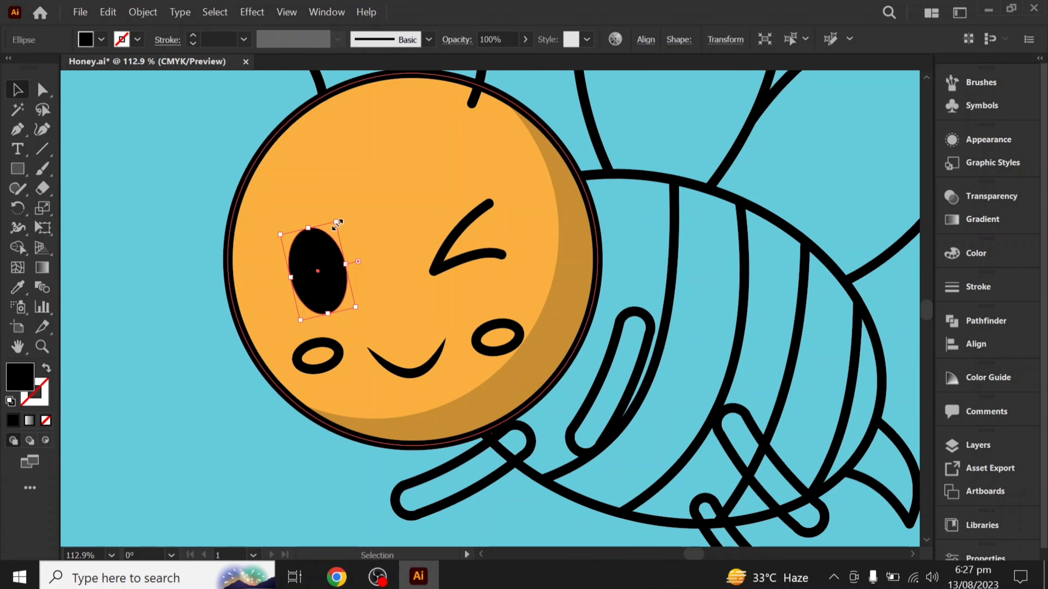
left_click(101, 39)
left_click(36, 68)
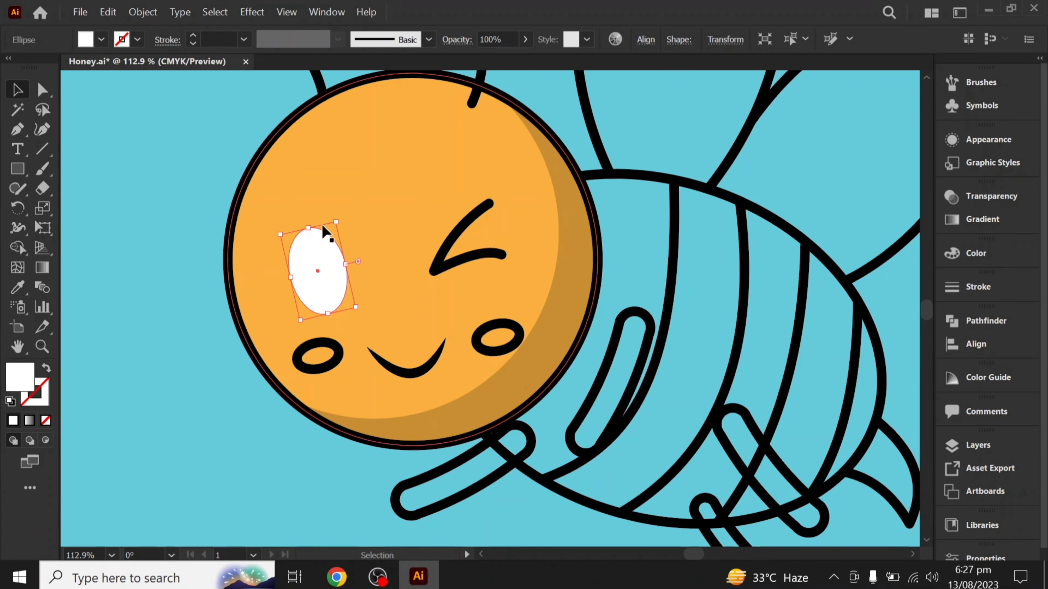
left_click_drag(335, 225, 321, 273)
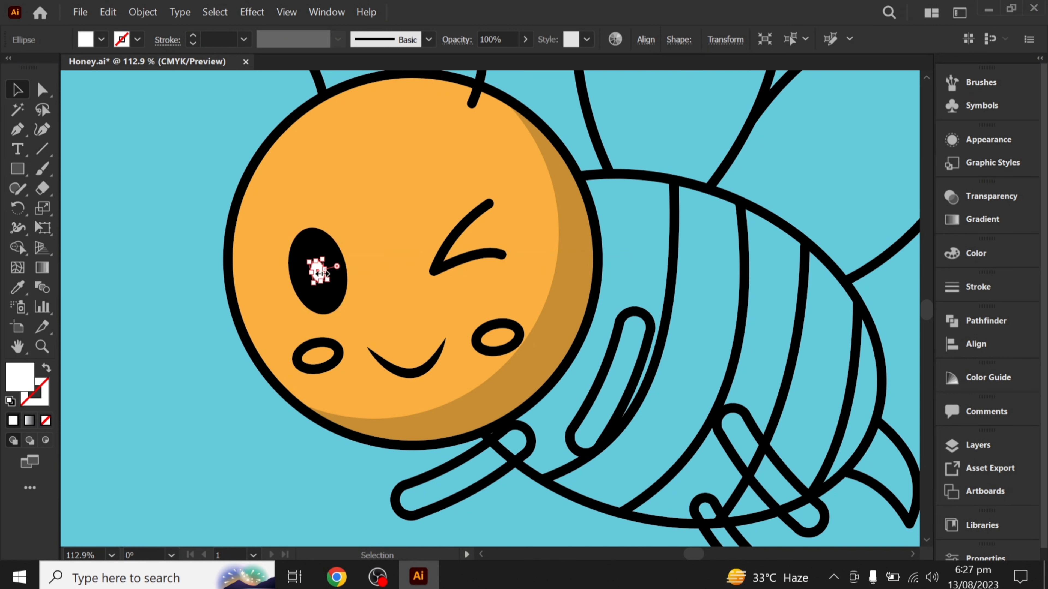
mouse_move(317, 273)
left_mouse_down()
mouse_move(314, 286)
mouse_move(315, 276)
left_mouse_up()
scroll(320, 273, "up", 3)
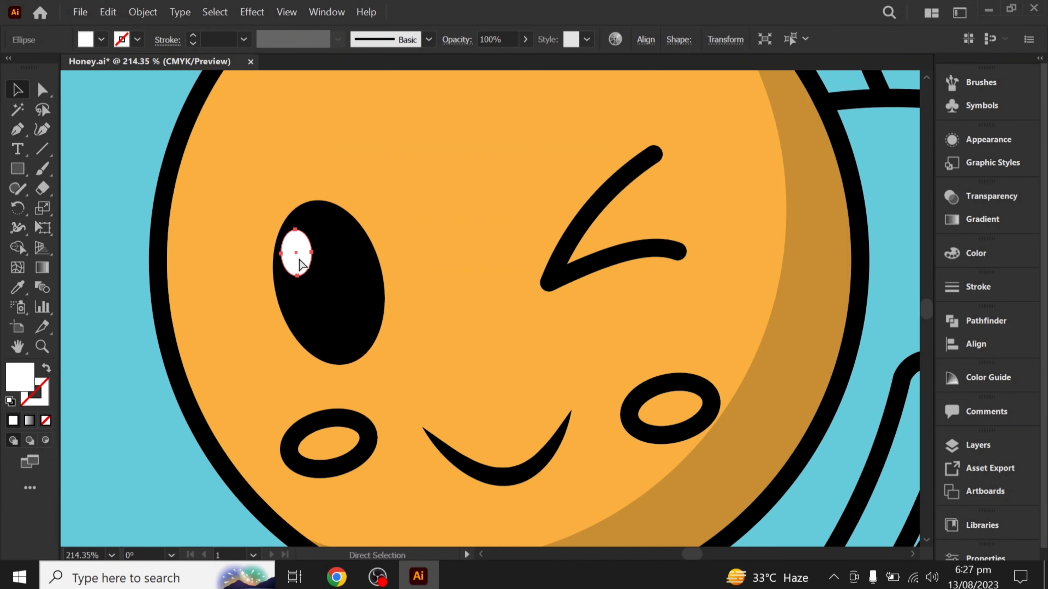
Add a smaller light grey highlight copy at the pupil's lower right
mouse_move(302, 264)
left_mouse_down()
mouse_move(356, 319)
mouse_move(373, 306)
mouse_move(362, 333)
left_mouse_up()
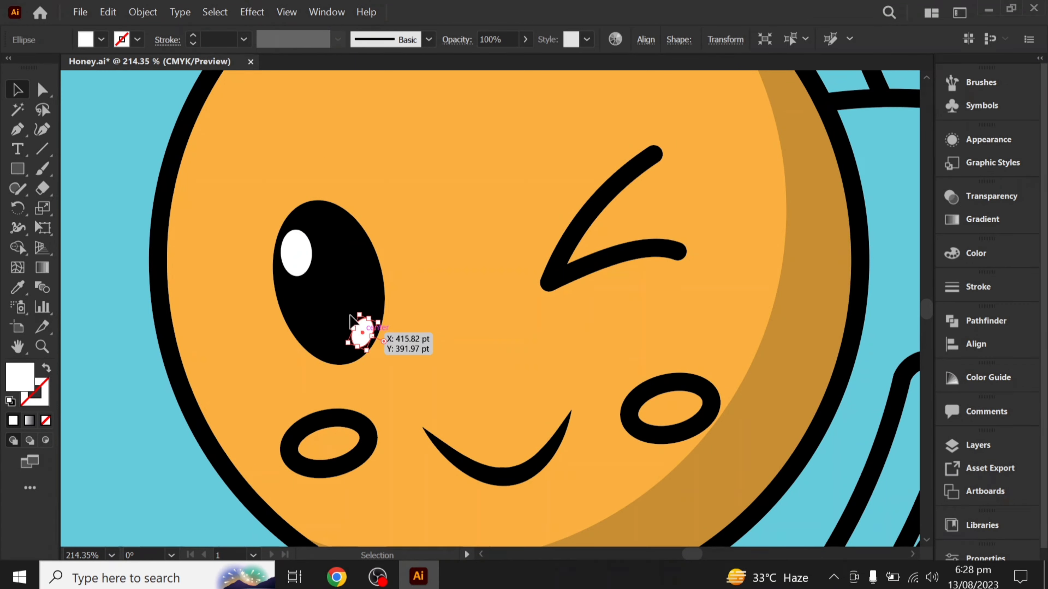
left_click(101, 40)
left_click(114, 115)
left_click(120, 282)
key("ctrl+minus")
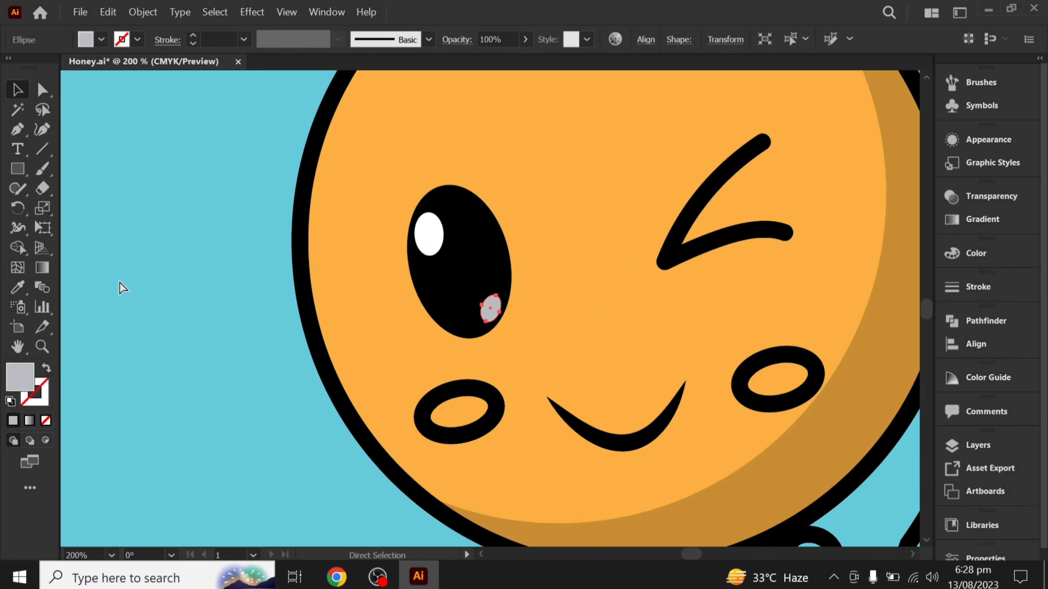
scroll(120, 283, "down", 5)
scroll(393, 285, "up", 3)
Use the Width tool on the wink stroke, thinning both ends into tapered points
scroll(440, 369, "up", 1)
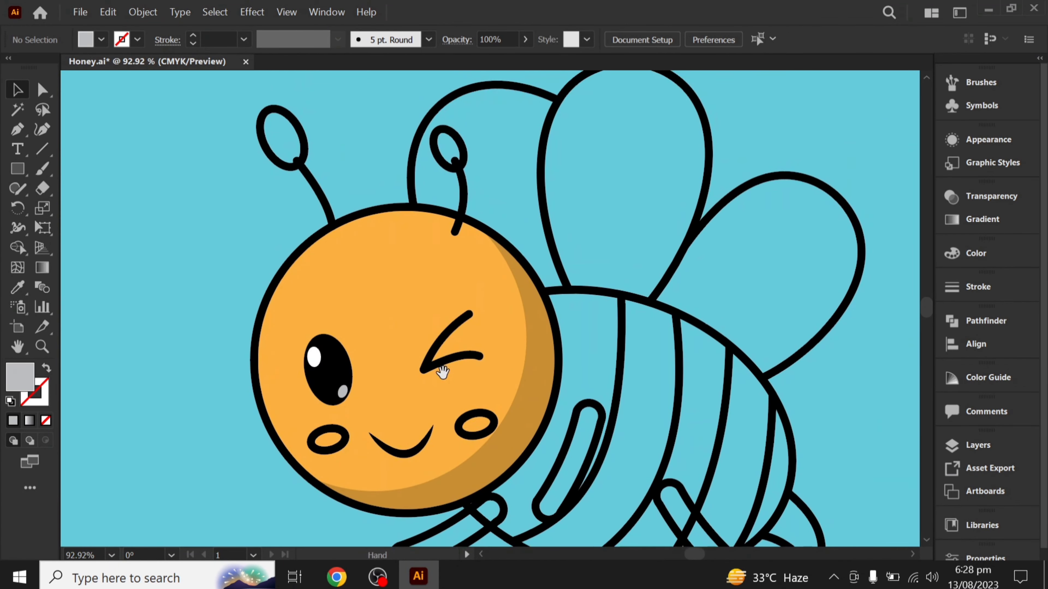
left_click(447, 365)
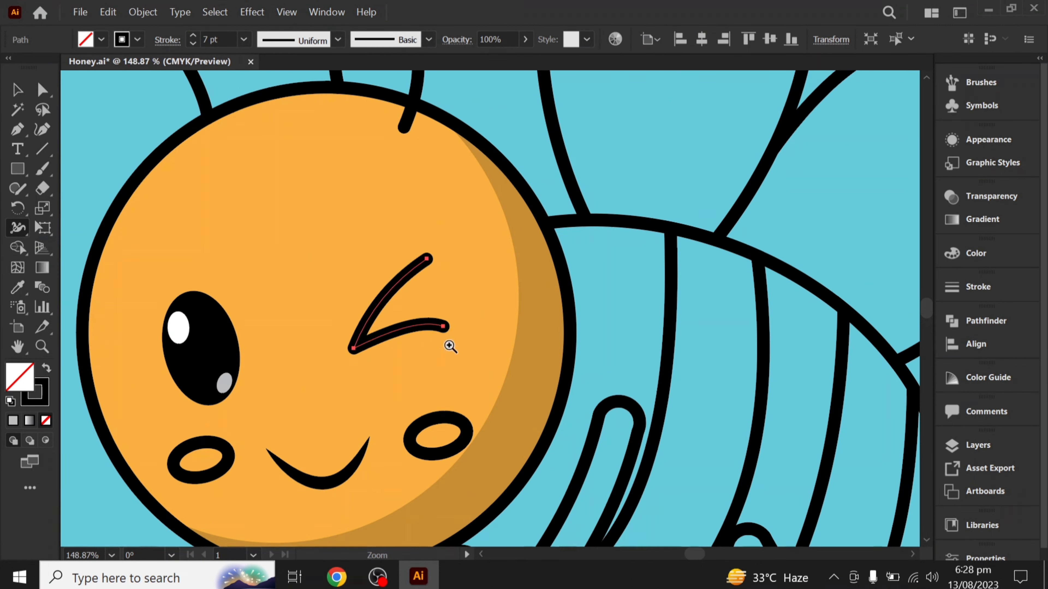
left_click_drag(427, 368, 447, 347)
left_click_drag(240, 437, 216, 458)
left_click_drag(501, 372, 508, 367)
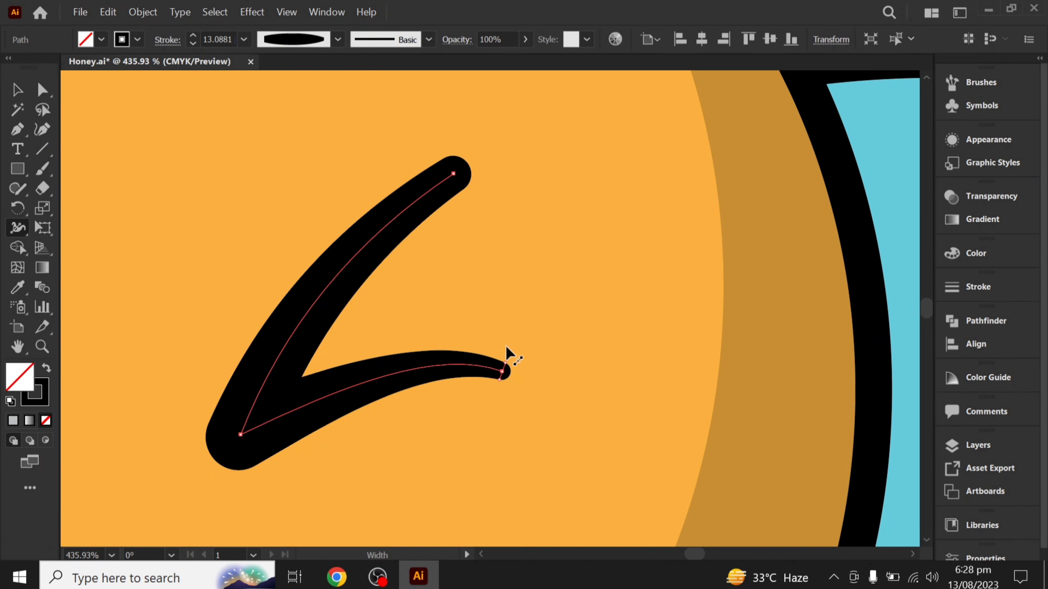
left_click_drag(466, 190, 456, 182)
key("v")
key("ctrl+0")
left_click(295, 450)
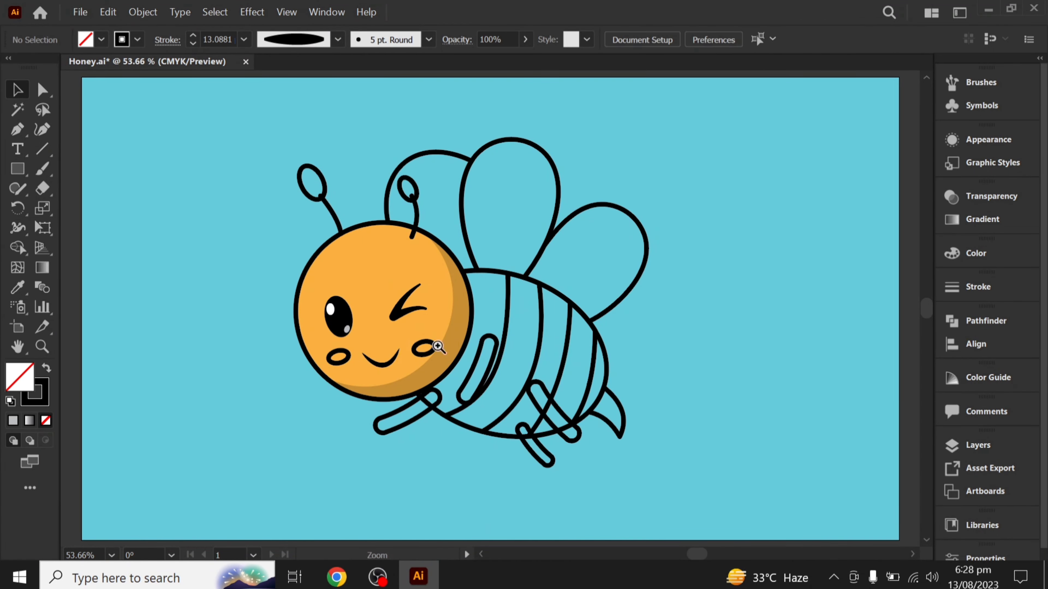
scroll(438, 347, "up", 2)
Fill both cheeks with bright pinkish red ff0049 and no outline
left_click(310, 396)
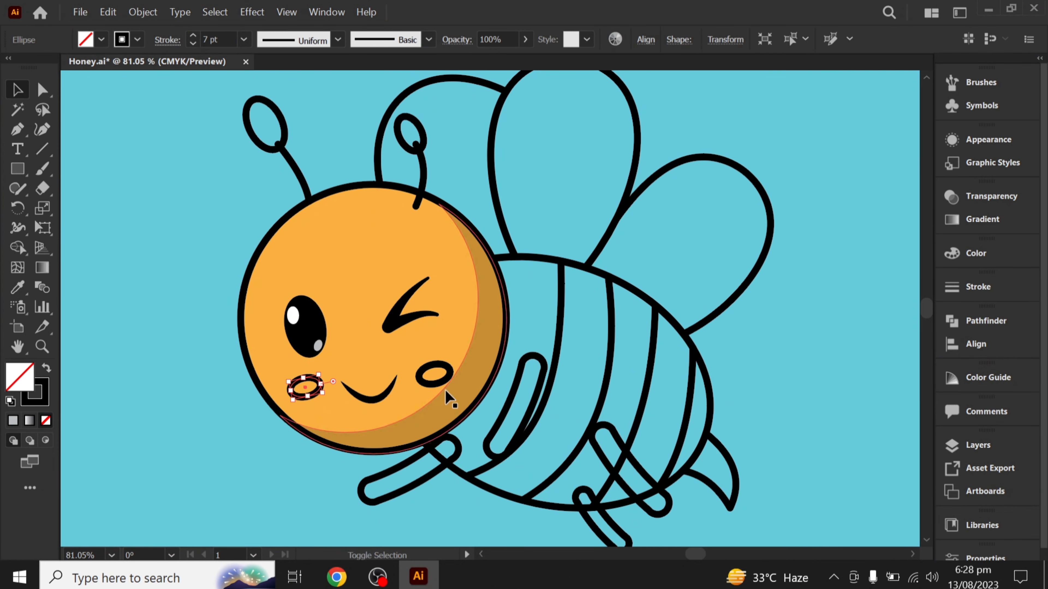
left_click(442, 388, "shift")
left_click(46, 367)
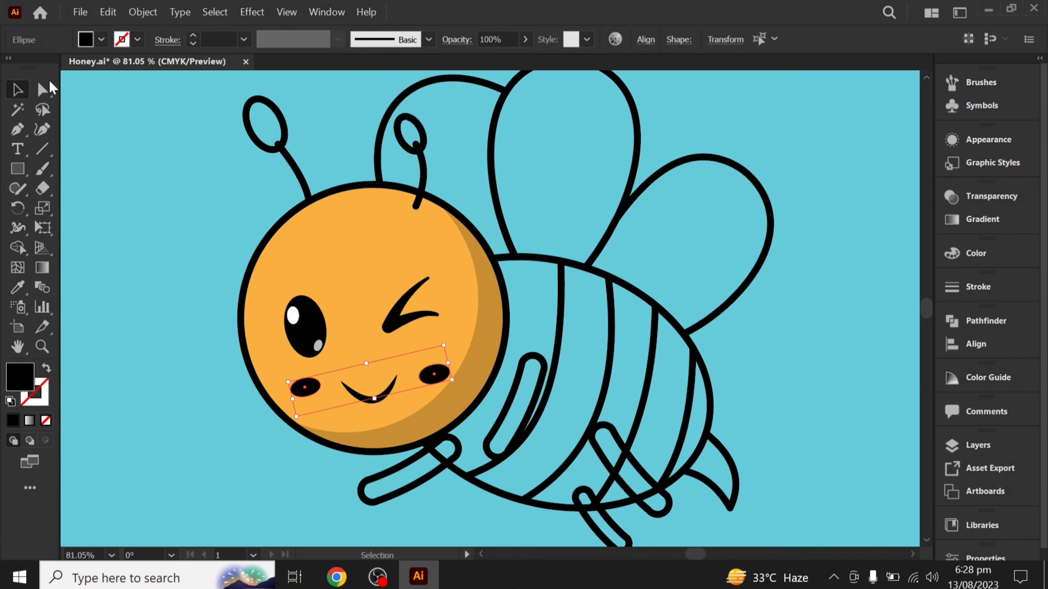
left_click(102, 39)
left_click(58, 68)
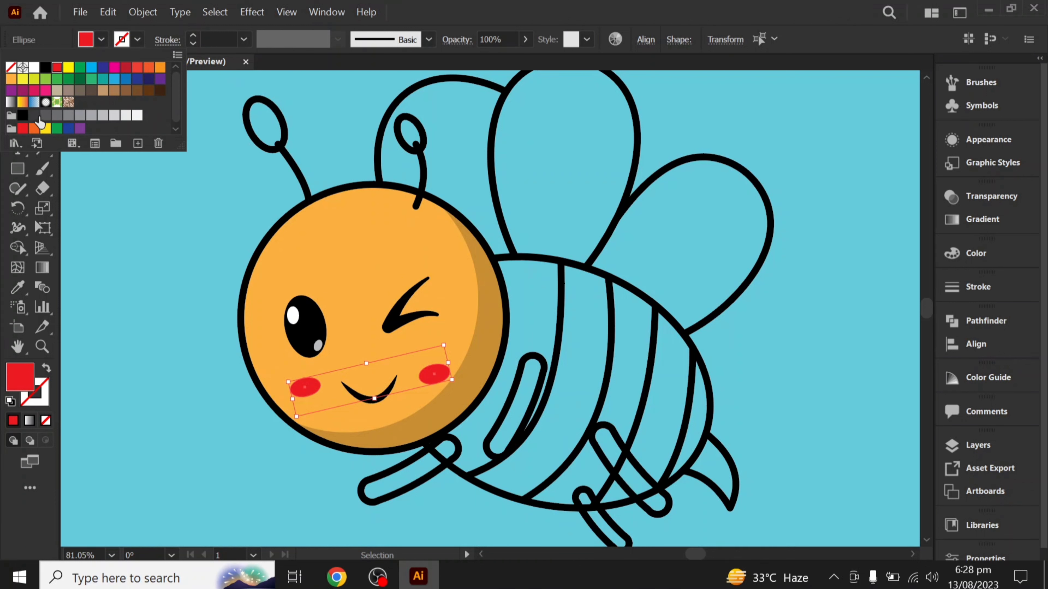
left_click(22, 129)
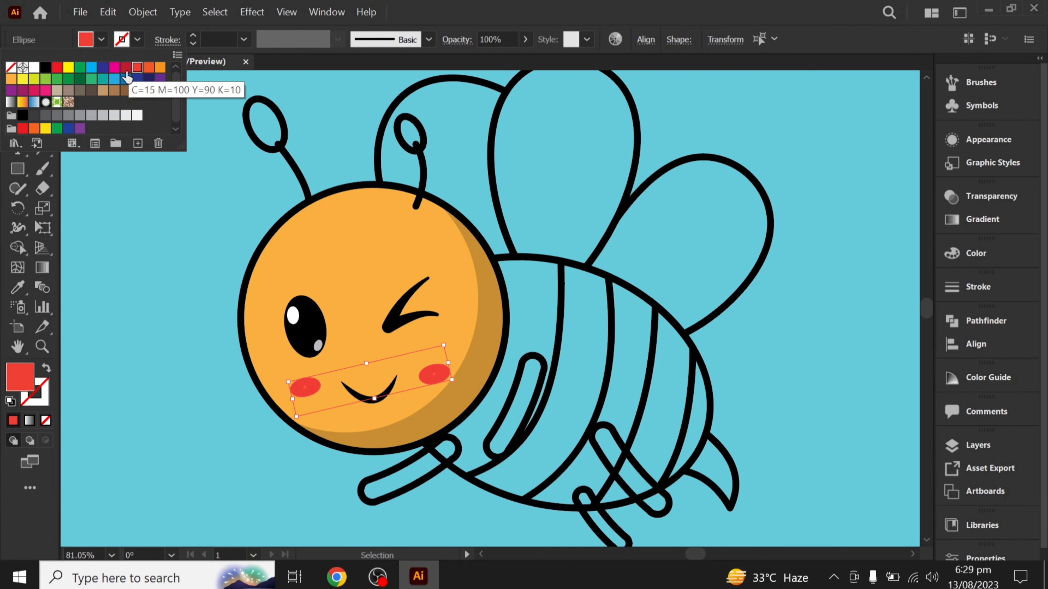
left_click(199, 186)
key("ctrl+z")
key("ctrl+z")
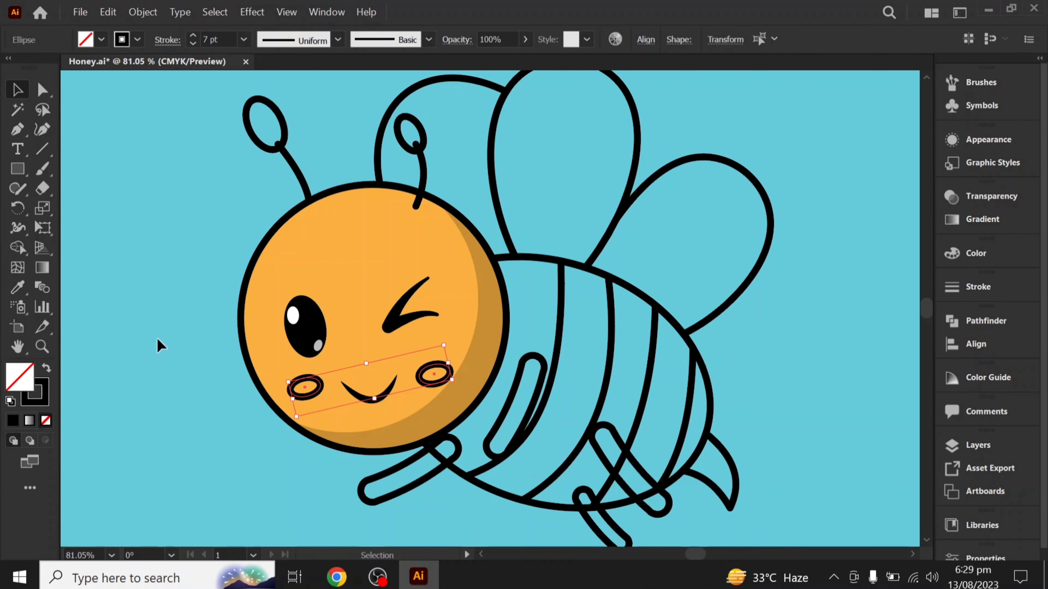
left_click(46, 370)
double_click(19, 376)
left_click(720, 228)
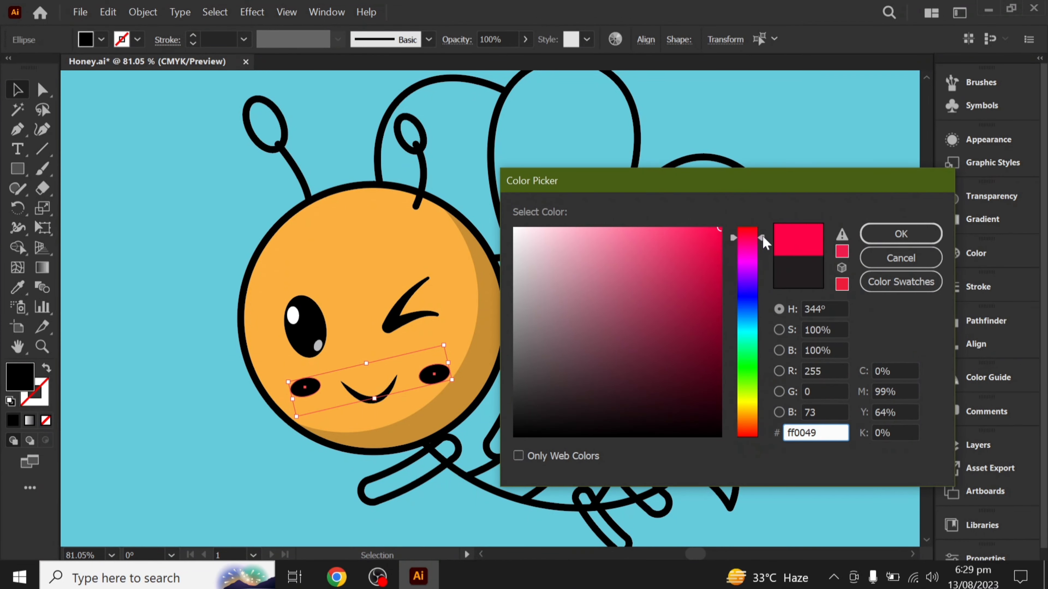
key("Return")
Fill the left antenna tip solid black and select the right antenna tip
left_click(311, 451)
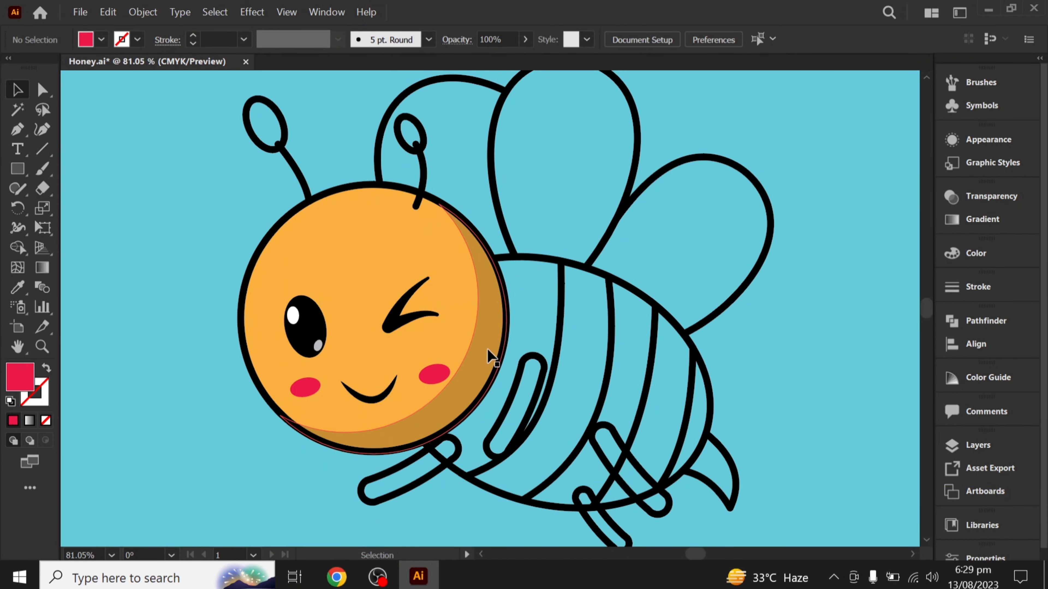
scroll(261, 191, "up", 3)
left_click(260, 208)
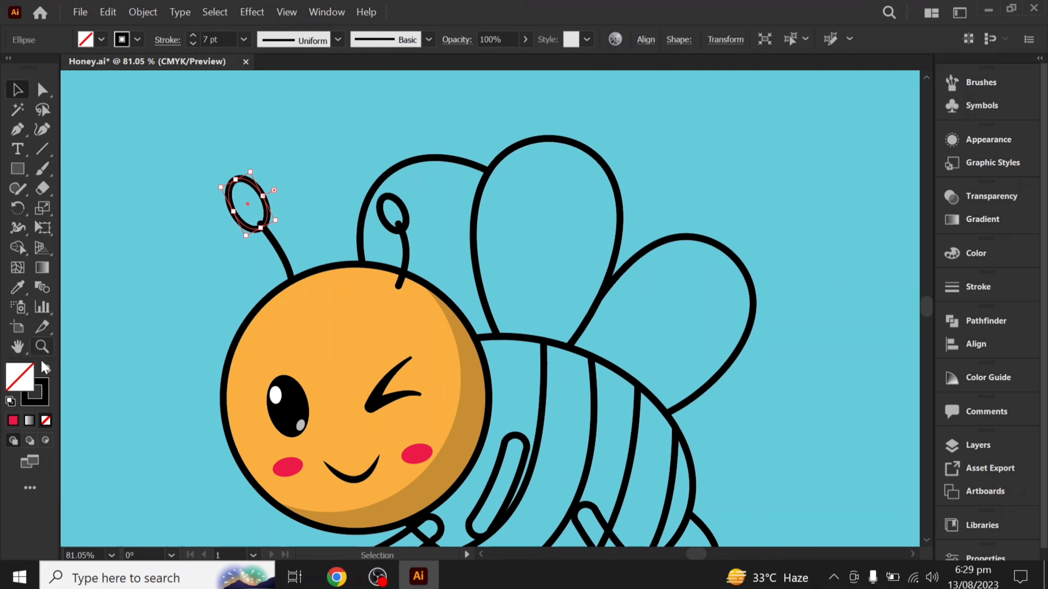
left_click(45, 368)
left_click(391, 219)
Fill the right antenna tip black and tilt it slightly
left_click(45, 368)
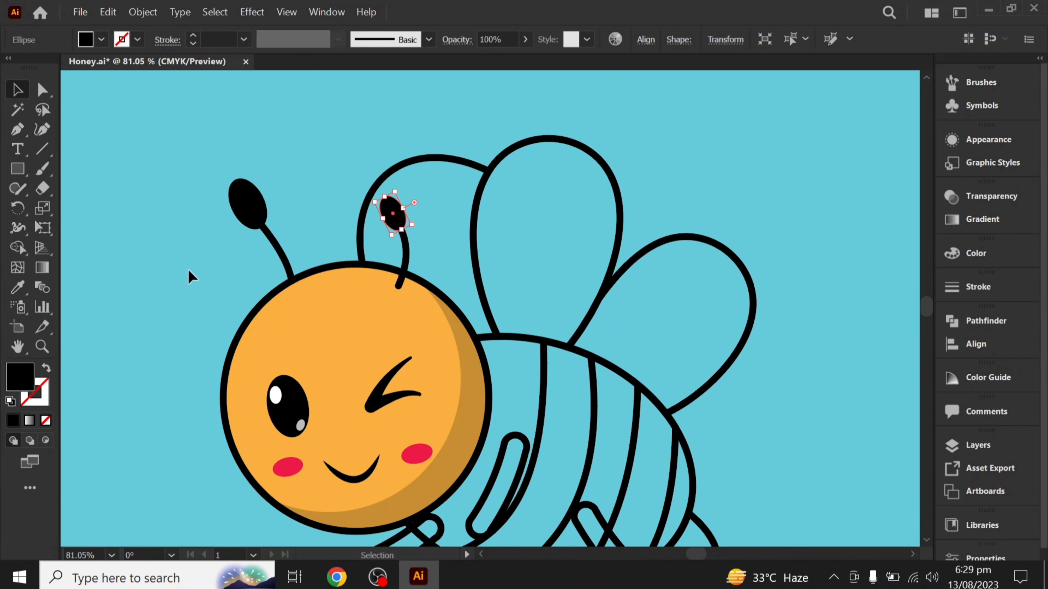
left_click_drag(420, 213, 423, 228)
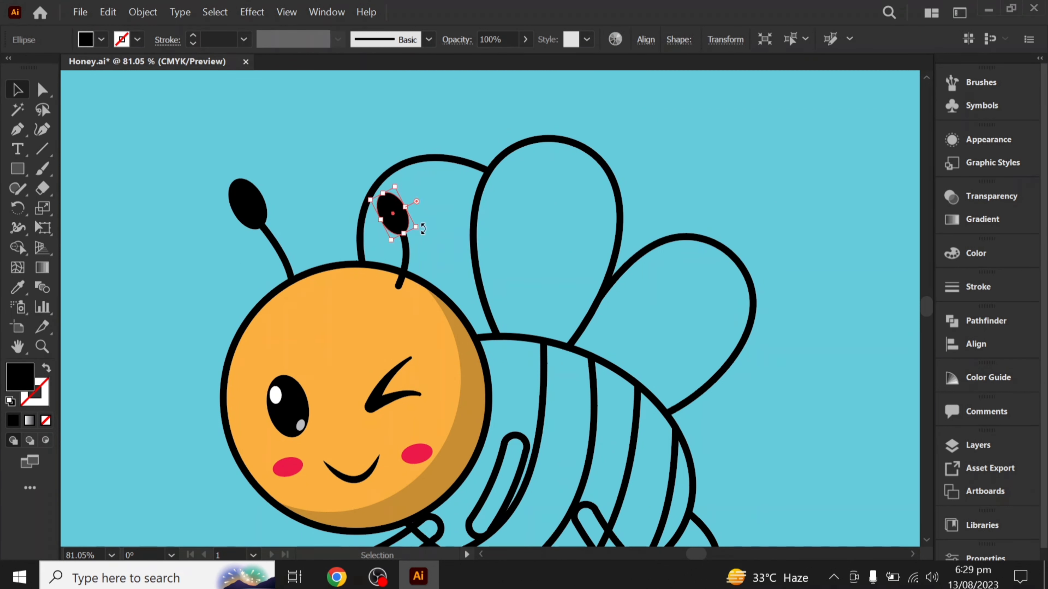
left_click(454, 250)
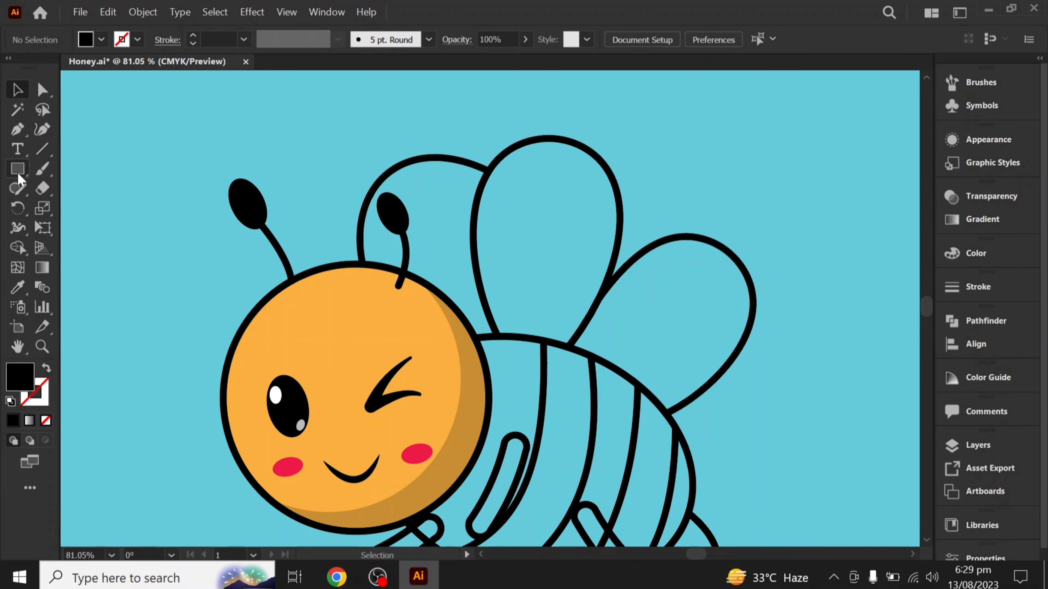
Add a small eye-highlight-grey ellipse in one antenna tip and copy it into the other
left_click_drag(19, 178, 58, 208)
scroll(201, 179, "up", 3)
mouse_move(204, 185)
left_mouse_down()
mouse_move(223, 208)
mouse_move(278, 177)
mouse_move(501, 193)
left_mouse_up()
key("v")
key("i")
left_click(368, 524)
left_click(212, 216)
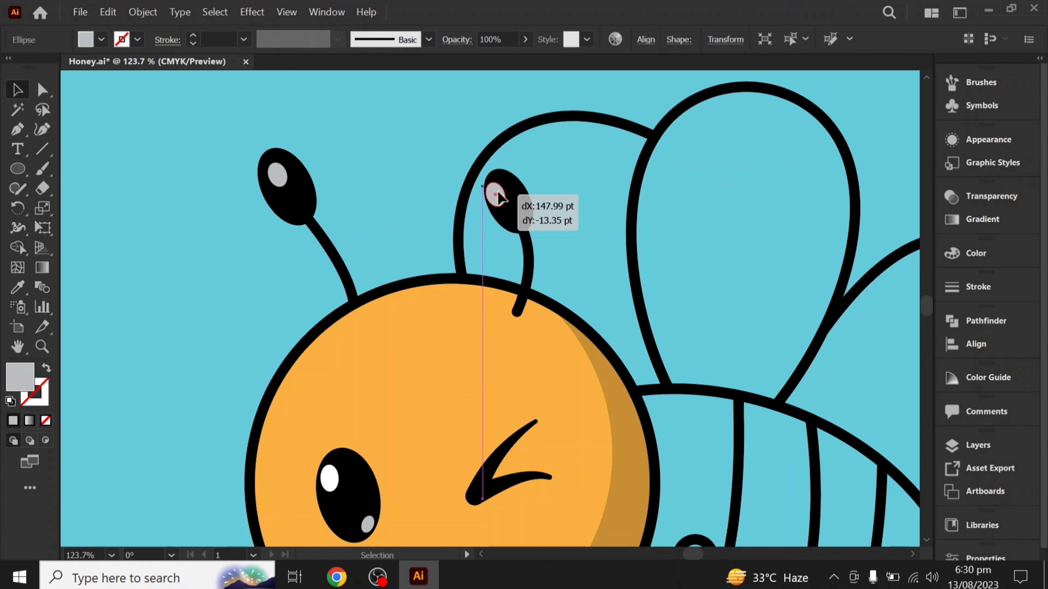
left_click(600, 239)
scroll(600, 239, "down", 5)
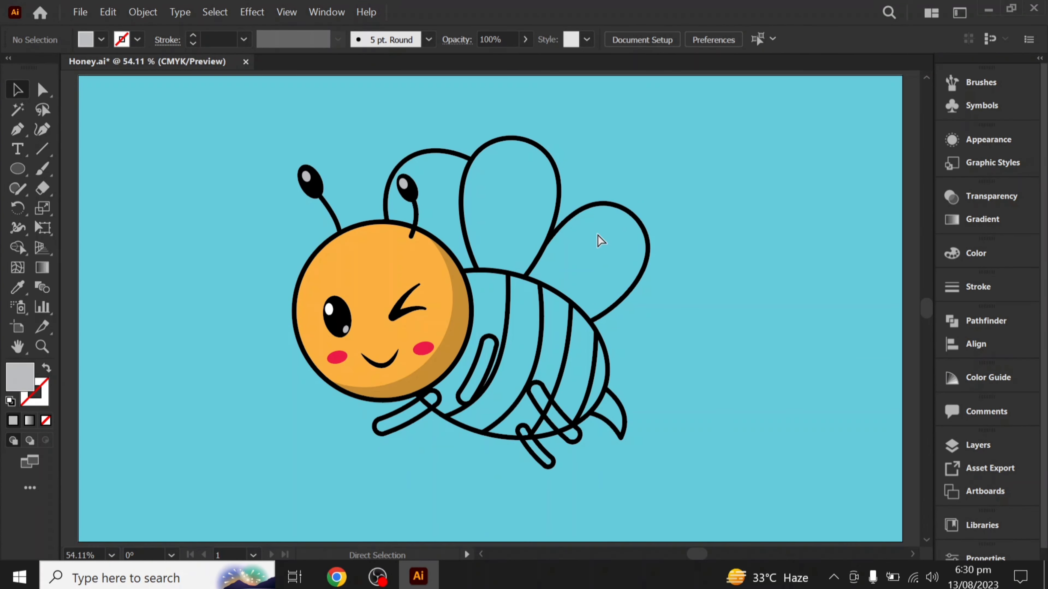
scroll(553, 423, "up", 2)
Eyedrop the head's orange onto the bee's body
left_click(623, 364)
key("i")
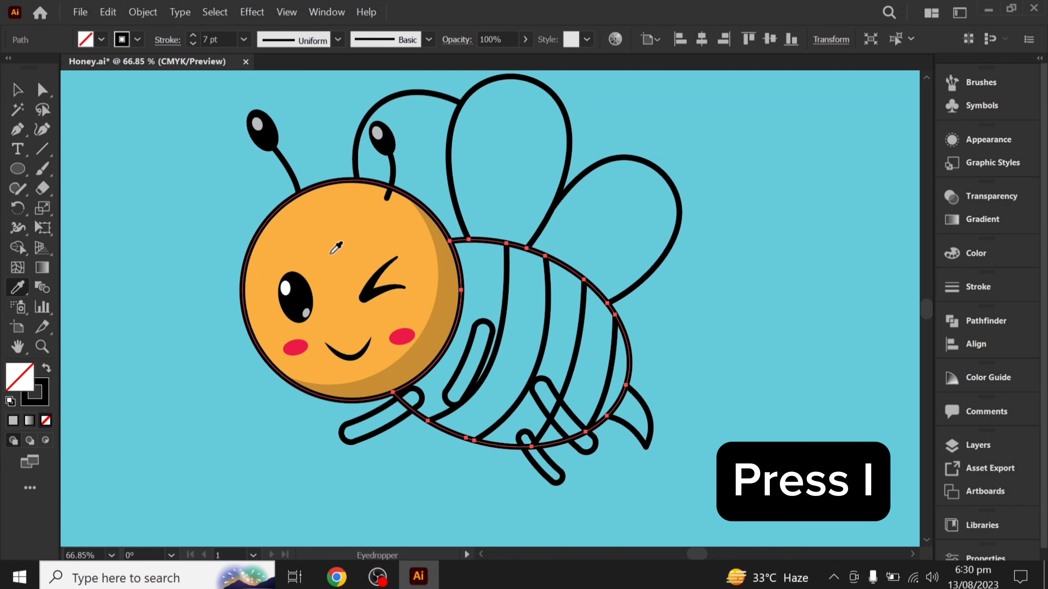
left_click(402, 241)
key("v")
left_click(740, 416)
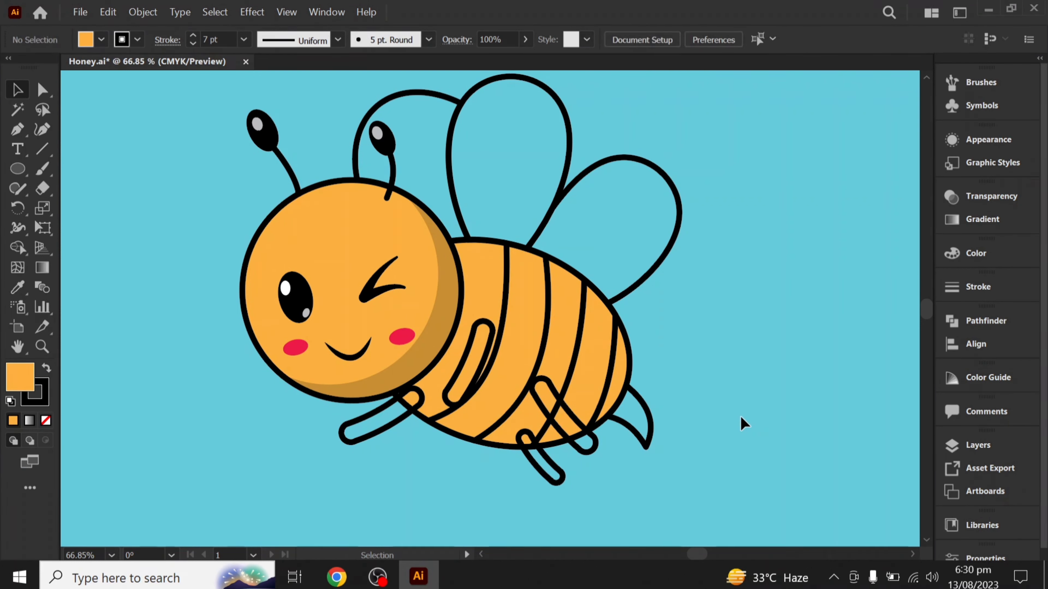
Pen-draw a six-point polygon covering the lower half of the body
key("p")
left_click(456, 321)
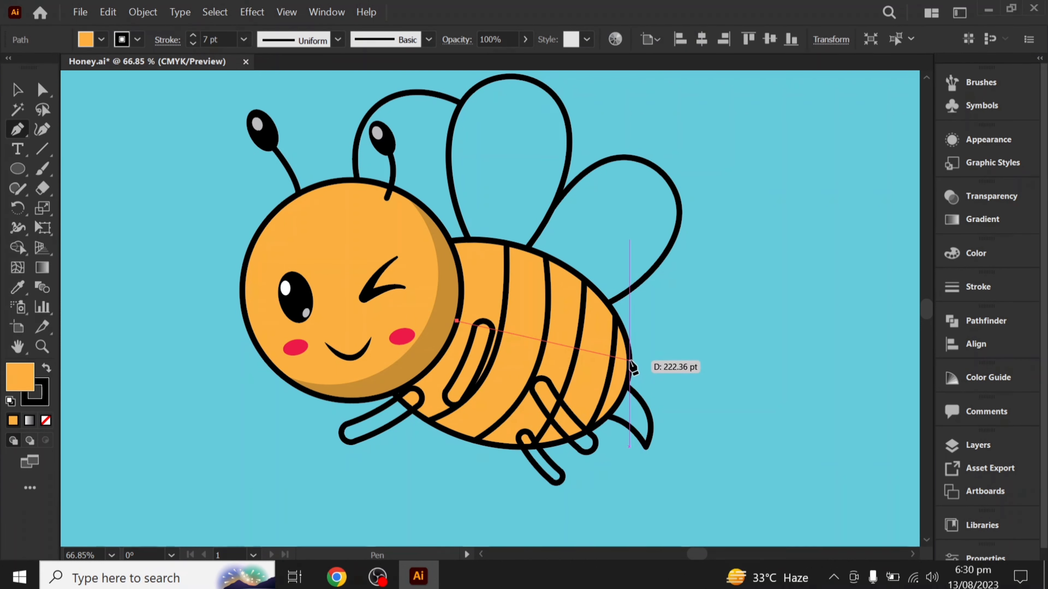
left_click(629, 364)
left_click(692, 392)
left_click(711, 496)
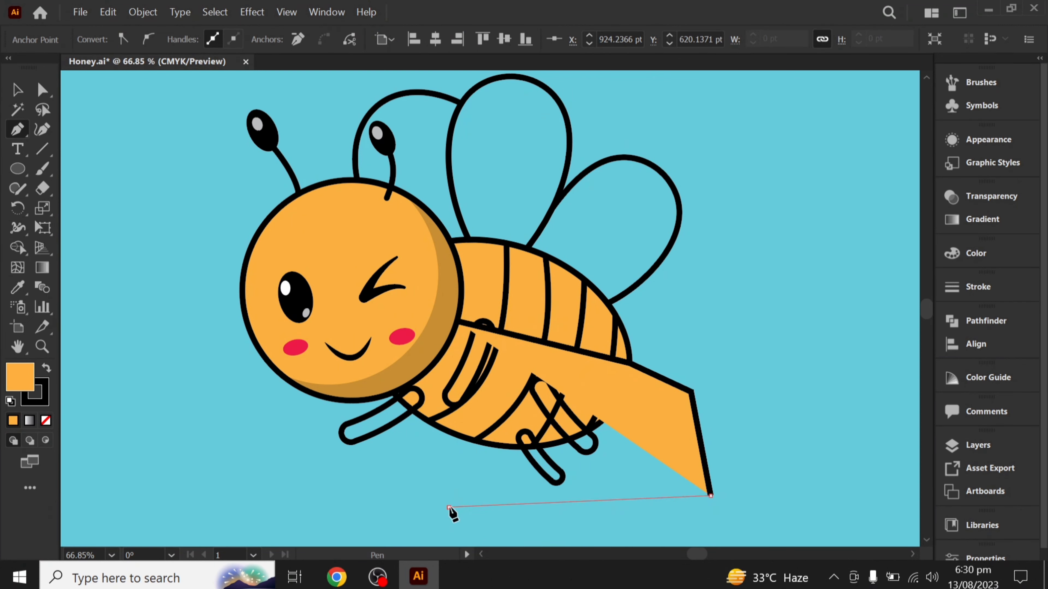
left_click(449, 508)
left_click(302, 453)
left_click(456, 321)
key("v")
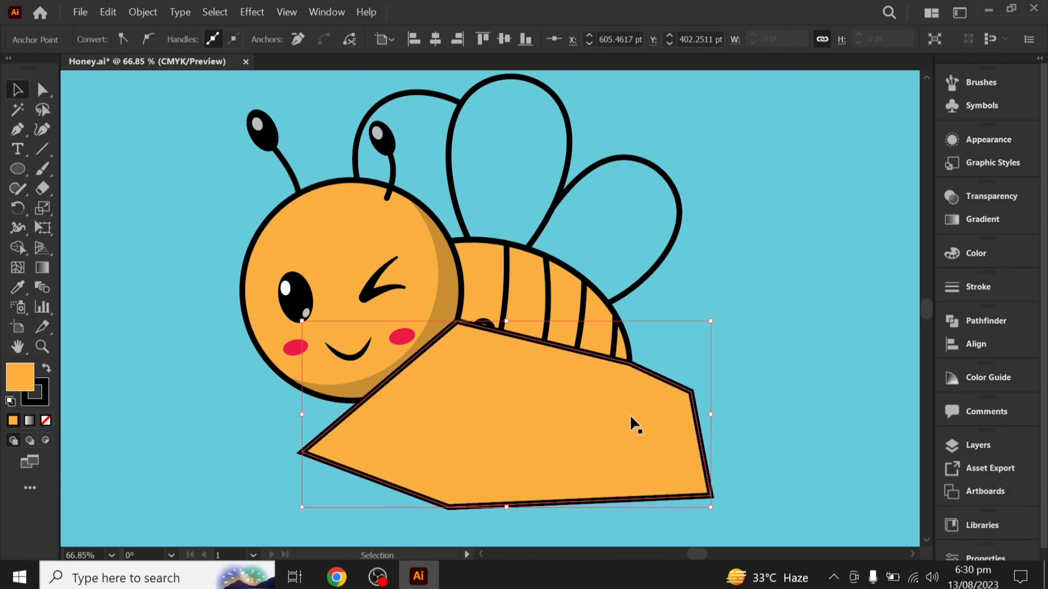
left_click(691, 353)
Trim the polygon with Shape Builder so only the part inside the body remains
left_click(680, 413)
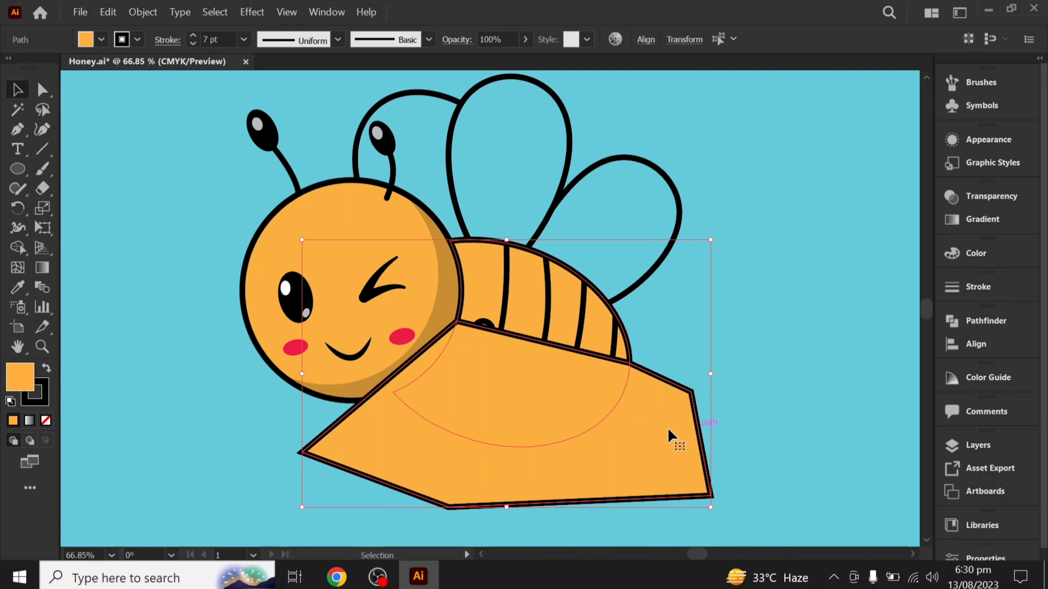
left_click(17, 268)
left_click(642, 469, "alt")
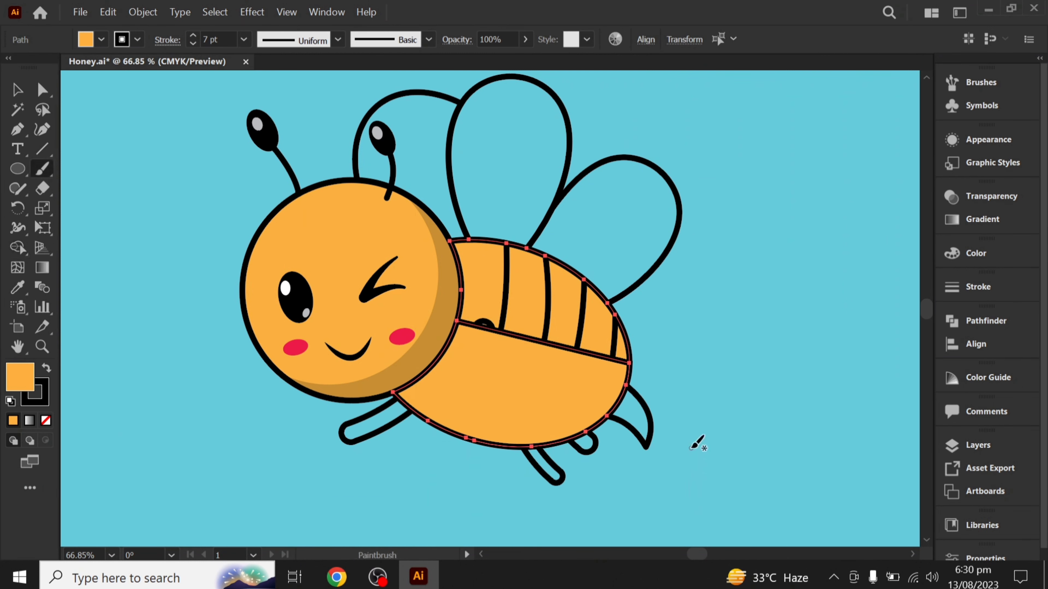
key("v")
key("ctrl+shift+a")
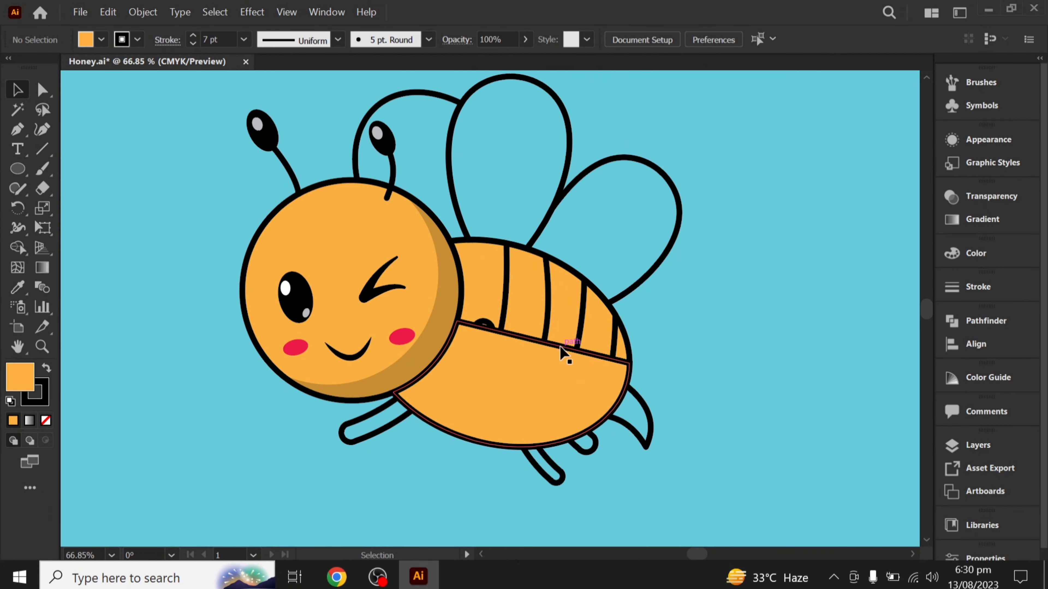
Curve the shadow's top edge and give it the head shadow's darker orange
key("shift+c")
left_click_drag(561, 347, 532, 378)
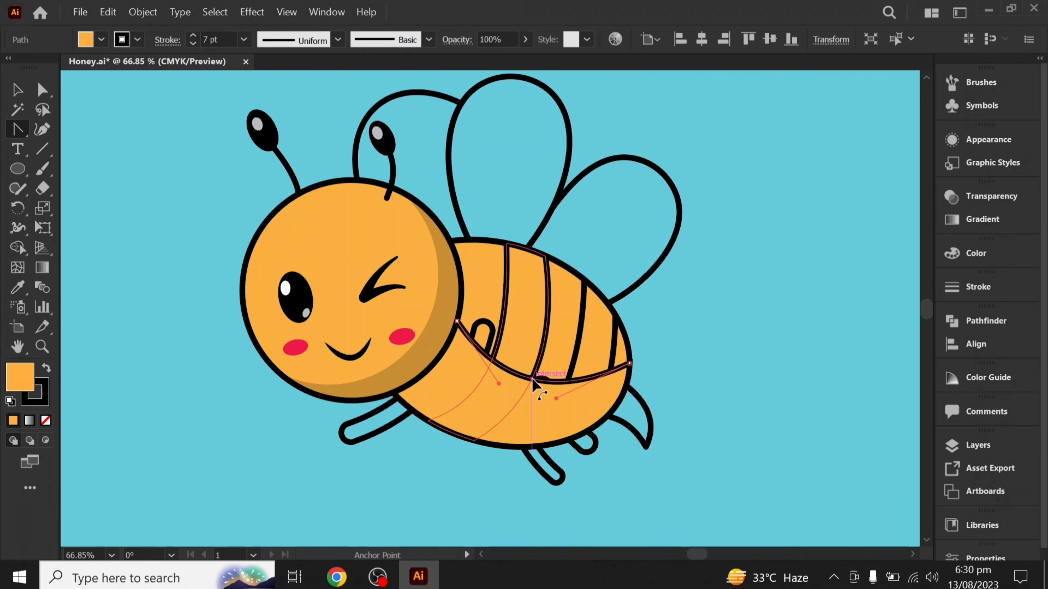
left_click_drag(532, 378, 530, 386)
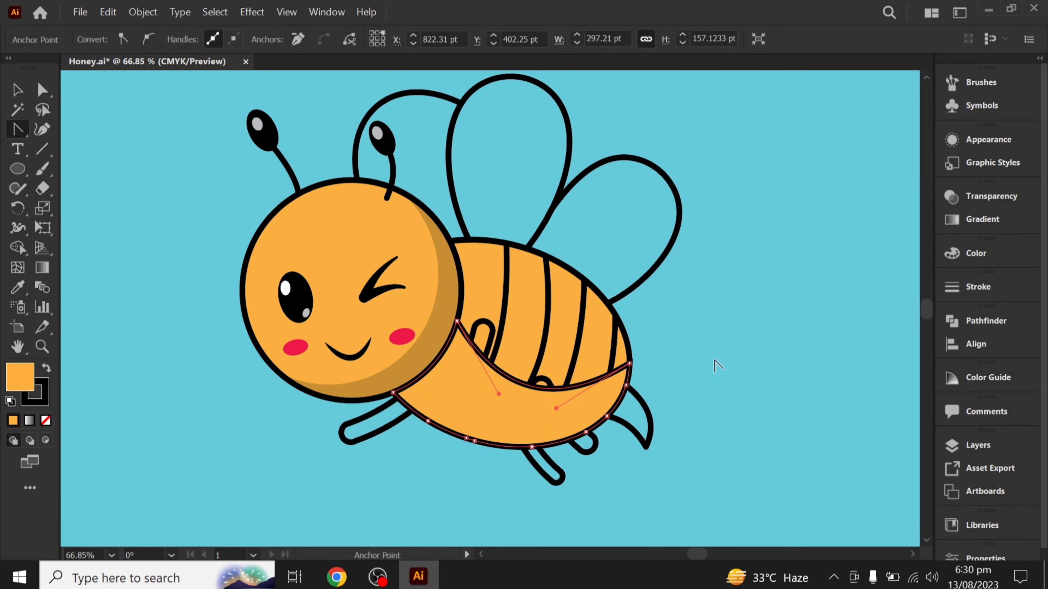
key("v")
left_click(423, 352, "shift")
key("i")
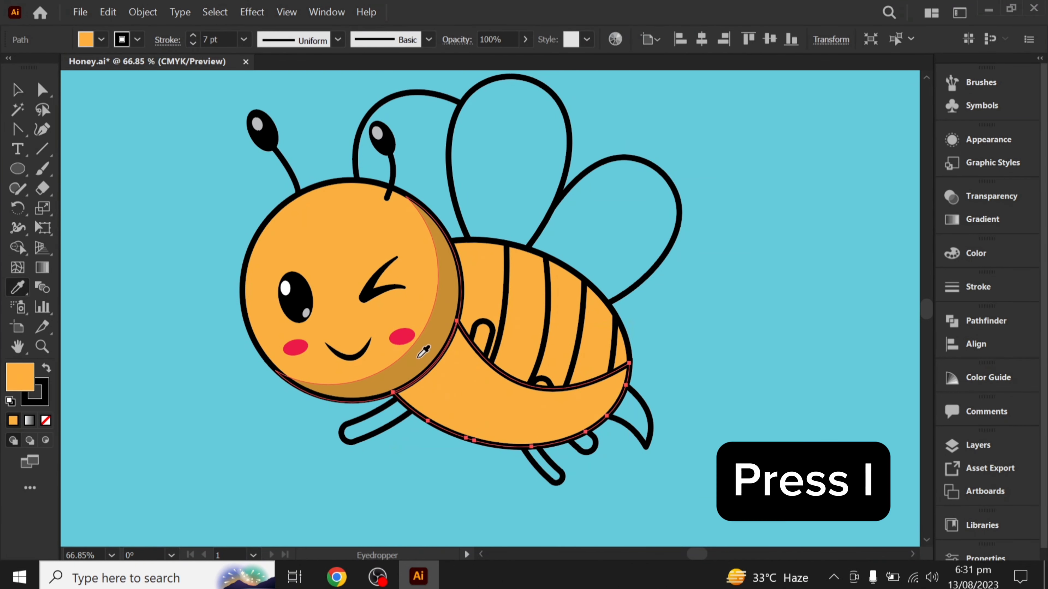
left_click(424, 352)
Draw a wide ellipse beside the head and flatten its bottom into an oval
key("v")
left_click(682, 378)
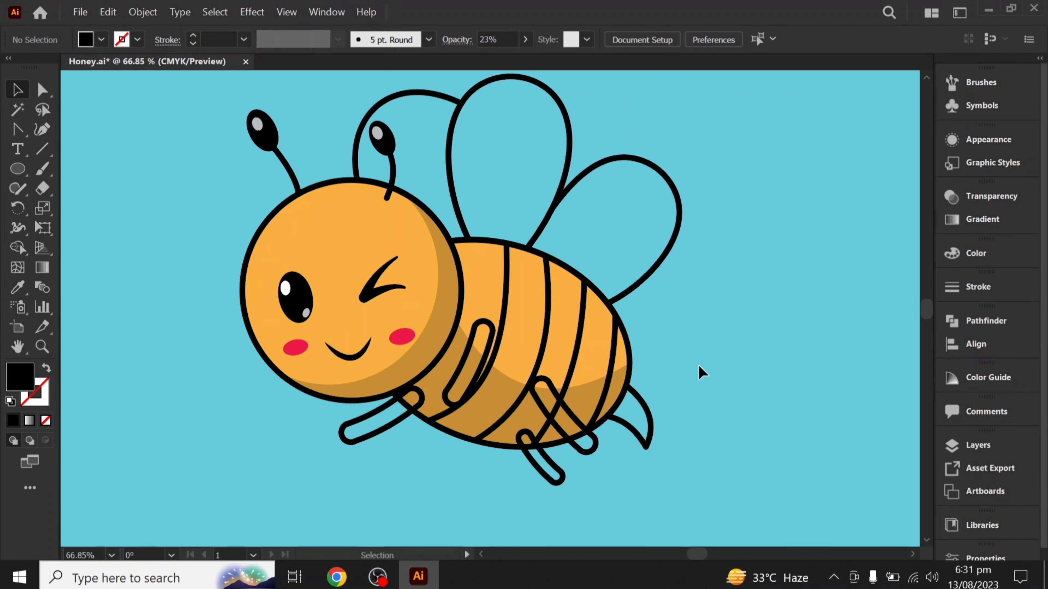
left_click_drag(94, 203, 279, 260)
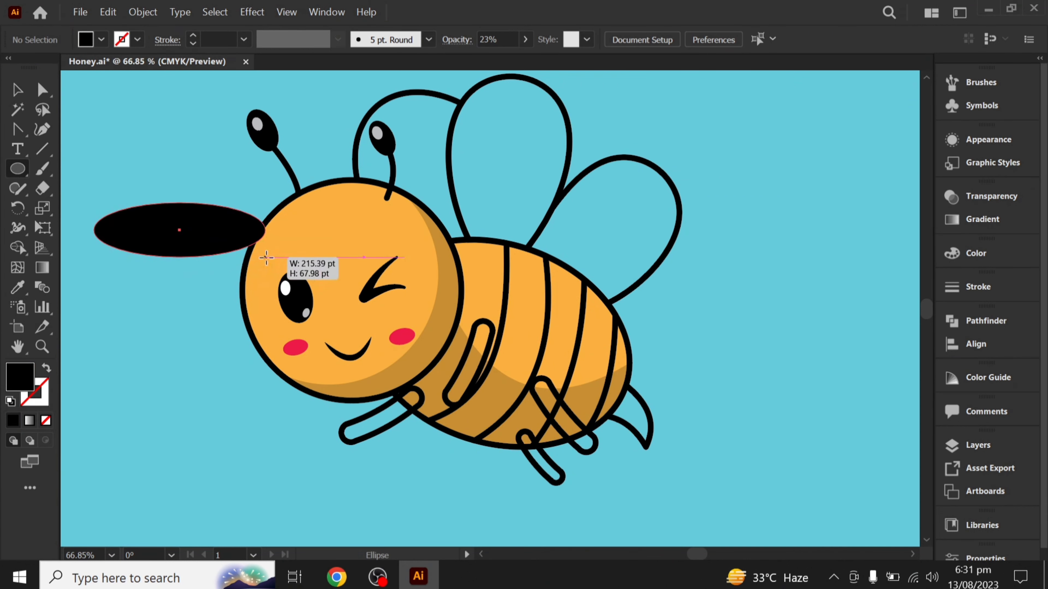
key("a")
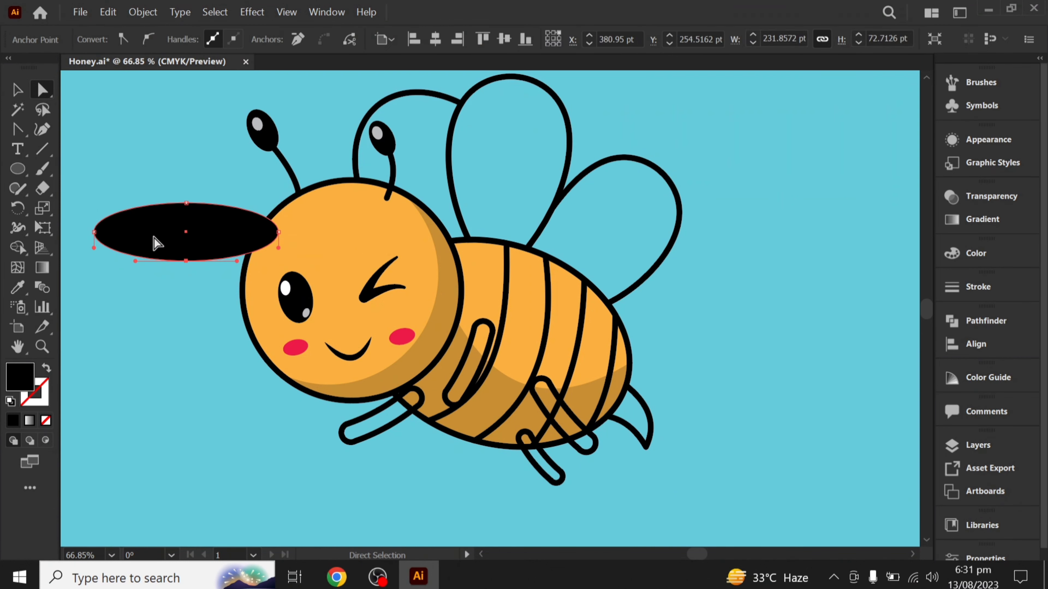
left_click_drag(154, 256, 155, 239)
left_click_drag(278, 233, 279, 232)
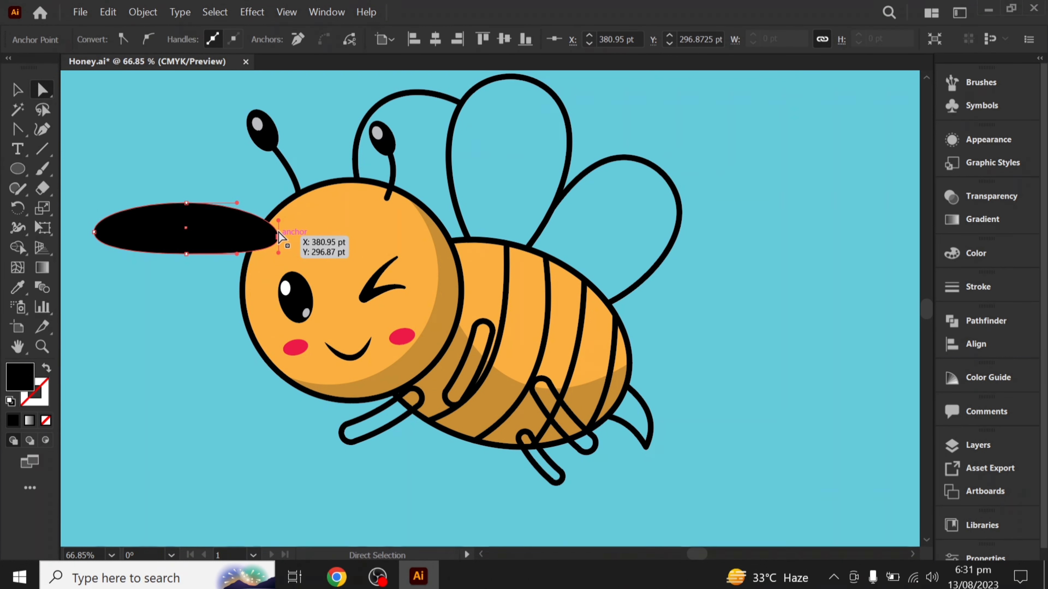
key("v")
Make the oval white, rotate it onto the bee's body, and set its opacity to 43%
key("i")
left_click(286, 287)
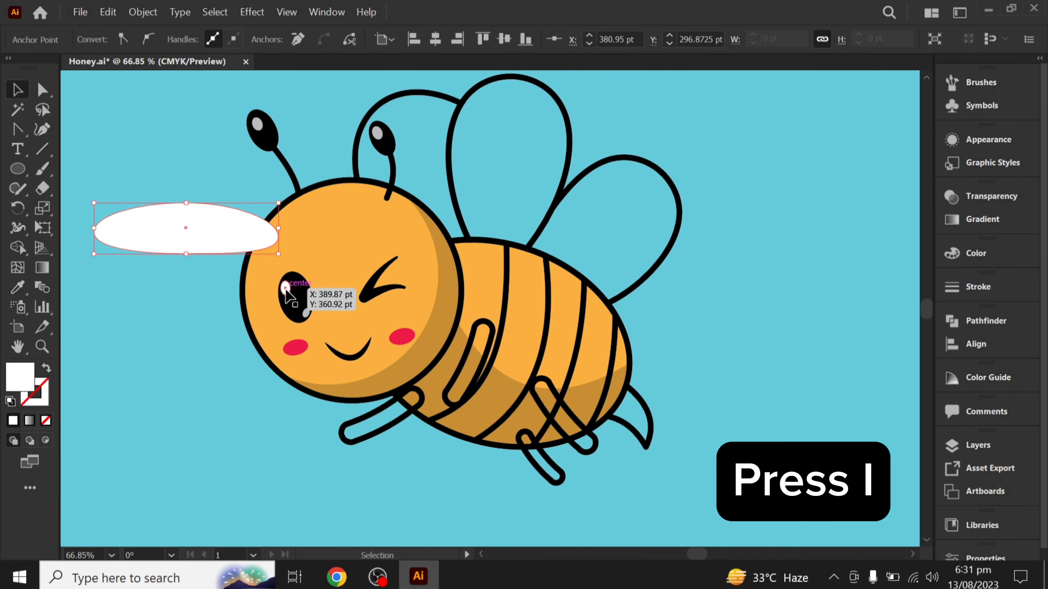
left_click_drag(222, 245, 547, 305)
mouse_move(611, 259)
left_mouse_down()
mouse_move(639, 317)
mouse_move(585, 326)
mouse_move(599, 346)
left_mouse_up()
left_click(525, 40)
left_click_drag(521, 59, 487, 61)
left_click(702, 269)
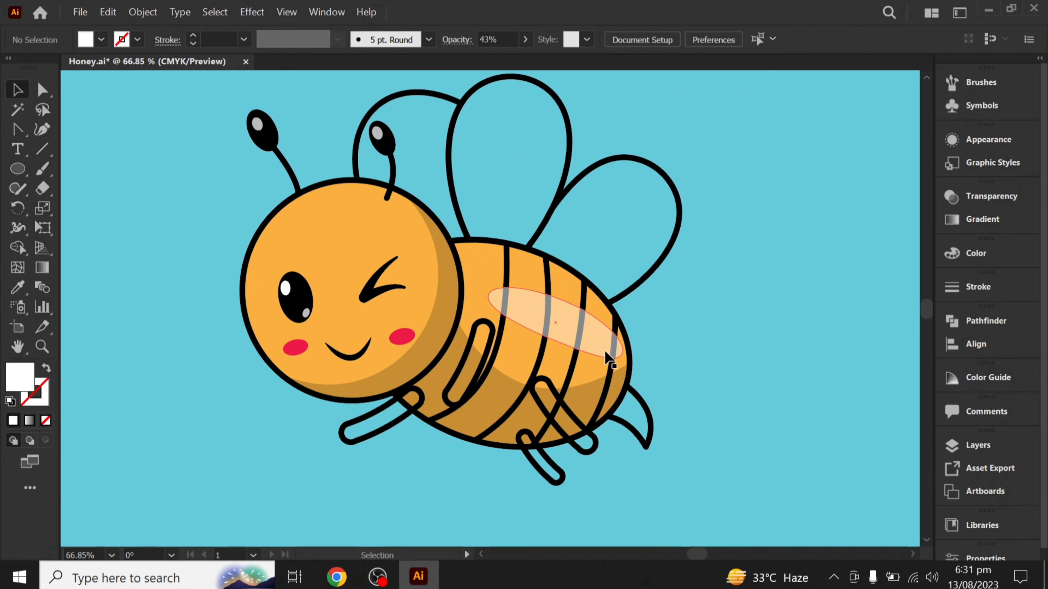
left_click_drag(615, 351, 631, 337)
left_click(703, 405)
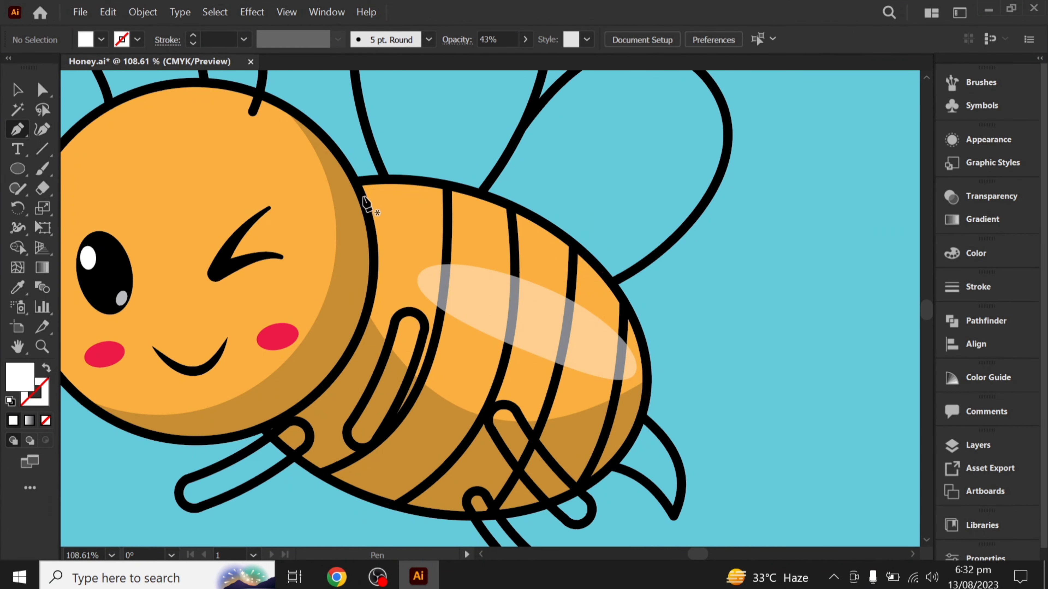
Pen a closed shape overlapping the top edge of the body
left_click(363, 201)
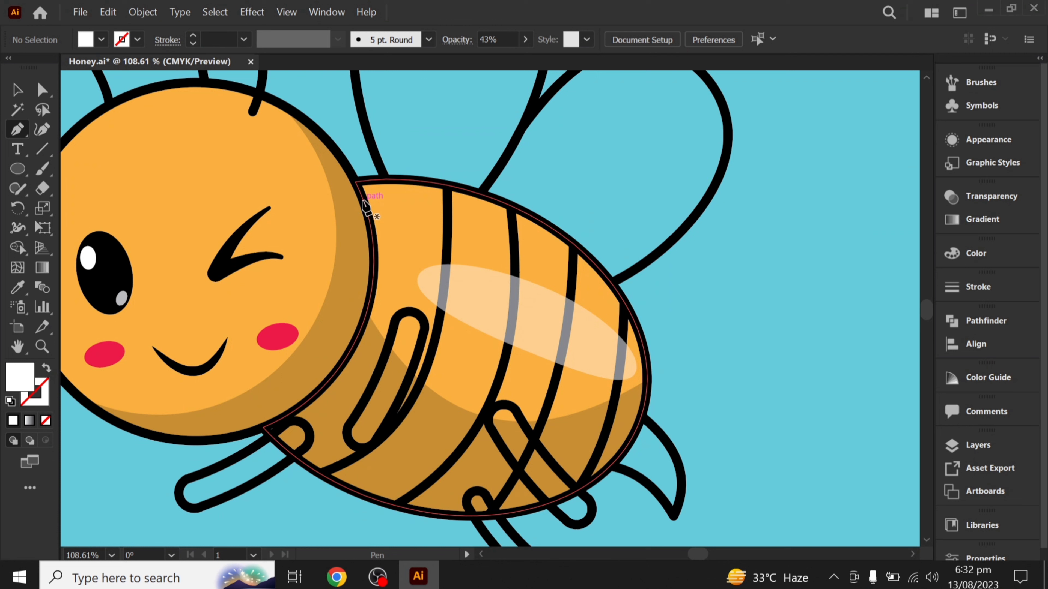
left_click(630, 312)
left_click(723, 301)
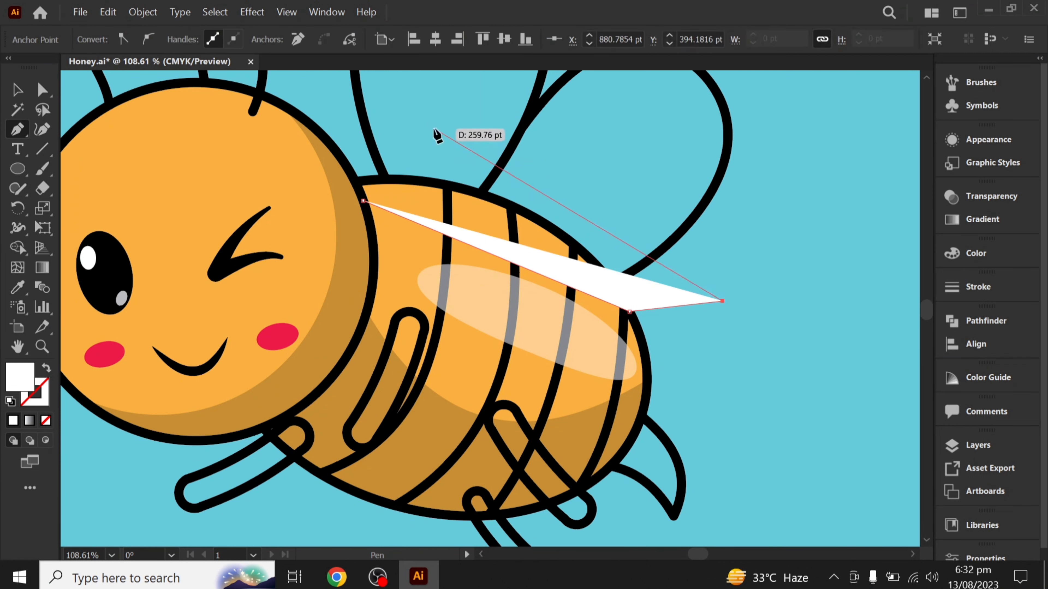
left_click(434, 129)
left_click(302, 159)
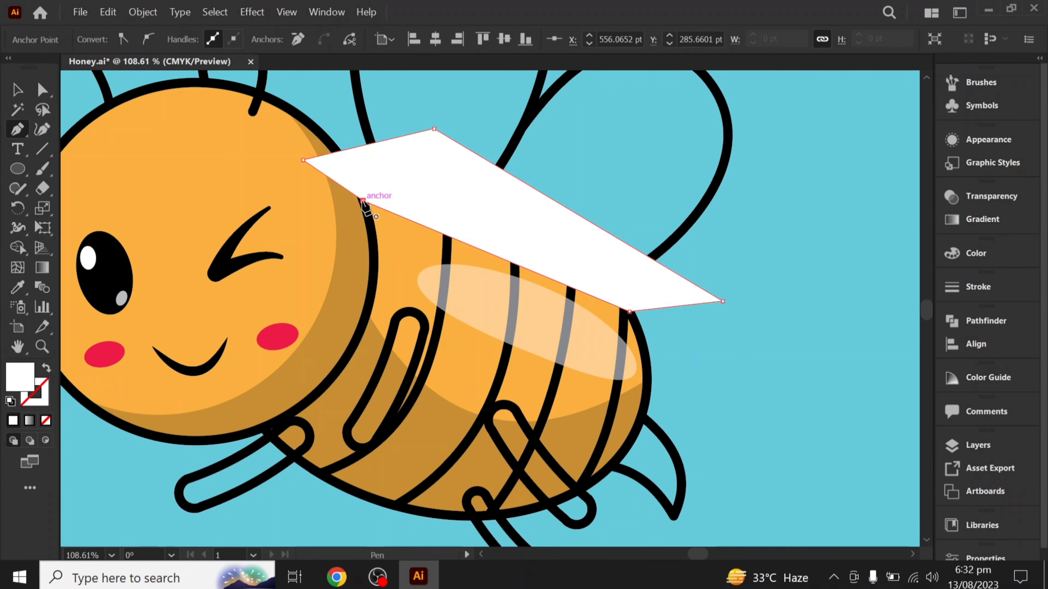
left_click(363, 201)
Trim the shape to the body with Shape Builder, leaving a top strip
key("v")
left_click(650, 355, "shift")
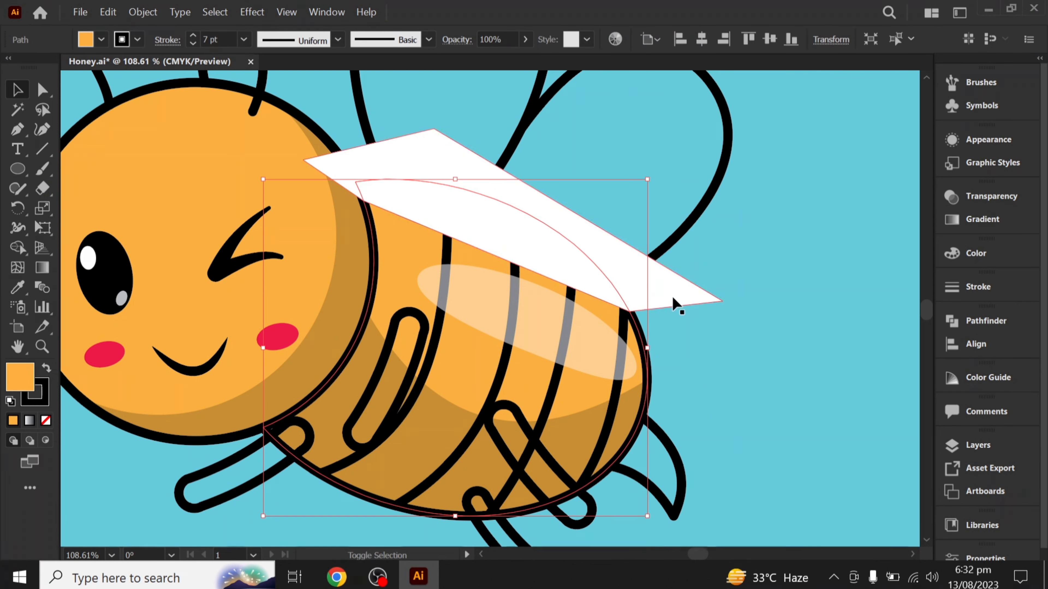
left_click(17, 248)
left_click(639, 286, "alt")
key("v")
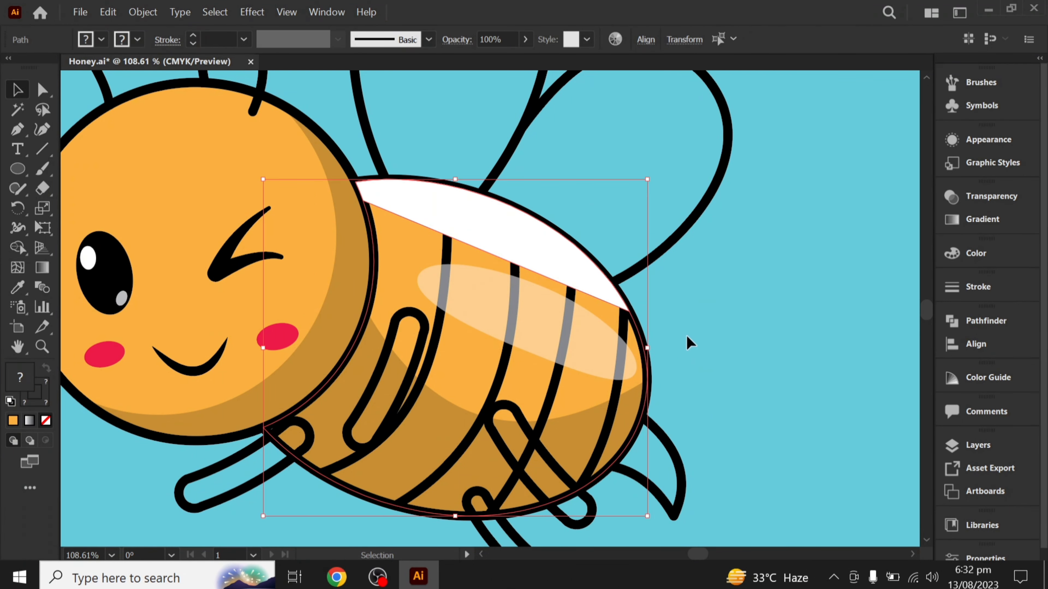
left_click(717, 355)
Bend the strip's lower edge so it follows the body's curve
left_click(560, 279)
key("shift+c")
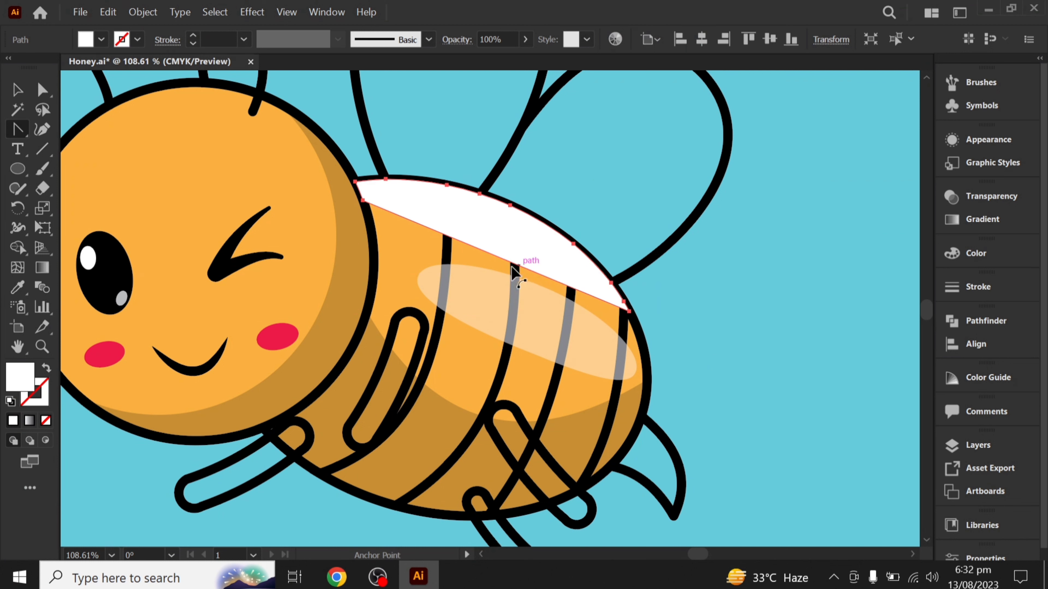
left_click_drag(489, 248, 502, 216)
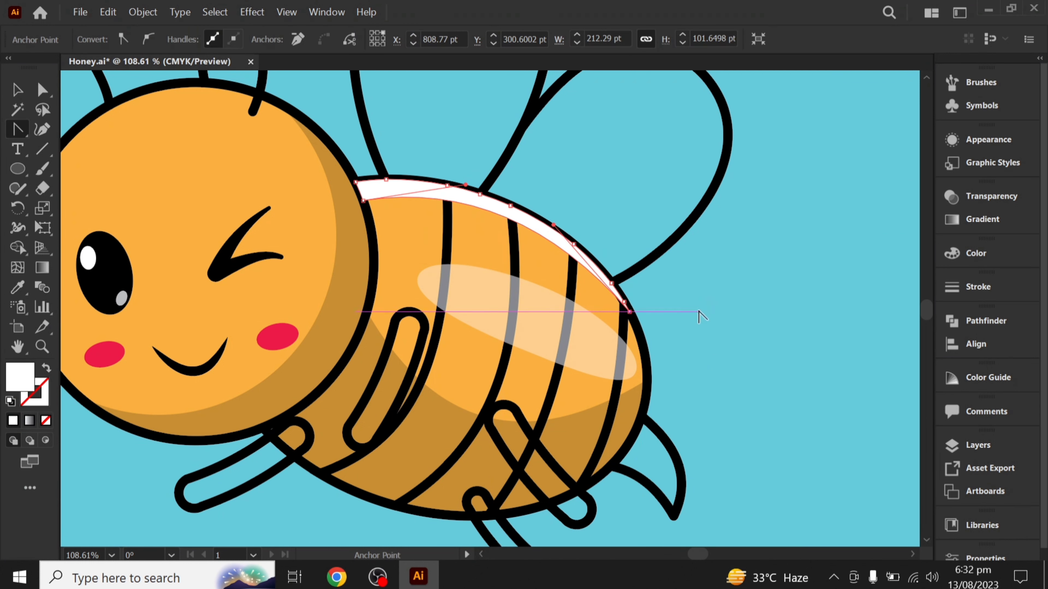
key("v")
left_click(685, 339)
Give the strip the oval highlight's translucent white style
left_click(529, 223)
key("i")
left_click(556, 334)
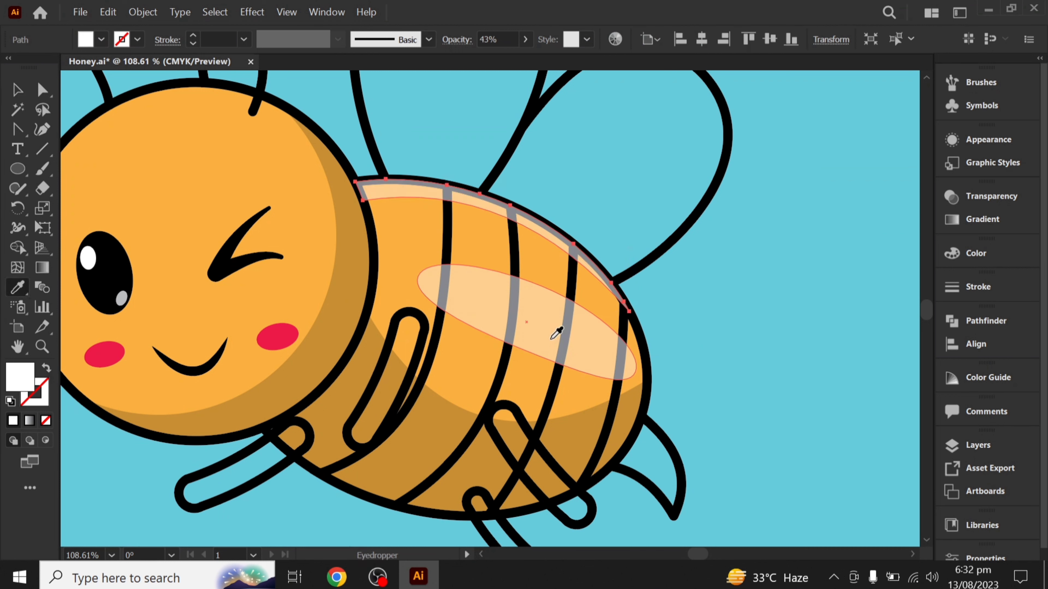
key("v")
left_click(706, 368)
Paste a copy of the body in front and set its fill to None
left_click(641, 340)
key("a")
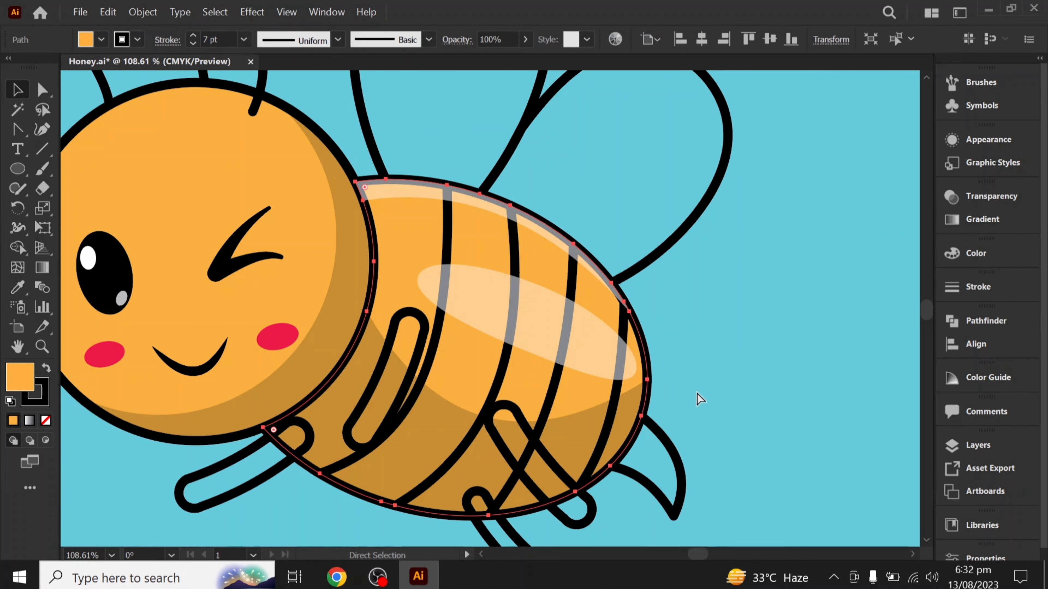
key("ctrl+c")
key("ctrl+f")
key("ctrl+c")
key("ctrl+f")
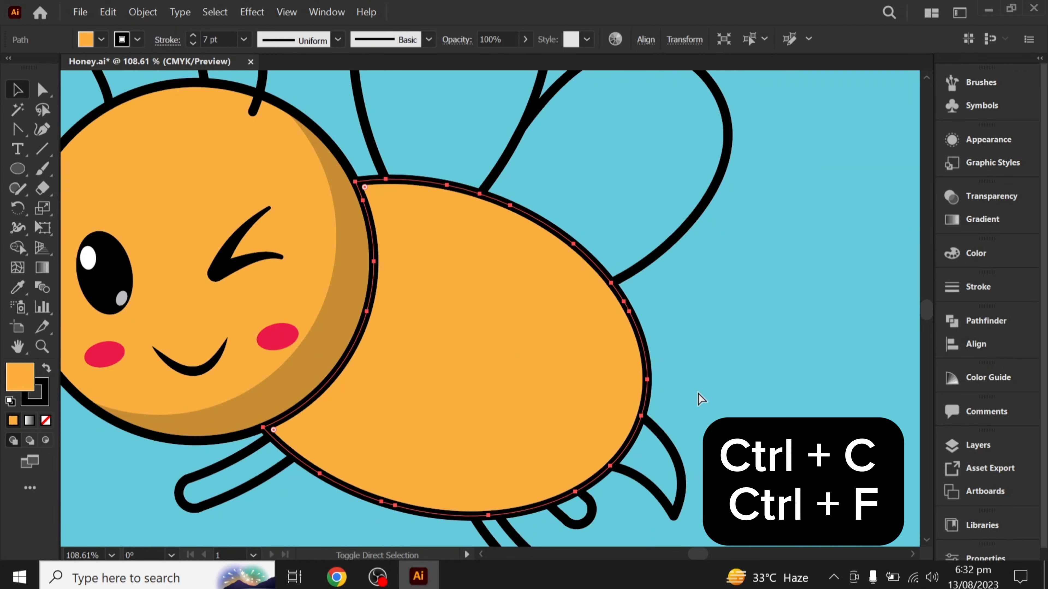
key("v")
left_click(46, 420)
left_click(745, 395)
Pen a wedge shape over the left edge of the bee's head
key("ctrl+0")
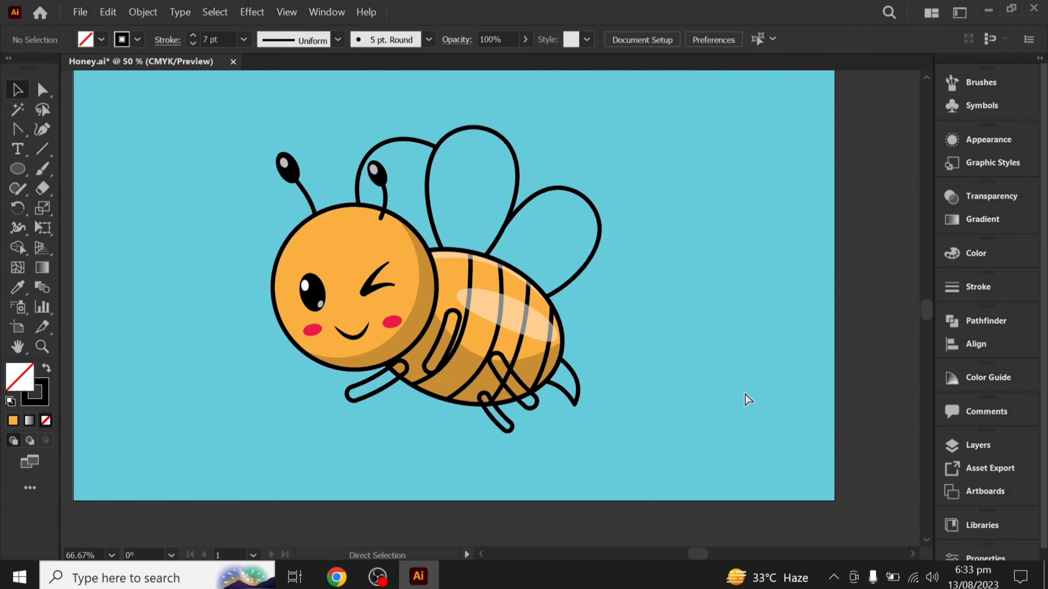
scroll(475, 372, "up", 3)
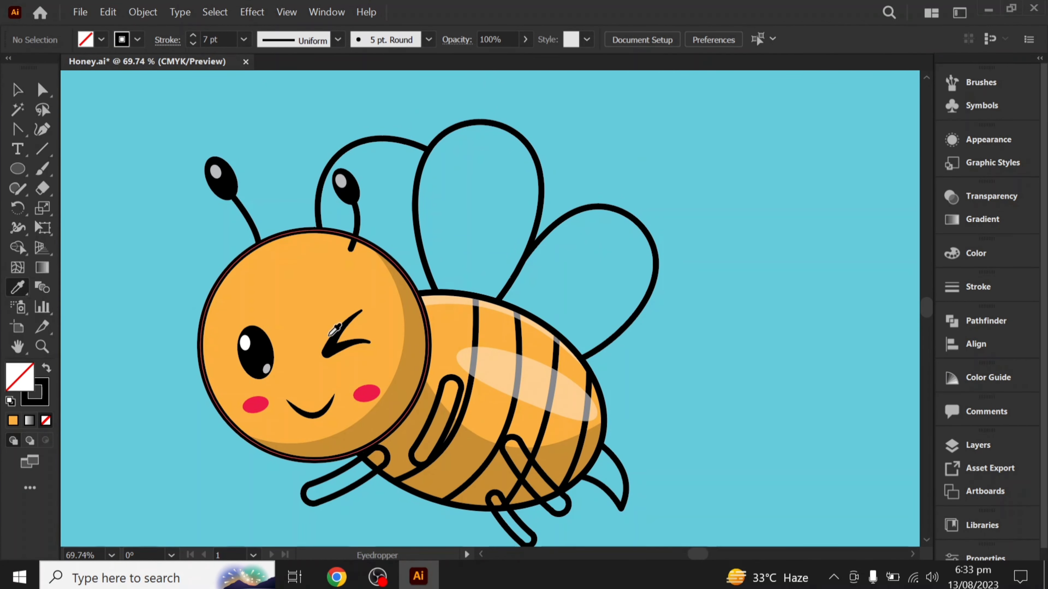
left_click(343, 234)
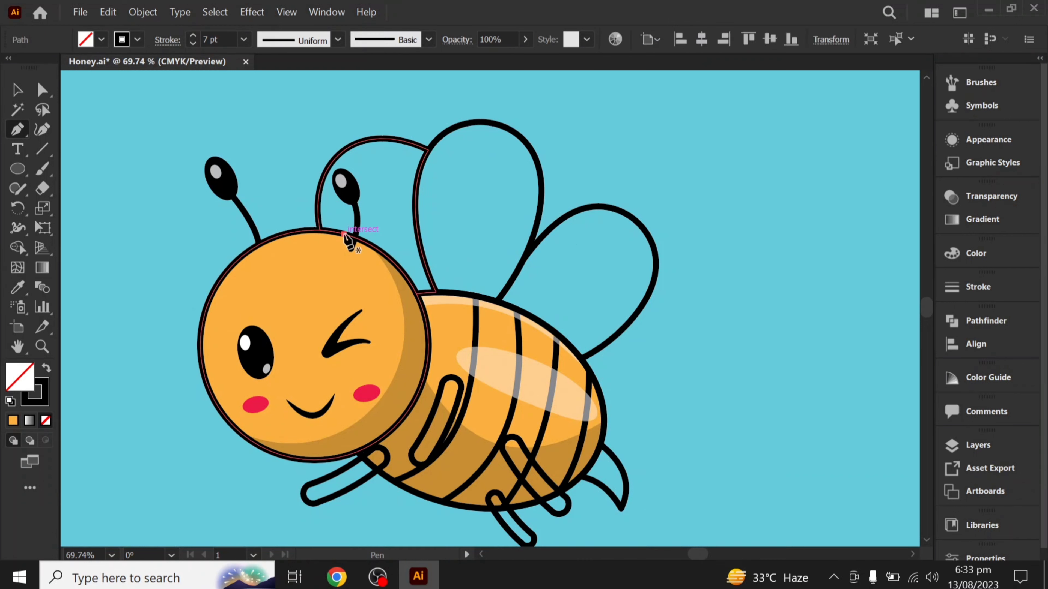
left_click(232, 425)
left_click(174, 447)
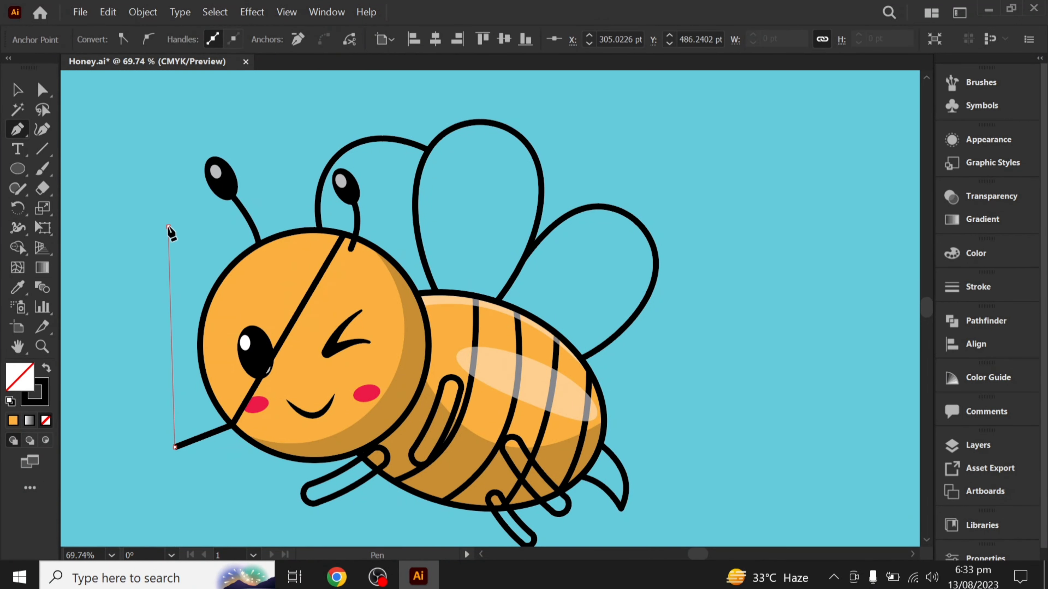
left_click(168, 227)
left_click(300, 200)
left_click(343, 234)
Curve the wedge's diagonal edge to hug the head outline
key("v")
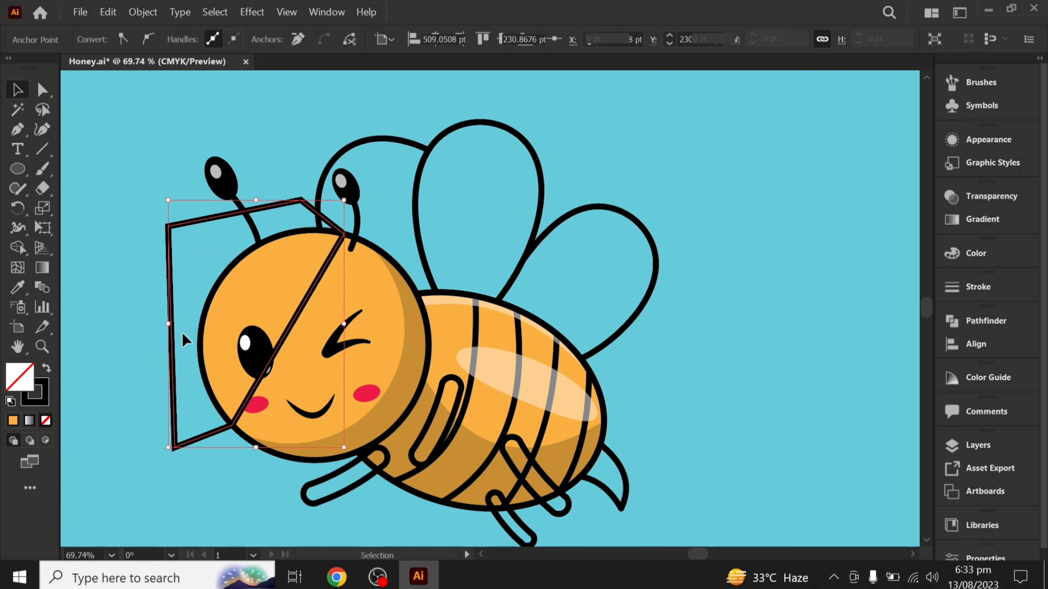
left_click(182, 339)
key("shift+c")
left_click_drag(289, 331, 227, 288)
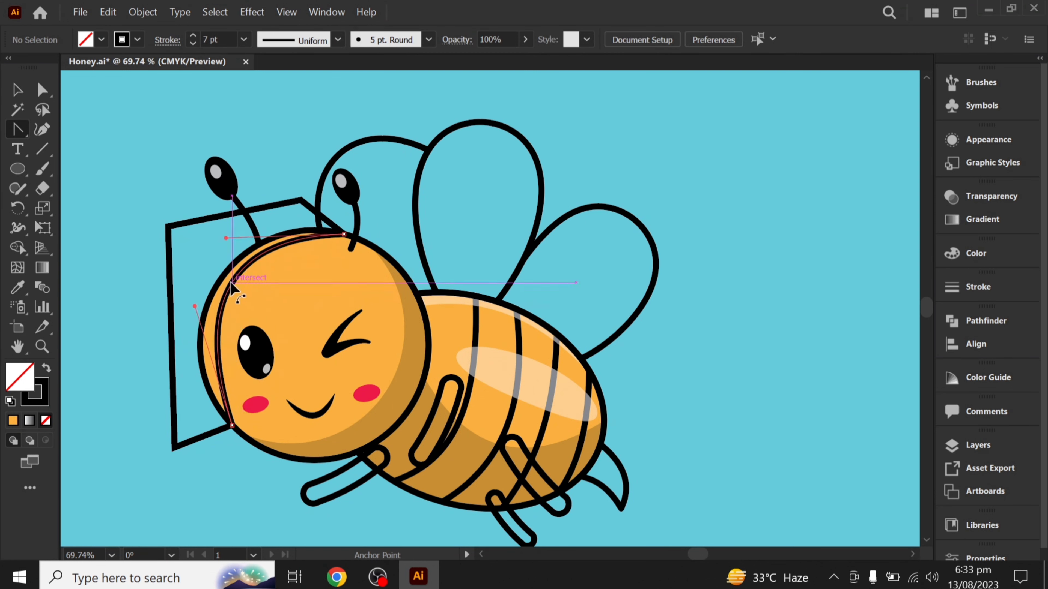
left_click_drag(217, 246, 228, 236)
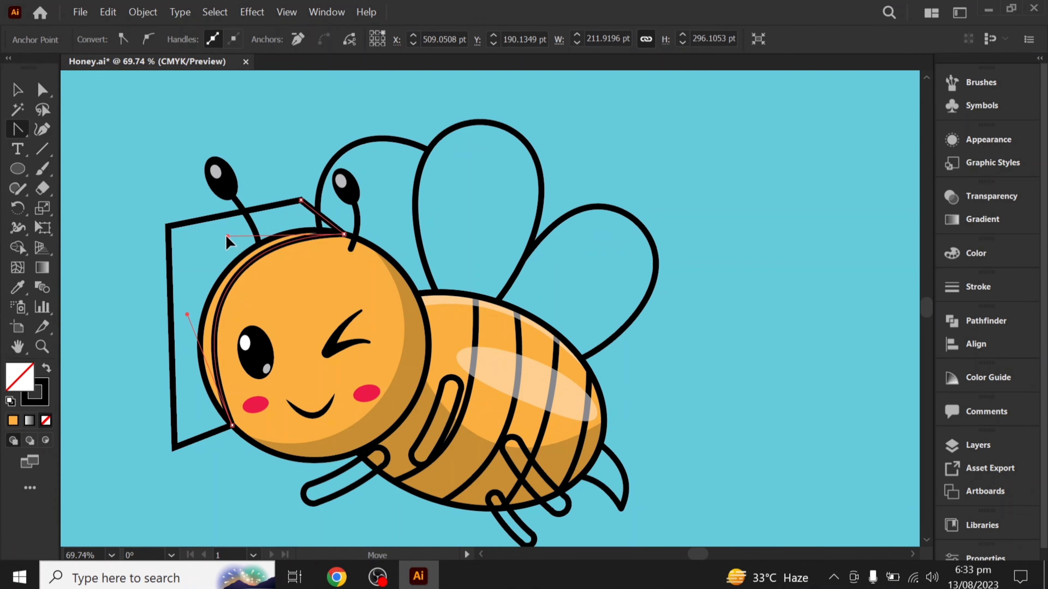
key("v")
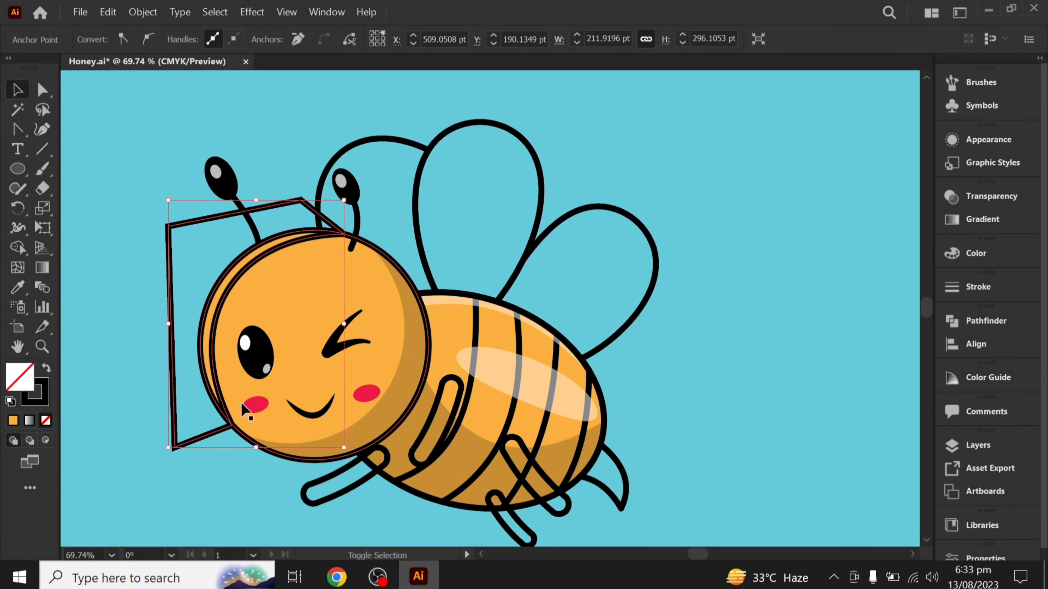
Trim the wedge to the head and give it the body highlight's translucent style
left_click(279, 427, "shift")
key("shift+m")
left_click(180, 311, "alt")
key("v")
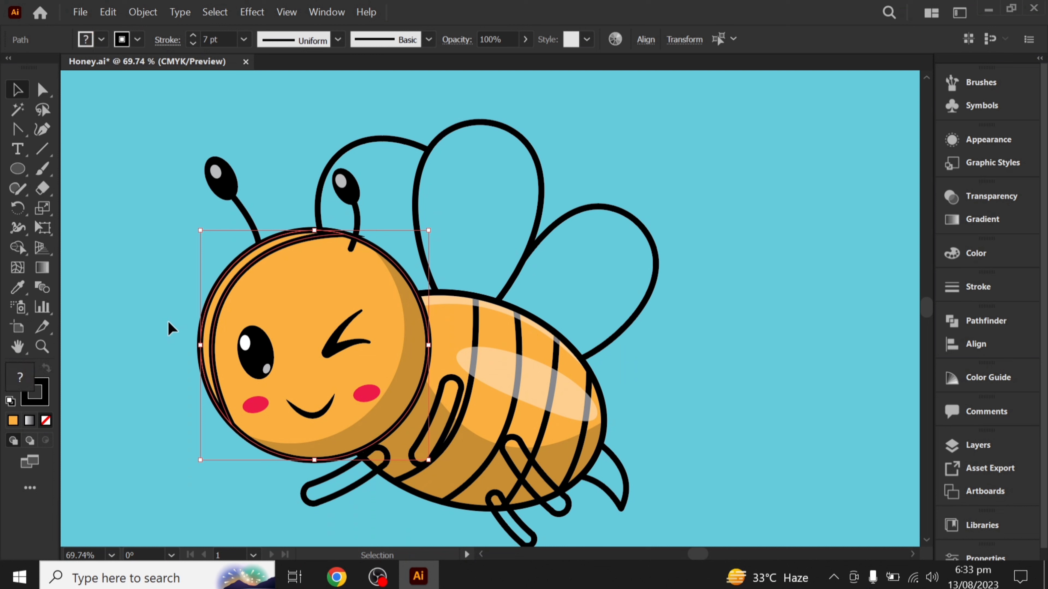
left_click(230, 285)
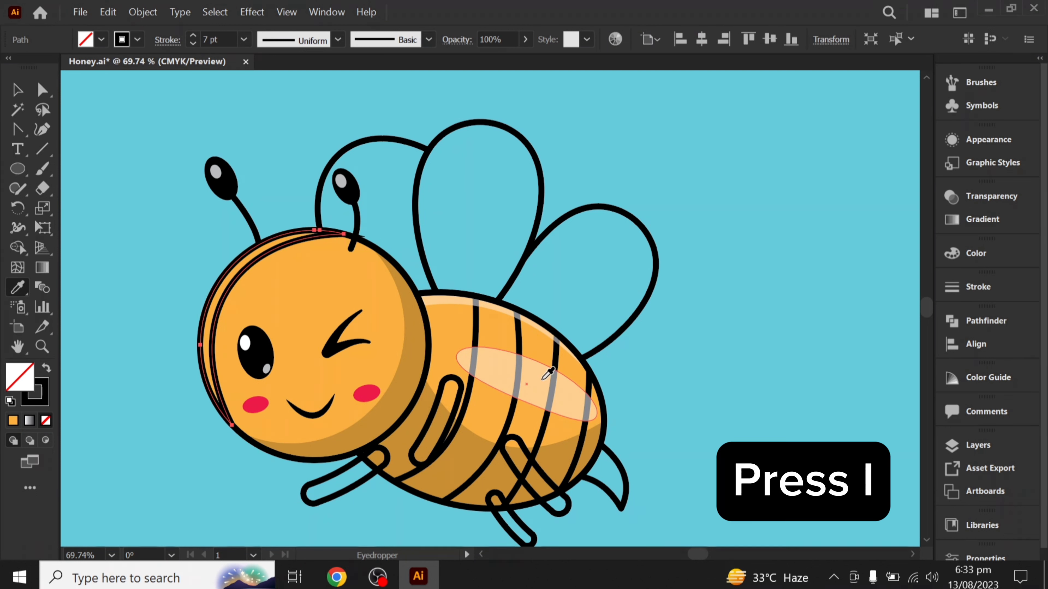
left_click(244, 390)
left_click(194, 350)
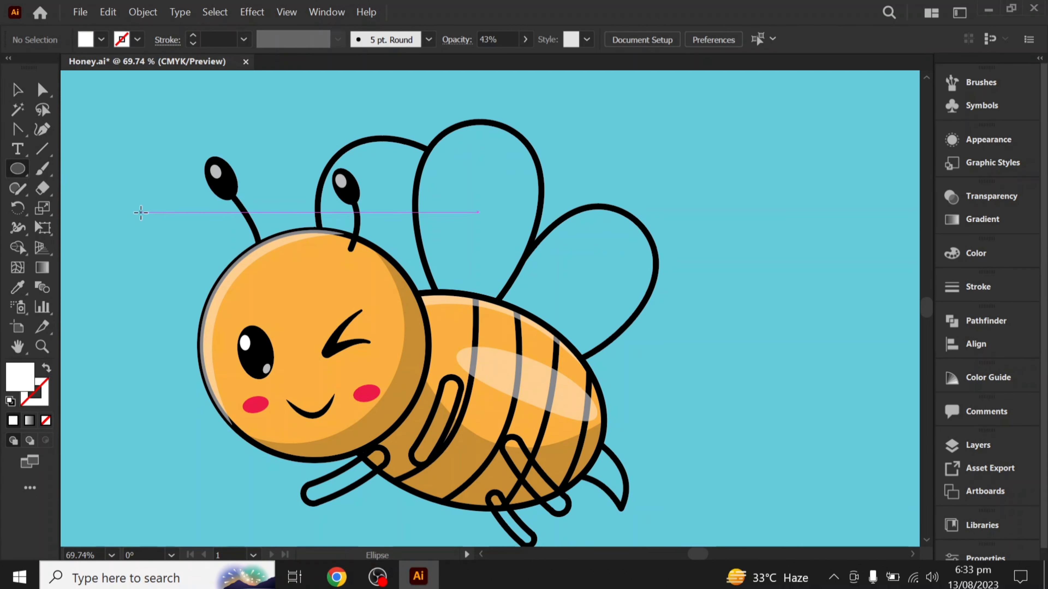
Draw a small oval near the head's top-left and make it translucent white
mouse_move(131, 228)
left_mouse_down()
mouse_move(187, 254)
mouse_move(187, 225)
mouse_move(244, 289)
left_mouse_up()
key("v")
key("4")
key("3")
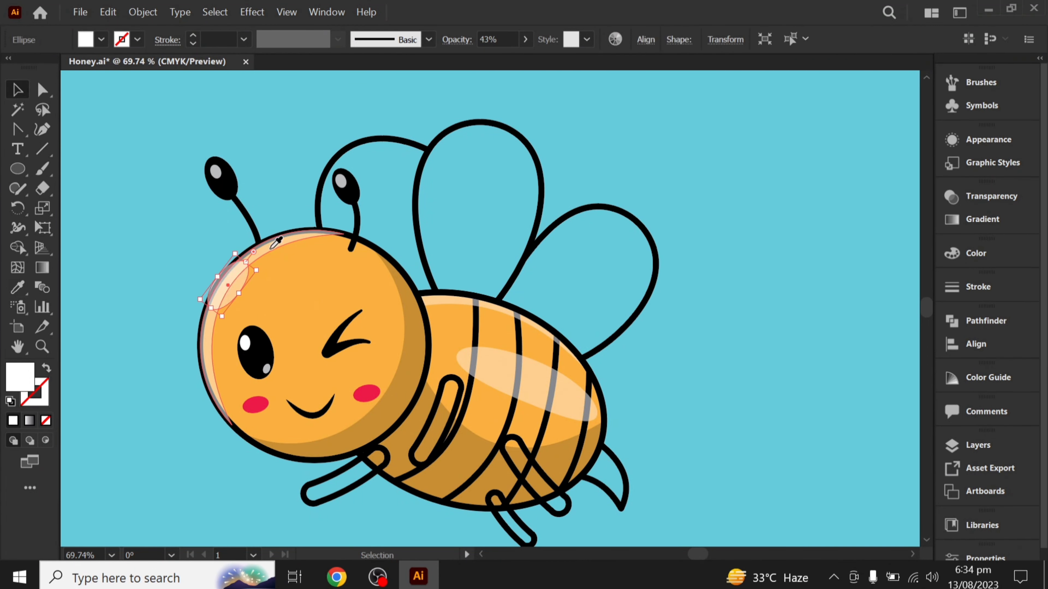
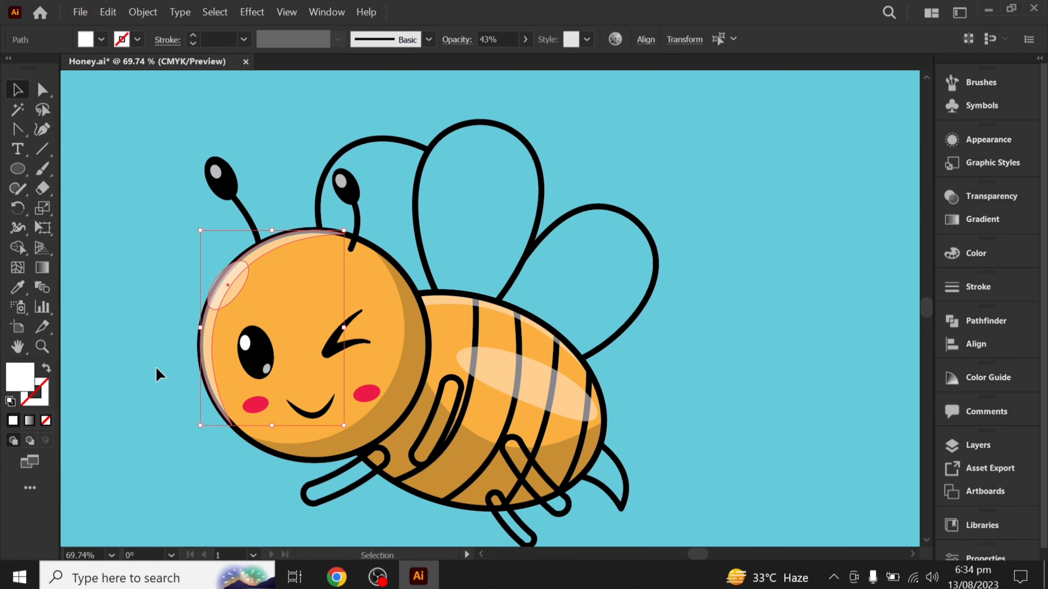
Merge the two white head highlights into one shape with Pathfinder Unite
left_click(157, 370)
left_click(228, 291)
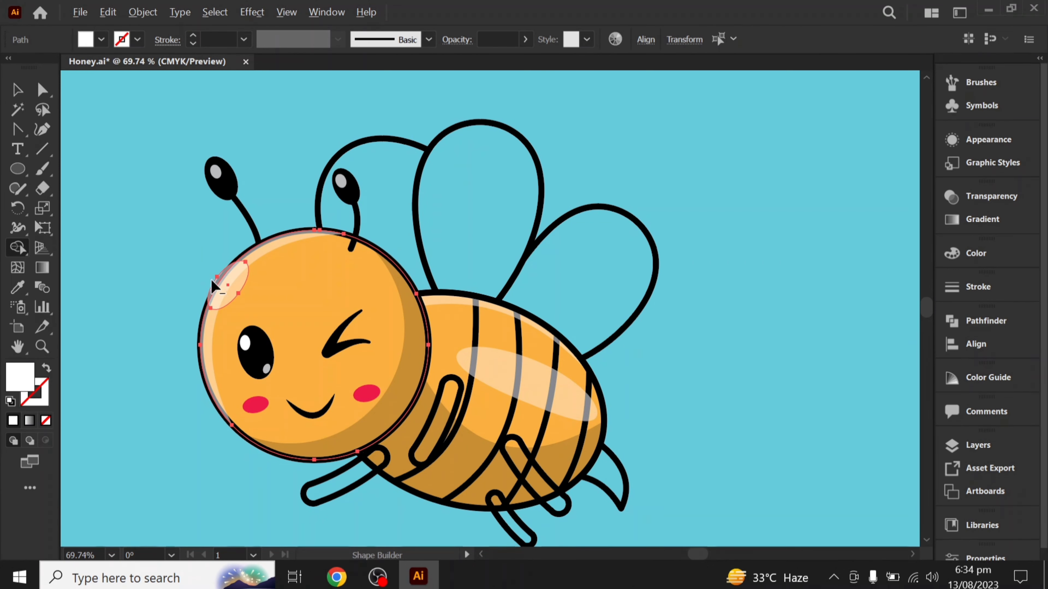
left_click(318, 318, "shift")
left_click(274, 251)
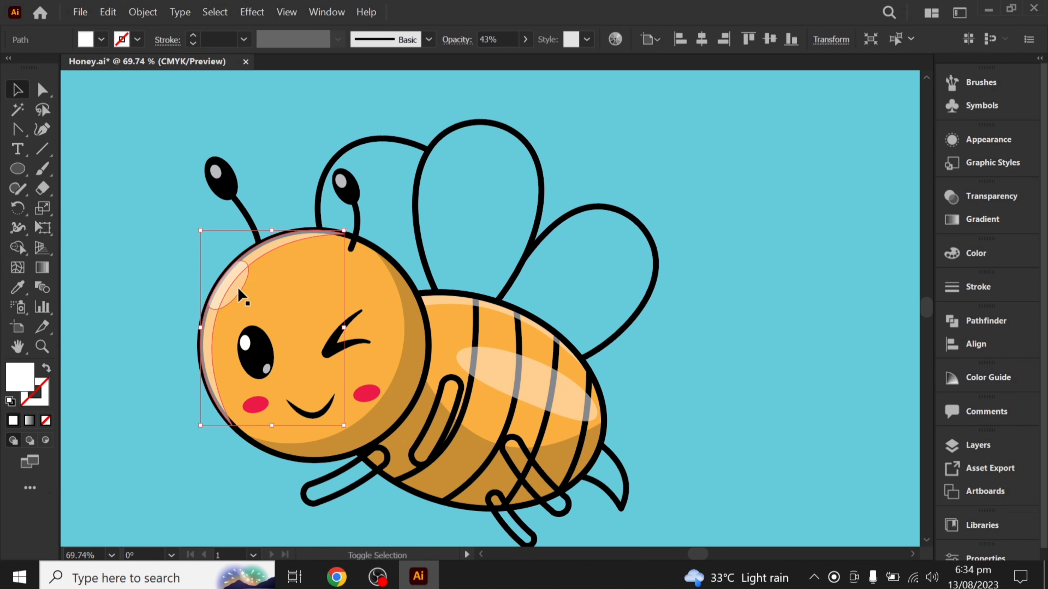
left_click(965, 324)
left_click(760, 350)
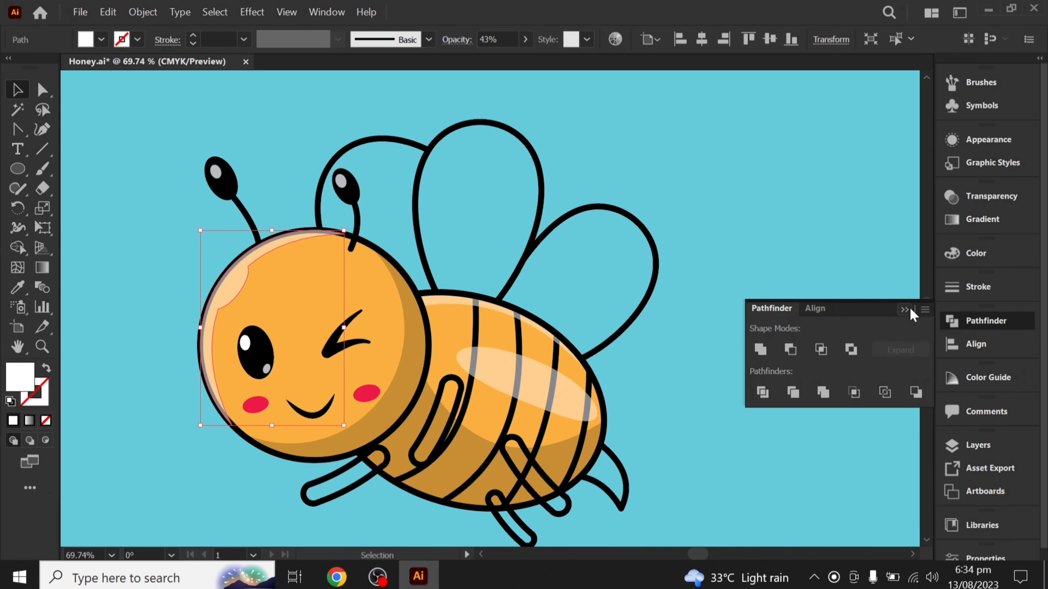
left_click(746, 344)
Paste a copy of the head circle in front with fill set to None
left_click(310, 309)
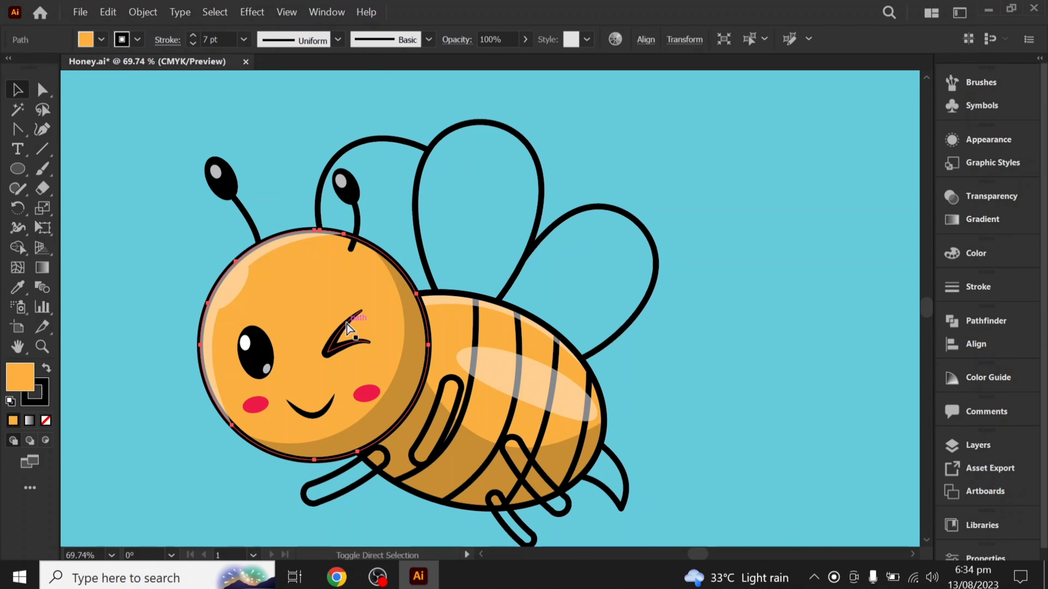
key("ctrl+c")
key("ctrl+f")
left_click(45, 420)
left_click(138, 375)
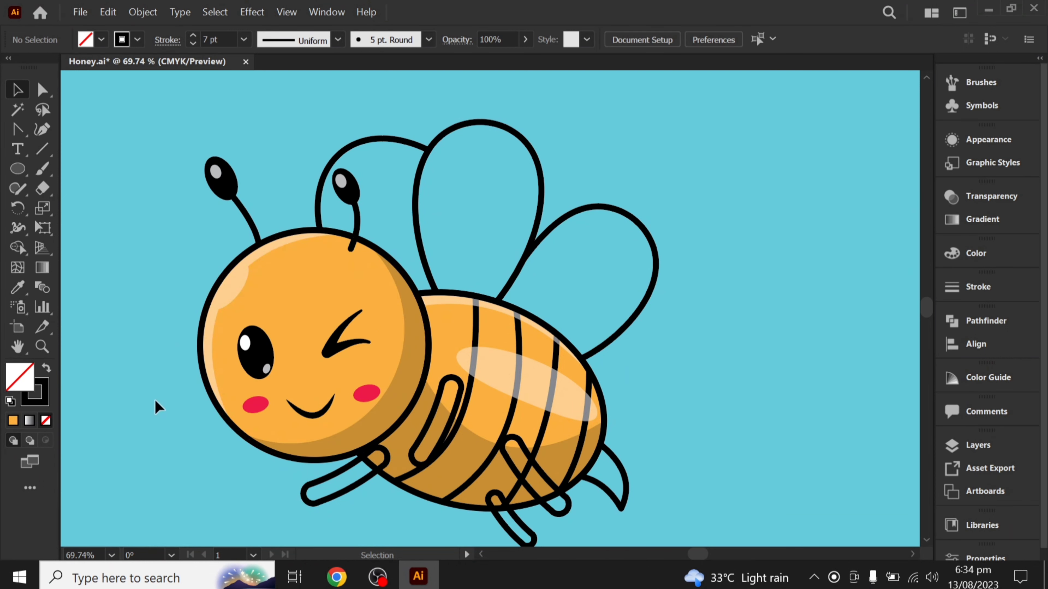
Narrow the arm on the bee's body by dragging its side handle inward
left_click(231, 289)
left_click(678, 386)
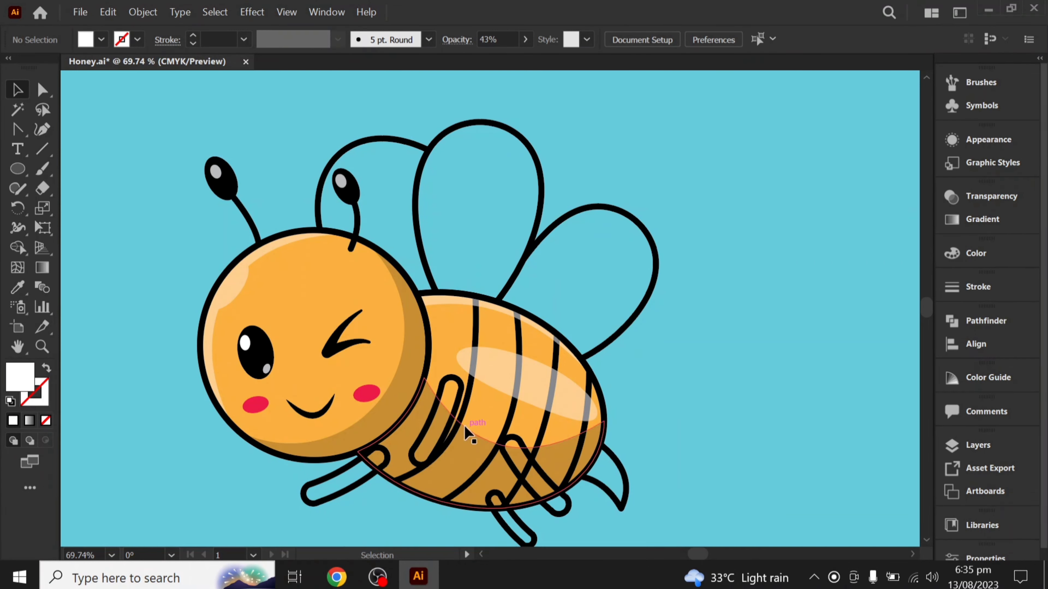
left_click(426, 421)
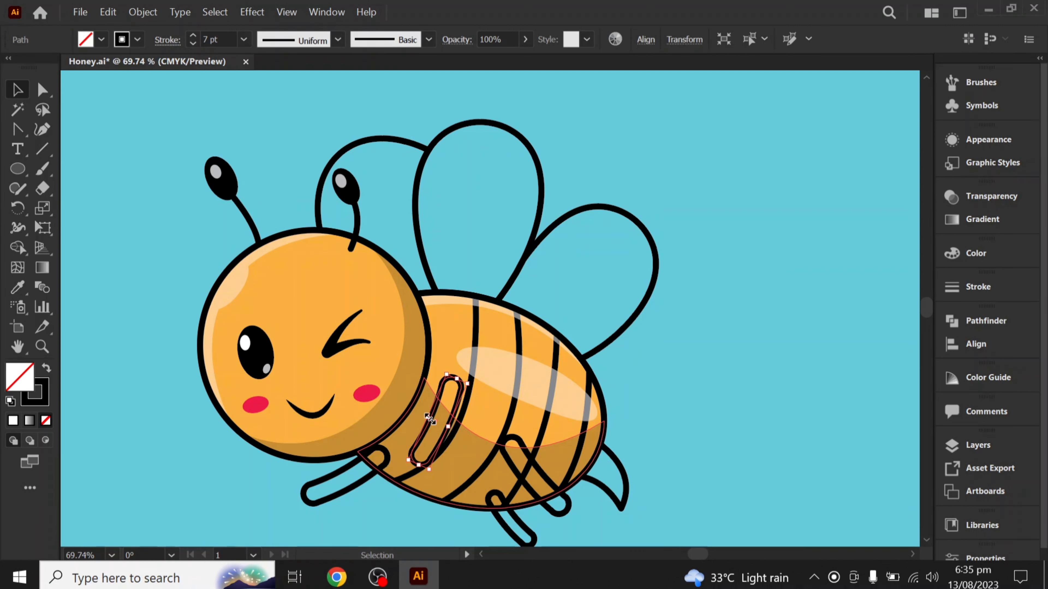
left_click_drag(430, 419, 435, 421)
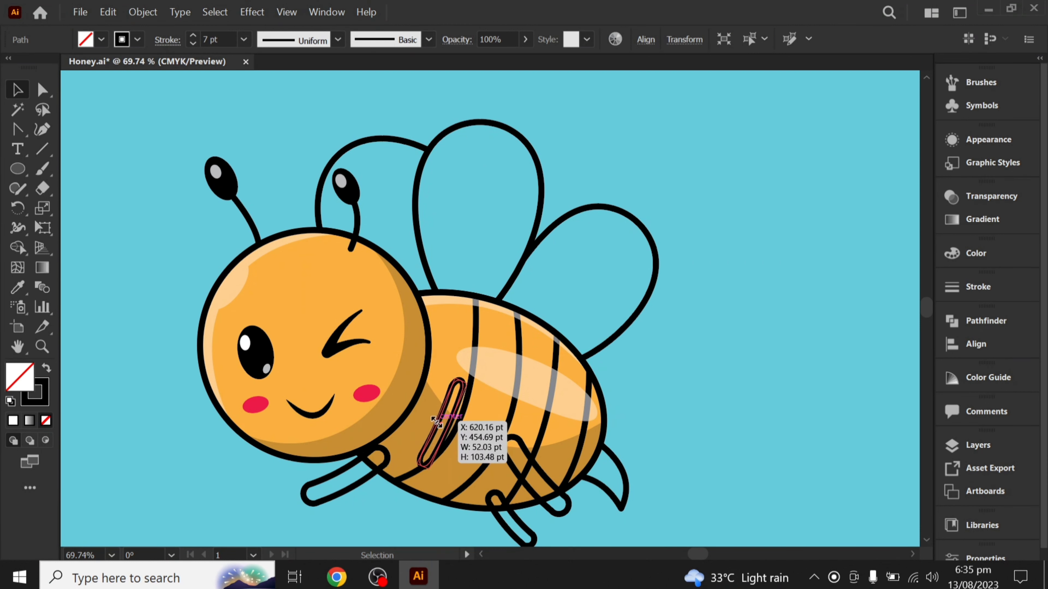
left_click(699, 422)
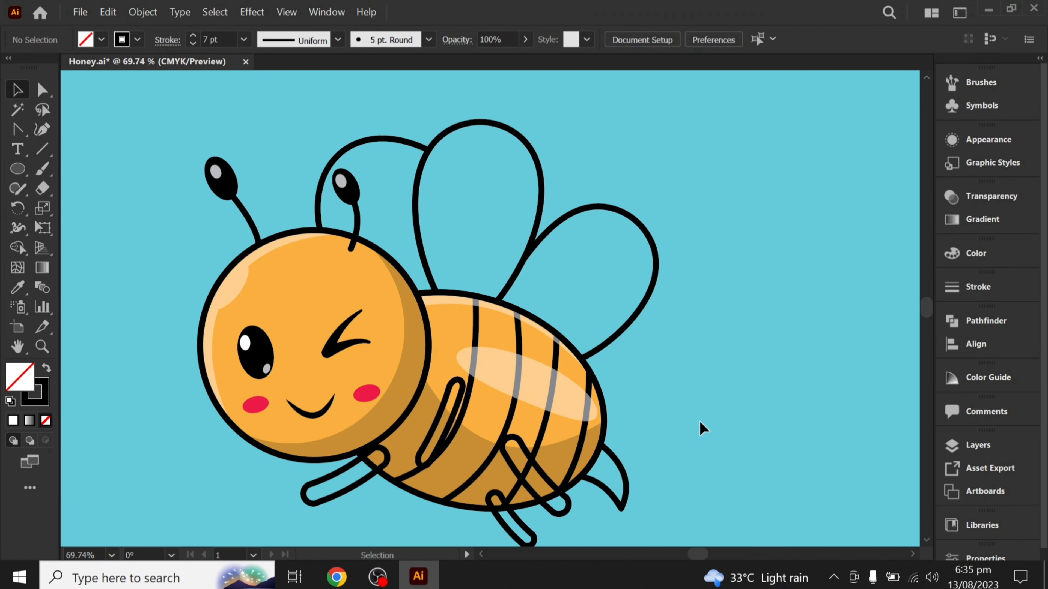
Make the right and left legs slimmer by dragging their bounding-box handles
left_click(549, 475)
left_click_drag(549, 473, 537, 479)
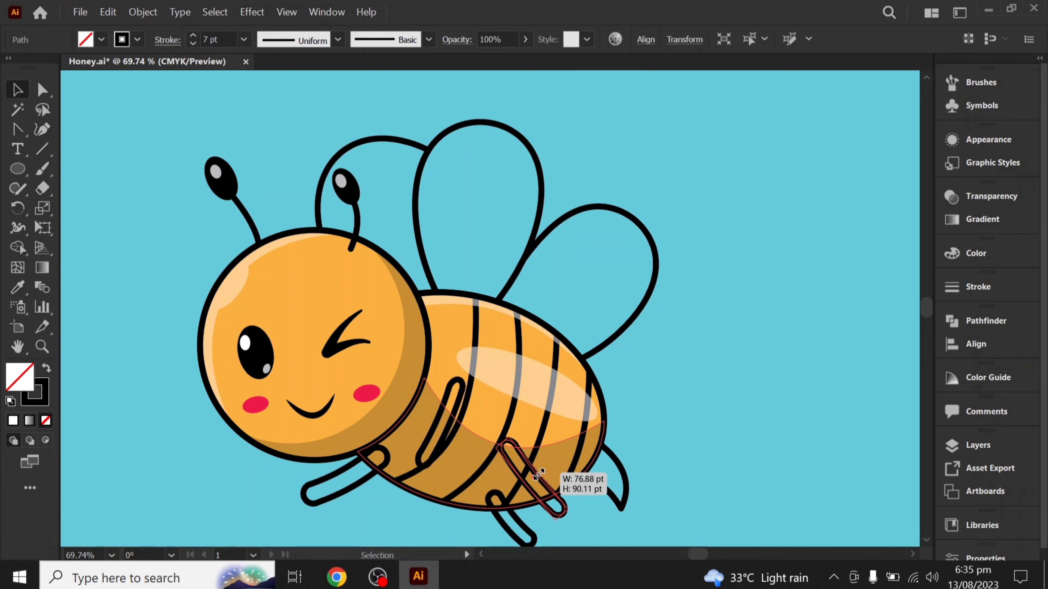
left_click(664, 447)
left_click(346, 473)
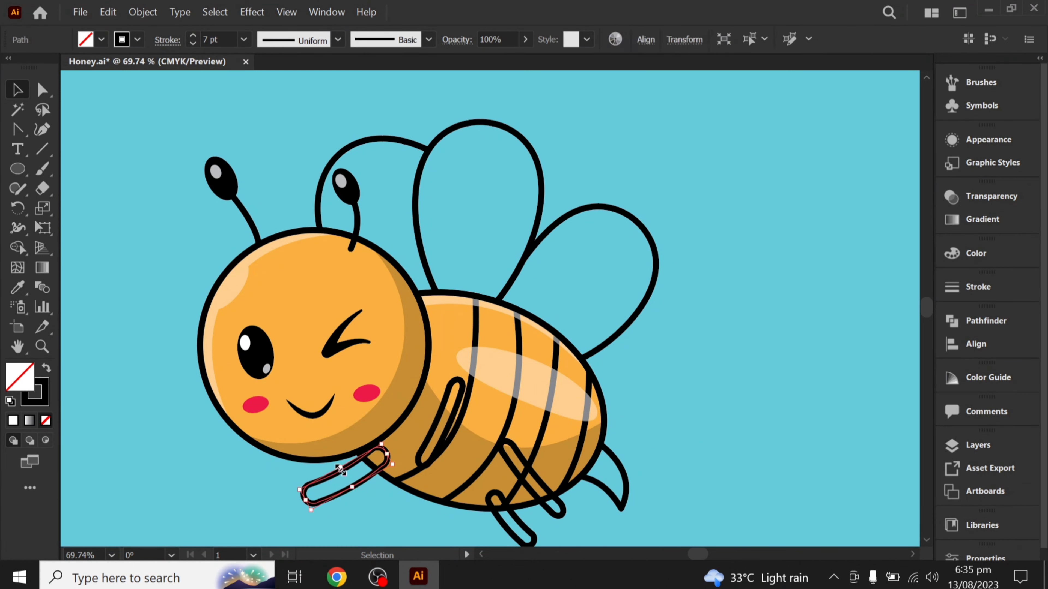
left_click_drag(355, 483, 368, 464)
left_click(408, 539)
scroll(520, 442, "down", 2)
scroll(520, 442, "right", 2)
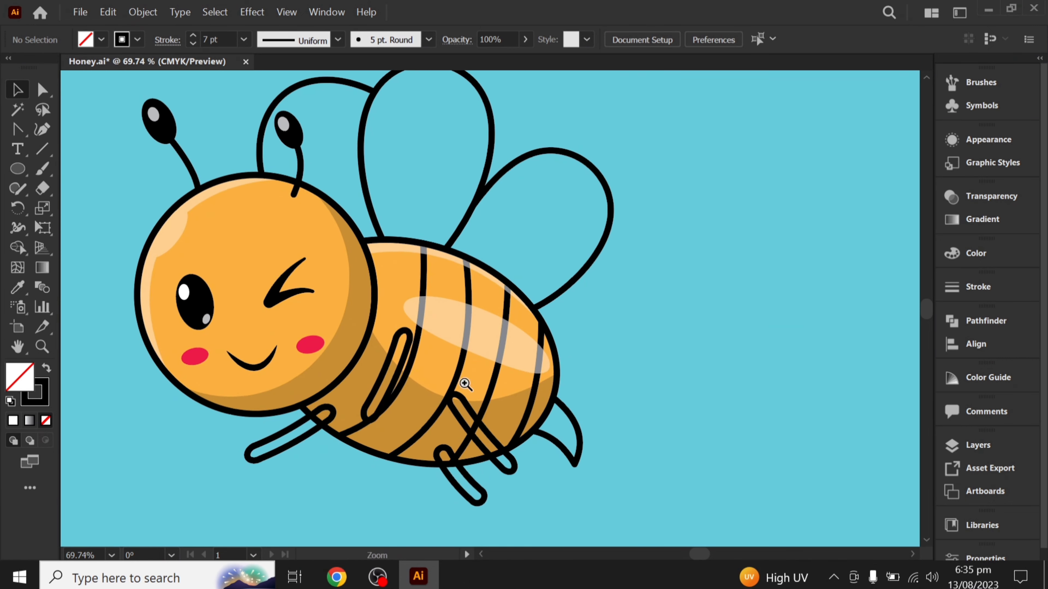
Fill the arm-and-shading selection black and resize it into a shadow beside the arm
scroll(403, 363, "up", 3)
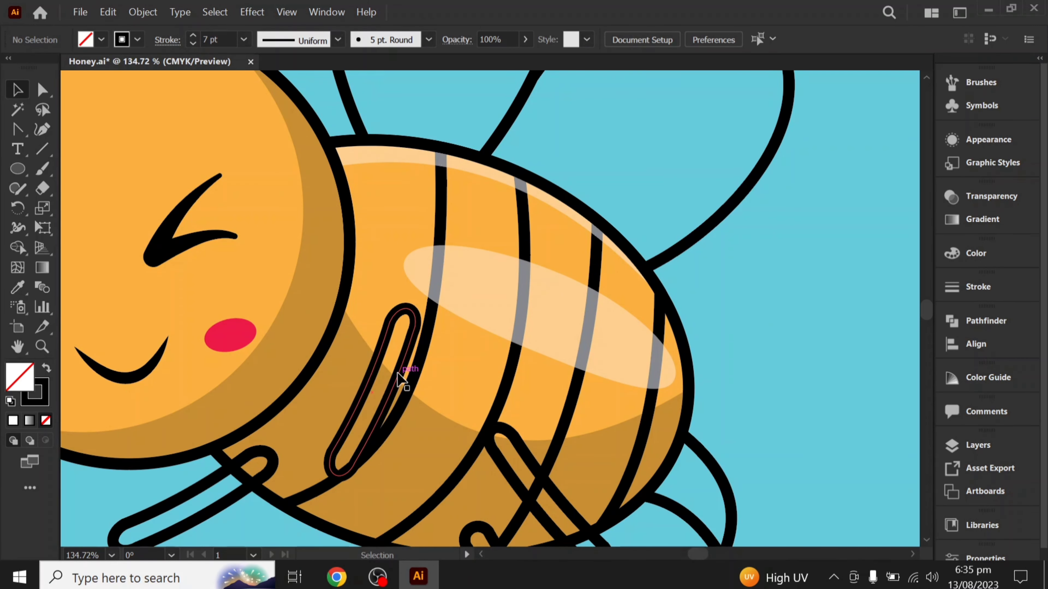
left_click(400, 378)
key("v")
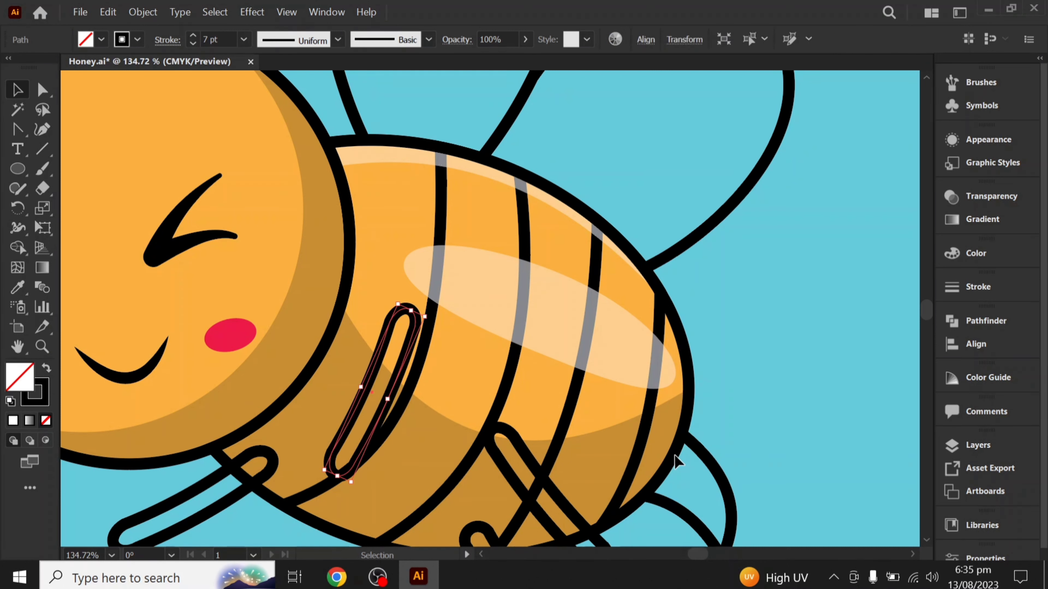
left_click(320, 390, "shift")
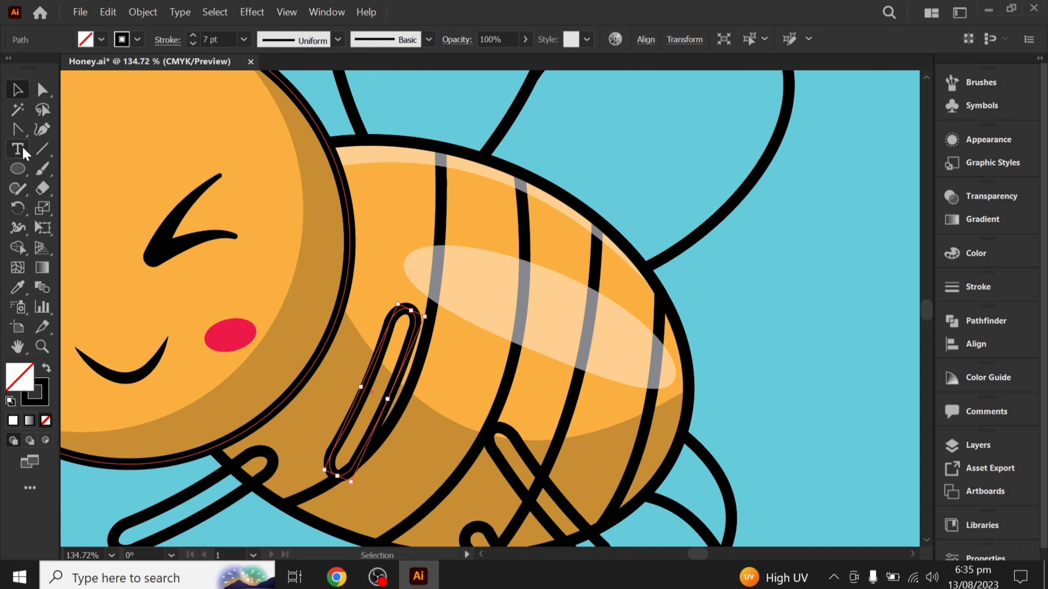
left_click(43, 129)
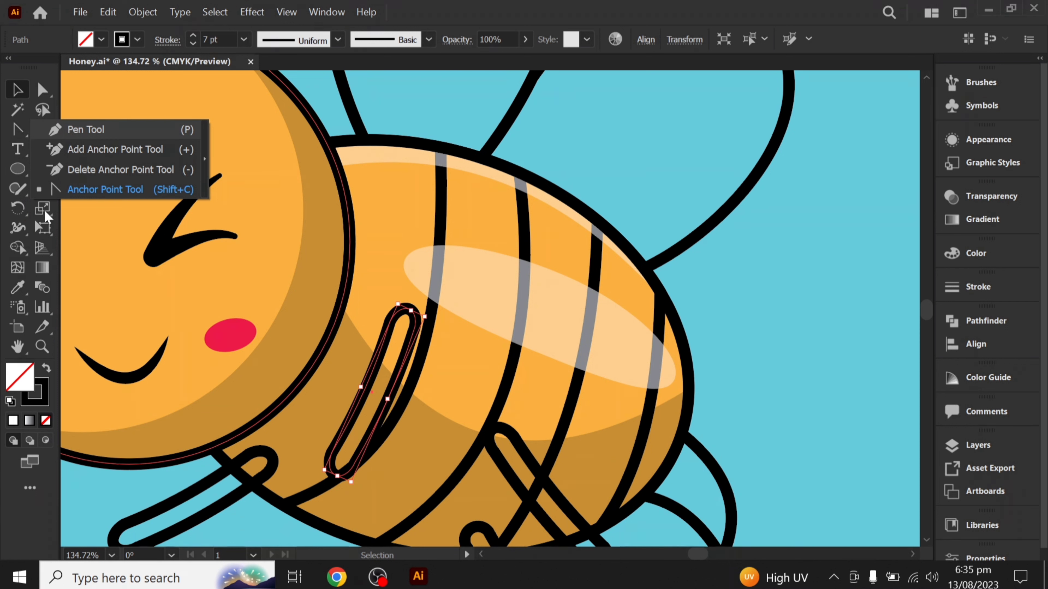
left_click(46, 368)
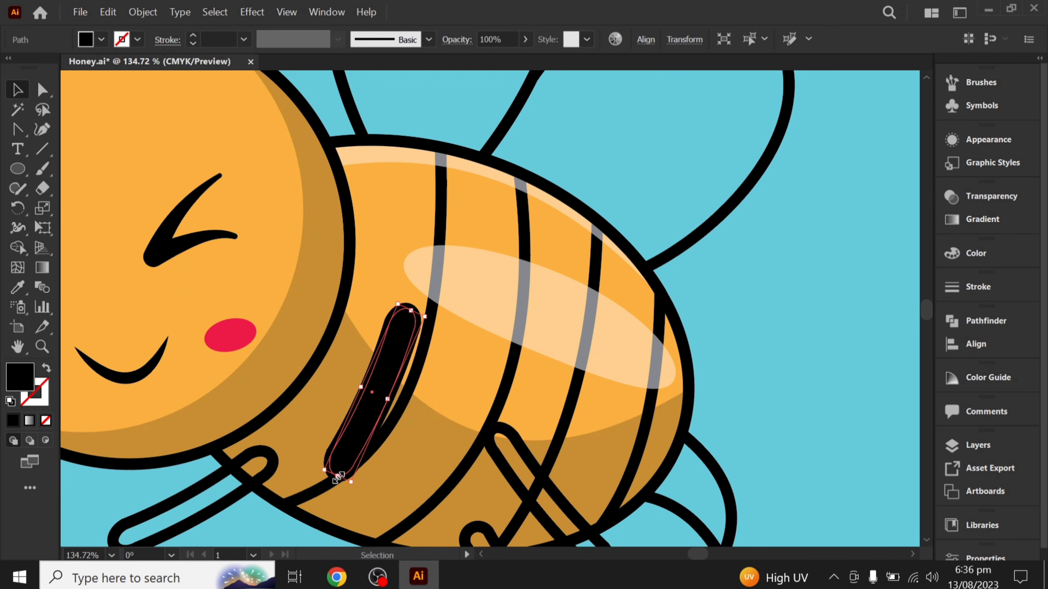
left_click_drag(337, 478, 386, 401)
Give the black shadow the body shading's 23% opacity, then zoom out to the whole bee
key("i")
left_click(488, 485)
key("v")
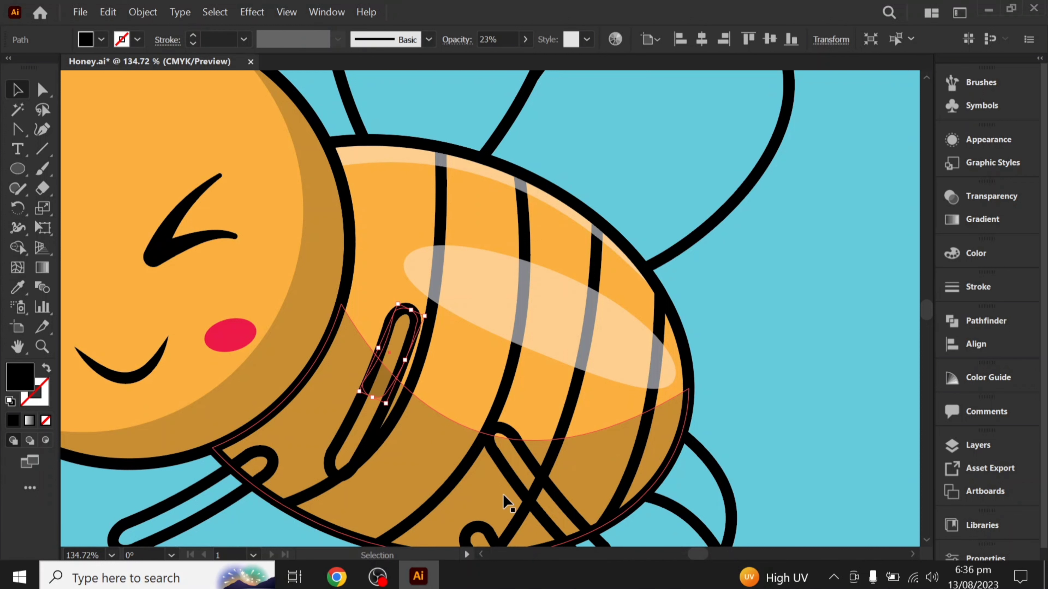
left_click(791, 421)
left_click(384, 347)
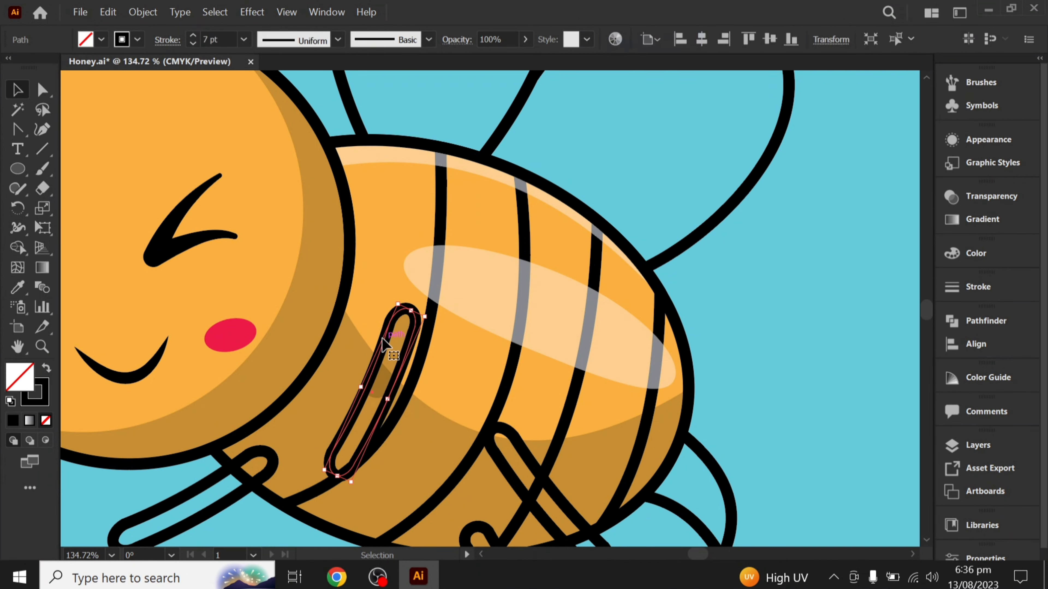
key("i")
key("a")
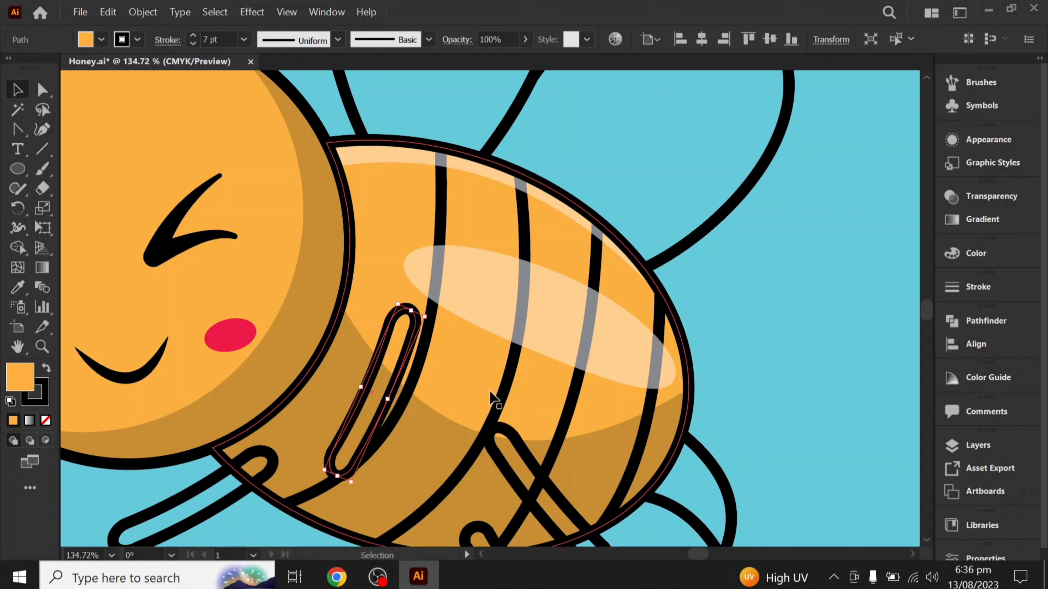
left_click(729, 396)
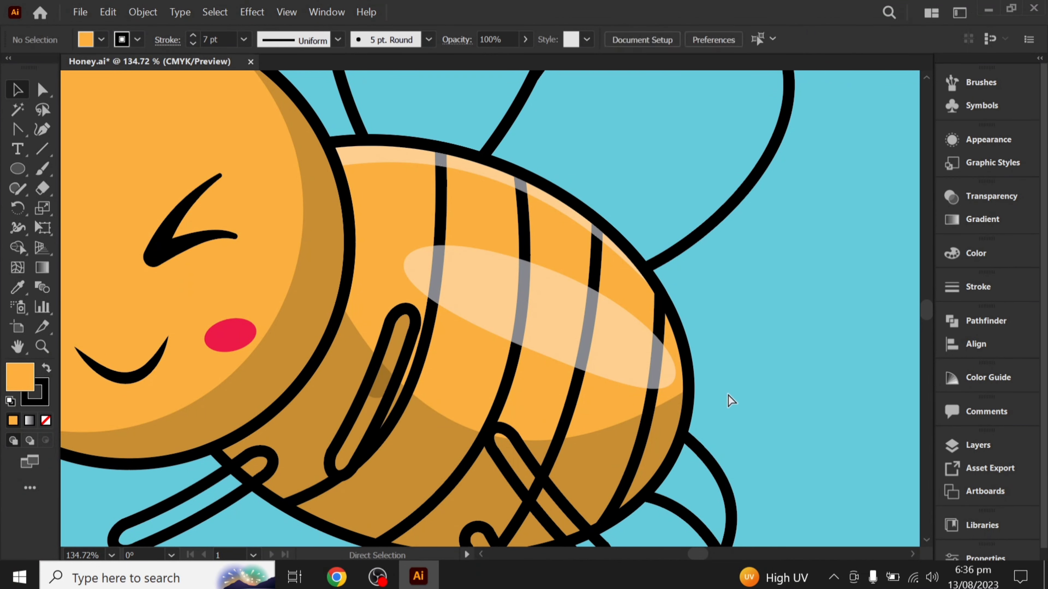
key("ctrl+0")
key("ctrl+minus")
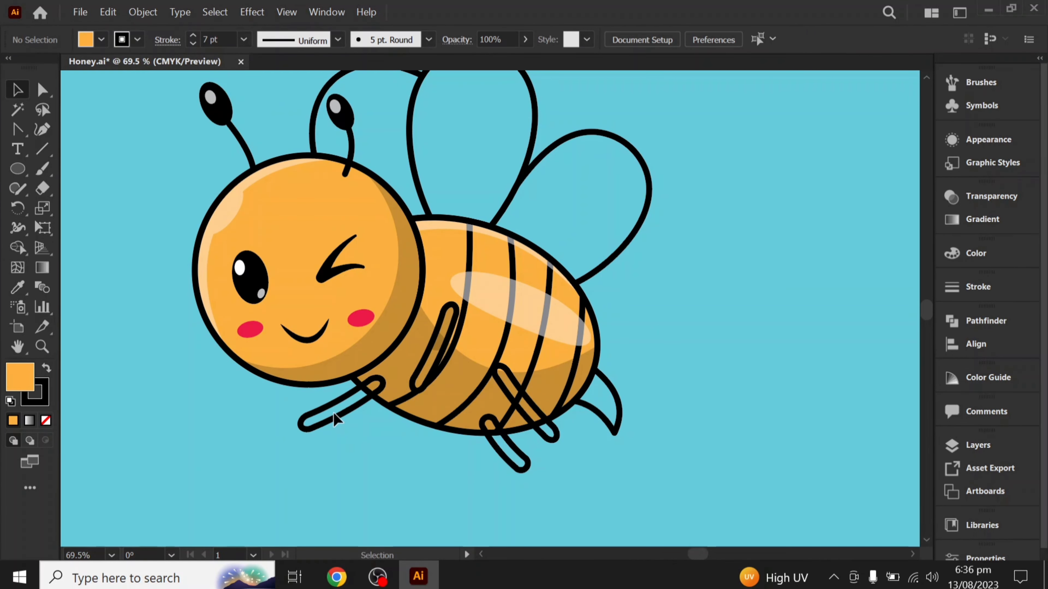
Move the lower-left leg, send it to back, then bring it forward one level
left_click_drag(335, 419, 341, 405)
right_click(357, 424)
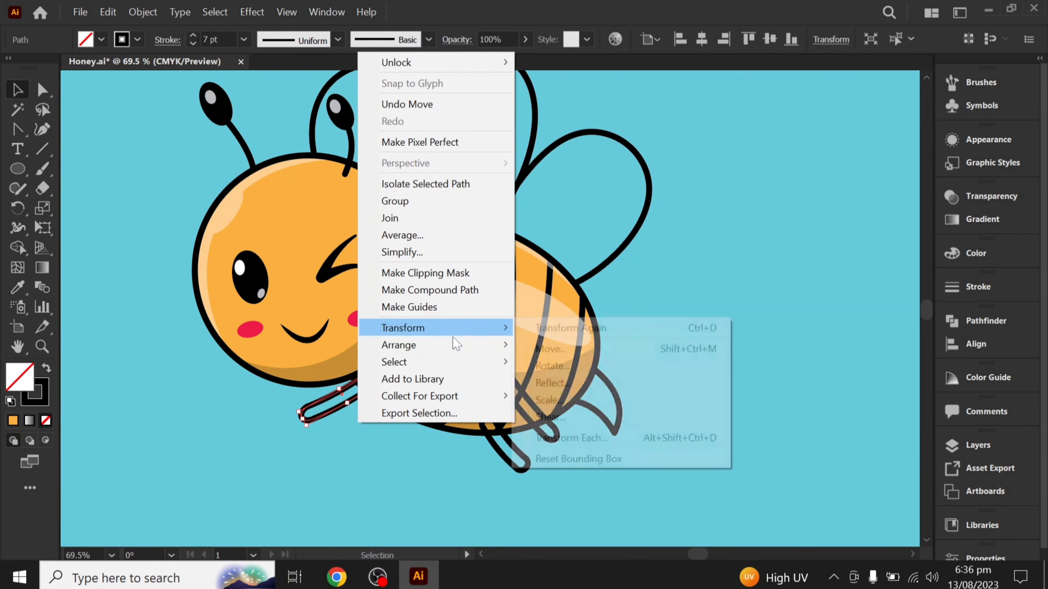
left_click(548, 397)
right_click(407, 460)
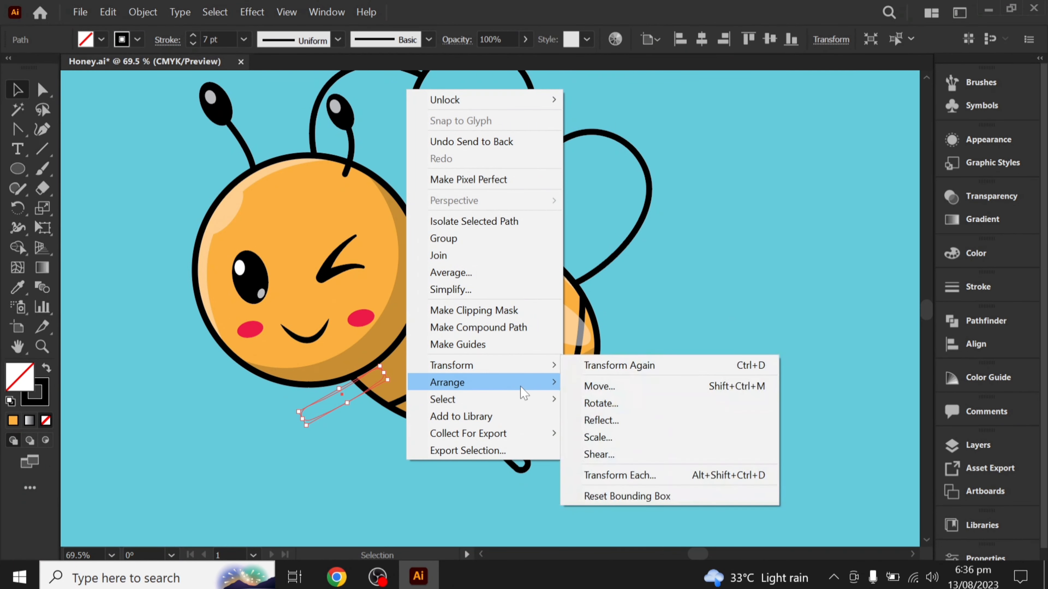
left_click(632, 400)
left_click(369, 489)
scroll(368, 487, "up", 3)
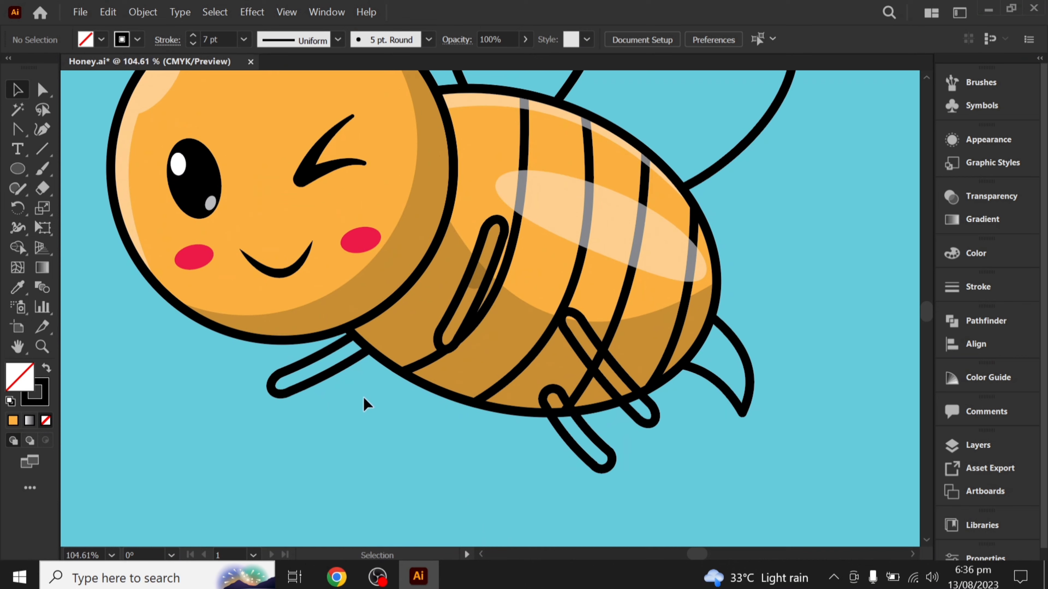
Give the lower-left leg the arm's orange fill and 7 pt black outline
left_click(334, 362)
key("i")
left_click(496, 244)
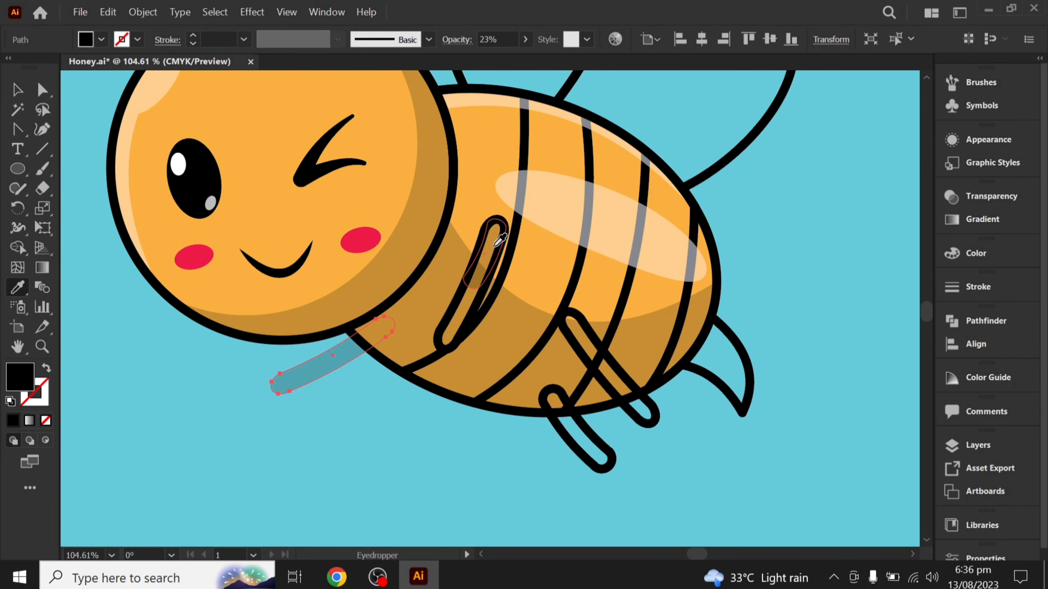
left_click(487, 241)
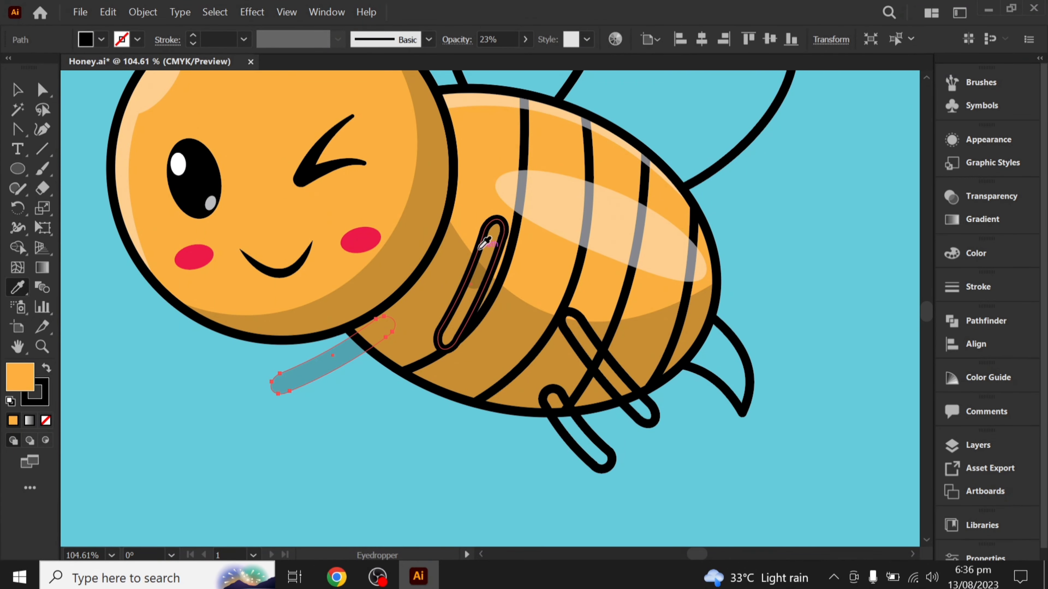
key("v")
left_click(304, 451)
Pen-draw a trimming shape where the front arm meets the body
key("p")
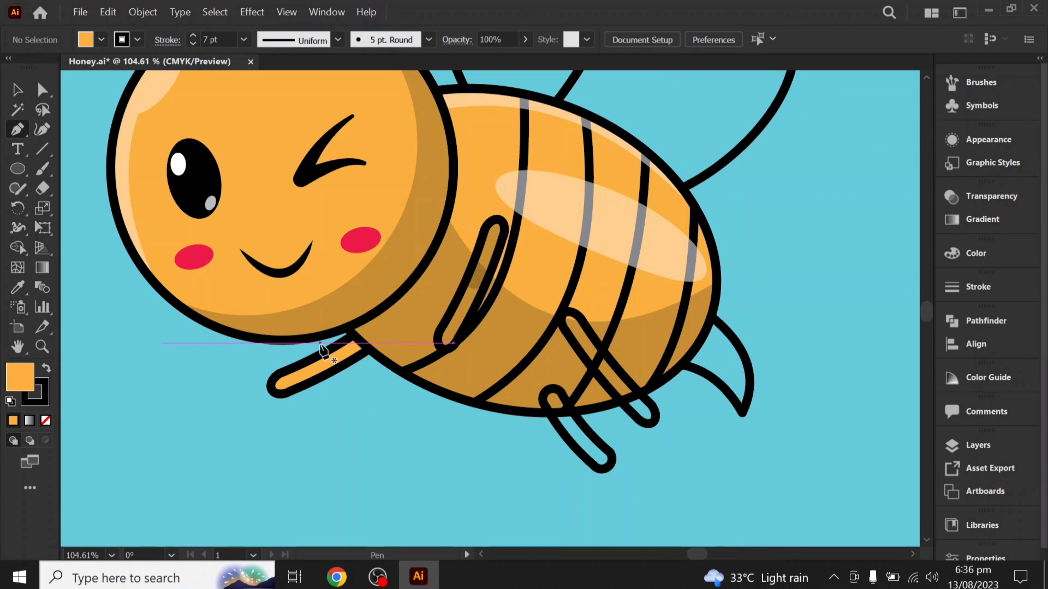
left_click(322, 346)
left_click_drag(333, 394, 386, 397)
left_click(377, 392)
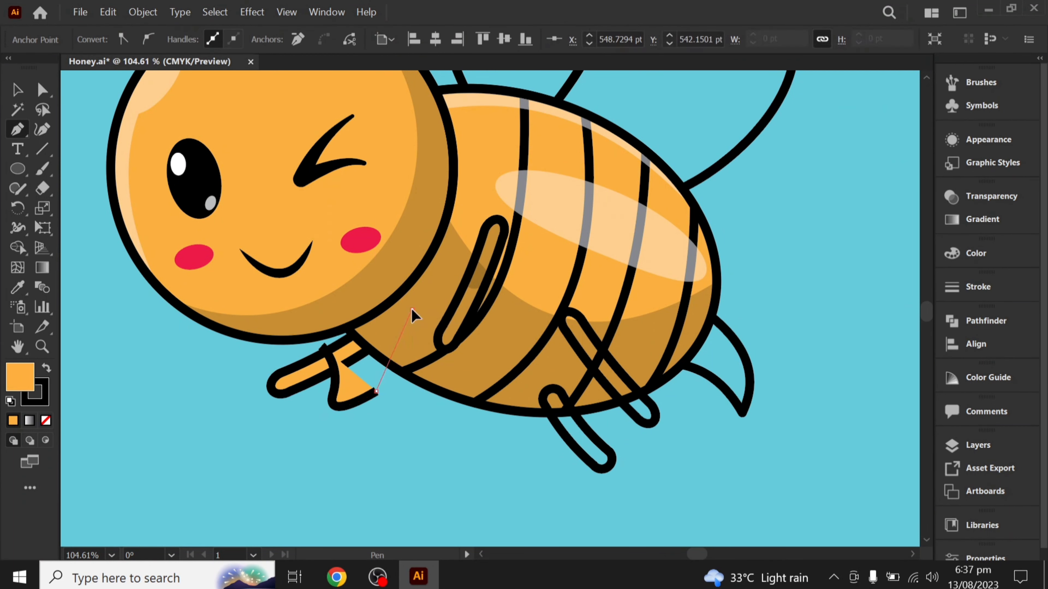
left_click(411, 309)
left_click(323, 346)
Use Shape Builder to delete the protruding region and leftover sliver at the arm top
key("v")
left_click(317, 386)
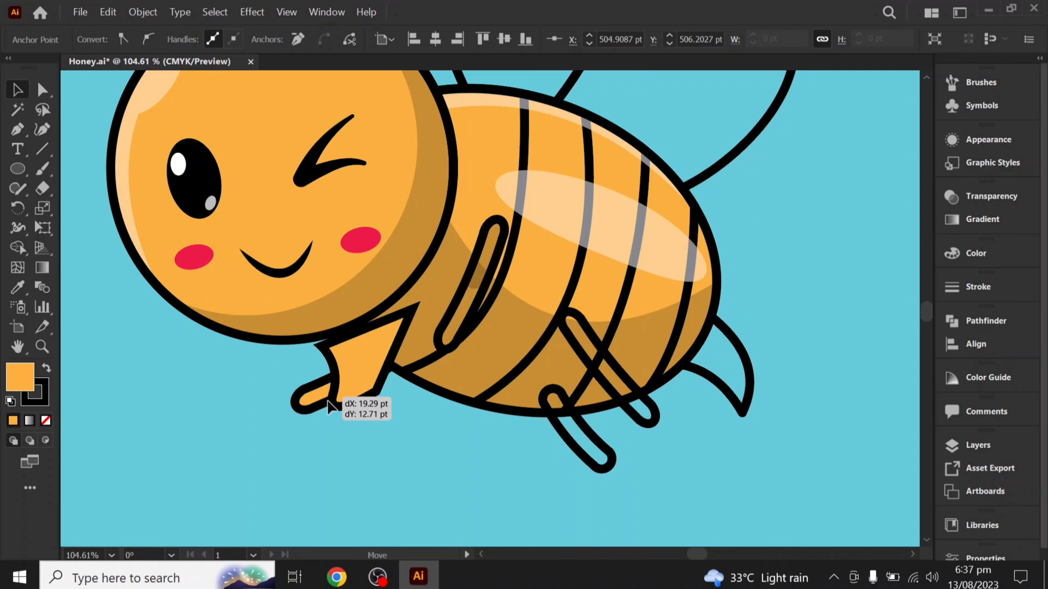
left_click(351, 392, "shift")
key("shift+m")
left_click(355, 390, "alt")
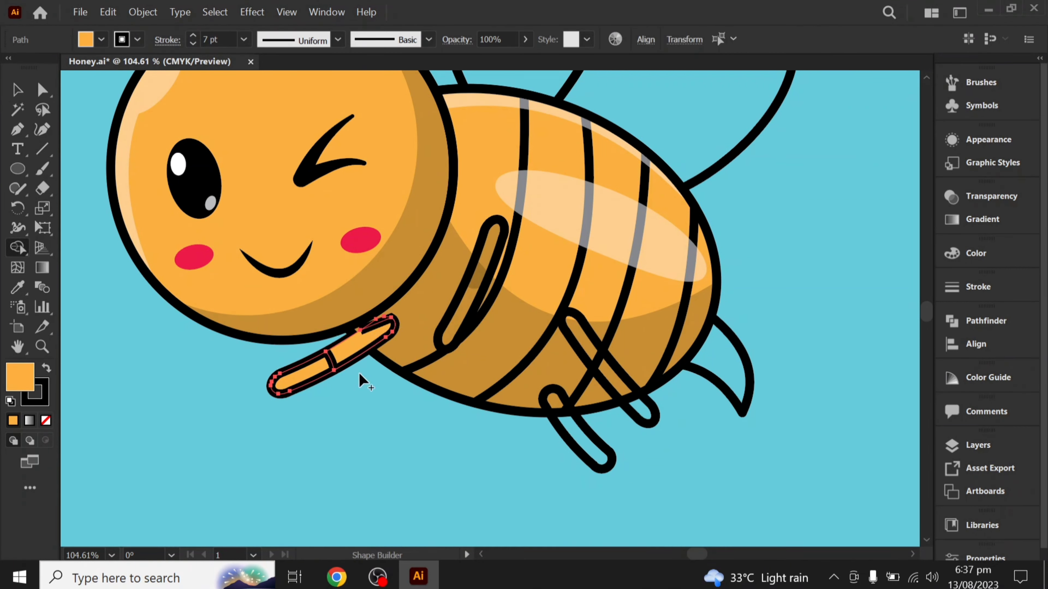
scroll(348, 365, "up", 5)
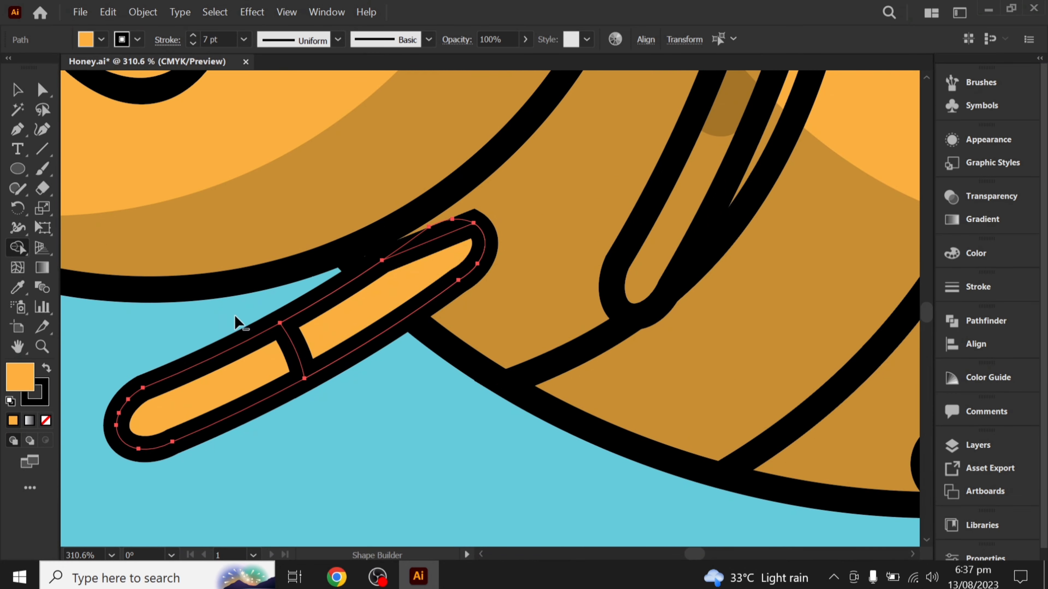
left_click(439, 238, "alt")
key("v")
left_click(401, 391)
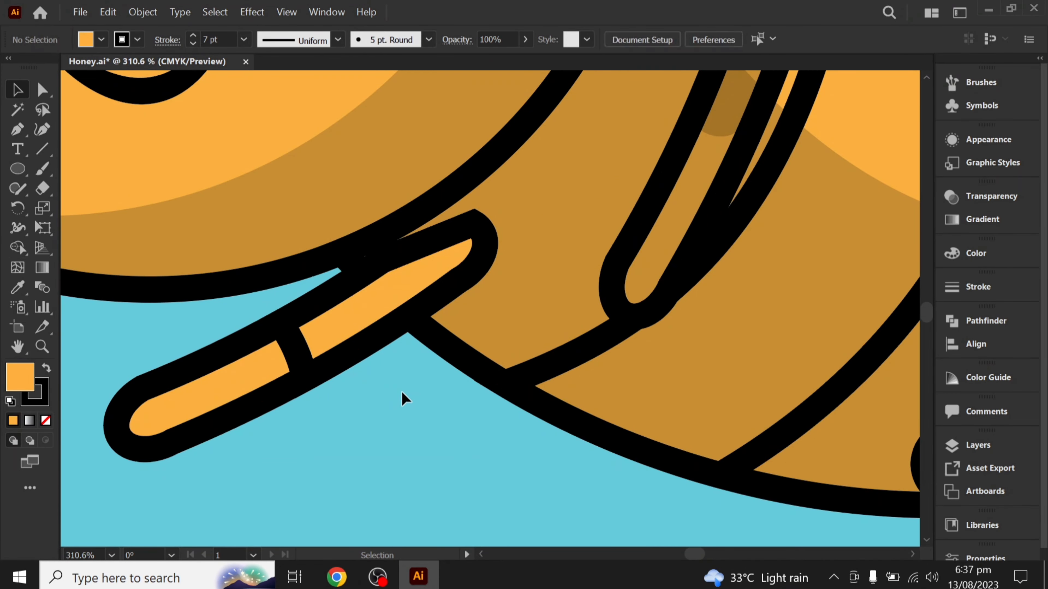
Give the arm's upper piece the translucent 23% black shadow style
left_click(398, 325)
key("shift+x")
scroll(399, 326, "down", 3)
key("i")
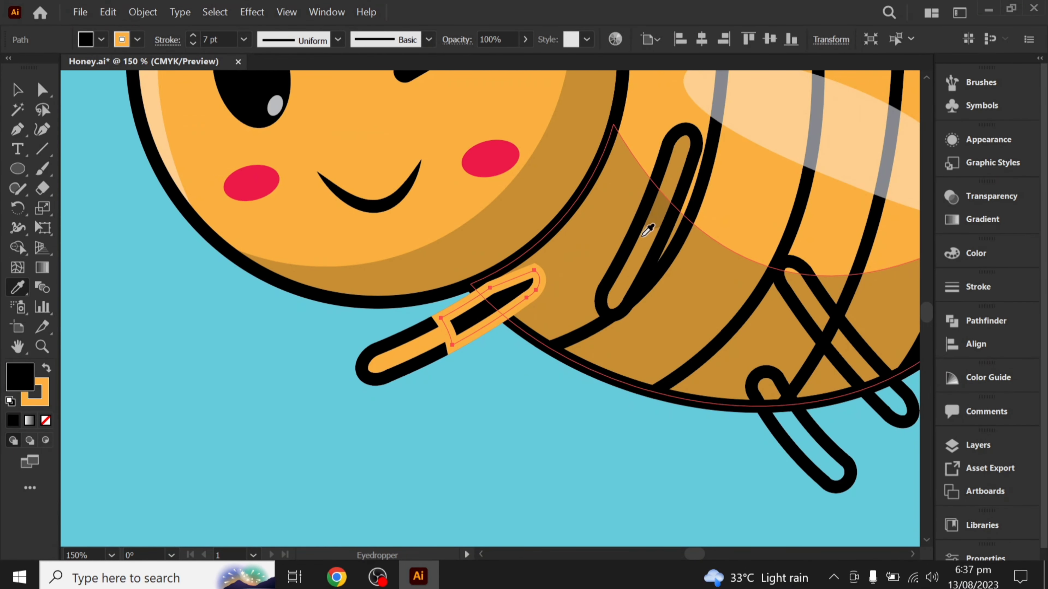
left_click(677, 159)
left_click(485, 430)
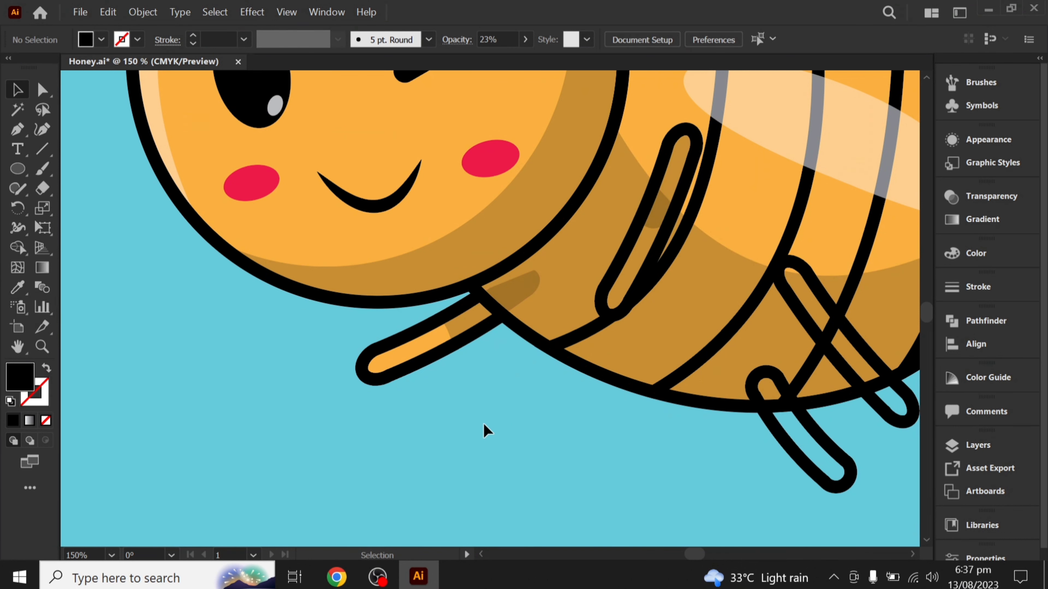
key("a")
left_click(465, 325)
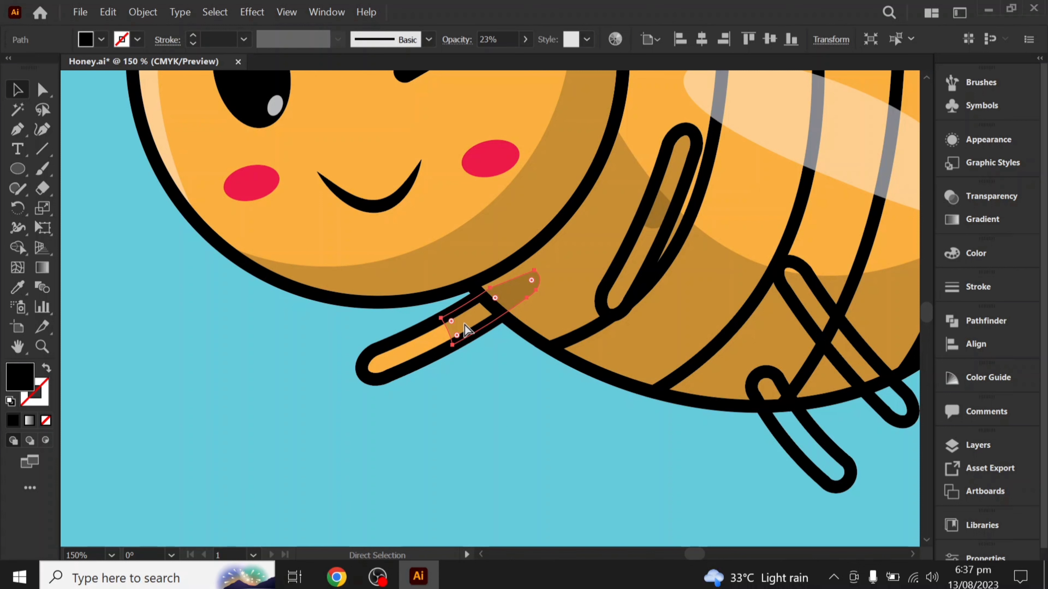
key("v")
left_click(511, 391)
Fill the lower back leg with the arm's orange
key("ctrl+minus")
key("ctrl+minus")
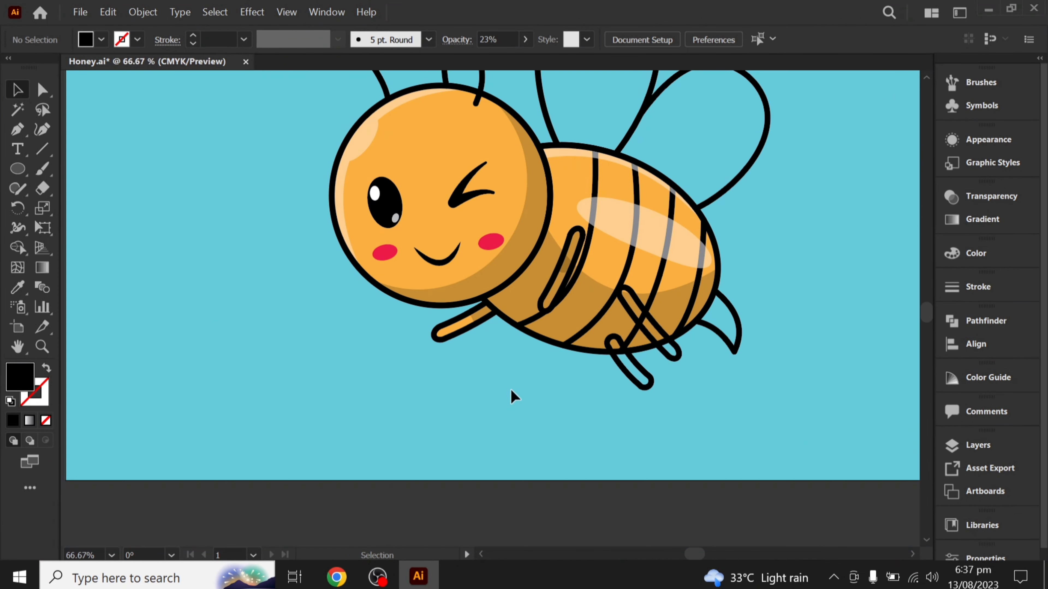
left_click_drag(591, 391, 466, 432)
left_click(528, 426)
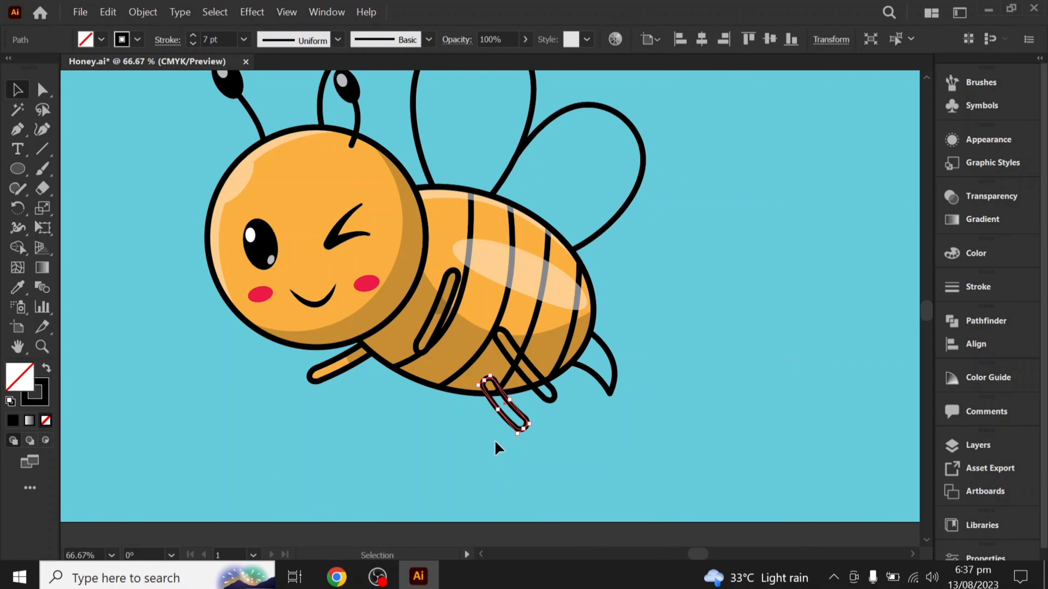
key("i")
left_click(338, 361)
Send the lower back leg backward so it sits just behind the body
left_click_drag(516, 408, 594, 461)
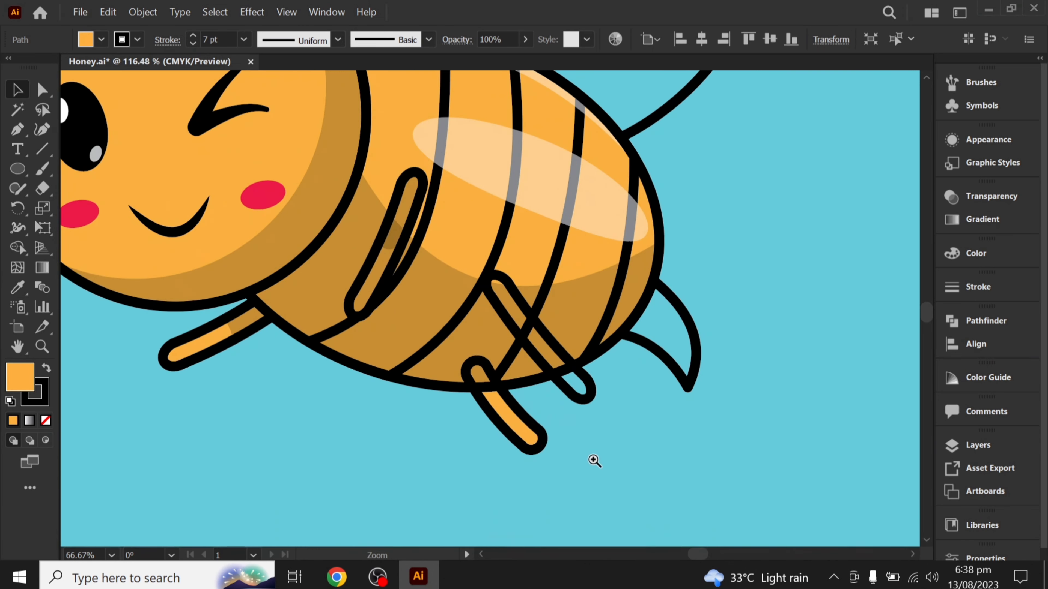
left_click(580, 456)
scroll(582, 458, "up", 1)
right_click(540, 447)
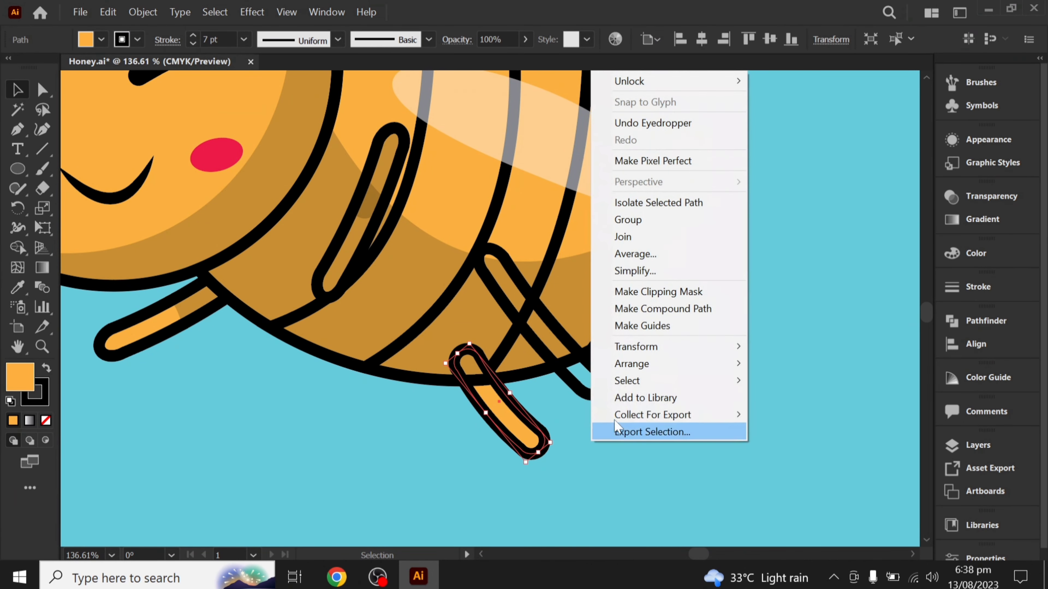
left_click(776, 414)
right_click(638, 448)
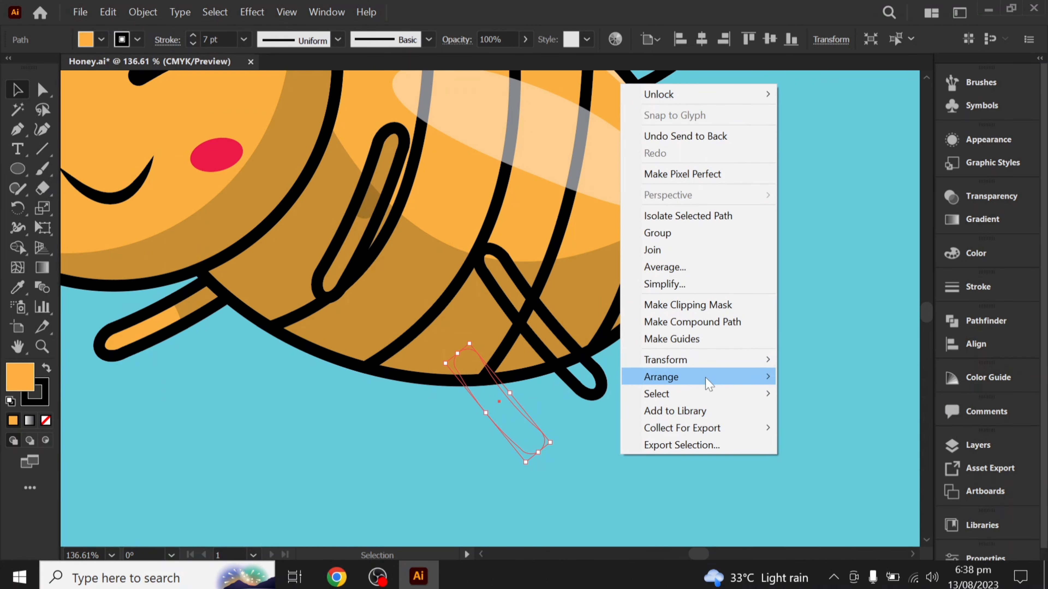
left_click(817, 394)
left_click(626, 466)
Pen-draw a splitting shape across the top of the leg
key("p")
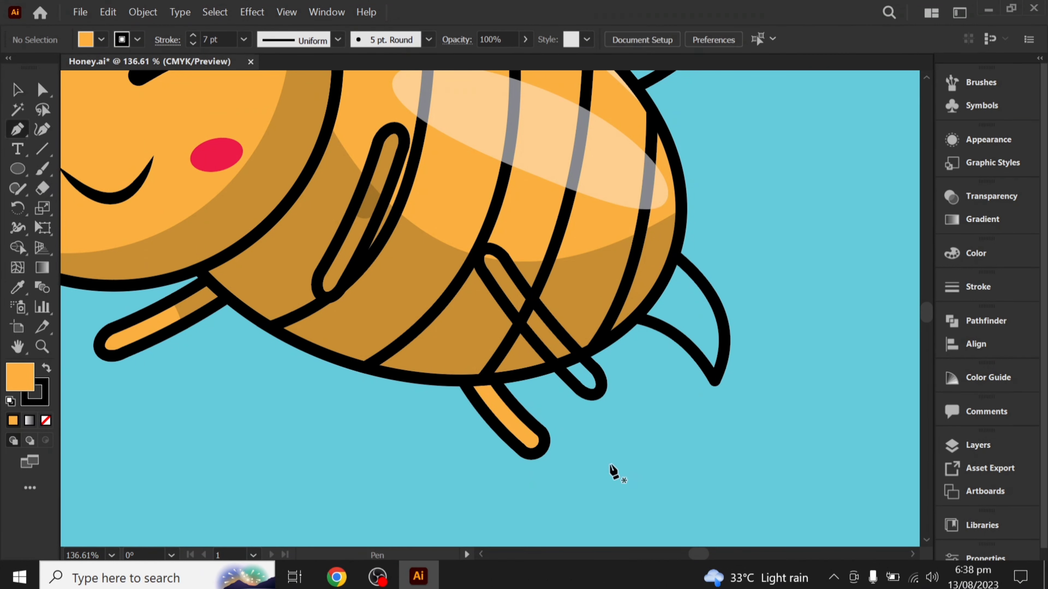
left_click(515, 385)
left_click_drag(468, 446, 474, 478)
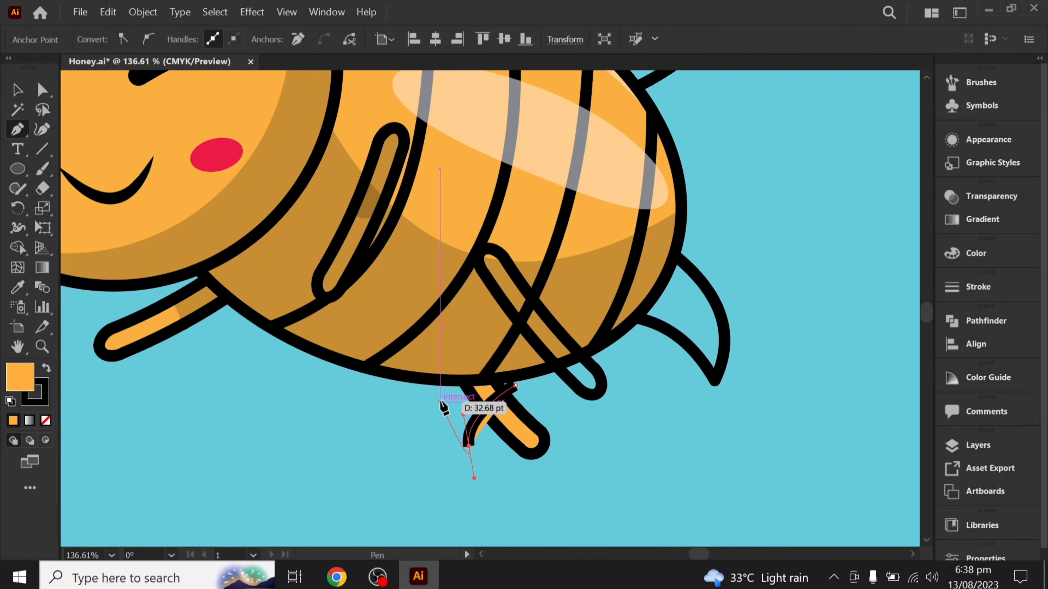
left_click(427, 328)
left_click(517, 384)
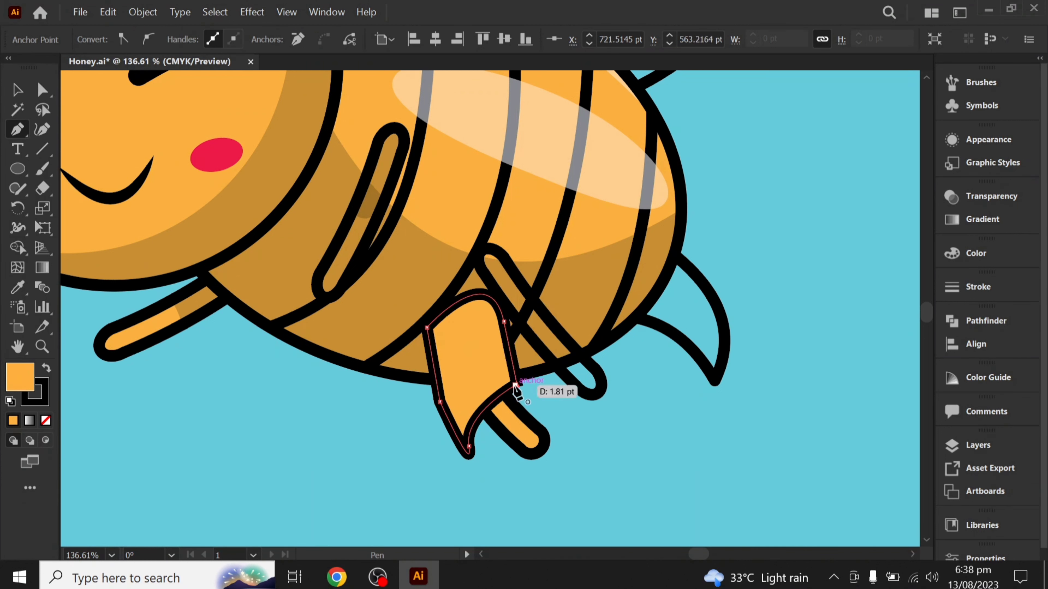
key("v")
key("ctrl+z")
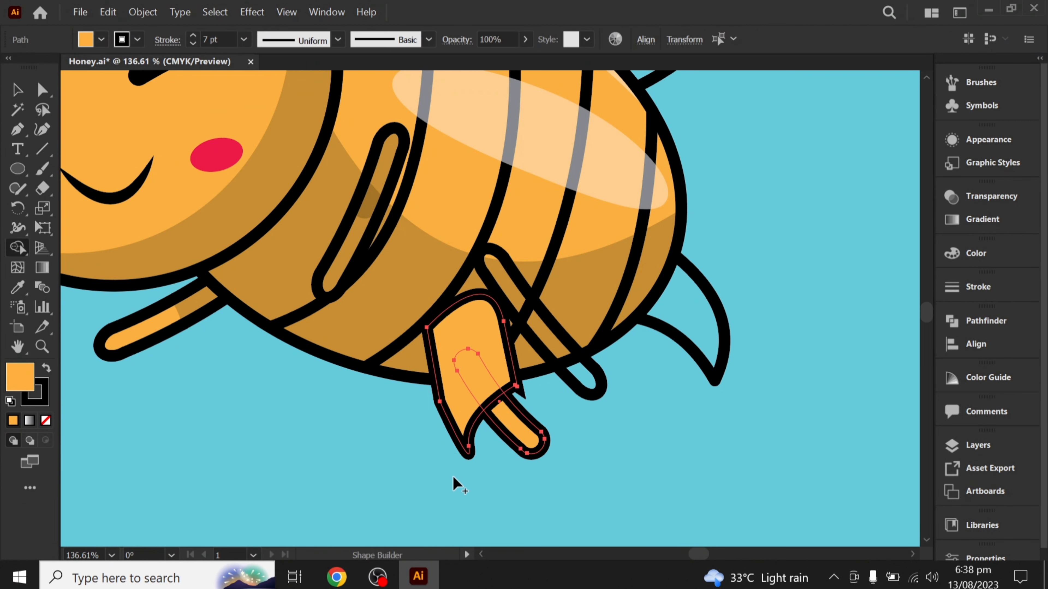
key("ctrl+z")
key("ctrl+z")
Give the upper leg piece the translucent 23% black shadow style
left_click(488, 390)
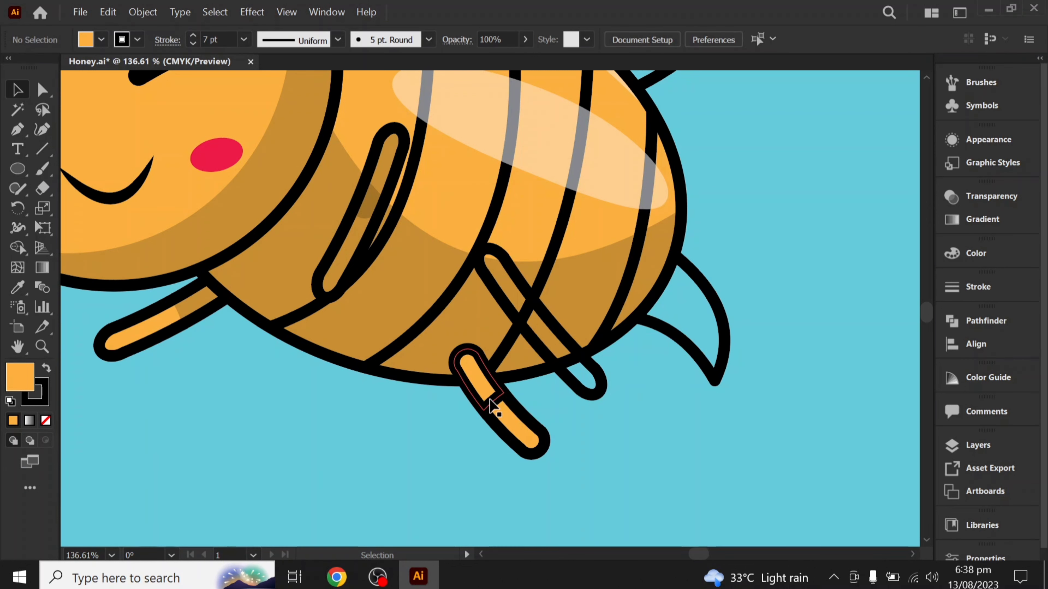
key("i")
left_click(372, 198)
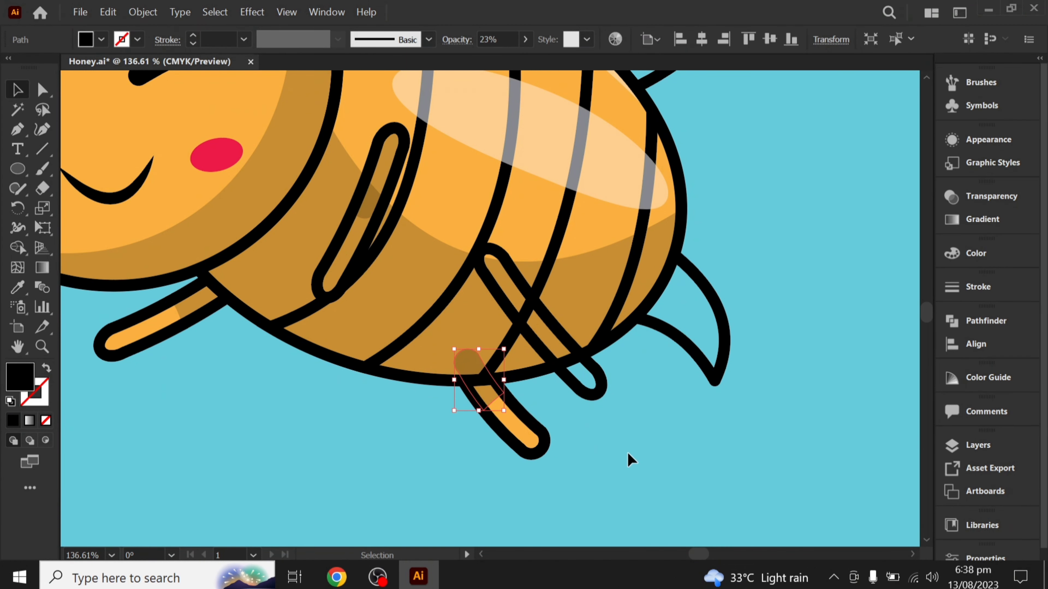
left_click(627, 452)
key("a")
left_click(470, 359)
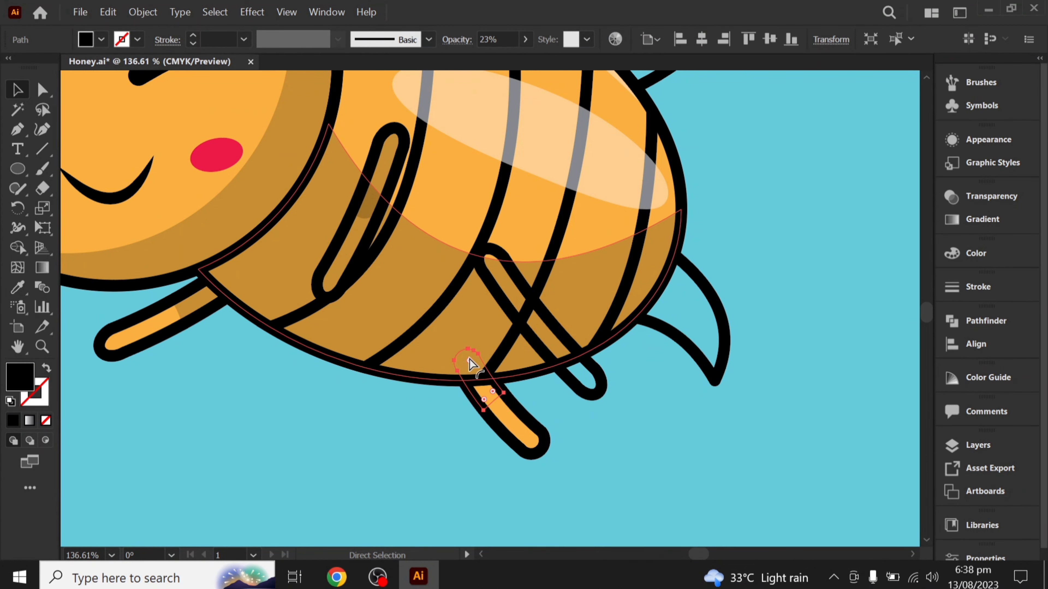
left_click(612, 533)
Bring the front lower leg in front of the body
key("v")
scroll(524, 543, "up", 5)
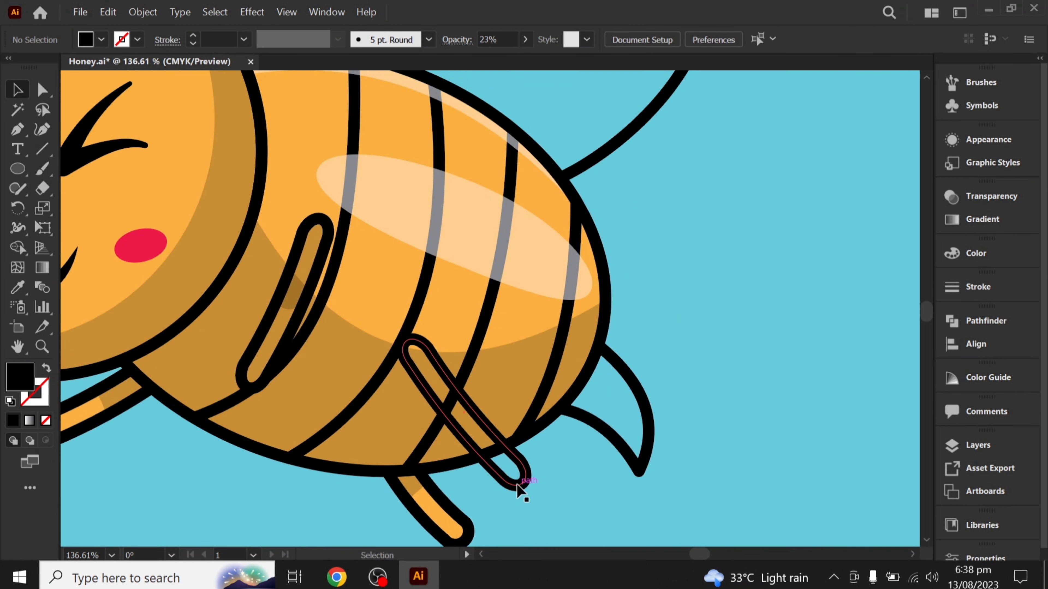
left_click(518, 487)
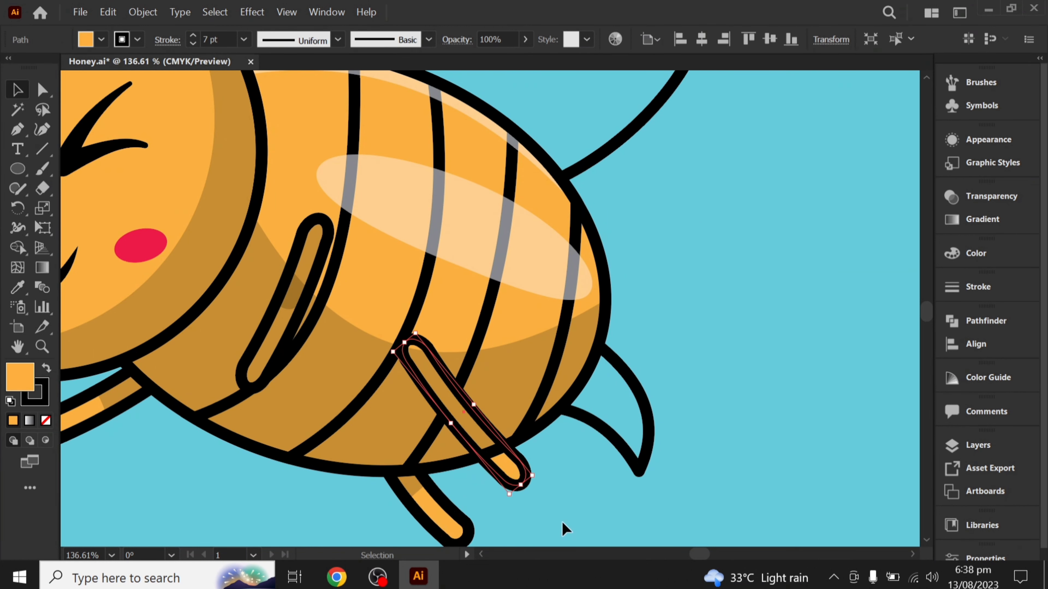
right_click(574, 525)
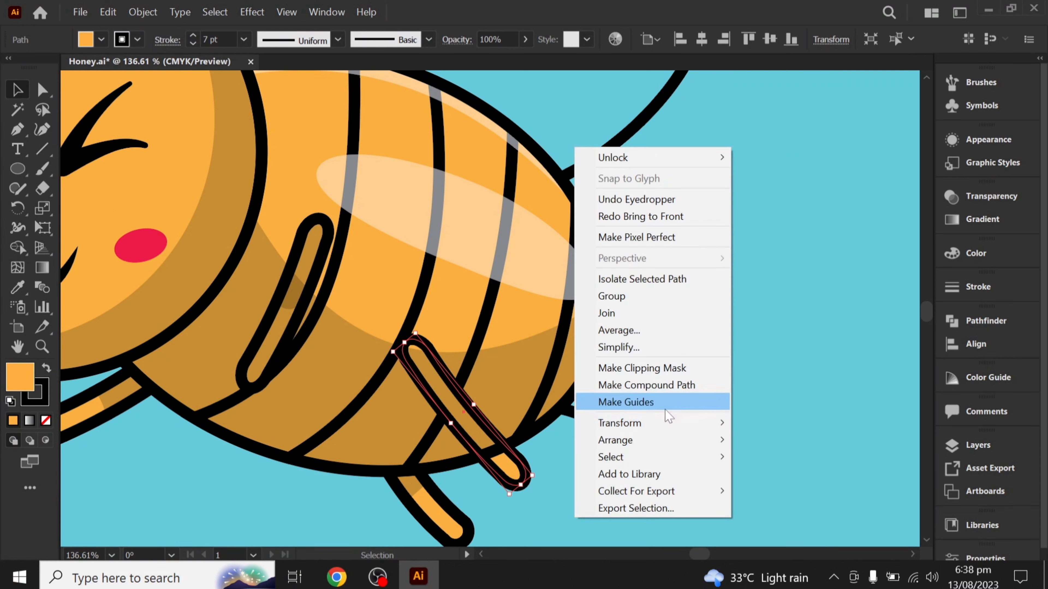
left_click(763, 440)
left_click(549, 485)
Pen-draw an overlap shape on the leg and delete the pocket region with Shape Builder
key("p")
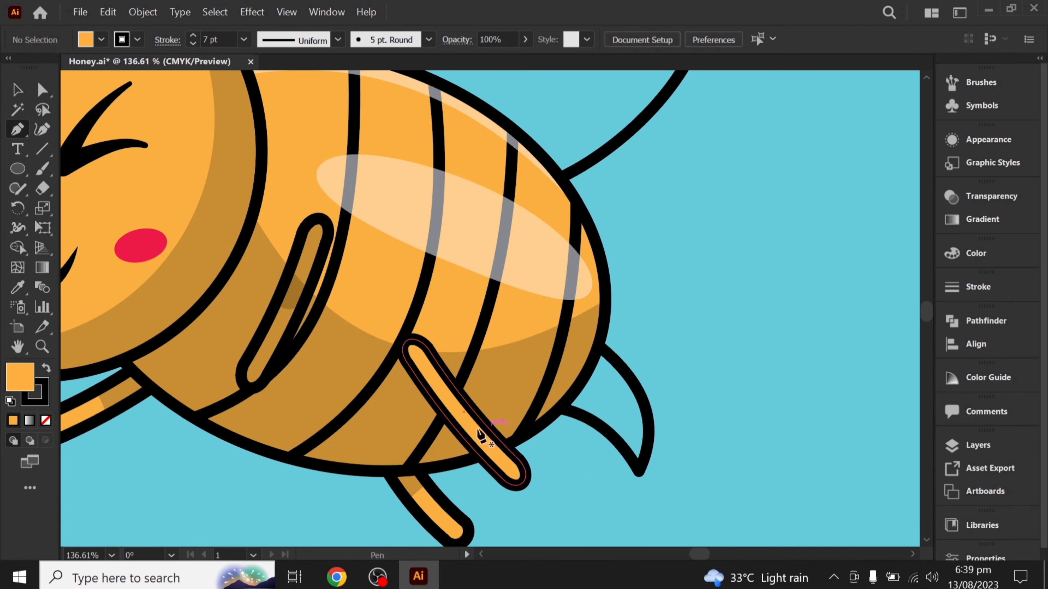
left_click_drag(457, 429, 462, 400)
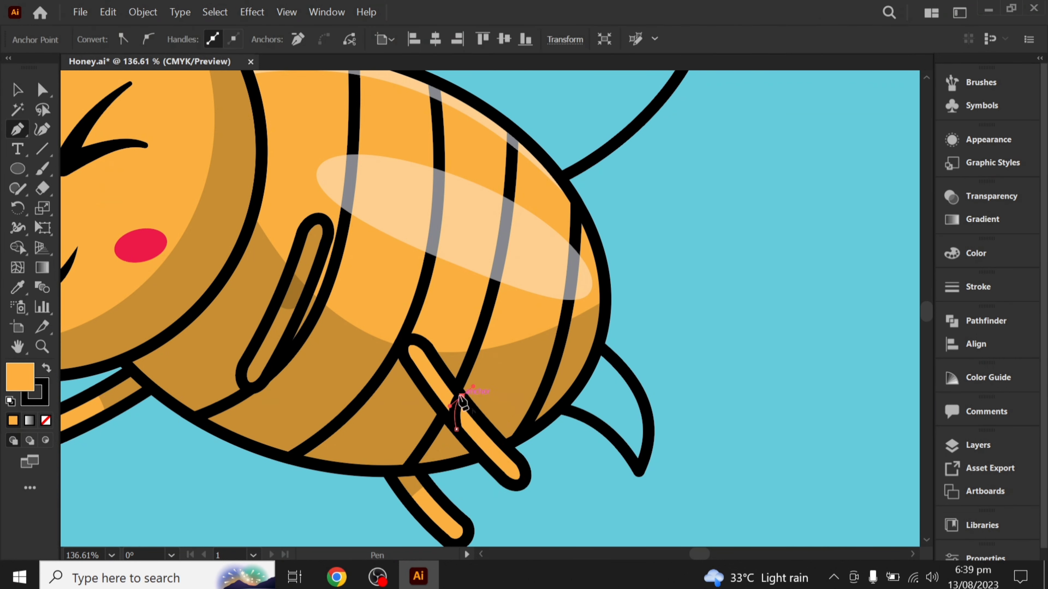
left_click(464, 285)
left_click(457, 429)
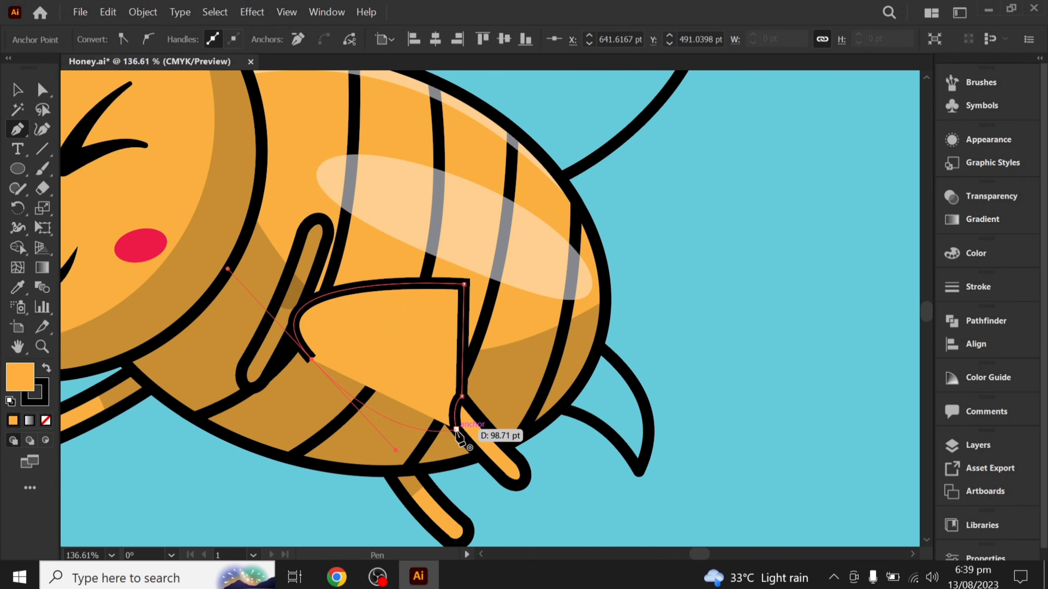
key("shift+m")
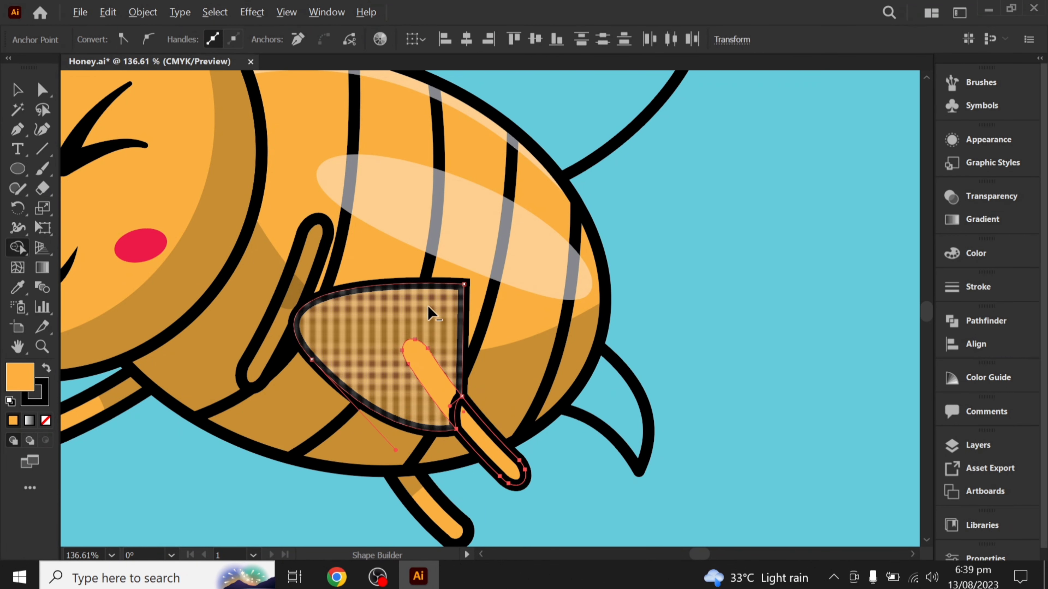
left_click(431, 309, "alt")
key("v")
left_click(582, 492)
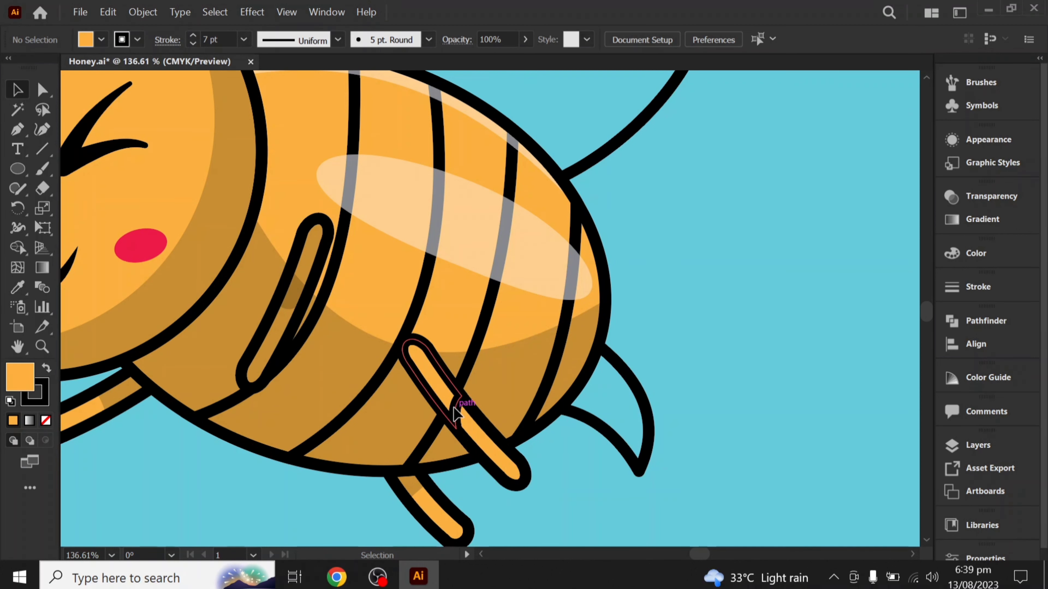
Check the leg and arm shadow shapes, then fit the artboard in the window
left_click(456, 413)
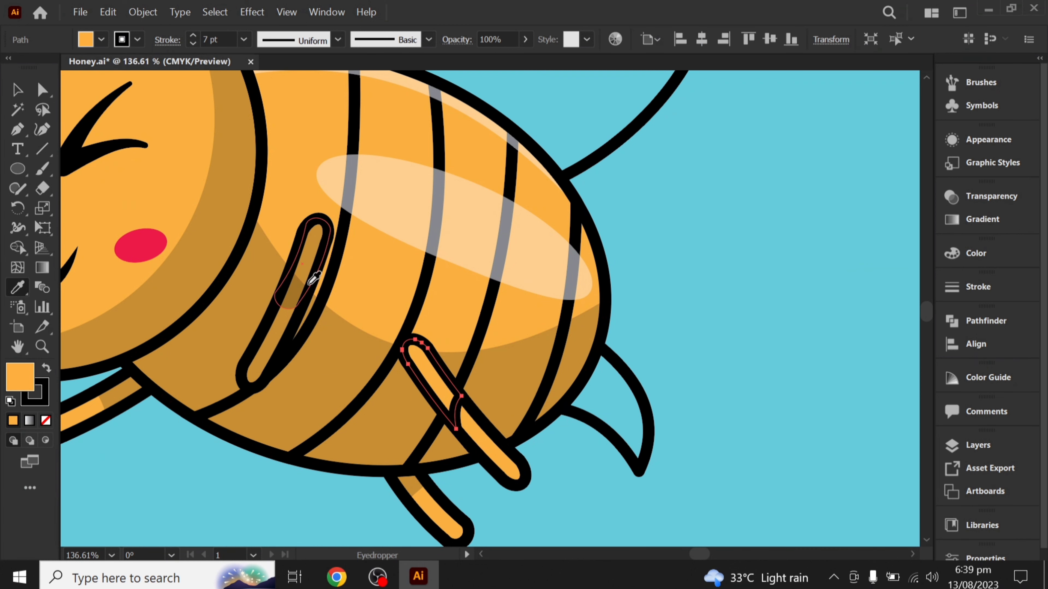
left_click(728, 355)
left_click(318, 250)
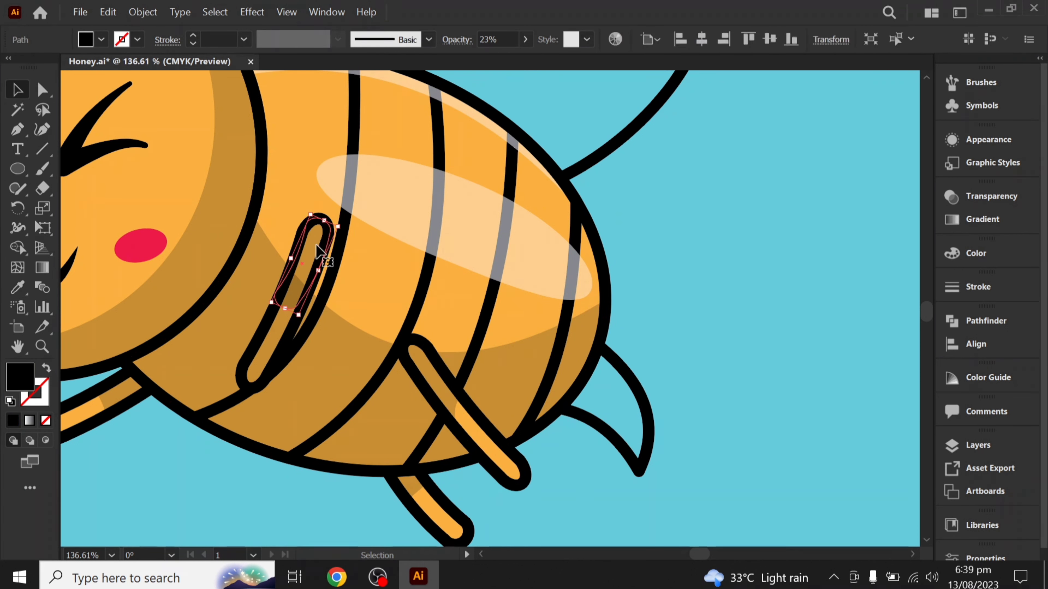
left_click(696, 366)
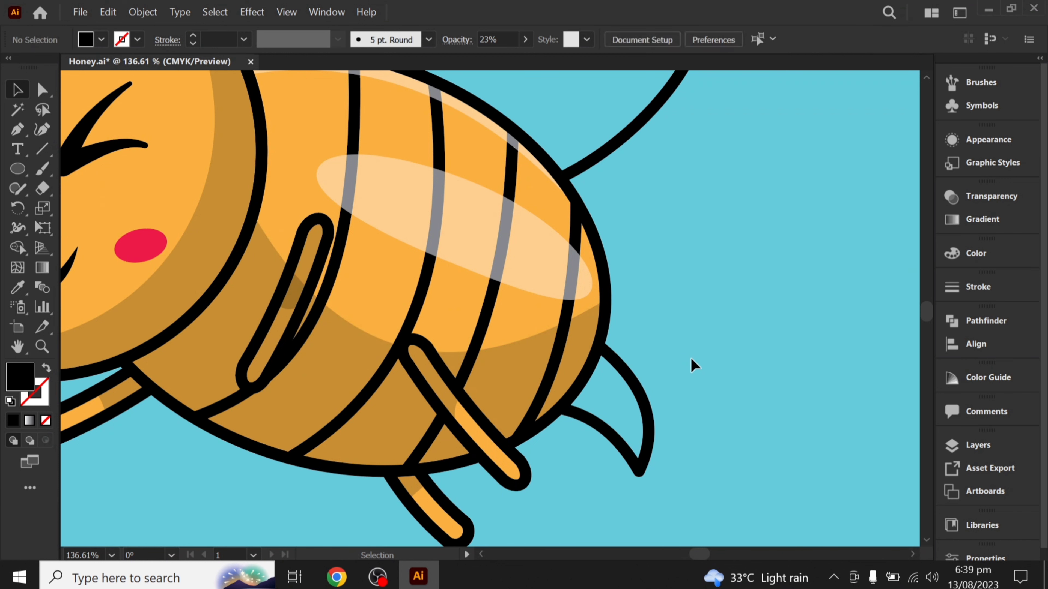
key("ctrl+0")
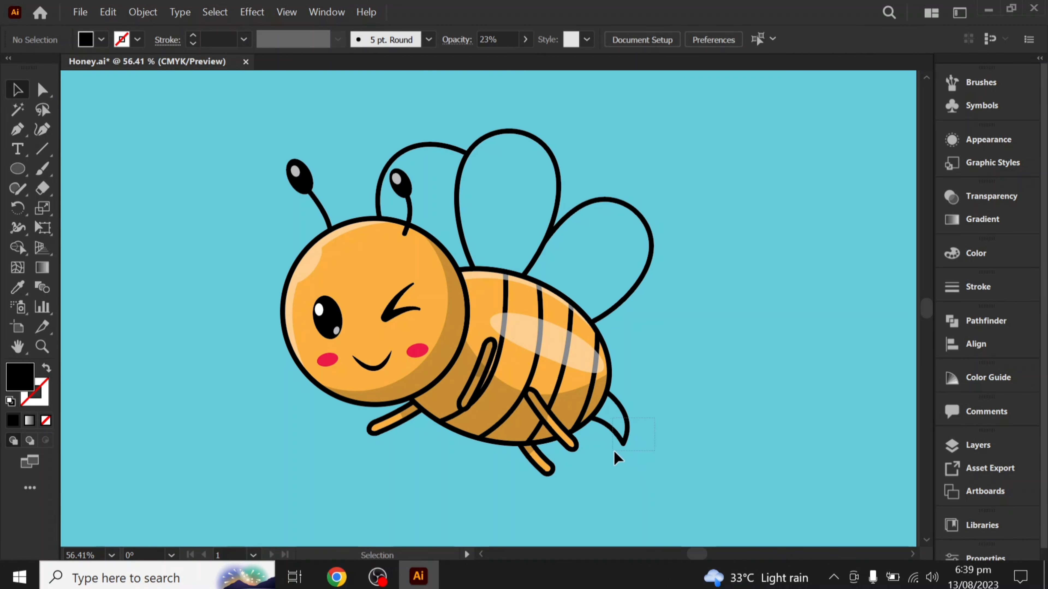
Fill the stinger with dark navy 060633
left_click(618, 443)
left_click(101, 39)
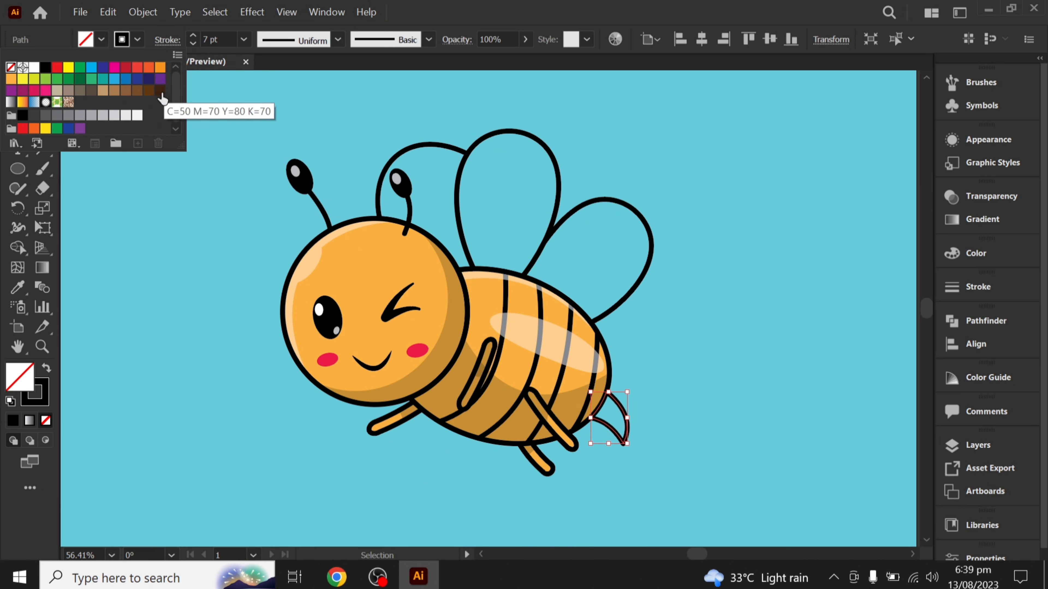
left_click(148, 79)
double_click(20, 376)
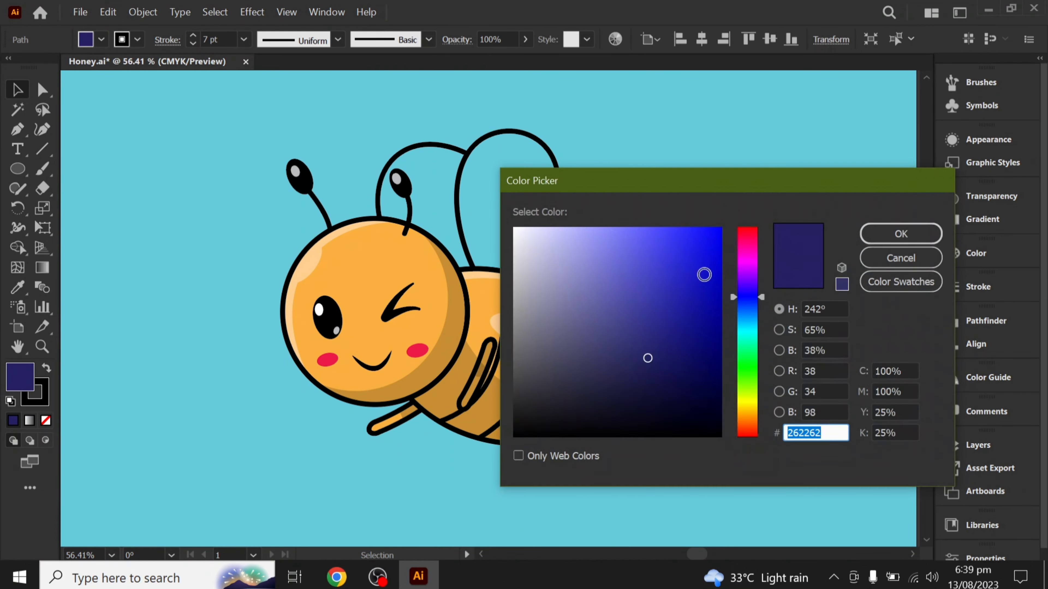
type("060633")
left_click(899, 242)
left_click(776, 363)
Turn the body stripe outlines into solid black filled bands
scroll(761, 386, "up", 2)
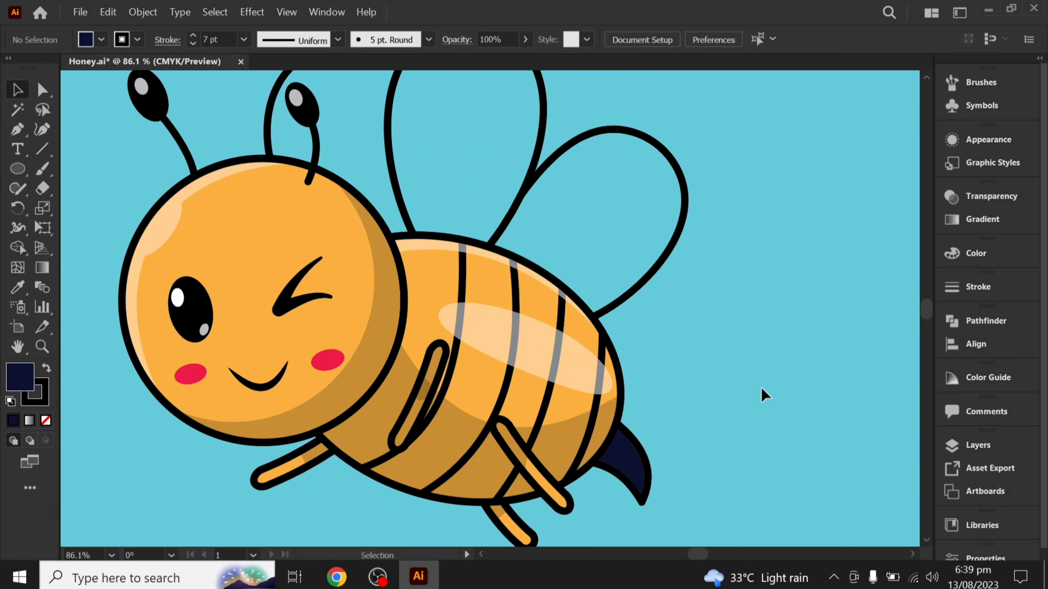
left_click(507, 394)
left_click(550, 397, "shift")
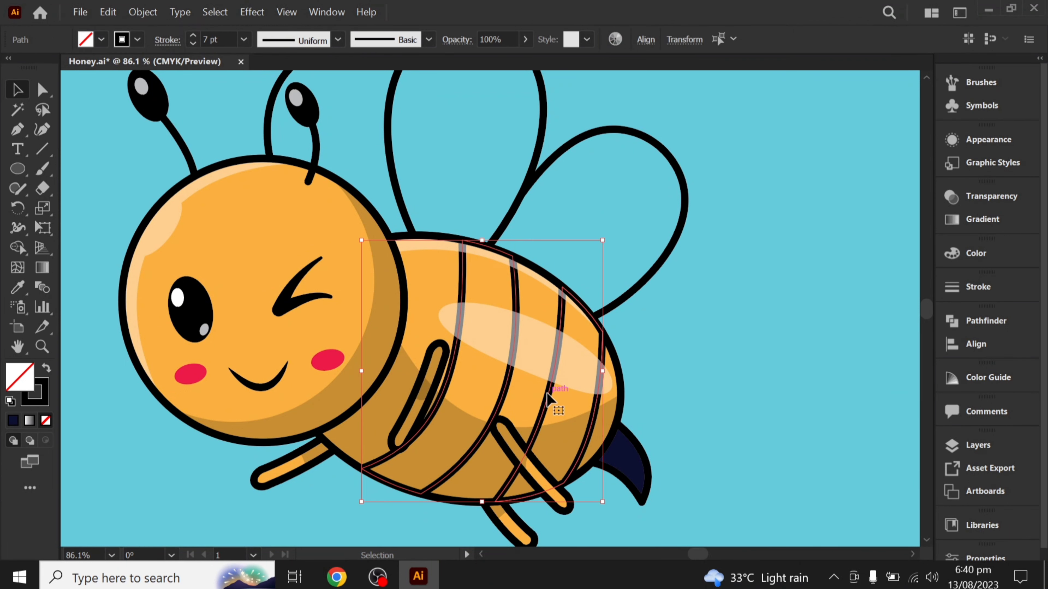
left_click(47, 368)
left_click(646, 396)
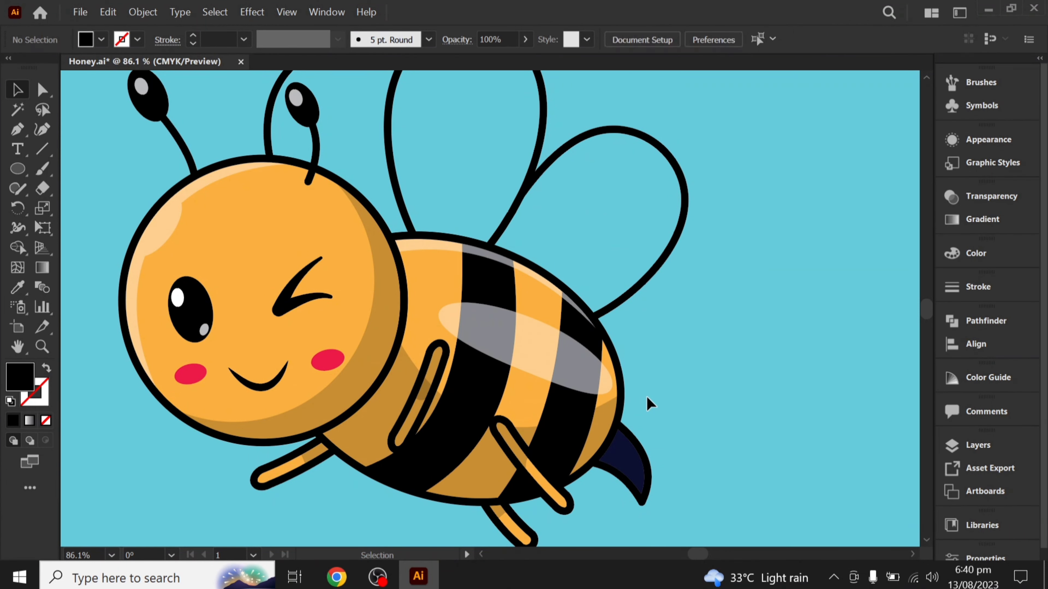
Draw a Pen polygon covering the top part of the front wing
scroll(718, 360, "up", 5)
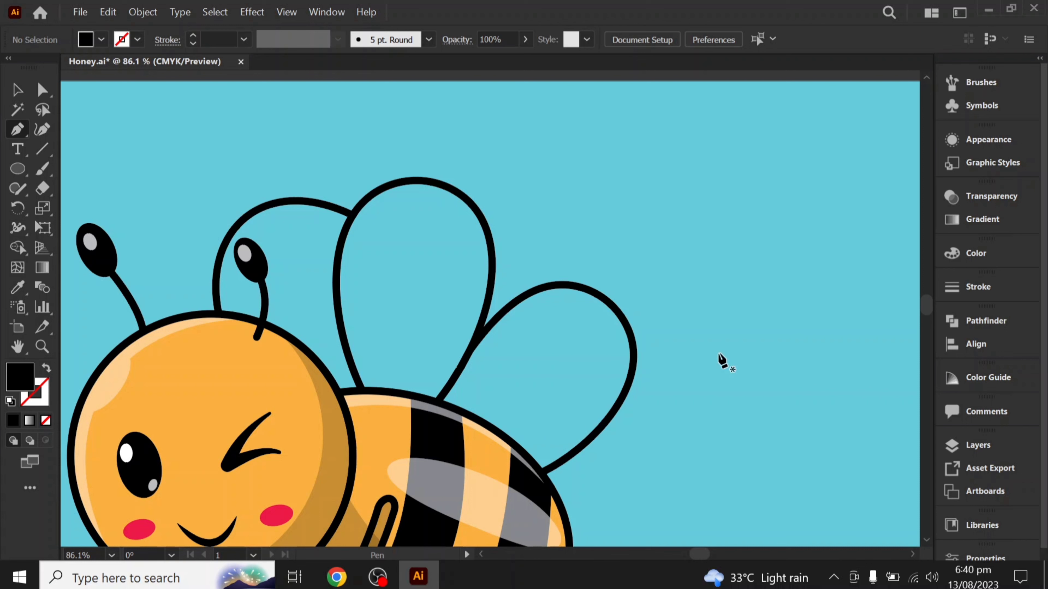
left_click(451, 408)
left_click_drag(601, 296, 571, 243)
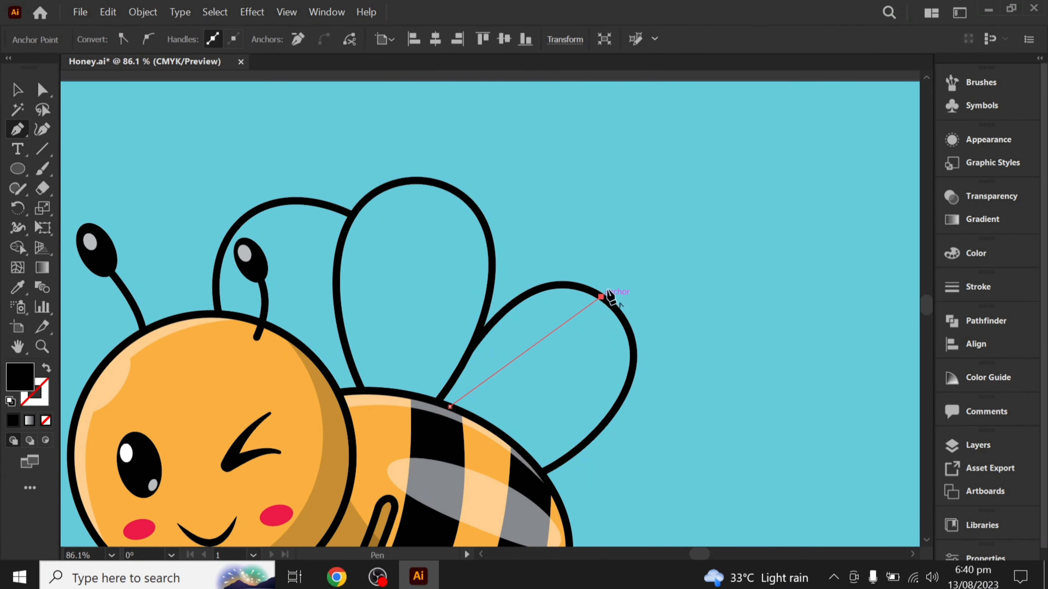
left_click(569, 242)
left_click(390, 291)
left_click(414, 417)
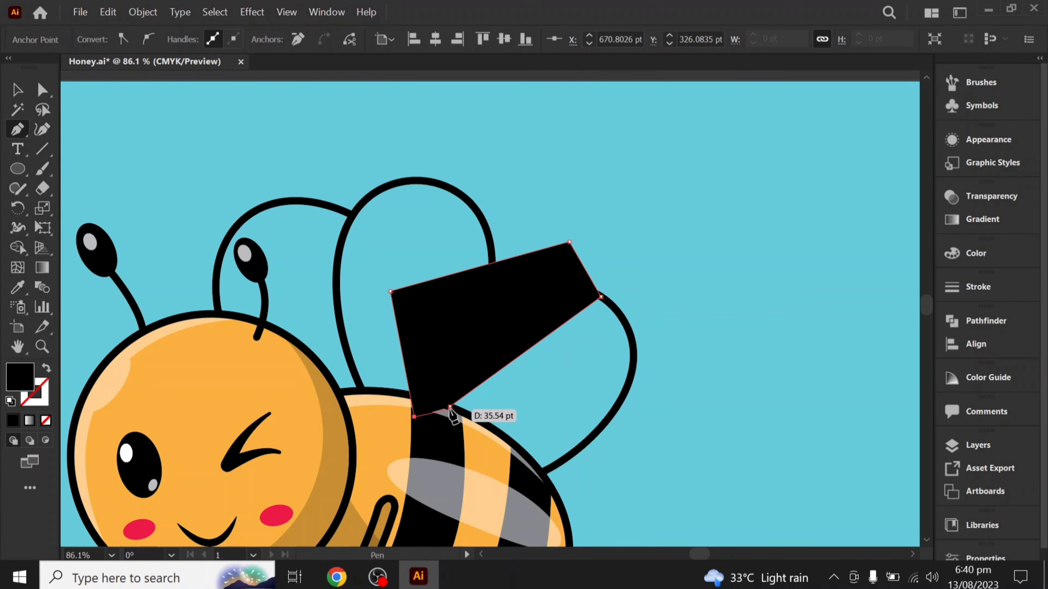
left_click(450, 406)
Trim the polygon to the wing with Shape Builder and curve the crescent's inner edge
key("v")
left_click(562, 356, "shift")
key("shift+m")
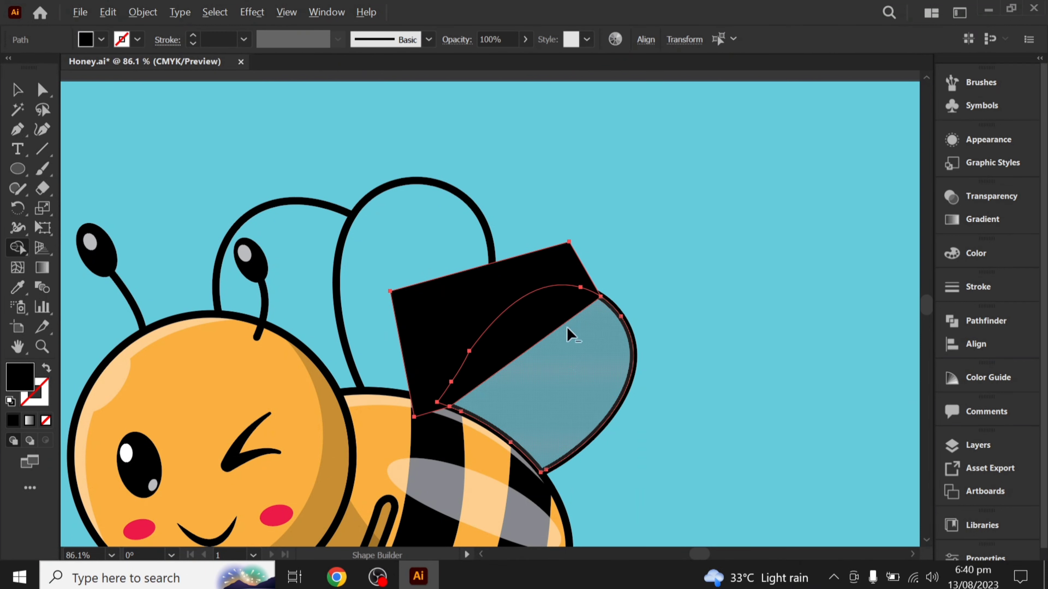
left_click(537, 272, "alt")
key("shift+c")
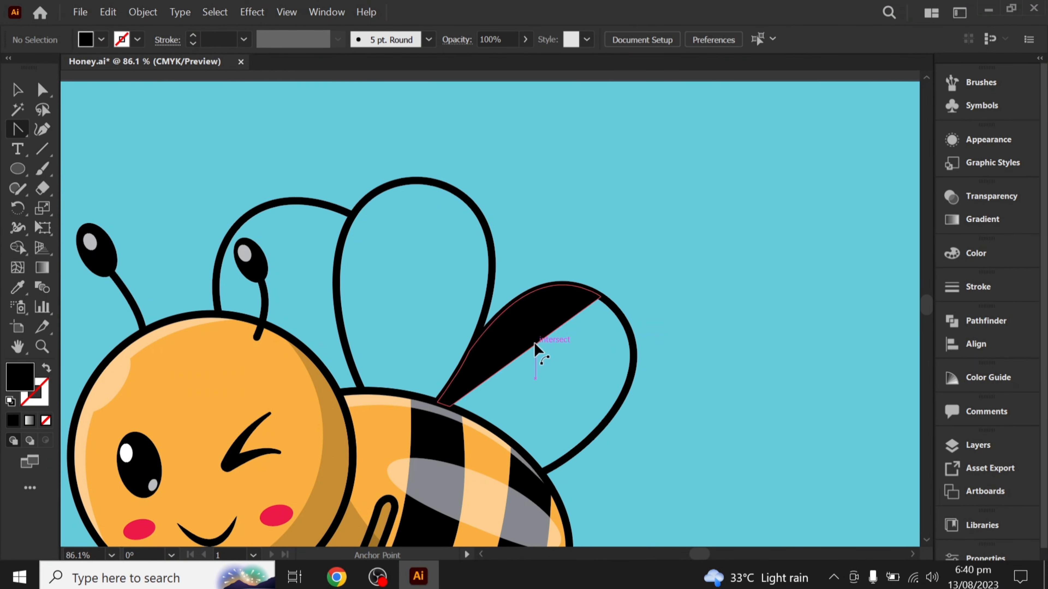
mouse_move(538, 349)
left_mouse_down()
mouse_move(512, 333)
mouse_move(522, 317)
left_mouse_up()
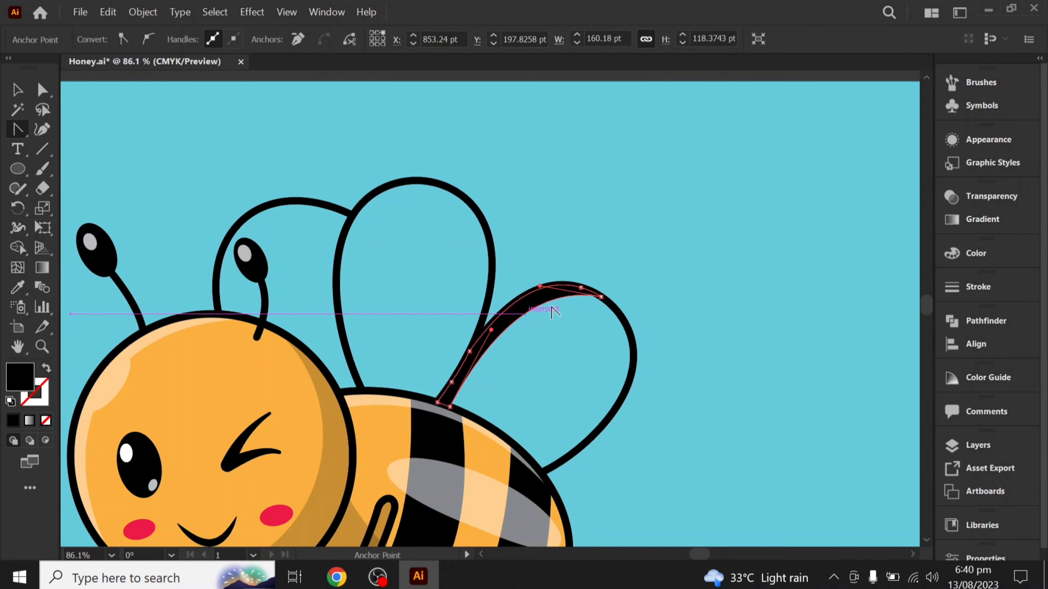
key("v")
Draw a second Pen polygon over the wing's lower right side for shading
key("p")
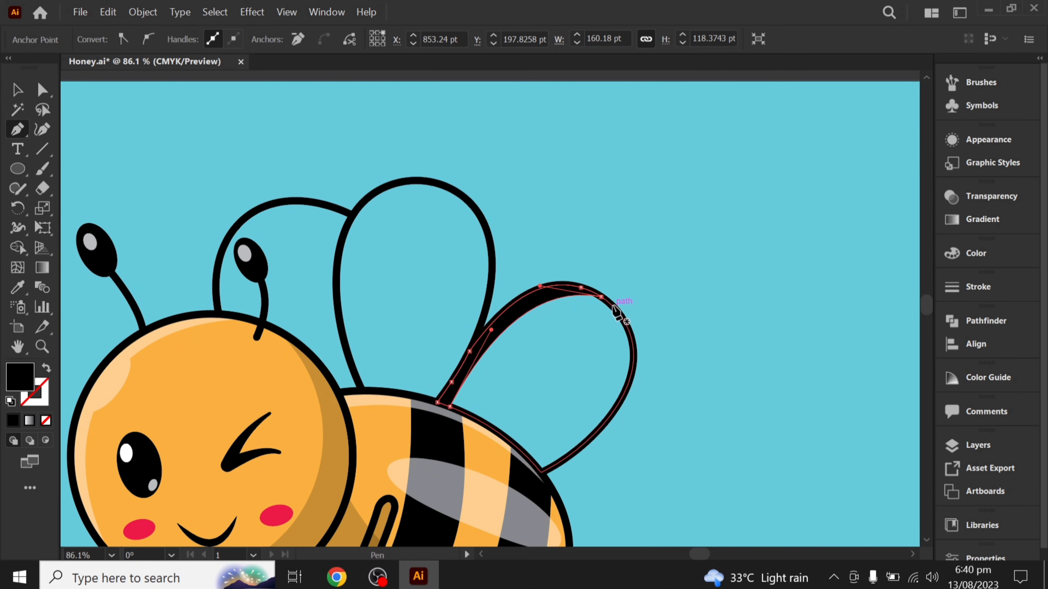
left_click(613, 306)
left_click(519, 449)
left_click(515, 495)
left_click(655, 472)
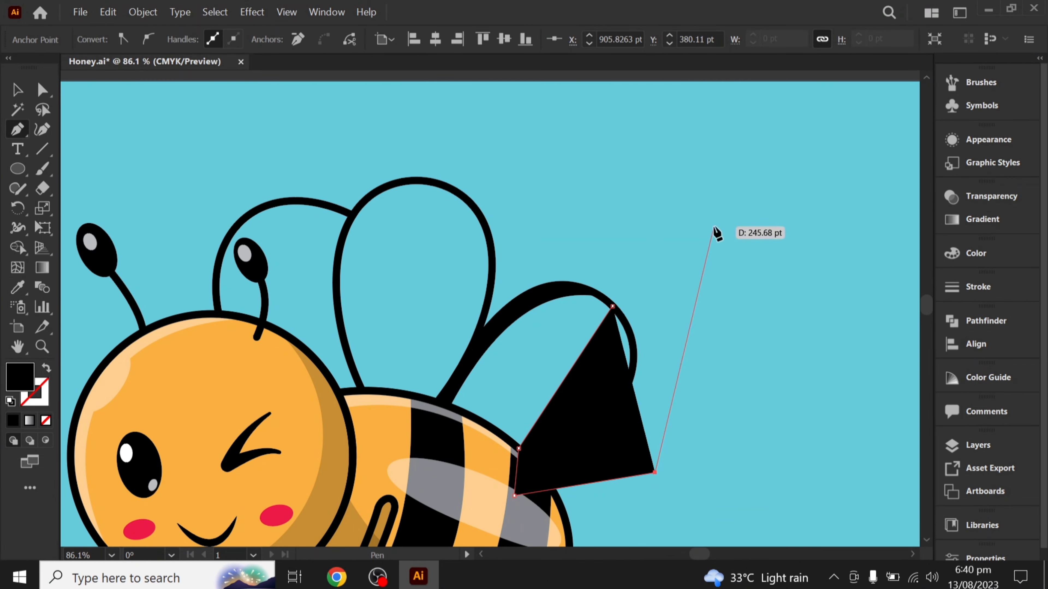
left_click(714, 226)
left_click(613, 306)
Clip the shading polygon to the wing and curve its diagonal edge
key("v")
left_click(617, 380, "shift")
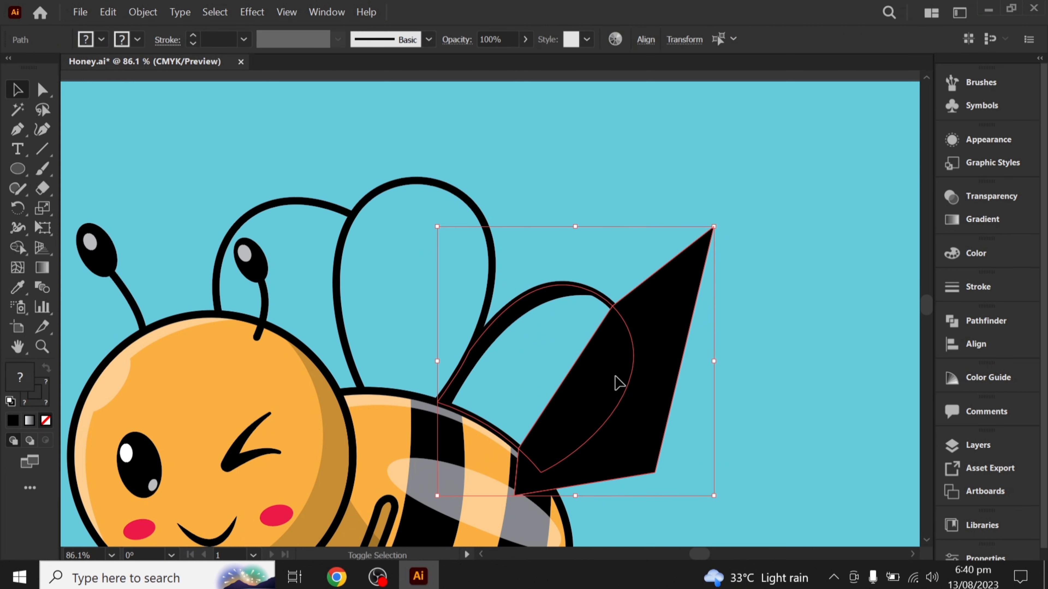
key("ctrl+7")
left_click(683, 406)
key("shift+c")
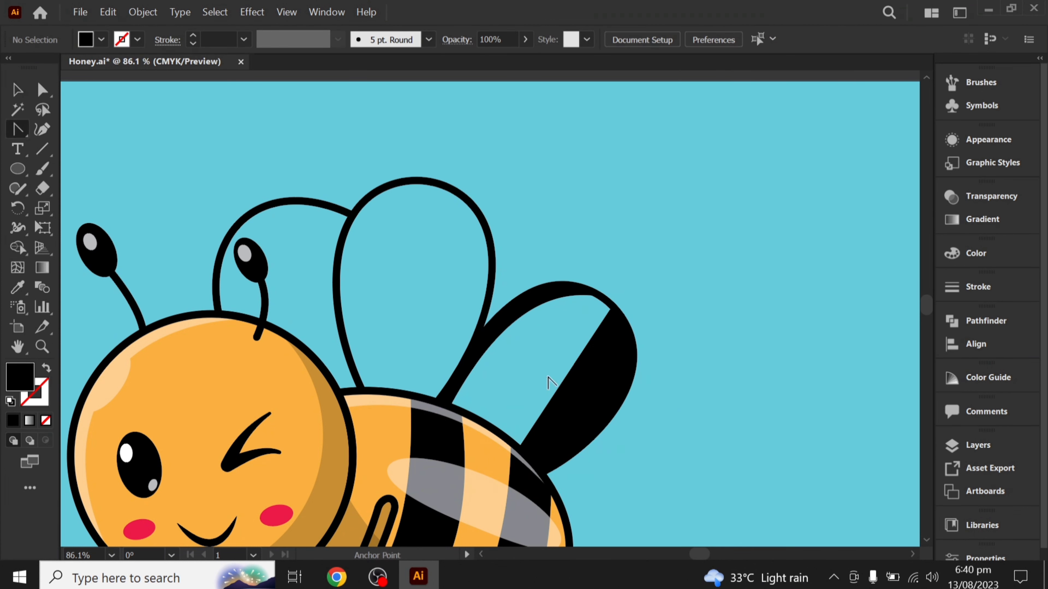
mouse_move(549, 378)
left_mouse_down()
mouse_move(586, 400)
mouse_move(574, 436)
left_mouse_up()
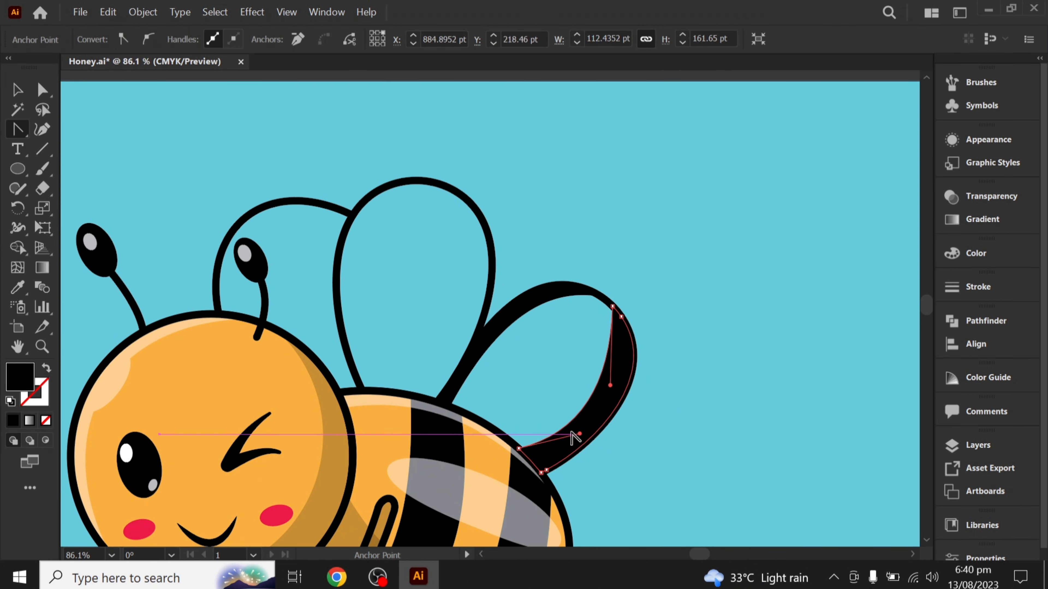
key("v")
Give the top crescent the body's white 43% highlight and the lower piece the 23% shading
left_click(687, 379)
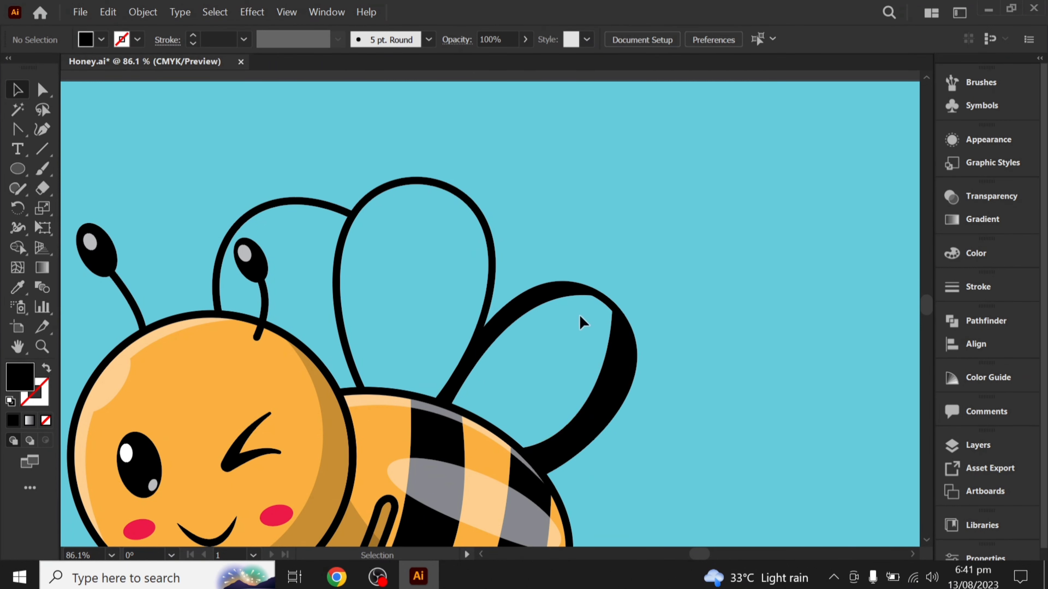
left_click(557, 295)
key("i")
left_click(438, 470)
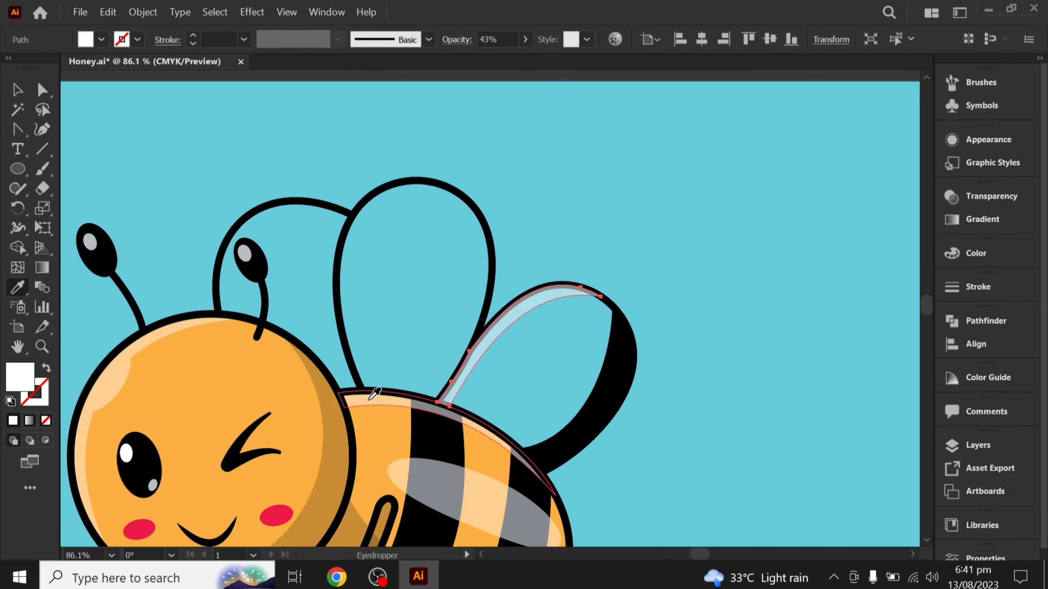
key("v")
left_click(569, 376)
left_click(608, 403)
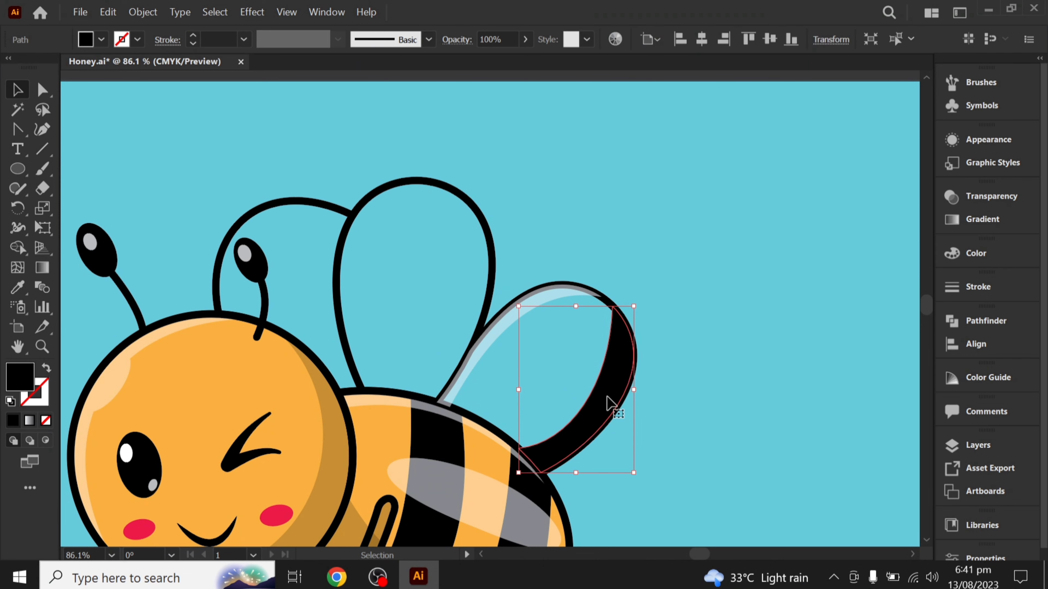
key("i")
left_click(338, 452)
key("v")
left_click(667, 433)
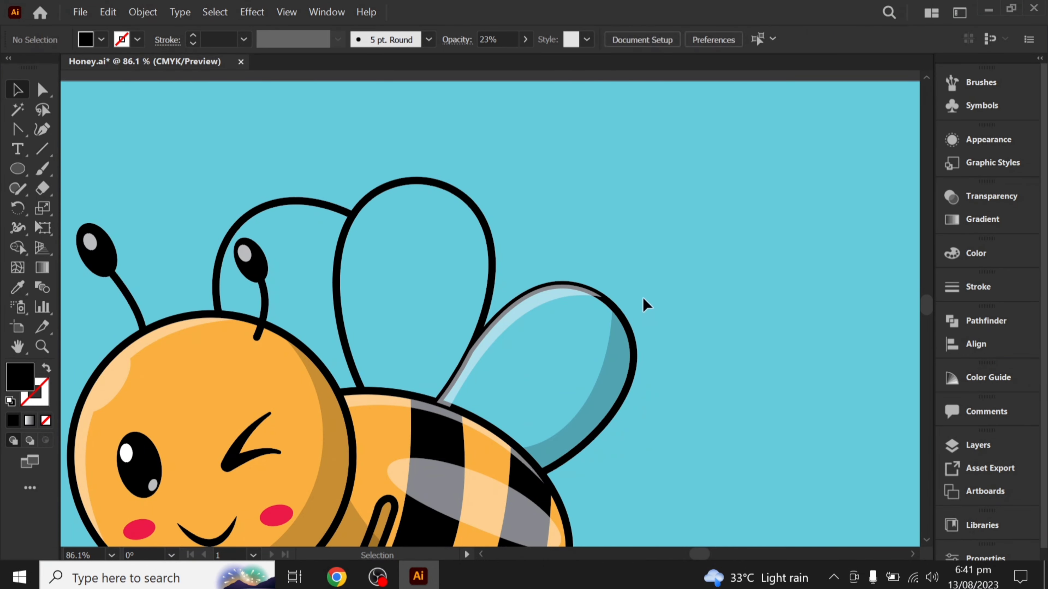
Bring the front wing's black outline in front of its shading
left_click(611, 307)
right_click(597, 194)
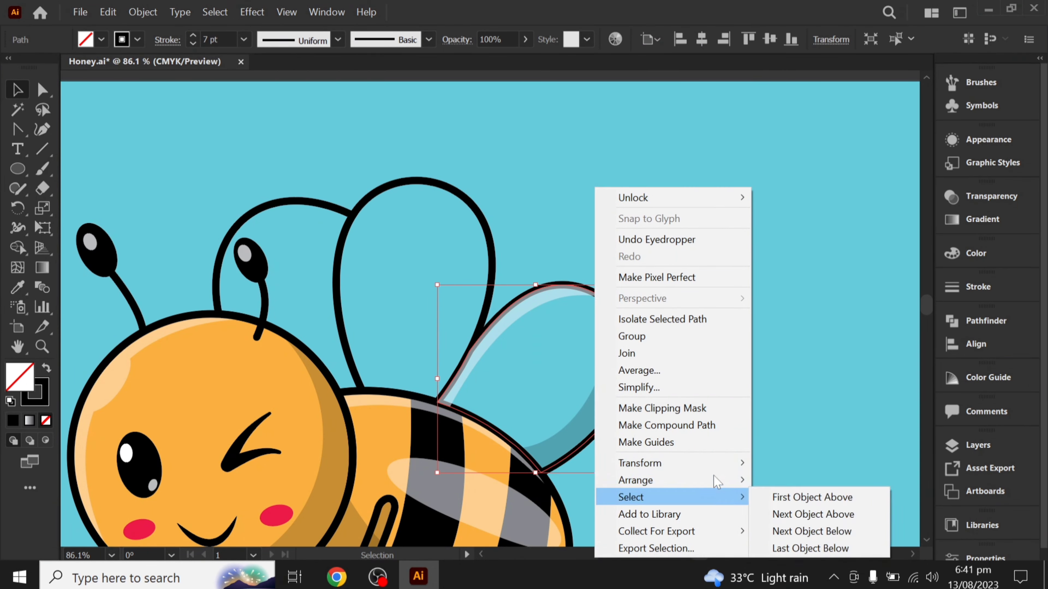
left_click(809, 480)
left_click(720, 344)
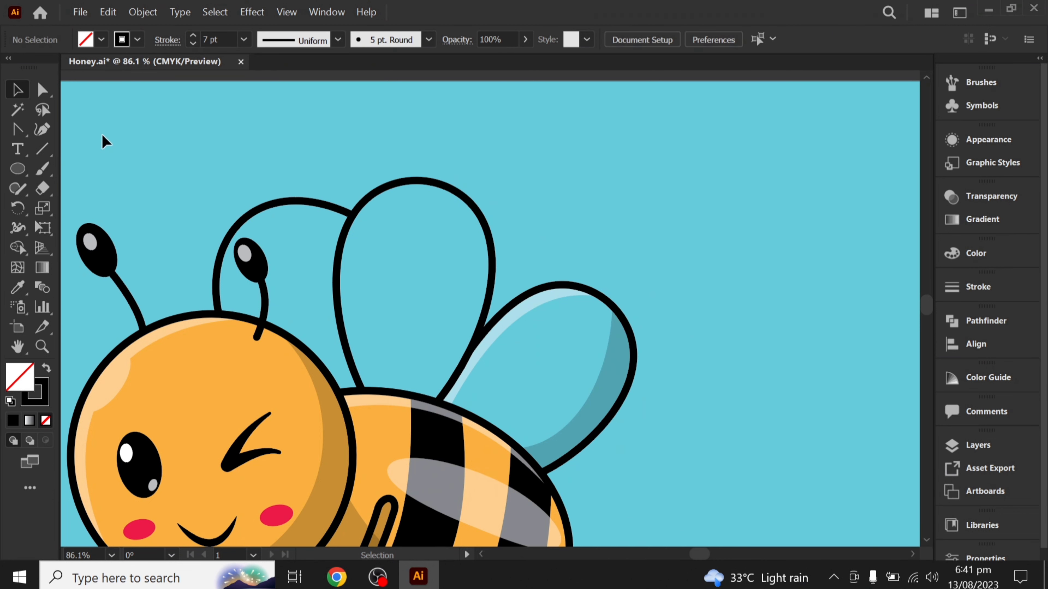
Draw a tilted ellipse with the white highlight style and Unite it with the front wing highlight
mouse_move(394, 261)
left_mouse_down()
mouse_move(459, 283)
mouse_move(455, 261)
mouse_move(532, 319)
mouse_move(538, 312)
mouse_move(539, 324)
mouse_move(555, 312)
left_mouse_up()
key("v")
key("i")
left_click(569, 296)
key("v")
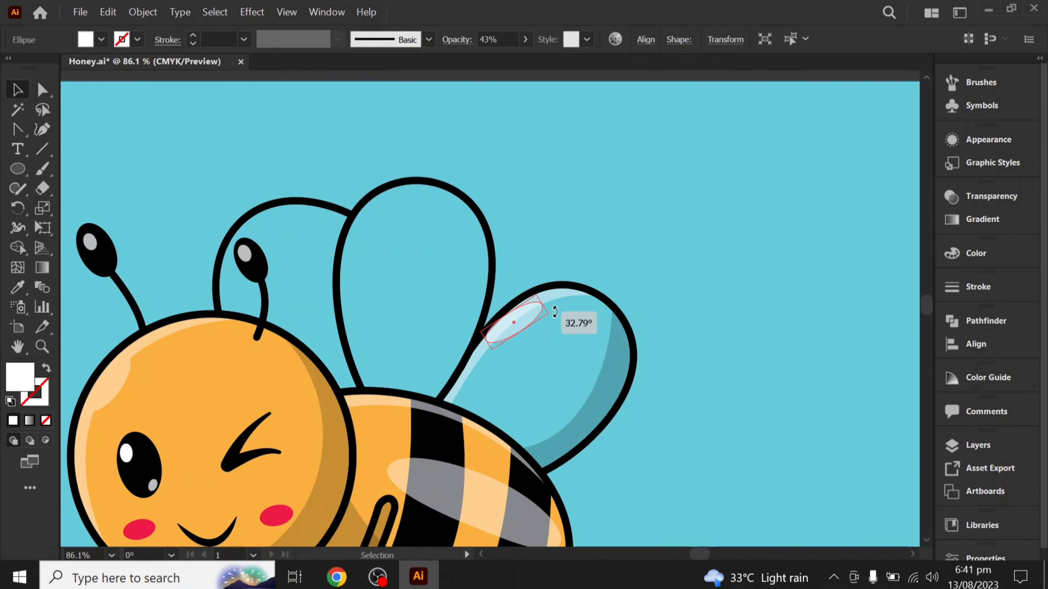
left_click(569, 296, "shift")
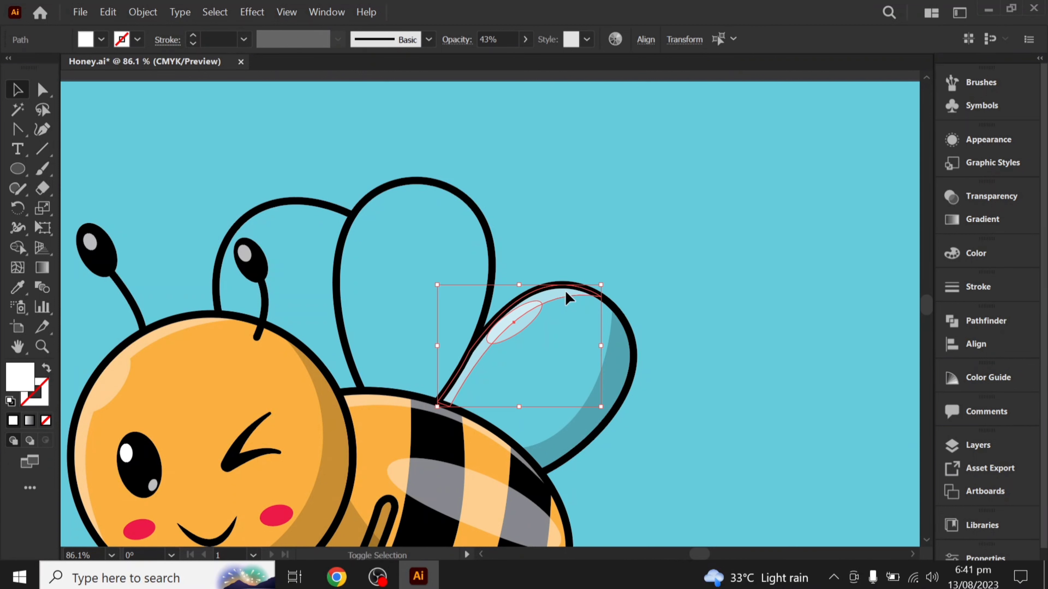
left_click(958, 330)
left_click(754, 344)
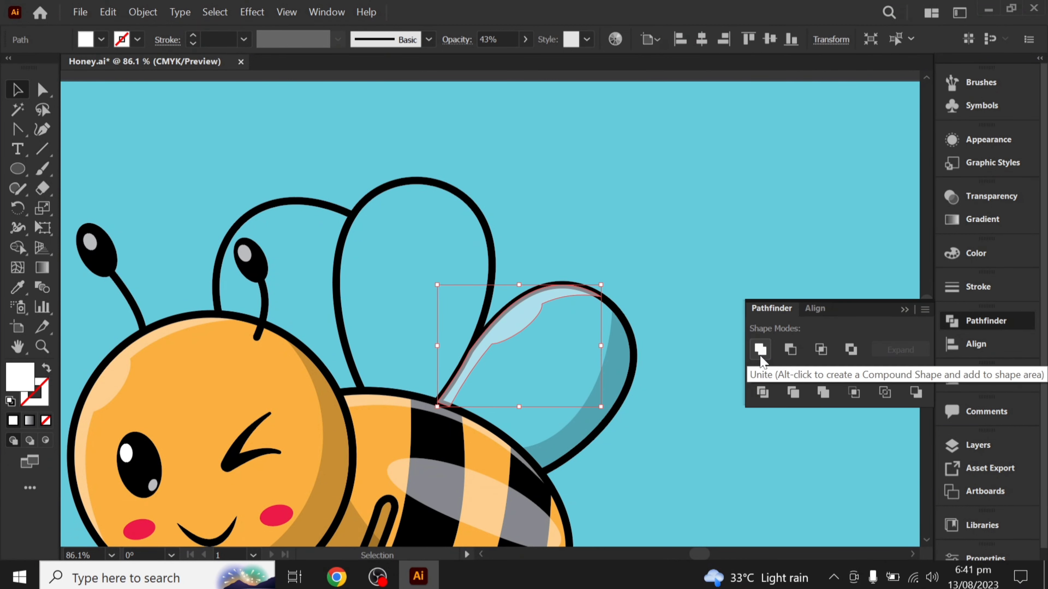
left_click(905, 307)
left_click(749, 319)
Draw a Pen shading shape over the middle wing and bow its edge to follow the wing
left_click(609, 304)
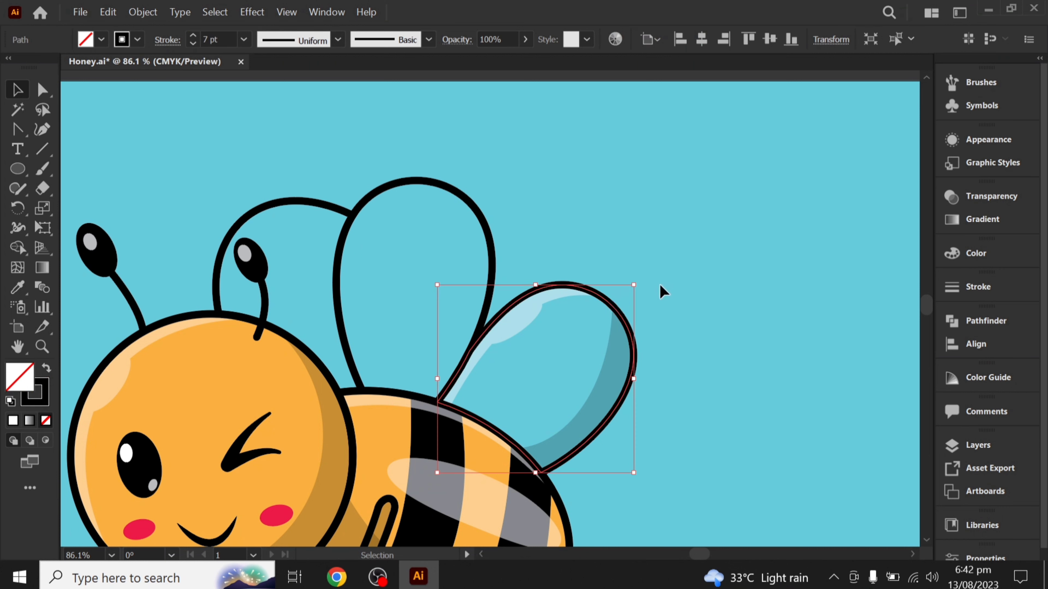
left_click(659, 285)
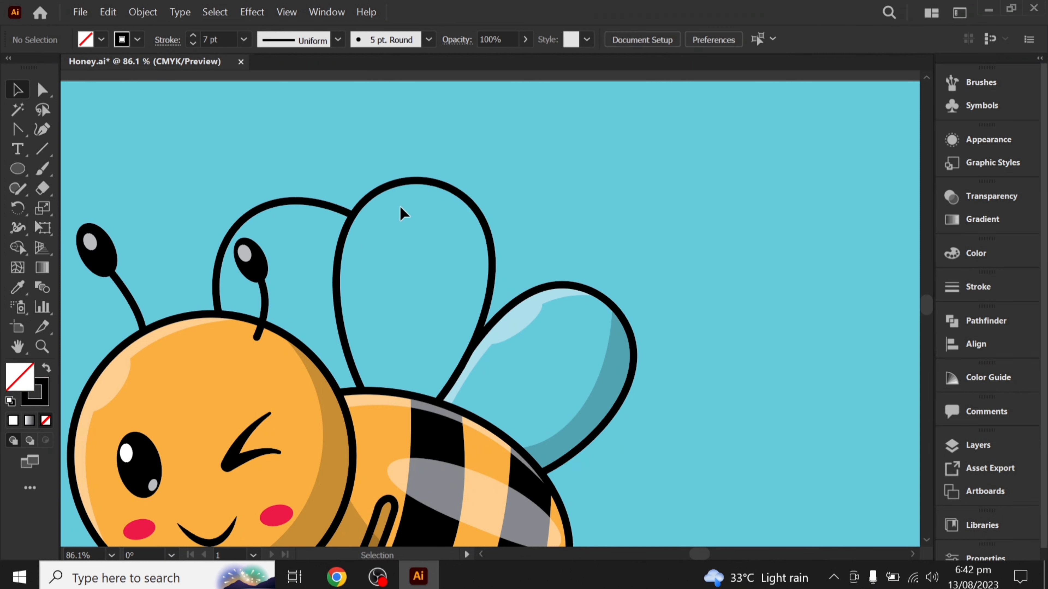
left_click(417, 181)
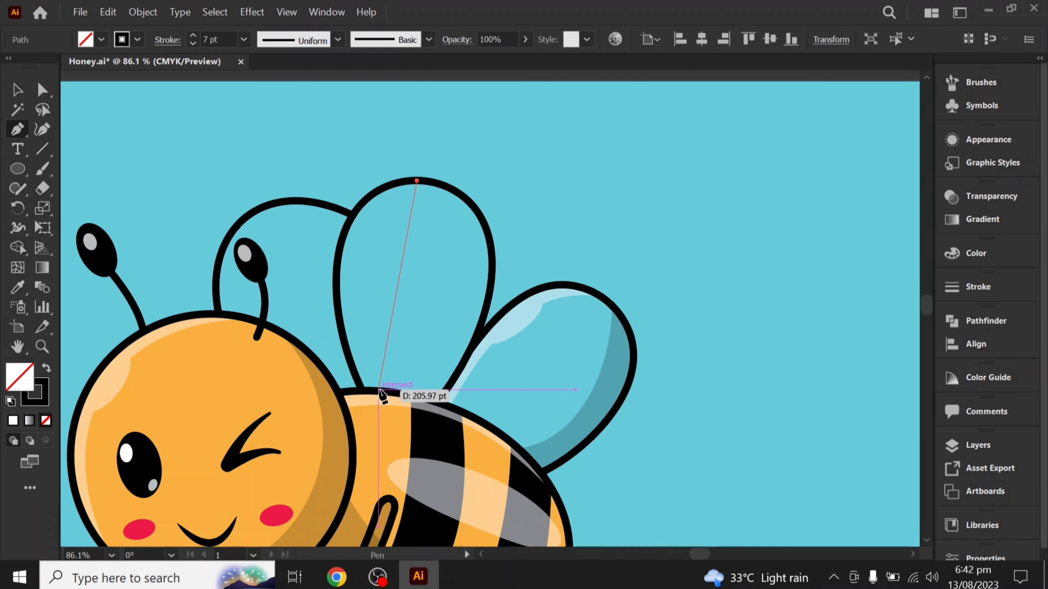
left_click(376, 395)
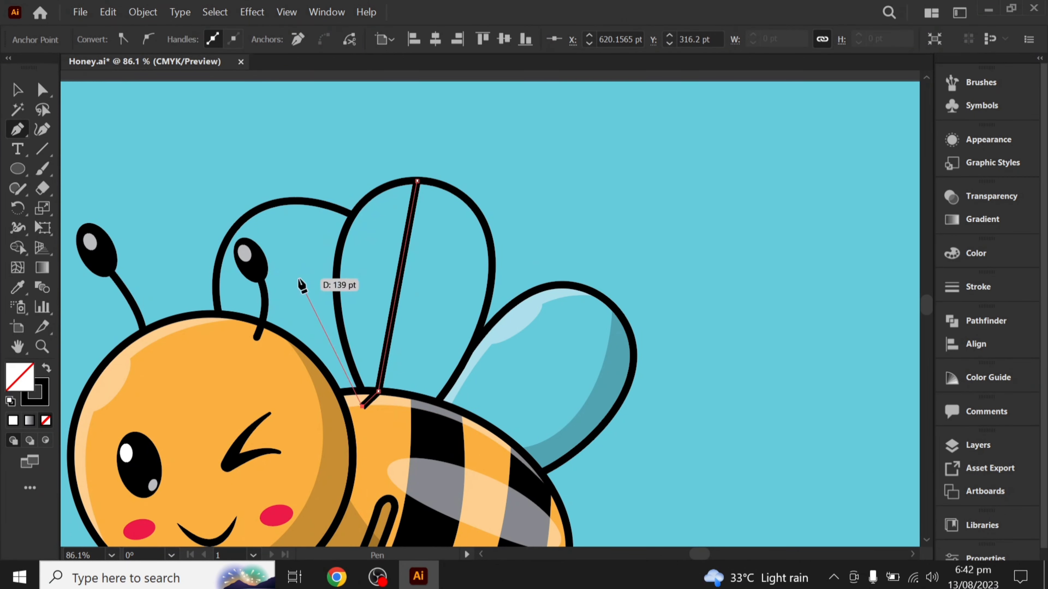
left_click(299, 279)
left_click_drag(311, 134, 393, 149)
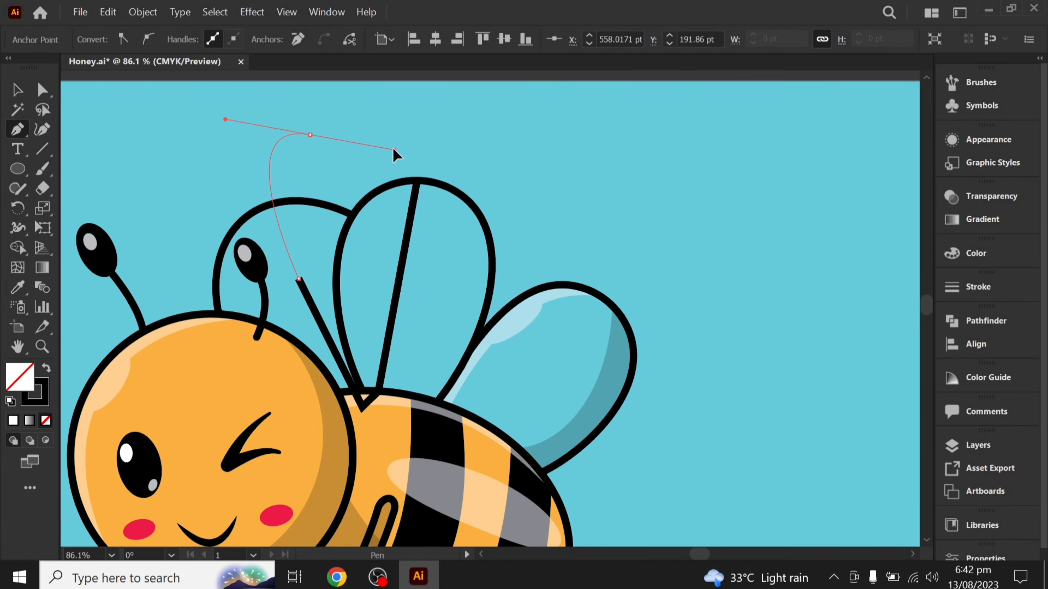
left_click(417, 181)
key("shift+c")
mouse_move(401, 269)
left_mouse_down()
mouse_move(357, 252)
mouse_move(336, 315)
left_mouse_up()
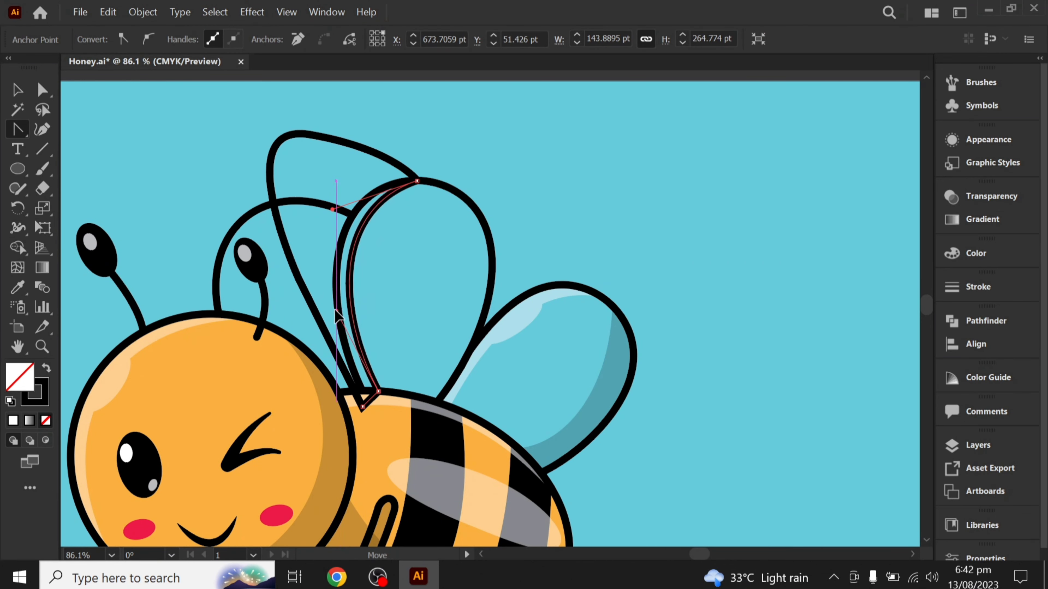
Erase the shading shape's leftover loop outside the wing with Shape Builder
key("v")
key("shift+m")
left_click(376, 184, "alt")
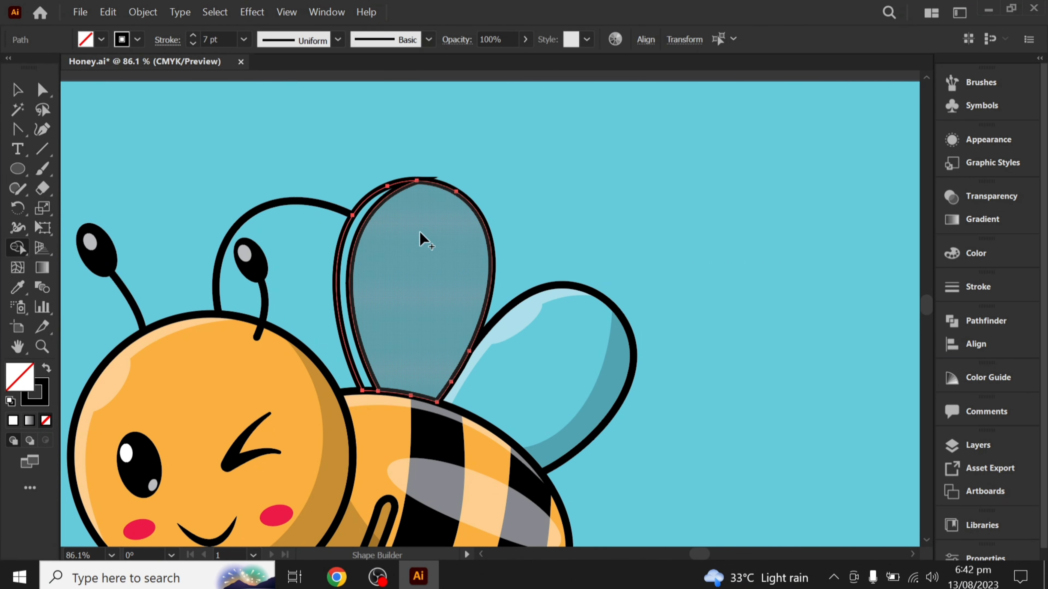
key("v")
left_click(528, 200)
Draw a curved cutting shape over the middle wing's right side
key("p")
left_click(443, 186)
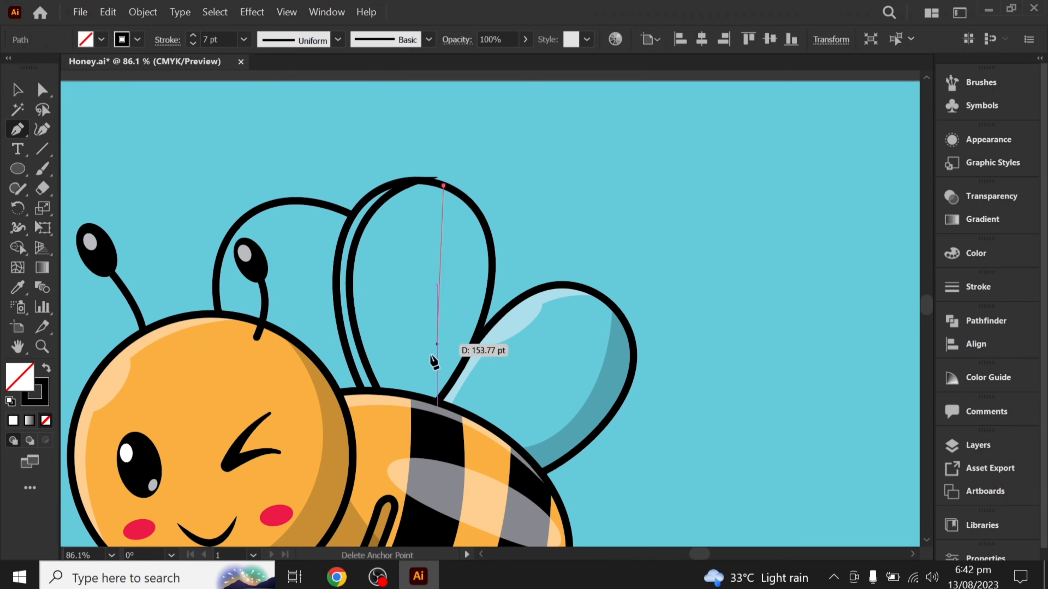
left_click_drag(411, 395, 320, 490)
left_click(535, 413)
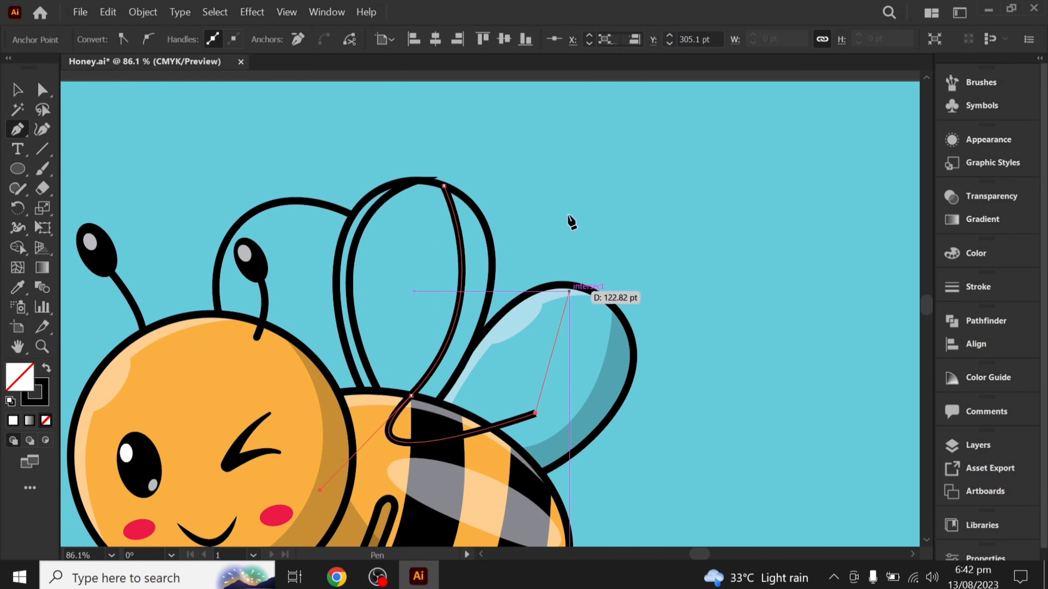
left_click(570, 145)
left_click(444, 186)
Split off the wing's right strip and fill it black at 23% opacity
key("v")
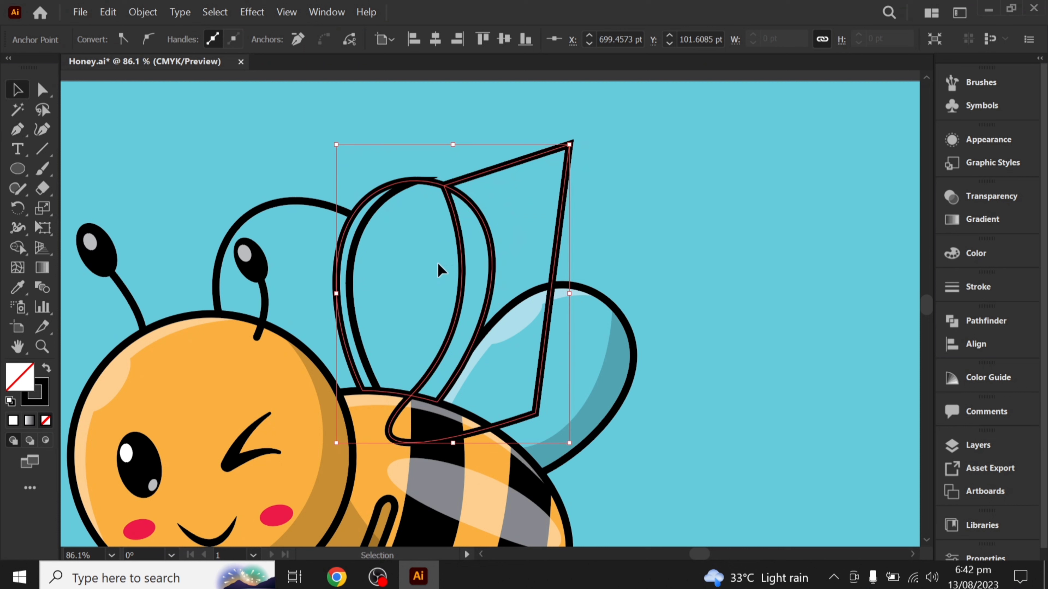
key("shift+m")
left_click(508, 250, "alt")
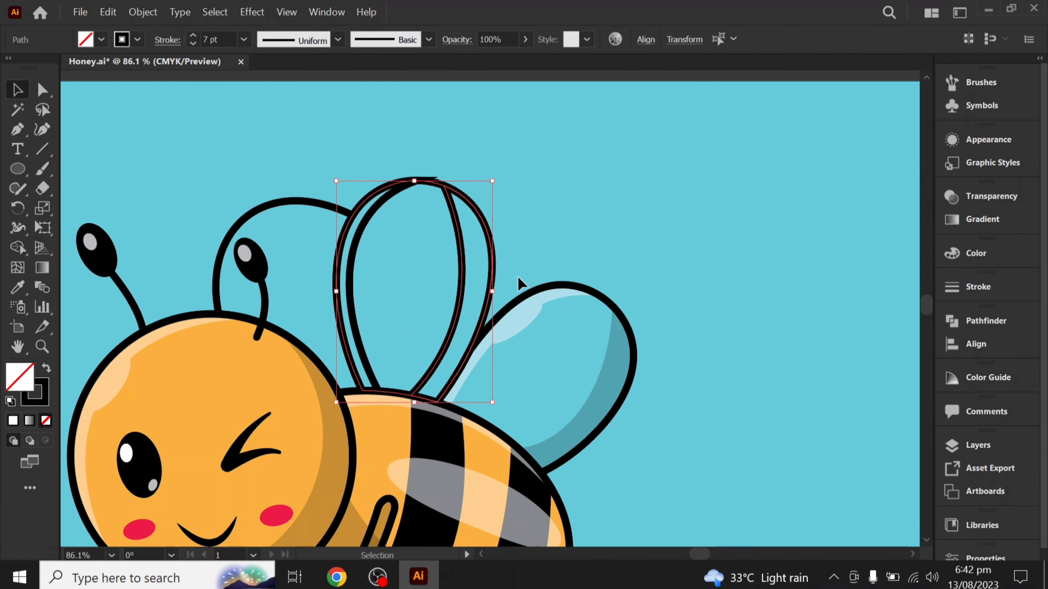
left_click(468, 281)
key("v")
key("shift+x")
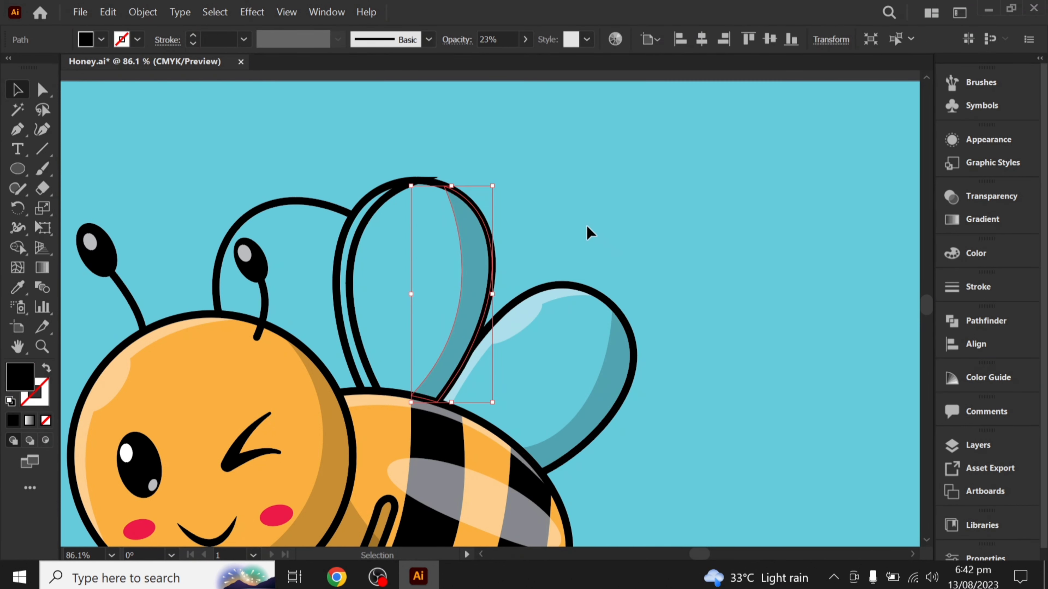
left_click(590, 233)
Apply the white translucent highlight look to the middle wing's left strip
left_click(519, 322)
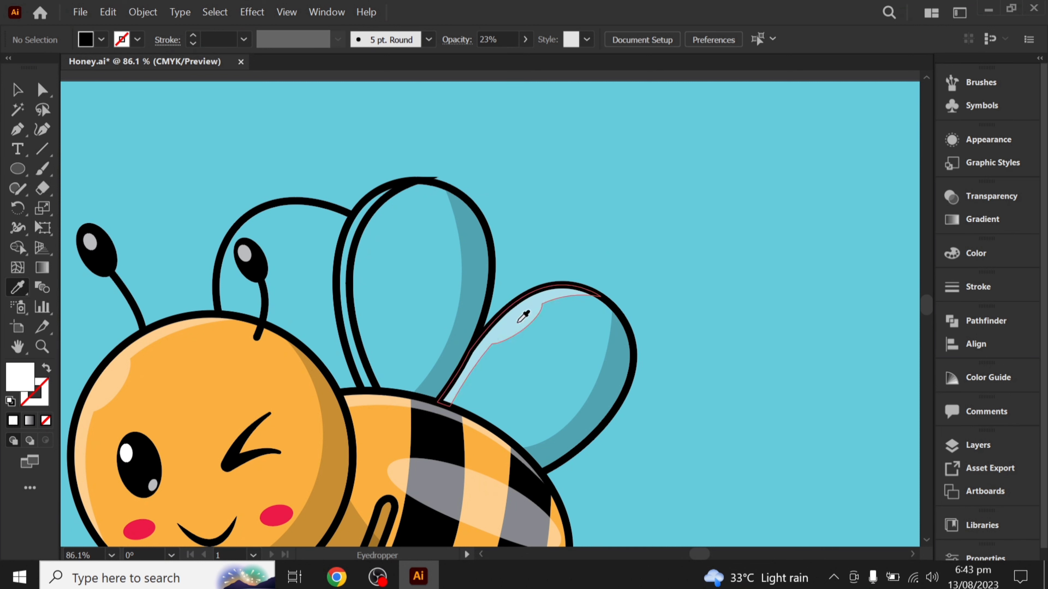
left_click(358, 252, "ctrl")
left_click(519, 313)
key("v")
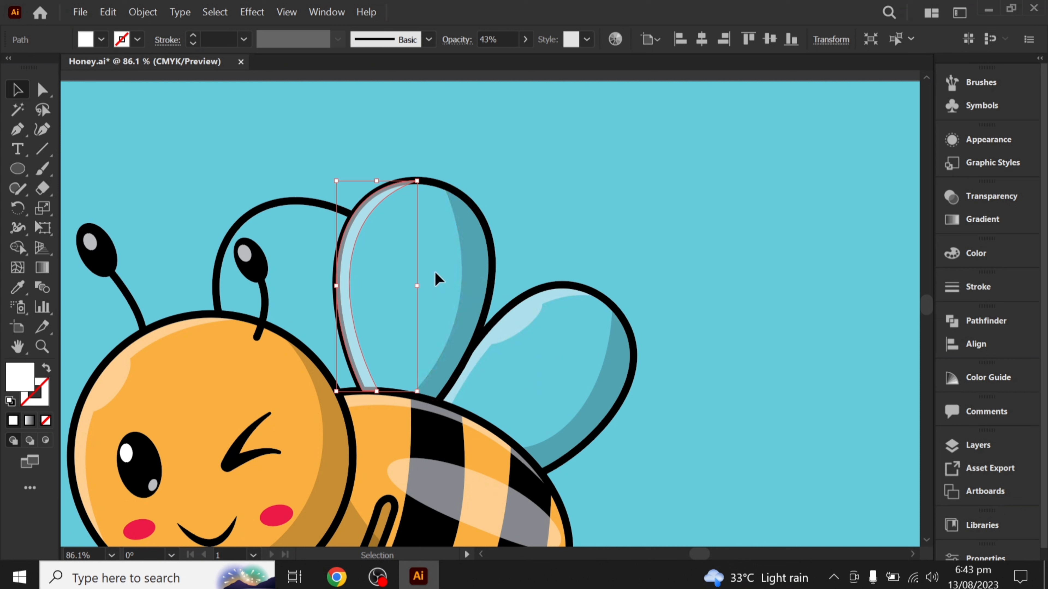
key("ctrl+shift+a")
Draw a white oval at 43% opacity and Unite it with the wing highlight
mouse_move(286, 139)
left_mouse_down()
mouse_move(351, 159)
mouse_move(328, 156)
mouse_move(370, 250)
mouse_move(364, 242)
left_mouse_up()
key("v")
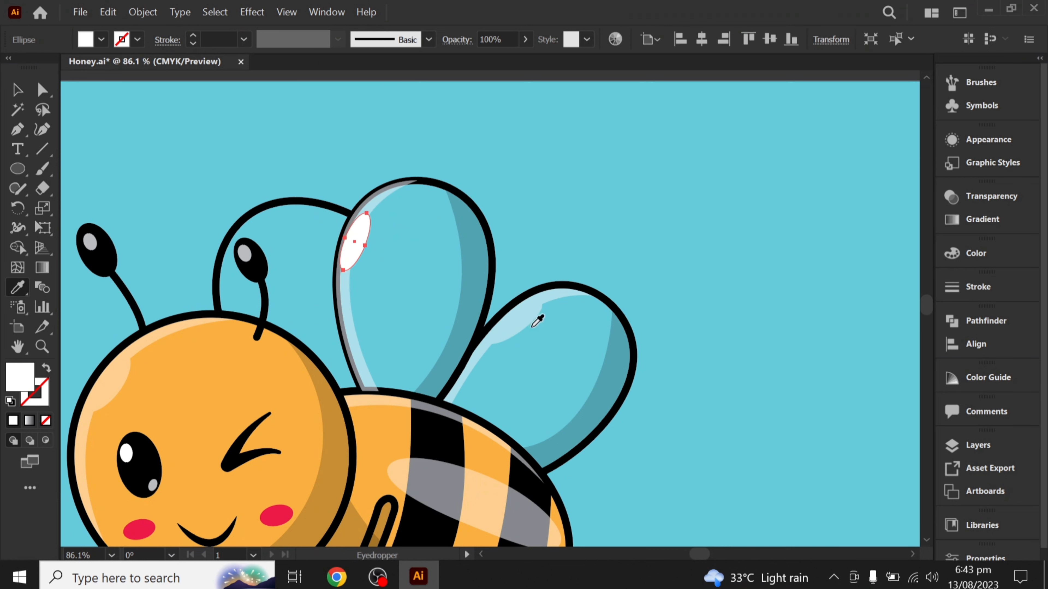
key("4")
key("3")
left_click(351, 306, "shift")
left_click(986, 321)
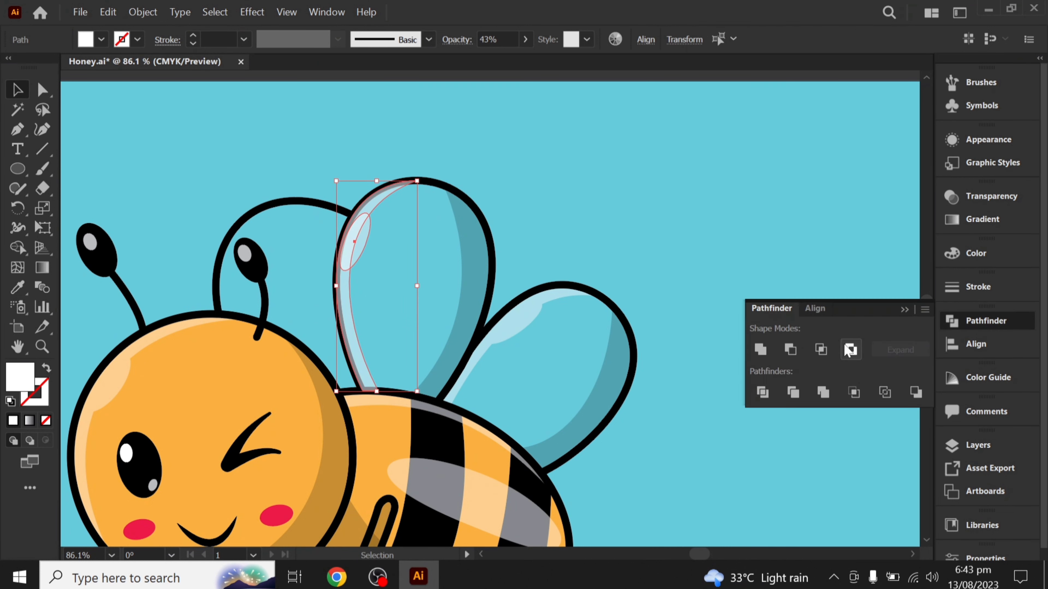
left_click(764, 351)
Bring the middle wing's outline to the front
left_click(447, 191)
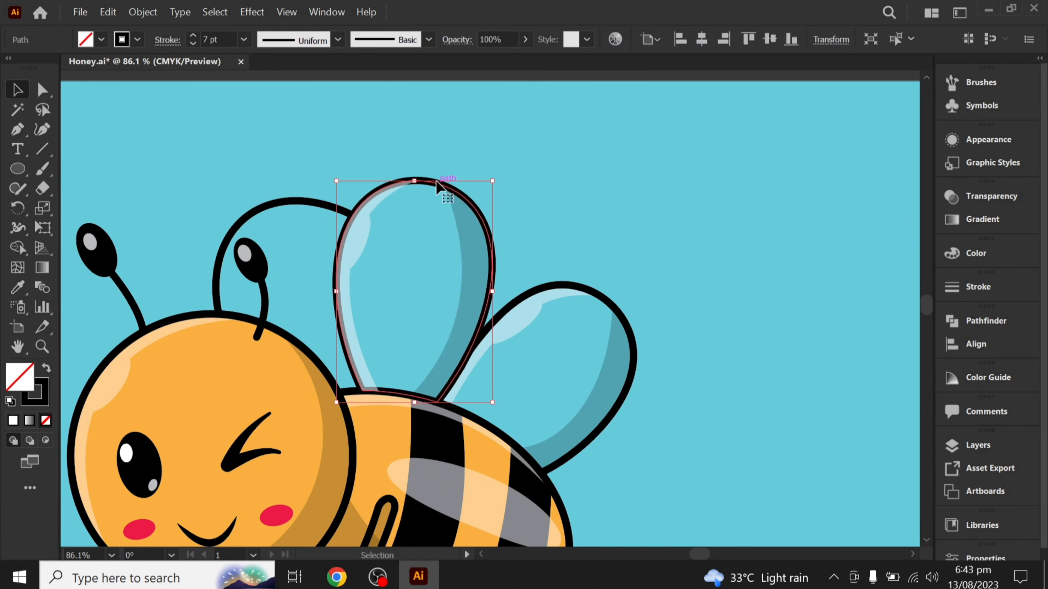
right_click(436, 182)
left_click(644, 475)
Draw a curved Pen shape over the top of the rear wing
left_click(544, 246)
key("p")
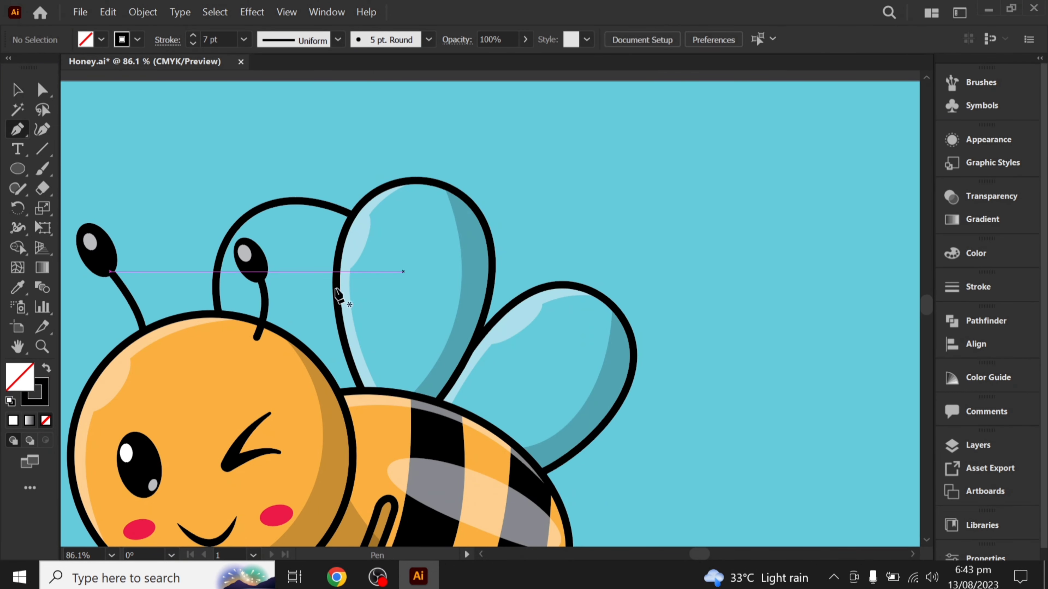
left_click(229, 315)
left_click_drag(329, 206, 431, 193)
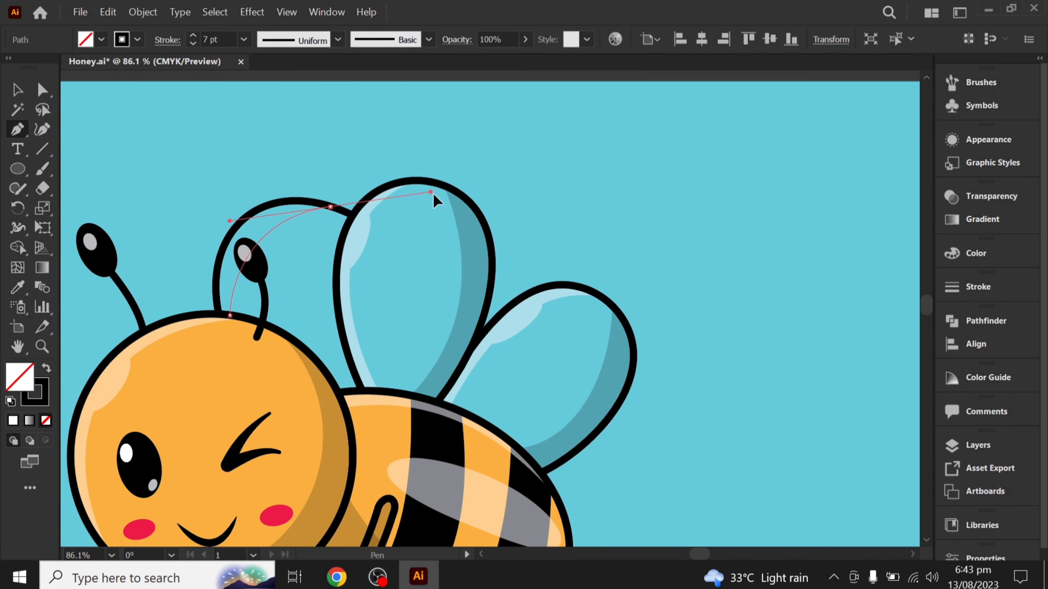
left_click(236, 154)
left_click(149, 294)
left_click(234, 369)
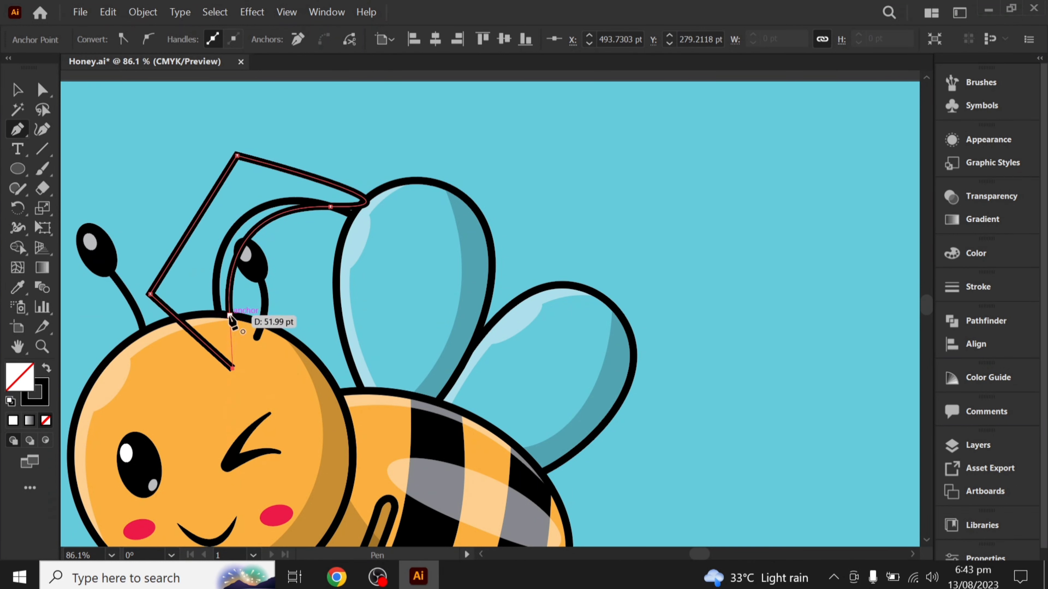
left_click(229, 315)
Trim the shape to the rear wing and give it the white 43% highlight look
key("v")
key("shift+m")
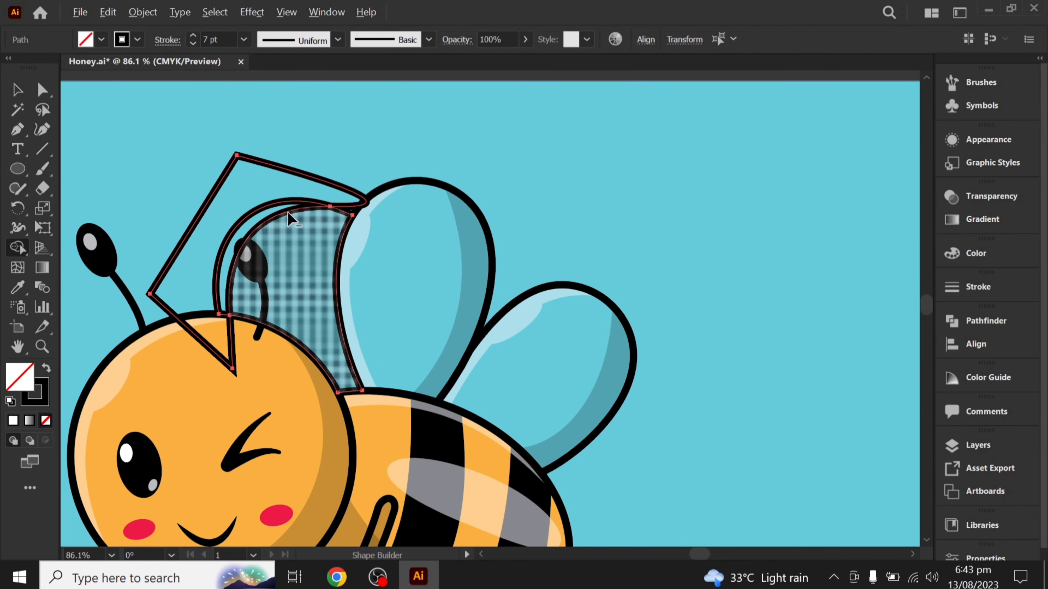
left_click(274, 189, "alt")
left_click(287, 223)
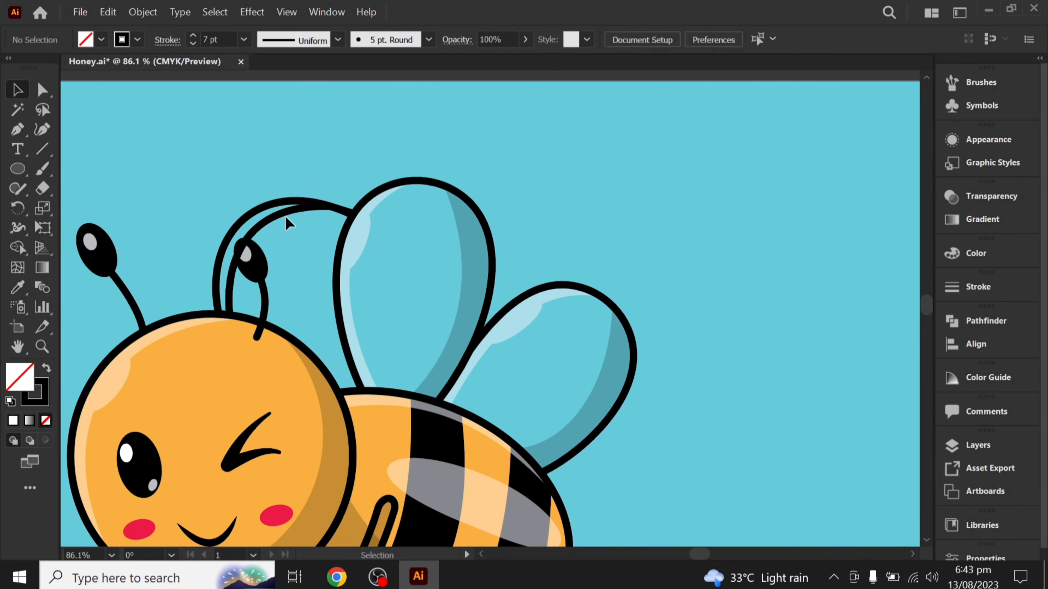
left_click(274, 223)
key("i")
left_click(375, 222)
key("v")
left_click(319, 156)
key("i")
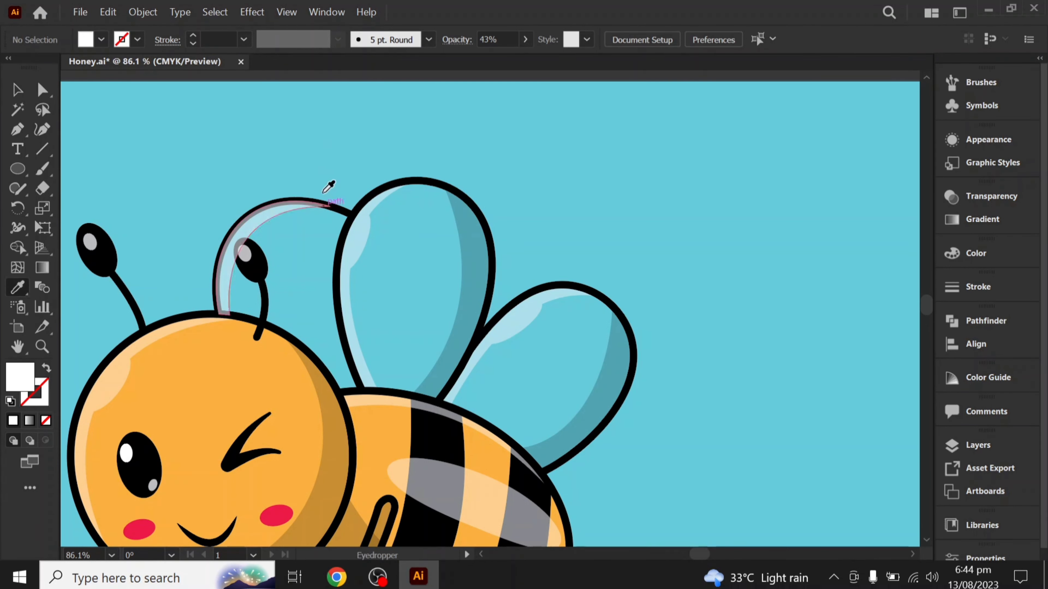
Draw a shading shape near the back of the head with the dark translucent look
key("p")
left_click(309, 367)
left_click(390, 345)
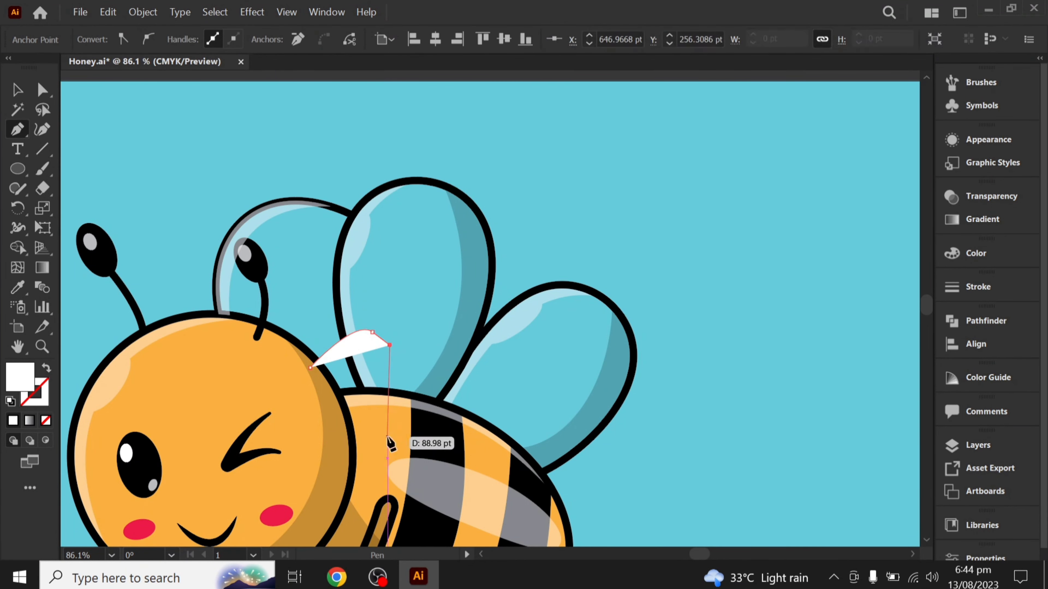
left_click(388, 436)
left_click(326, 417)
left_click(311, 367)
key("v")
key("i")
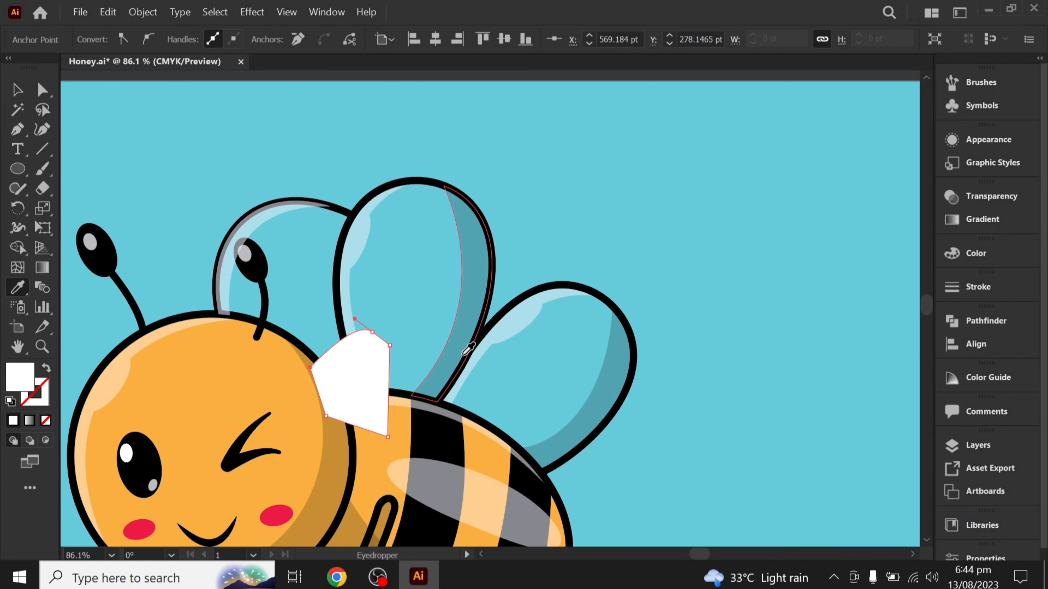
left_click(461, 355)
Trim away the extra shading piece outside the rear wing
key("v")
key("ctrl+shift+a")
left_click(379, 364)
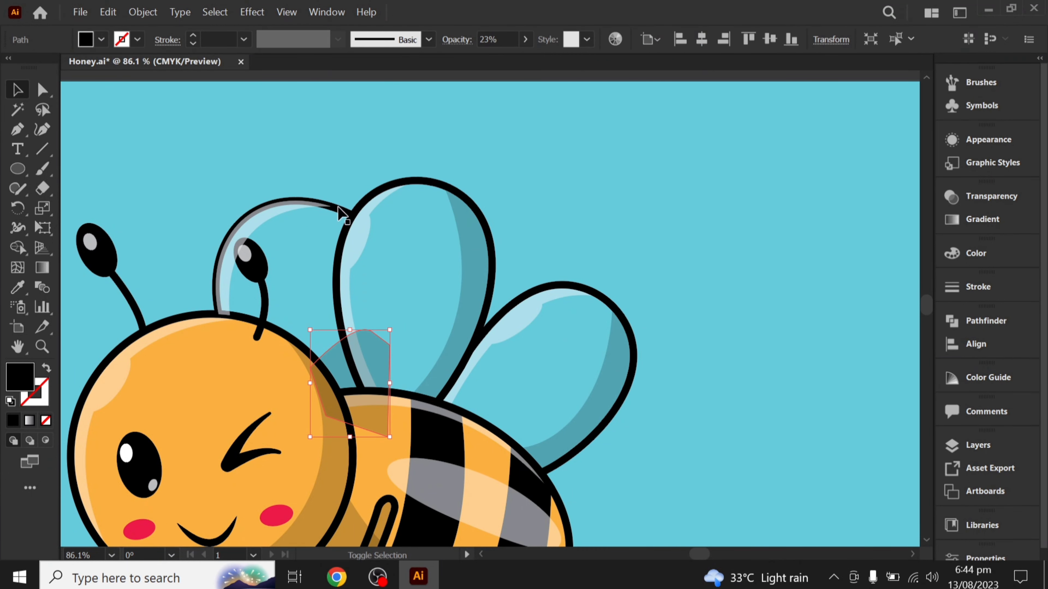
left_click(351, 214, "shift")
key("shift+m")
key("Delete")
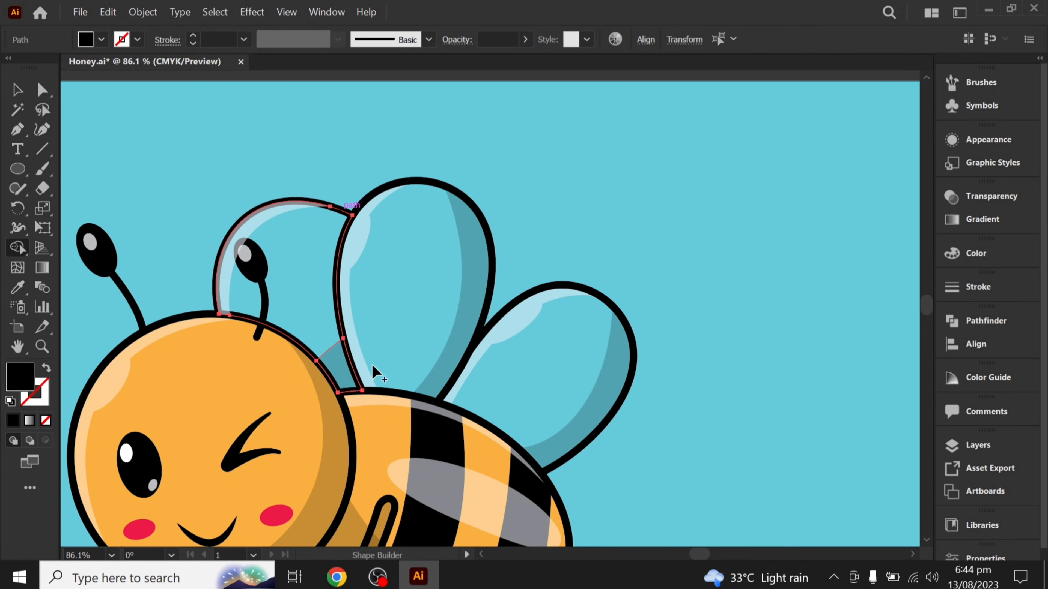
Bring the rear wing outline to the front and fit the whole bee in the window
key("v")
right_click(342, 212)
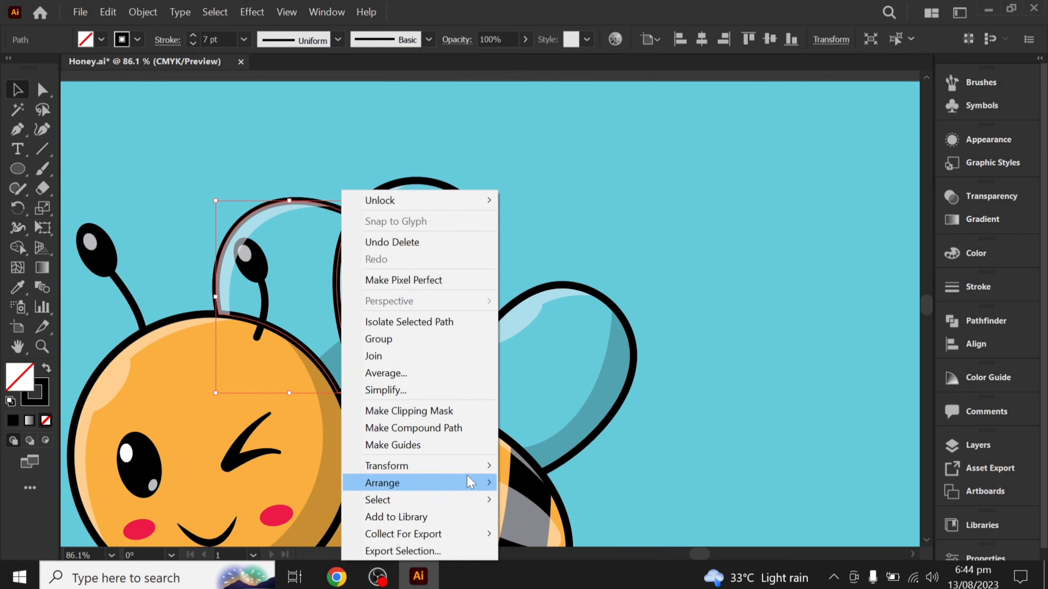
left_click(512, 483)
left_click(656, 297)
key("ctrl+0")
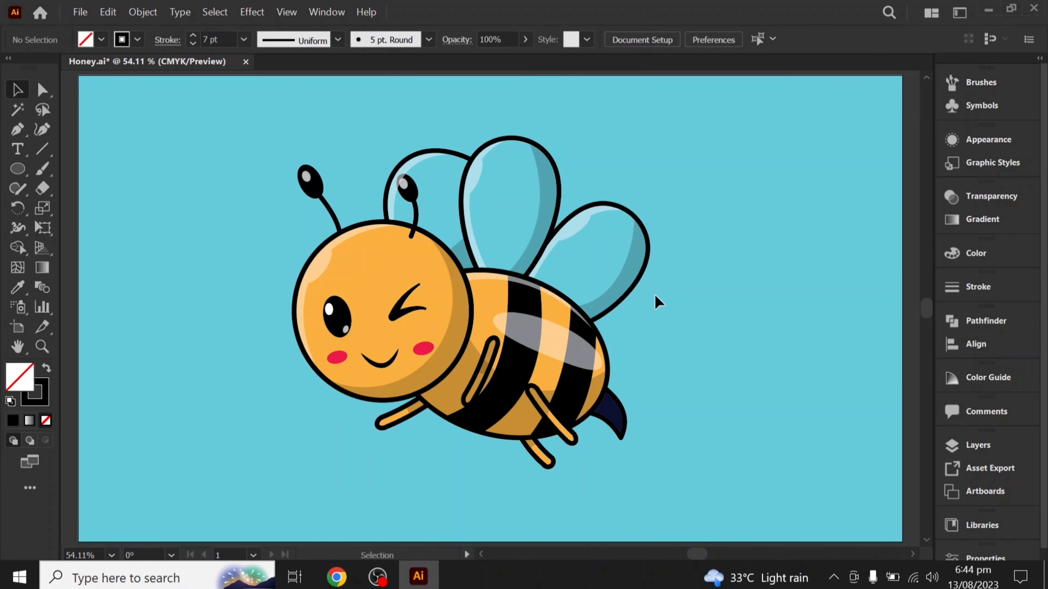